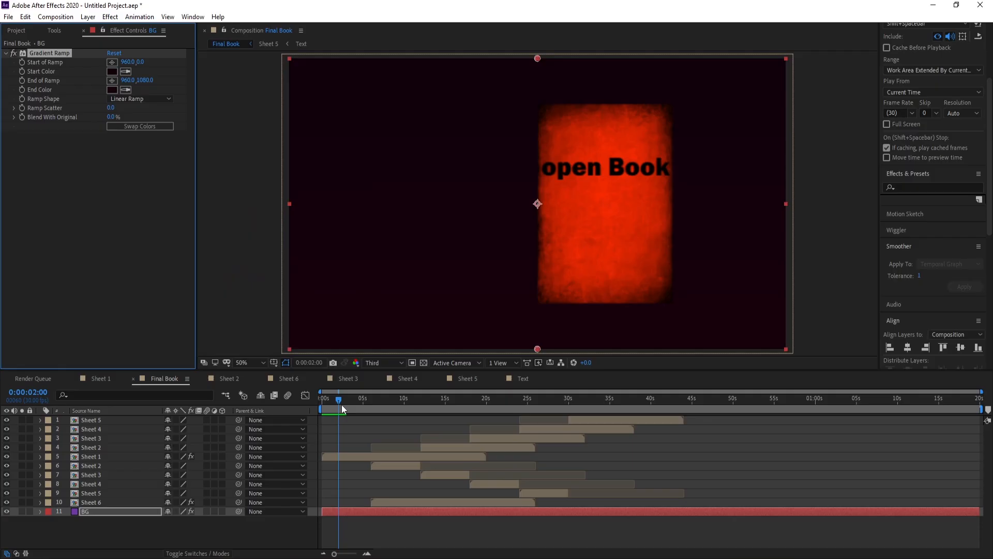
Step: Scrub through the opening part of the Final Book composition to preview its animation
{"action": "left_click_drag", "start_coordinate": [342, 405], "coordinate": [564, 420]}
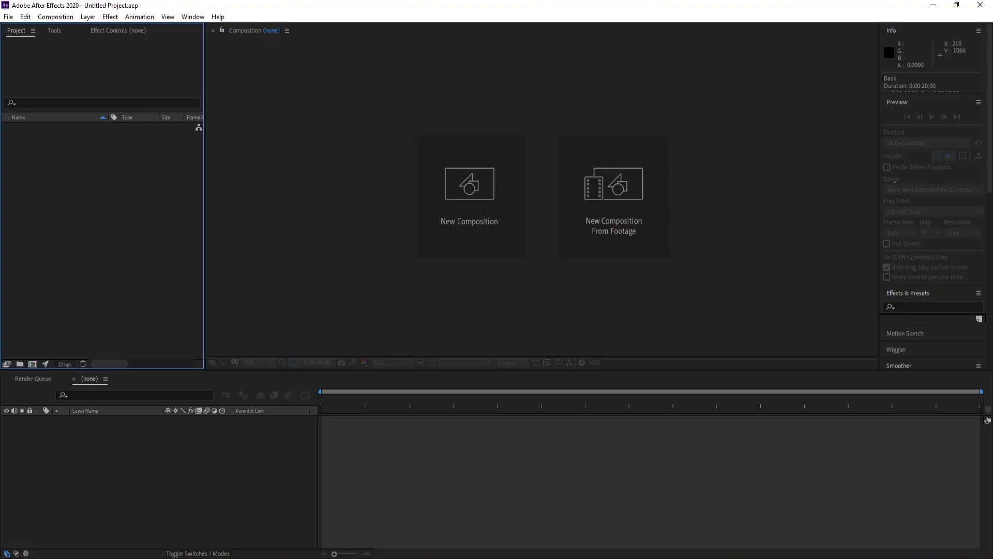
Step: Create a composition named Sheet 1 at 1920 × 1080 px, 30 frames per second and a 20-second duration
{"action": "left_click", "coordinate": [432, 221]}
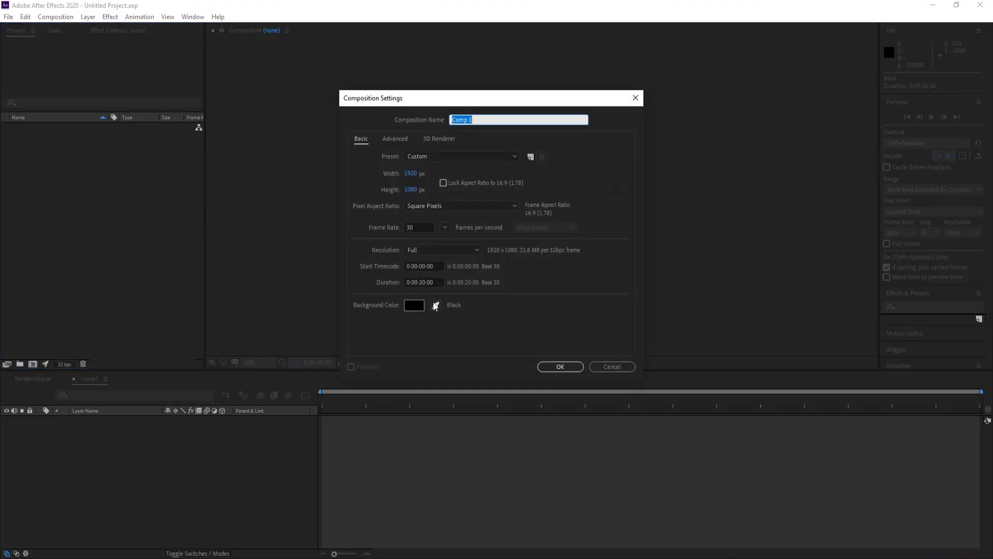
{"action": "left_click_drag", "start_coordinate": [406, 100], "coordinate": [436, 120]}
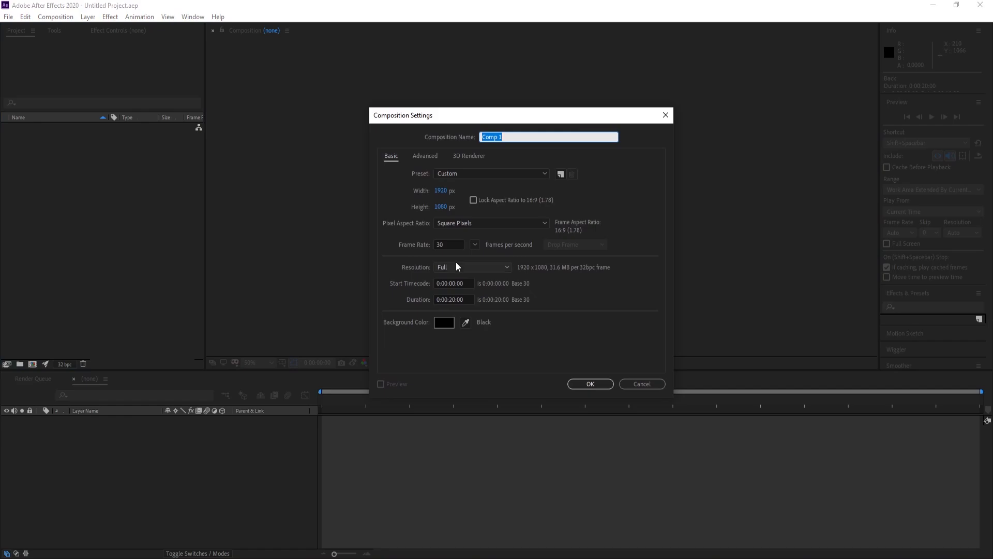
{"action": "left_click", "coordinate": [443, 244]}
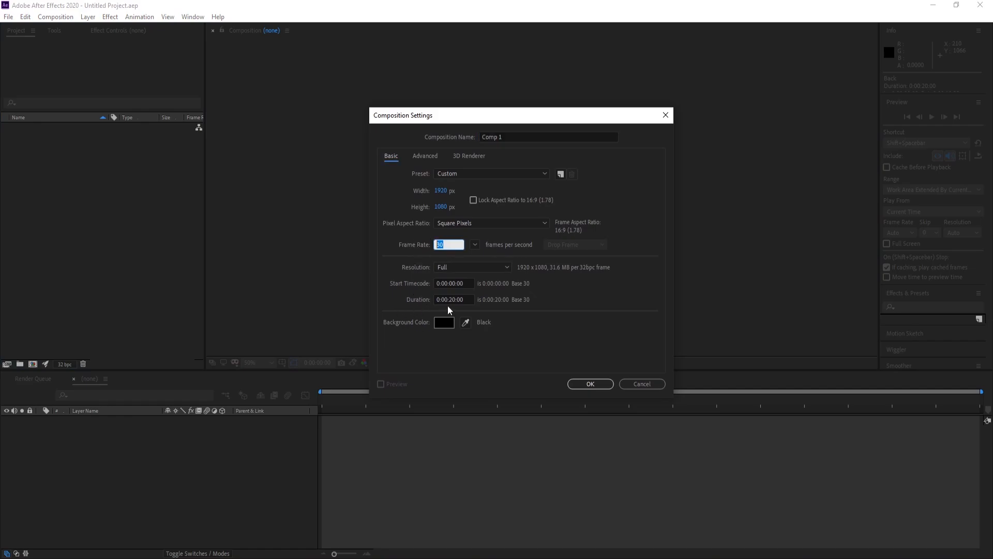
{"action": "left_click", "coordinate": [480, 137]}
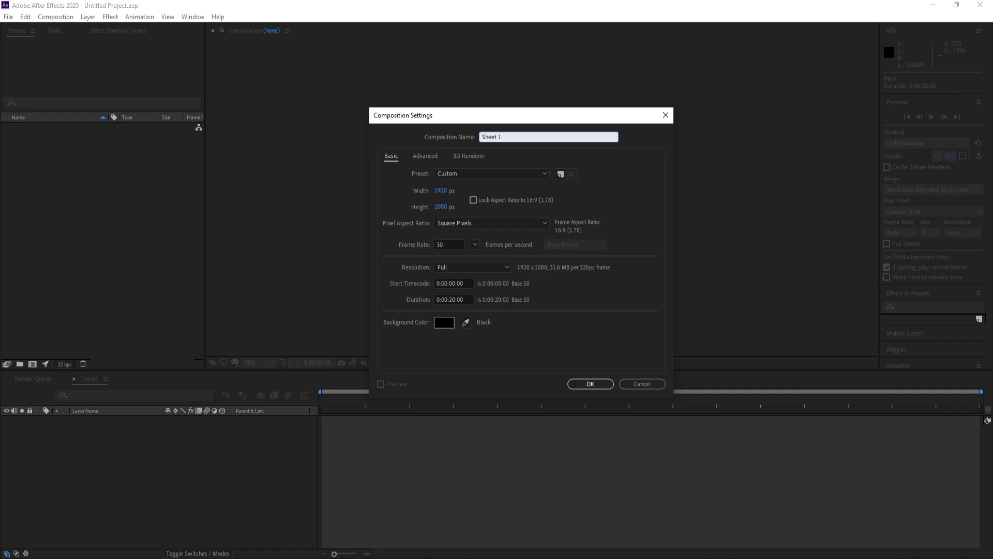
{"action": "key", "text": "Return"}
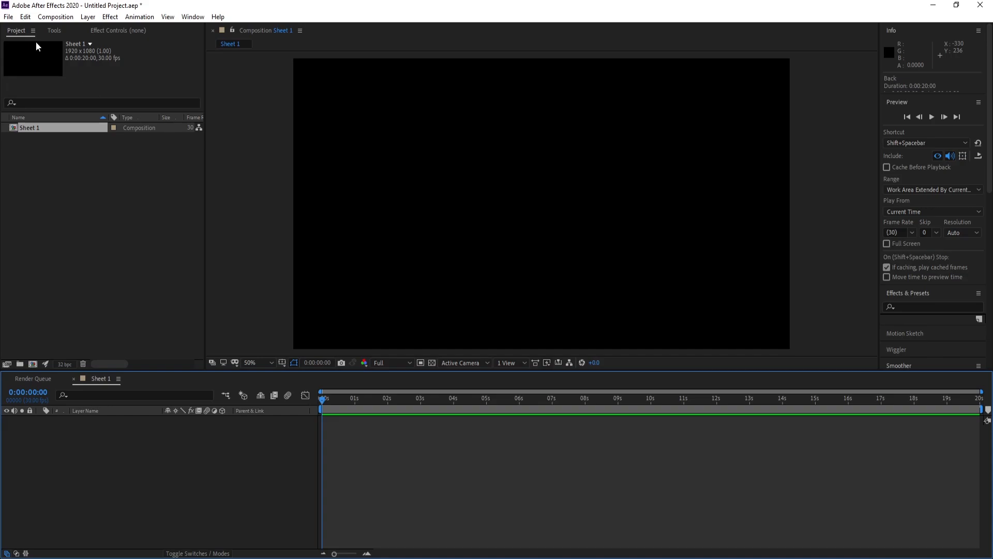
Step: Import the vintage-grunge image and add it as a layer in the Sheet 1 composition
{"action": "left_click", "coordinate": [8, 16]}
{"action": "mouse_move", "coordinate": [104, 161]}
{"action": "left_click", "coordinate": [198, 167]}
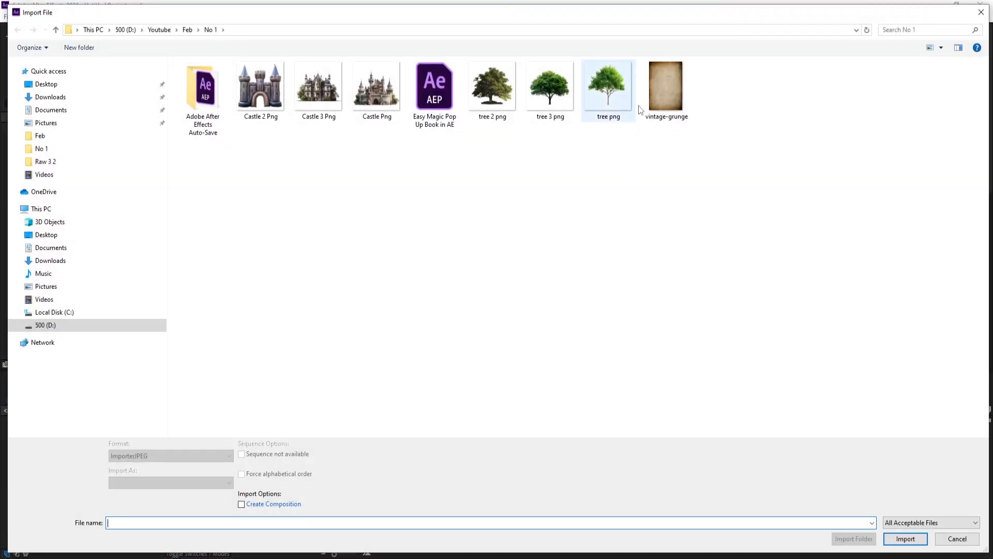
{"action": "double_click", "coordinate": [656, 94]}
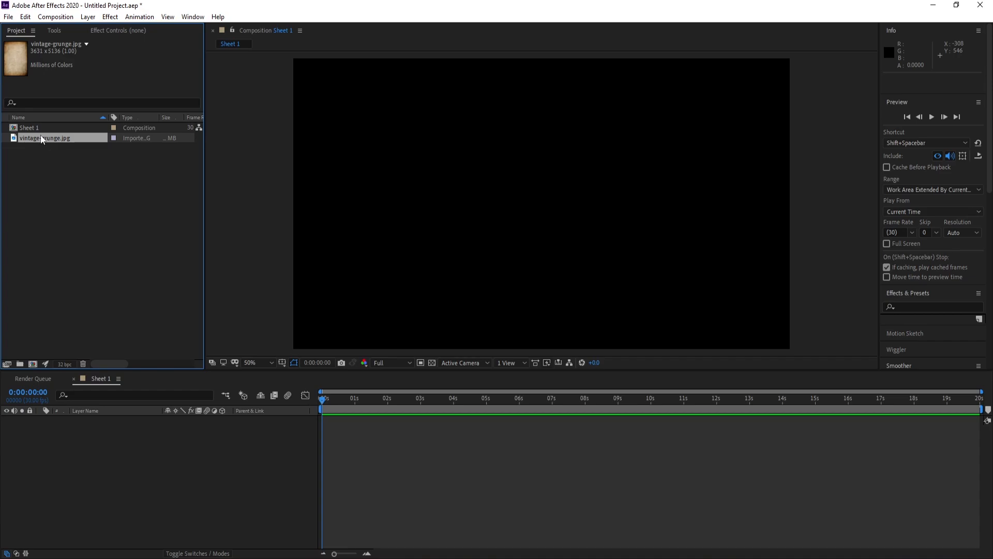
{"action": "left_click_drag", "start_coordinate": [37, 137], "coordinate": [116, 433]}
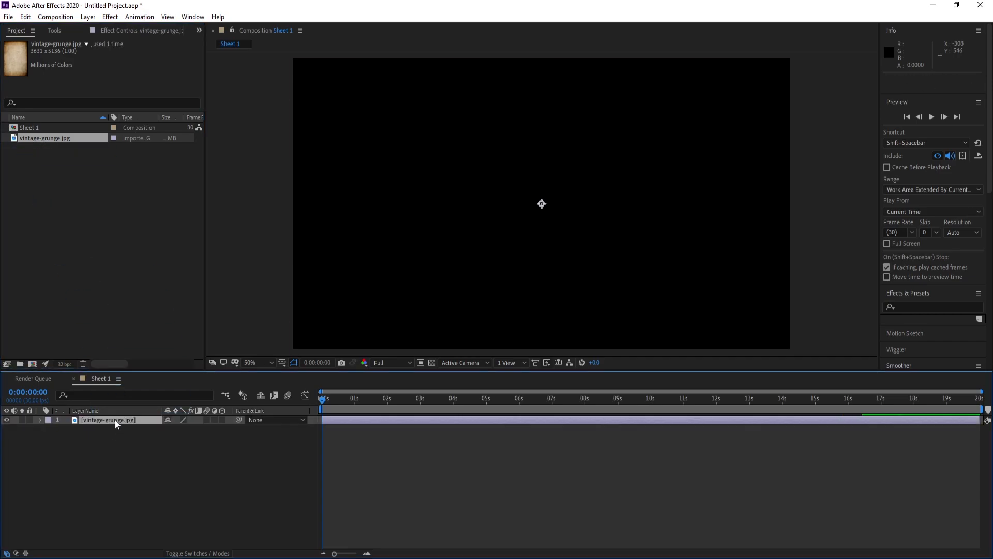
Step: Scale the vintage-grunge layer to 14% so the whole page fits in the frame
{"action": "scroll", "coordinate": [547, 284], "scroll_direction": "down", "scroll_amount": 2}
{"action": "key", "text": "s"}
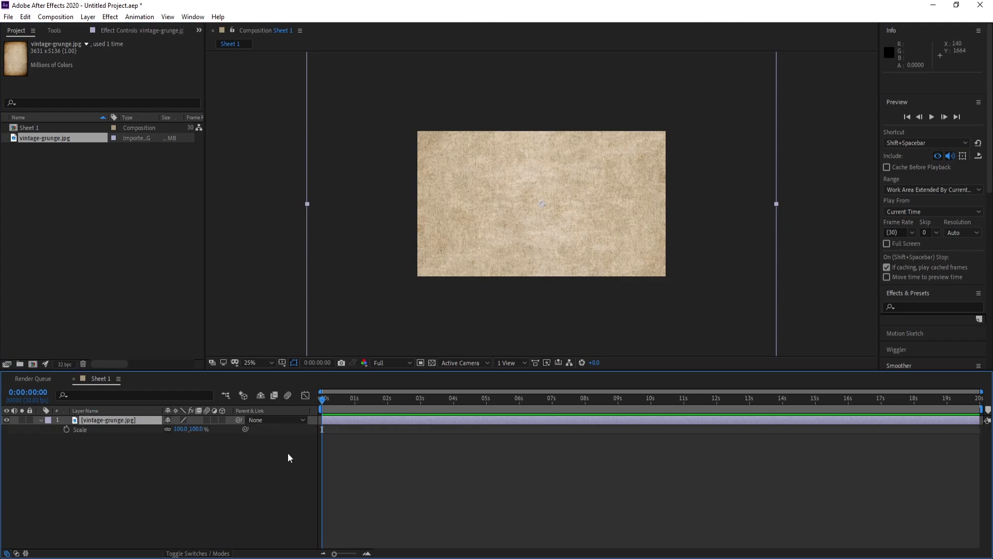
{"action": "left_click_drag", "start_coordinate": [179, 429], "coordinate": [143, 438]}
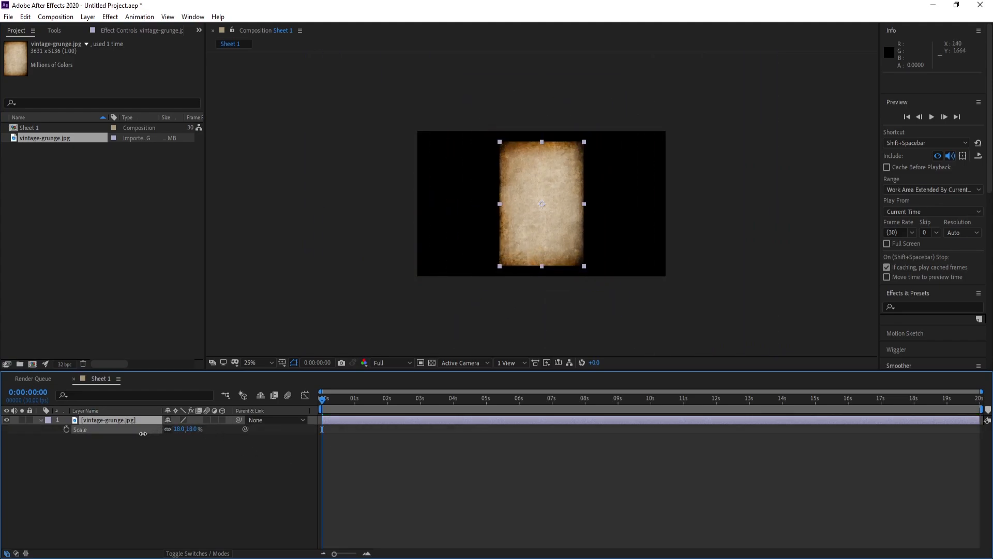
{"action": "left_click", "coordinate": [179, 429]}
{"action": "type", "text": "14"}
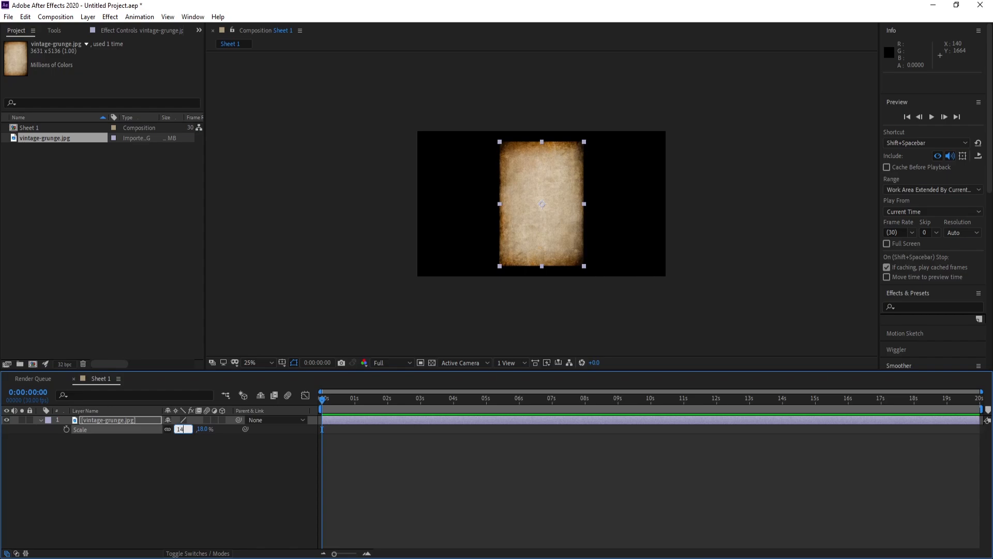
{"action": "key", "text": "Return"}
{"action": "key", "text": "period"}
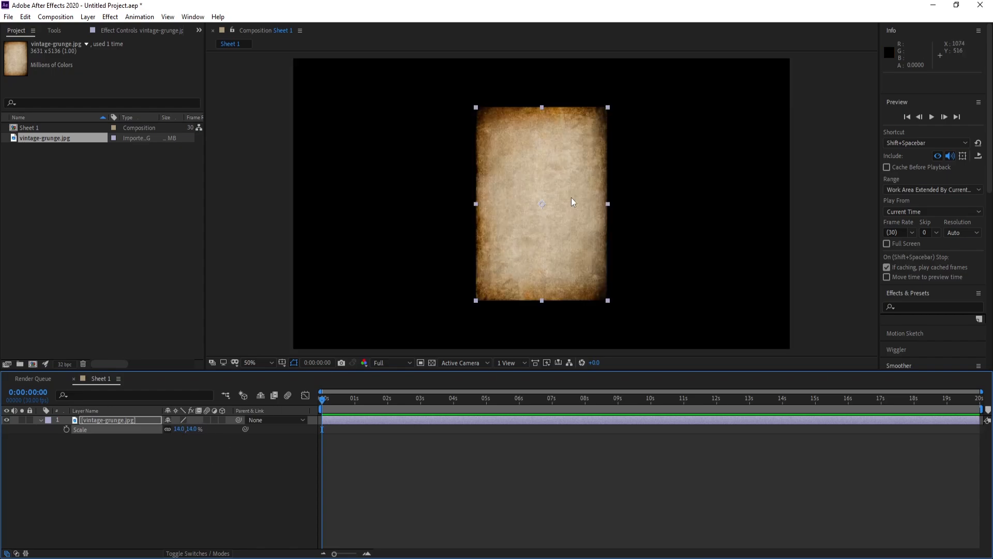
Step: Move the vintage-grunge layer's anchor point to the page's left edge, with an X value of -3.5
{"action": "left_click", "coordinate": [92, 421]}
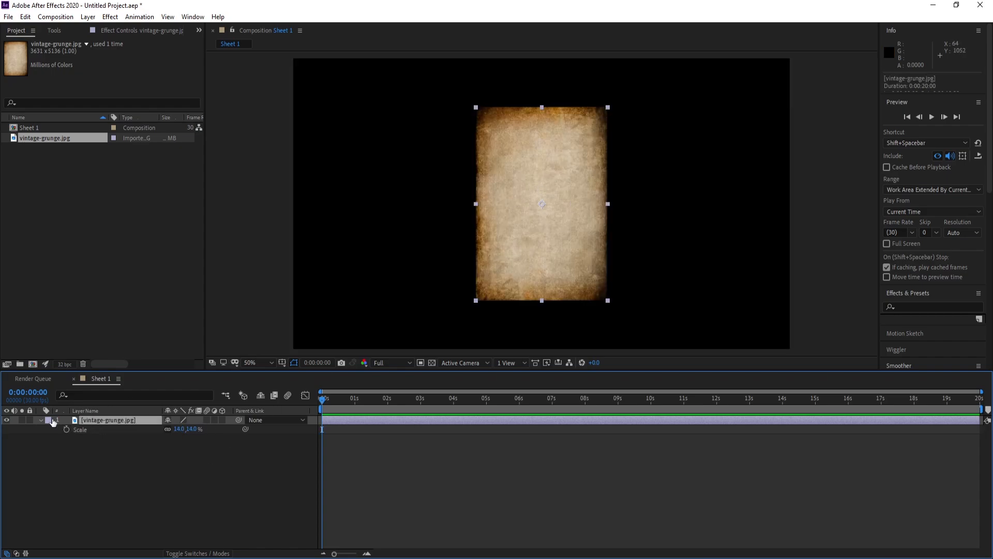
{"action": "left_click", "coordinate": [40, 422]}
{"action": "left_click", "coordinate": [39, 421]}
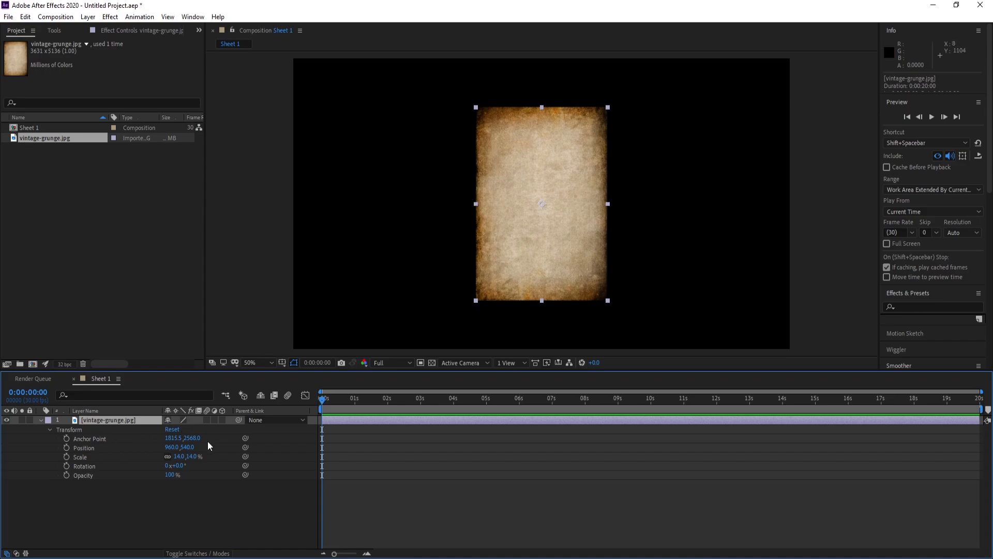
{"action": "left_click_drag", "start_coordinate": [176, 438], "coordinate": [24, 439]}
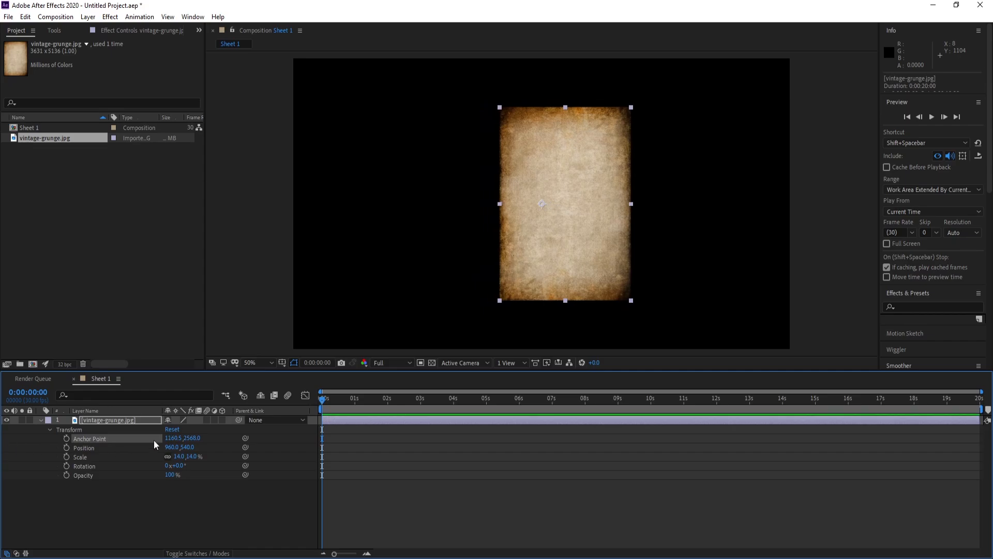
{"action": "left_click_drag", "start_coordinate": [166, 439], "coordinate": [90, 440]}
{"action": "key", "text": "period"}
{"action": "key", "text": "period"}
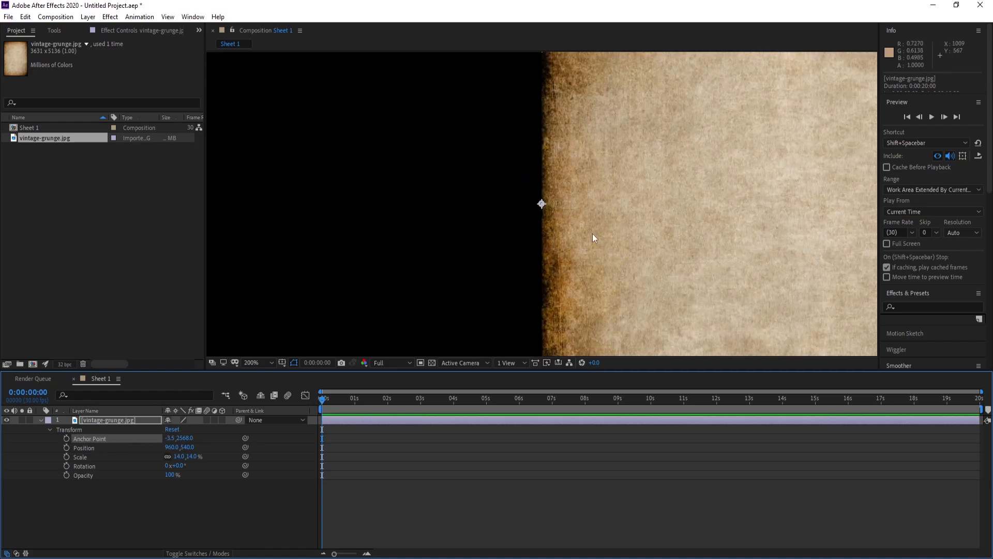
{"action": "key", "text": "comma"}
{"action": "key", "text": "comma"}
{"action": "key", "text": "comma"}
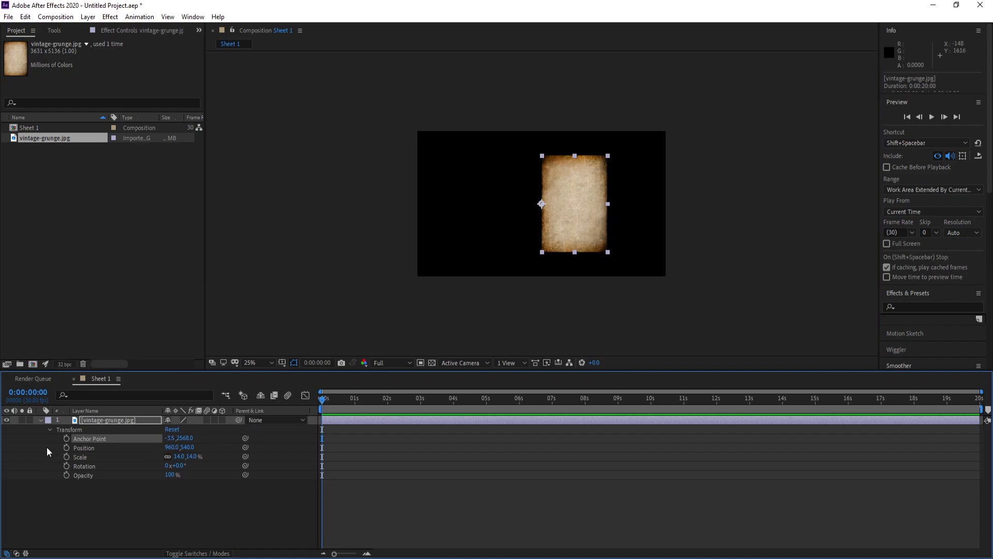
Step: Make the vintage-grunge layer 3D and turn off Accepts Lights in its material options
{"action": "left_click", "coordinate": [96, 422]}
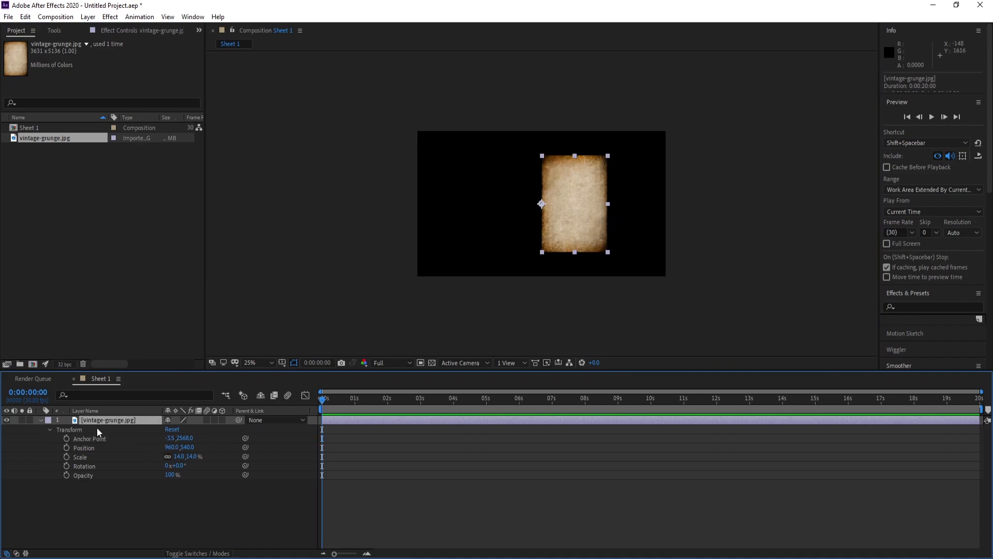
{"action": "left_click", "coordinate": [221, 420]}
{"action": "left_click", "coordinate": [49, 429]}
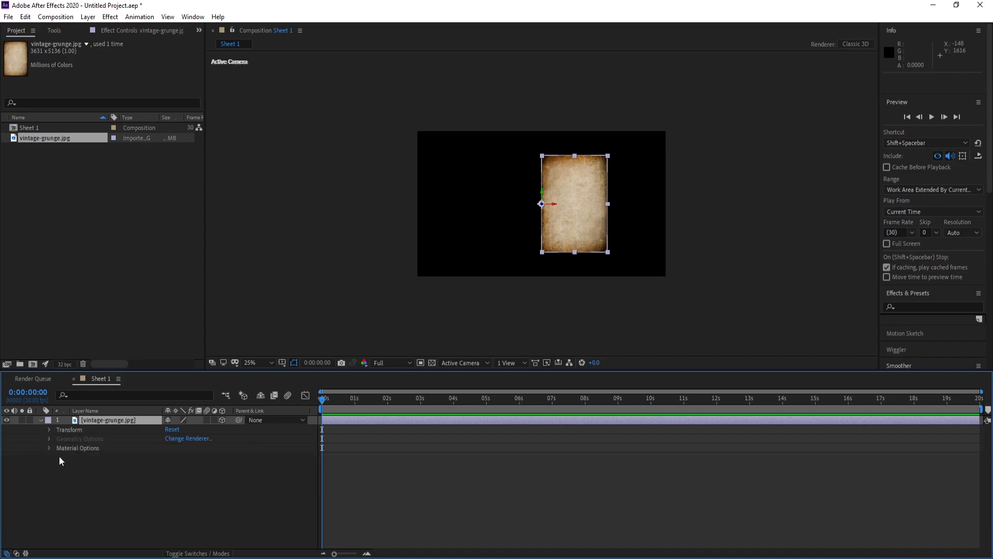
{"action": "left_click", "coordinate": [49, 449]}
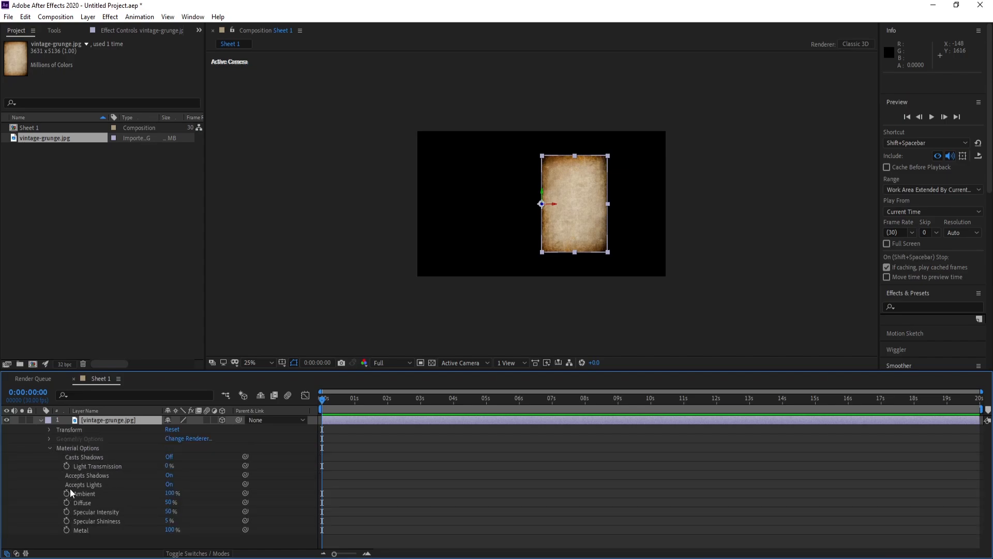
{"action": "left_click", "coordinate": [165, 485]}
{"action": "left_click", "coordinate": [40, 420]}
{"action": "left_click", "coordinate": [94, 423]}
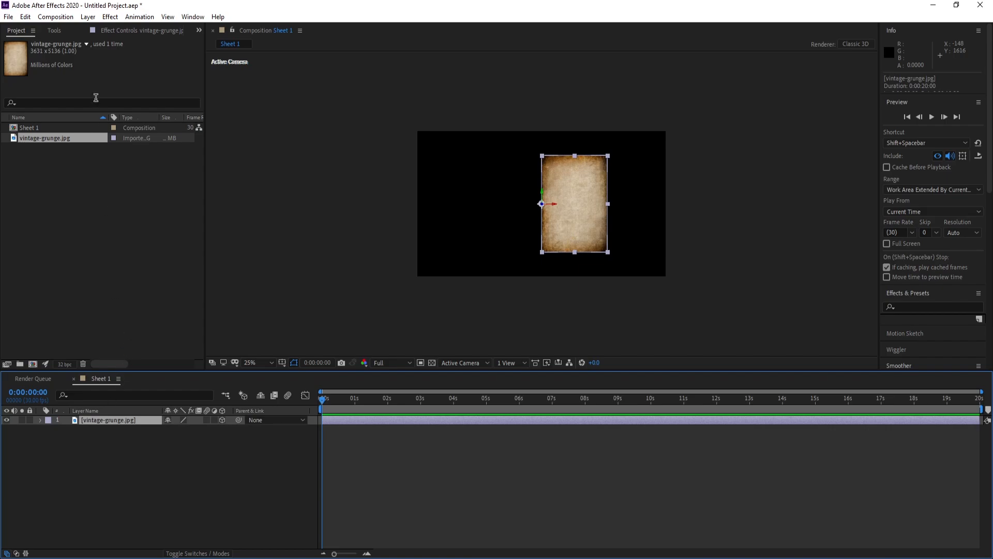
Step: Create a 1920 × 1080 px solid layer with a medium gray-purple colour
{"action": "left_click", "coordinate": [88, 17]}
{"action": "mouse_move", "coordinate": [116, 29]}
{"action": "left_click", "coordinate": [274, 40]}
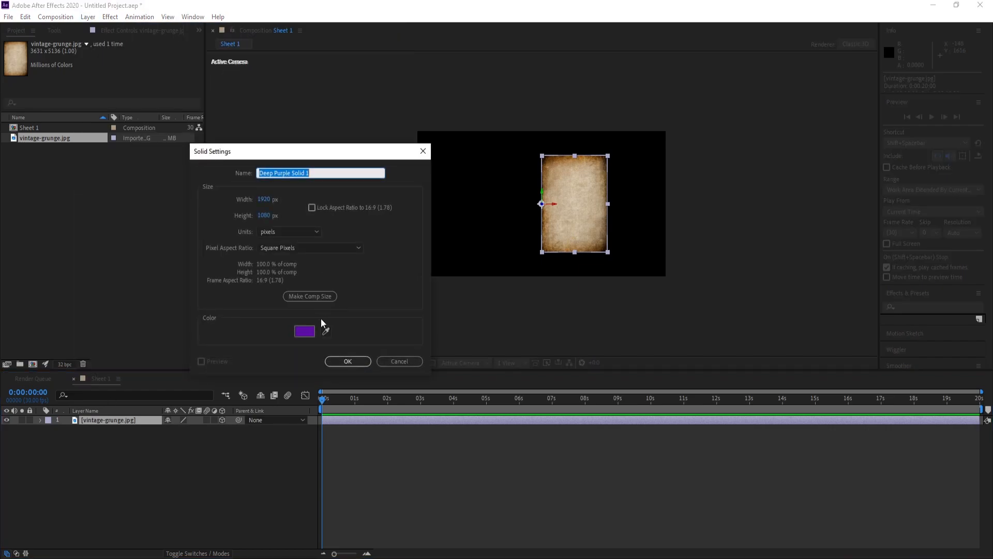
{"action": "left_click", "coordinate": [308, 334]}
{"action": "mouse_move", "coordinate": [216, 271]}
{"action": "left_mouse_down"}
{"action": "mouse_move", "coordinate": [232, 235]}
{"action": "mouse_move", "coordinate": [195, 254]}
{"action": "mouse_move", "coordinate": [202, 260]}
{"action": "left_mouse_up"}
{"action": "left_click", "coordinate": [342, 210]}
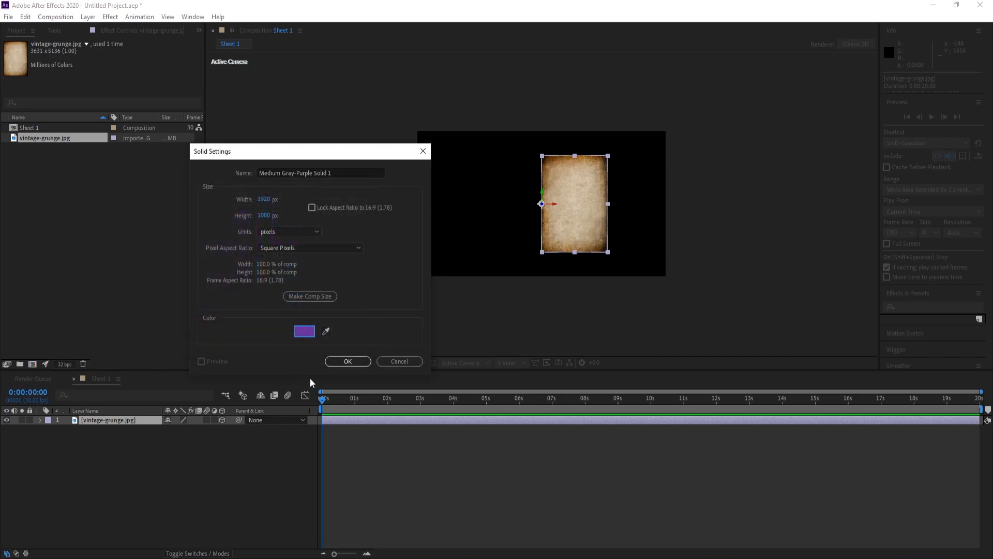
{"action": "left_click", "coordinate": [343, 364]}
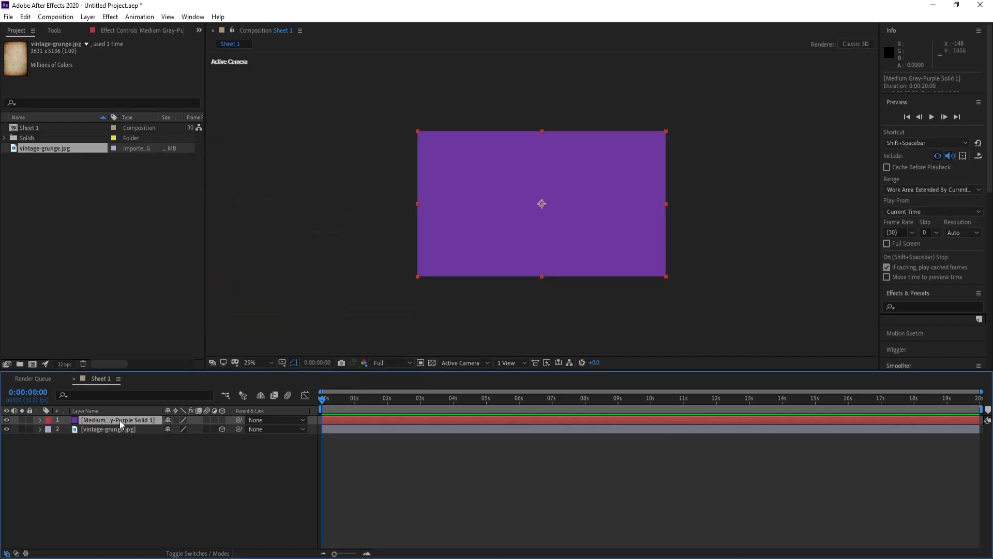
Step: Scale the purple solid layer down to 20%
{"action": "key", "text": "s"}
{"action": "left_click_drag", "start_coordinate": [182, 431], "coordinate": [143, 433]}
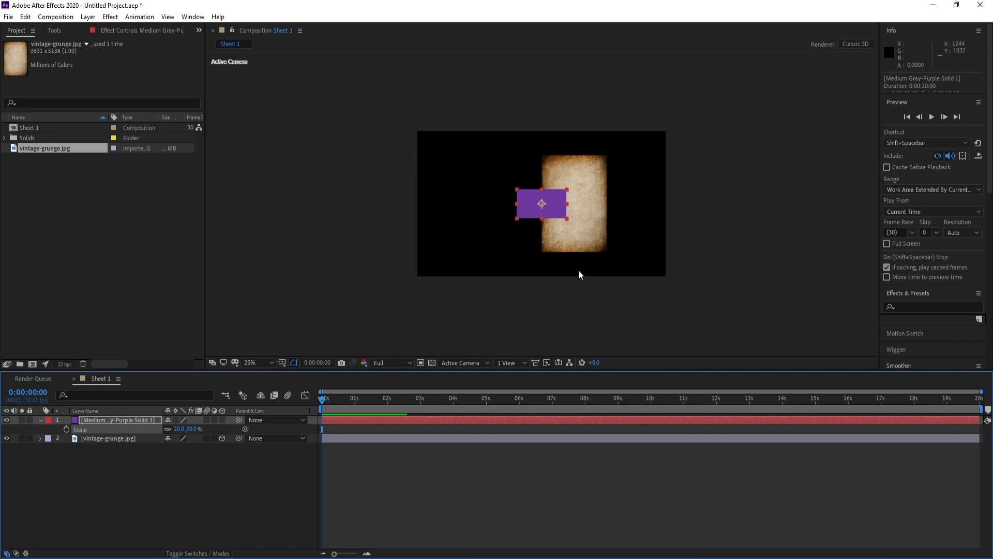
{"action": "key", "text": "period"}
{"action": "key", "text": "period"}
{"action": "key", "text": "comma"}
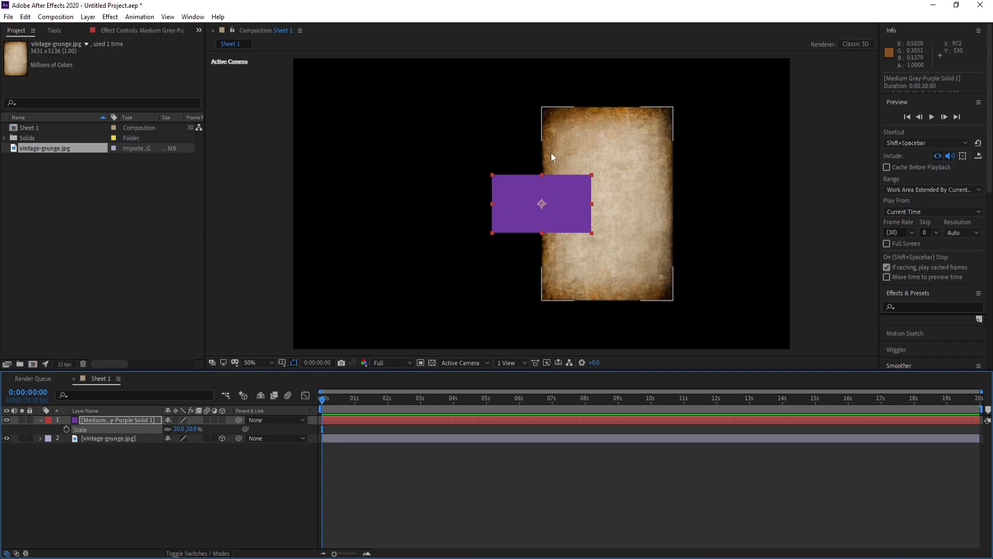
Step: Centre the purple solid horizontally over the page by setting its X position to 1208
{"action": "left_click", "coordinate": [123, 417]}
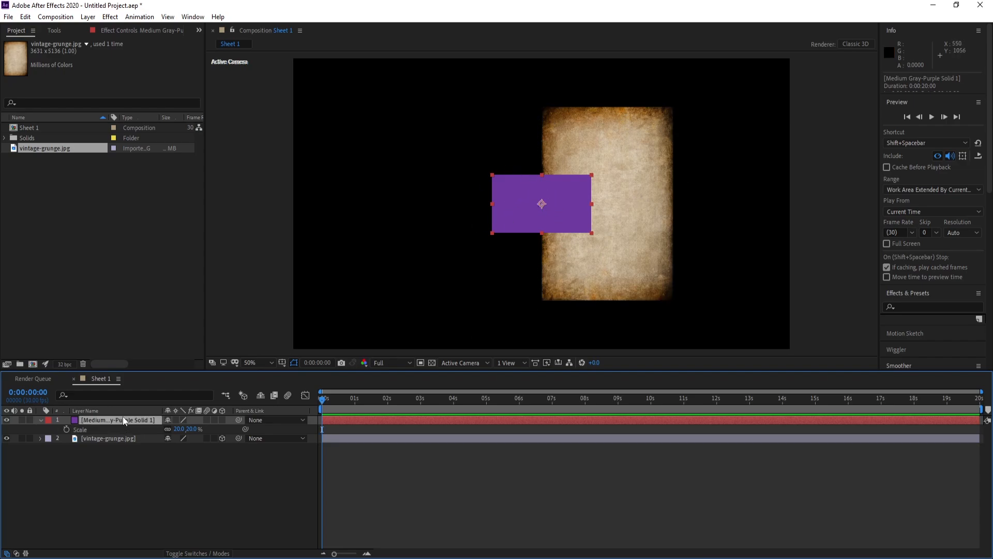
{"action": "key", "text": "p"}
{"action": "left_click_drag", "start_coordinate": [171, 429], "coordinate": [312, 444]}
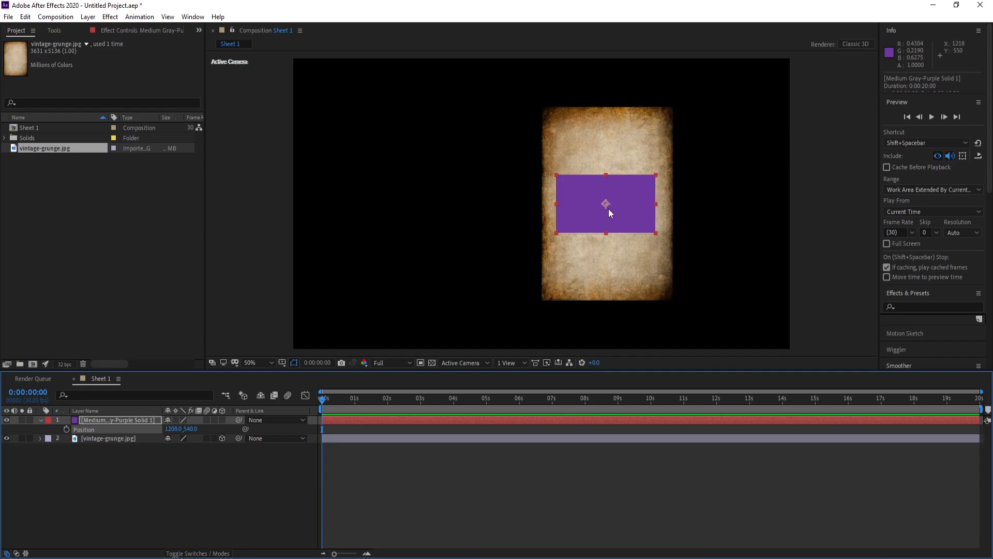
Step: Move the purple solid's anchor point to its bottom edge, with a Y value of 1081
{"action": "left_click", "coordinate": [41, 420]}
{"action": "left_click", "coordinate": [41, 420]}
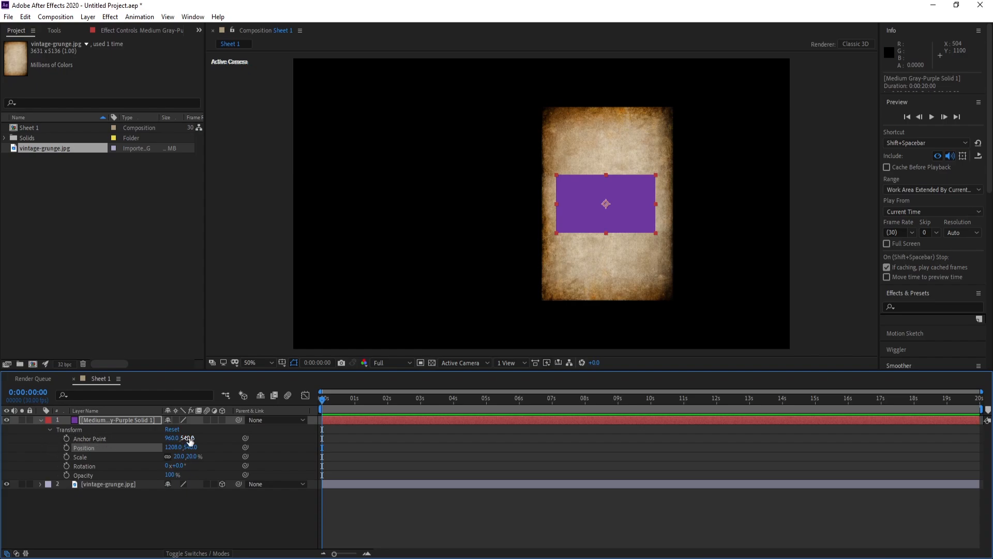
{"action": "left_click_drag", "start_coordinate": [189, 440], "coordinate": [456, 444]}
{"action": "scroll", "coordinate": [630, 234], "scroll_direction": "up", "scroll_amount": 2}
{"action": "left_click_drag", "start_coordinate": [689, 233], "coordinate": [553, 241]}
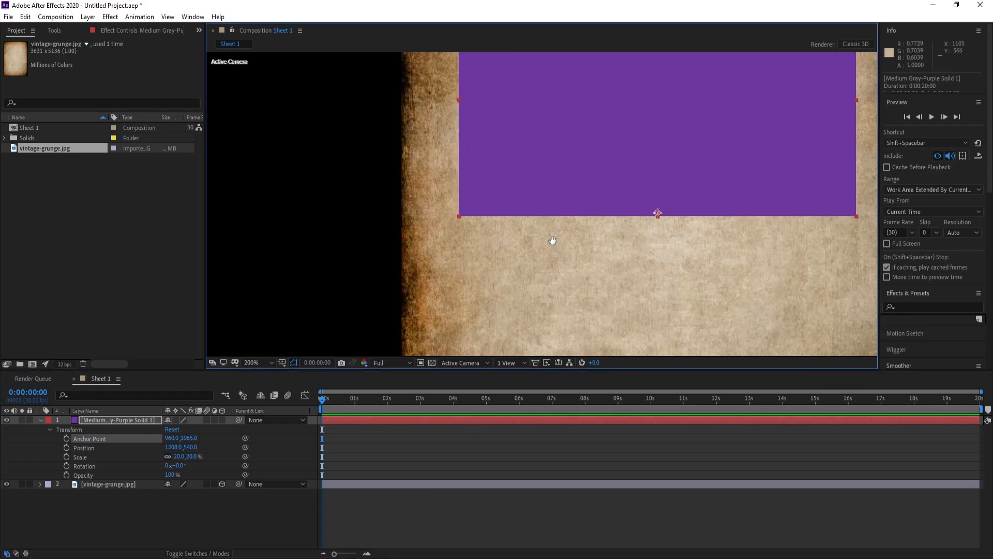
{"action": "left_click_drag", "start_coordinate": [198, 439], "coordinate": [202, 439]}
{"action": "scroll", "coordinate": [684, 237], "scroll_direction": "down", "scroll_amount": 1}
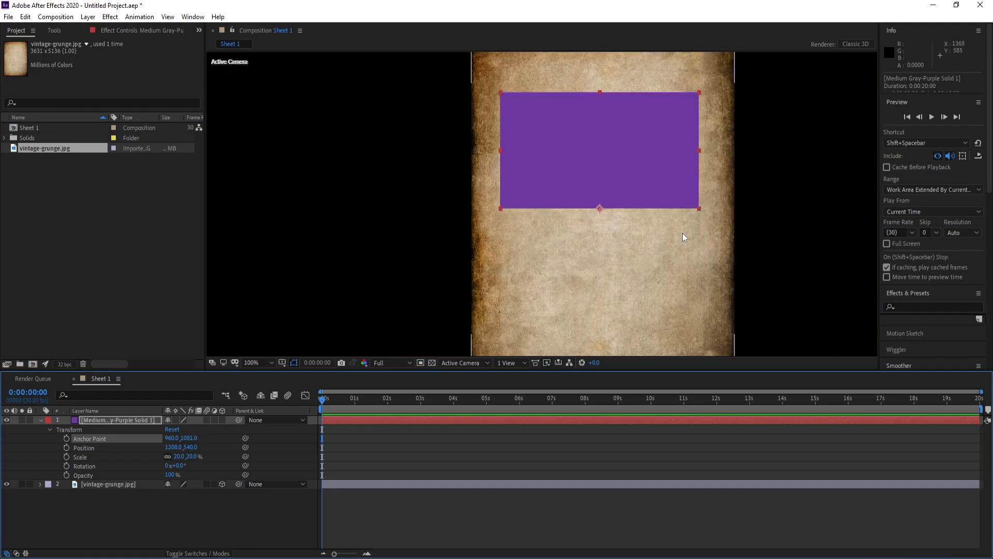
{"action": "scroll", "coordinate": [638, 204], "scroll_direction": "down", "scroll_amount": 2}
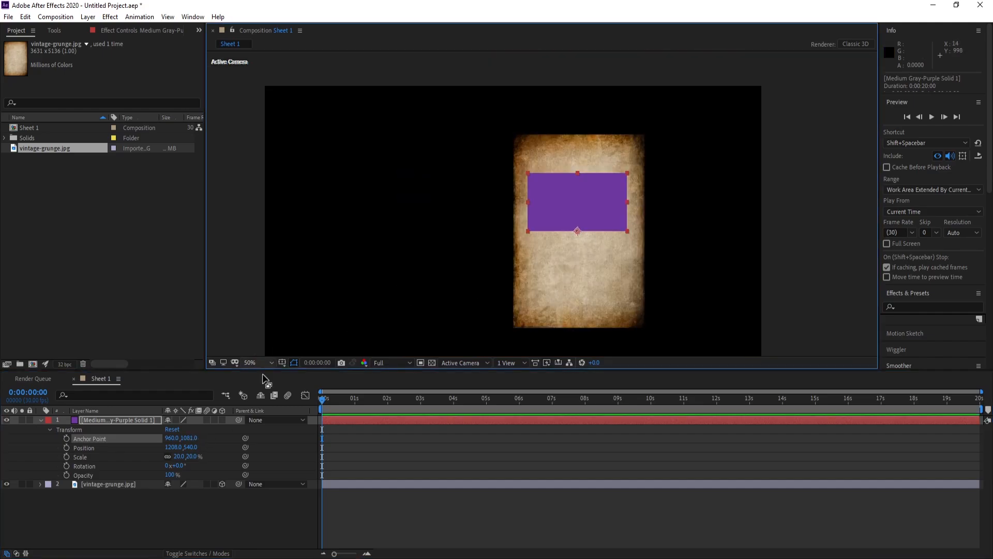
Step: Make the purple solid a 3D layer and set its Z position to -1
{"action": "left_click", "coordinate": [222, 420]}
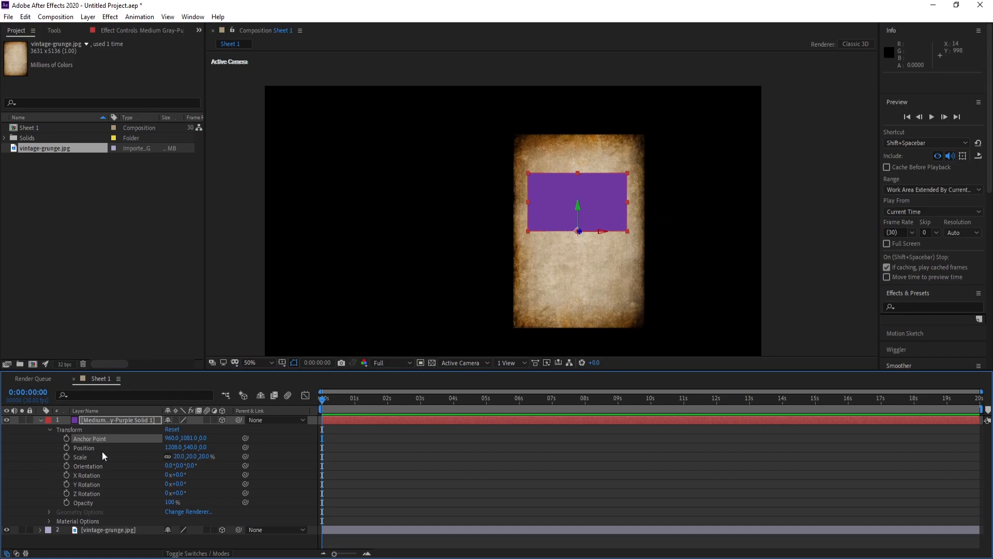
{"action": "left_click", "coordinate": [203, 447]}
{"action": "type", "text": "-1"}
{"action": "key", "text": "Return"}
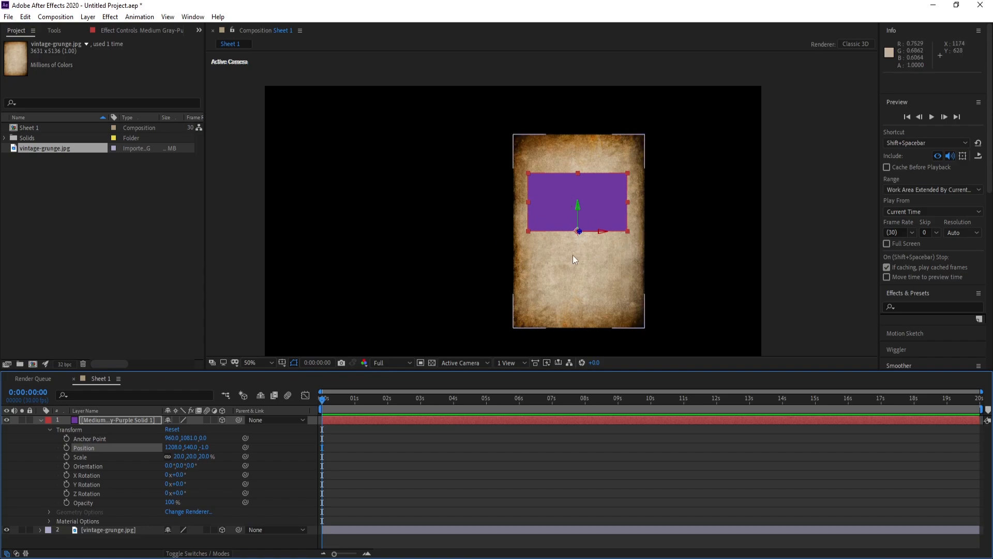
Step: In the purple solid's material options, turn Casts Shadows on and turn Accepts Shadows and Accepts Lights off
{"action": "left_click", "coordinate": [107, 421]}
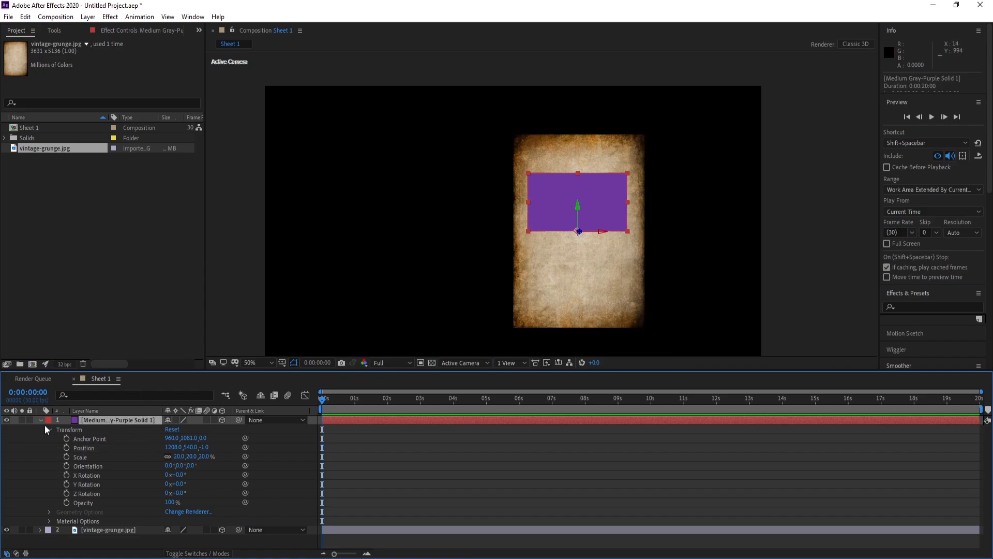
{"action": "left_click", "coordinate": [40, 420]}
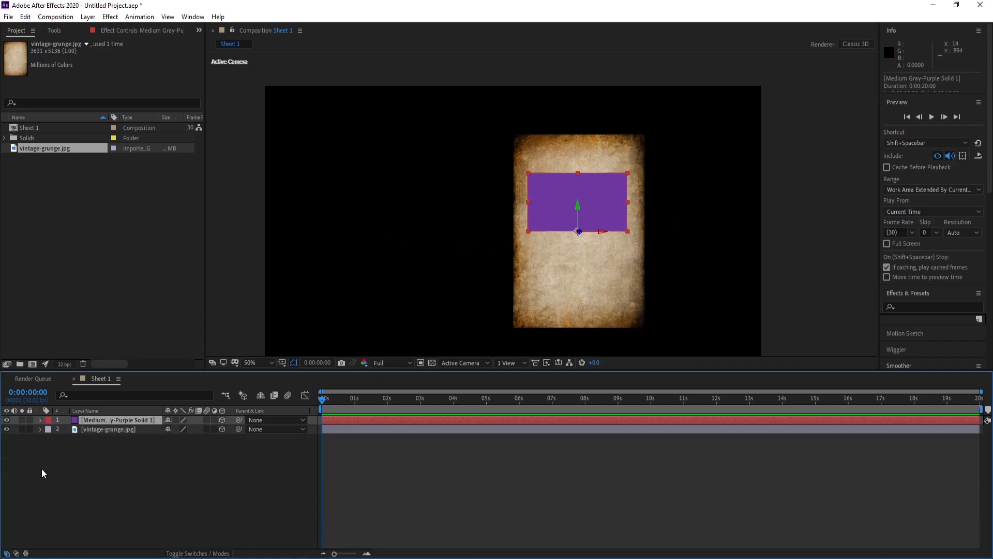
{"action": "left_click", "coordinate": [40, 420]}
{"action": "left_click", "coordinate": [50, 430]}
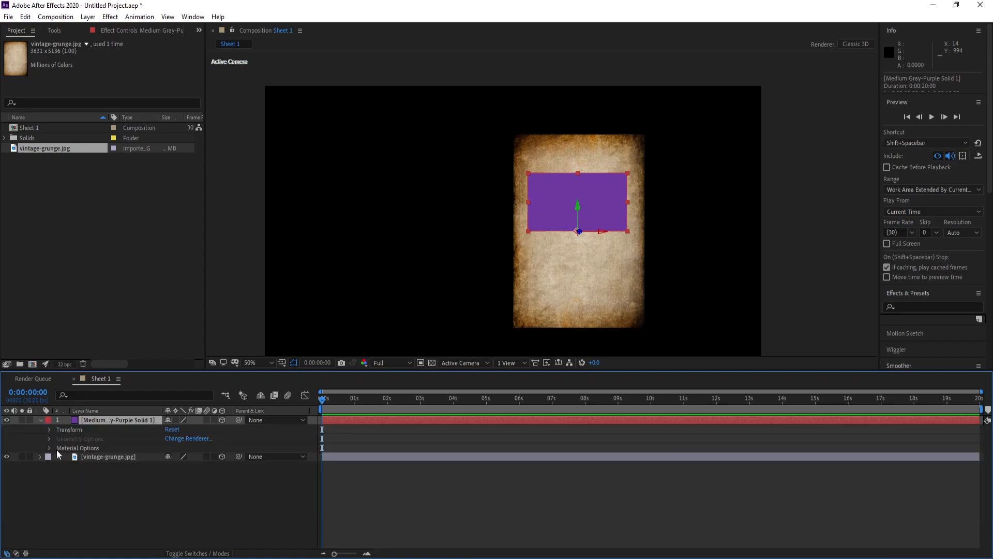
{"action": "left_click", "coordinate": [49, 448]}
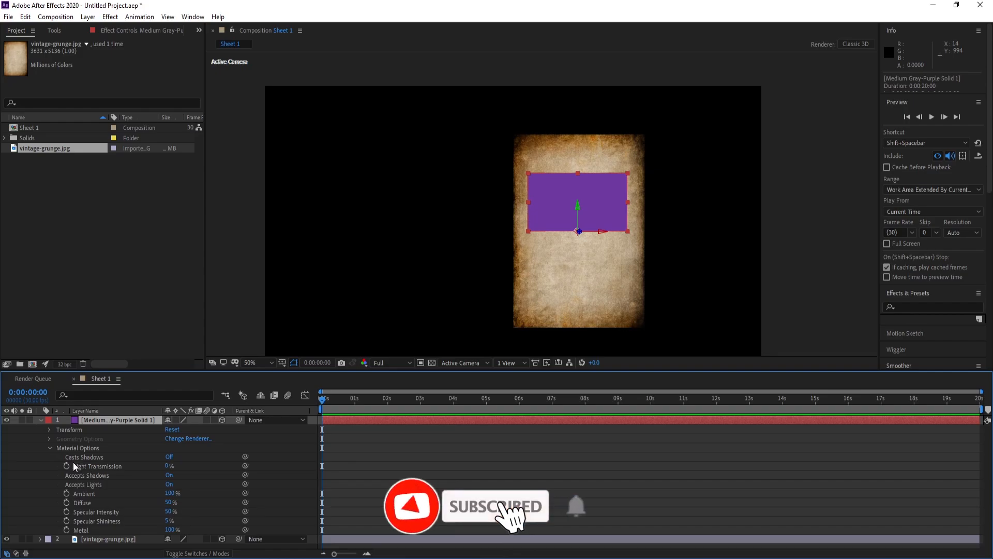
{"action": "left_click", "coordinate": [156, 458]}
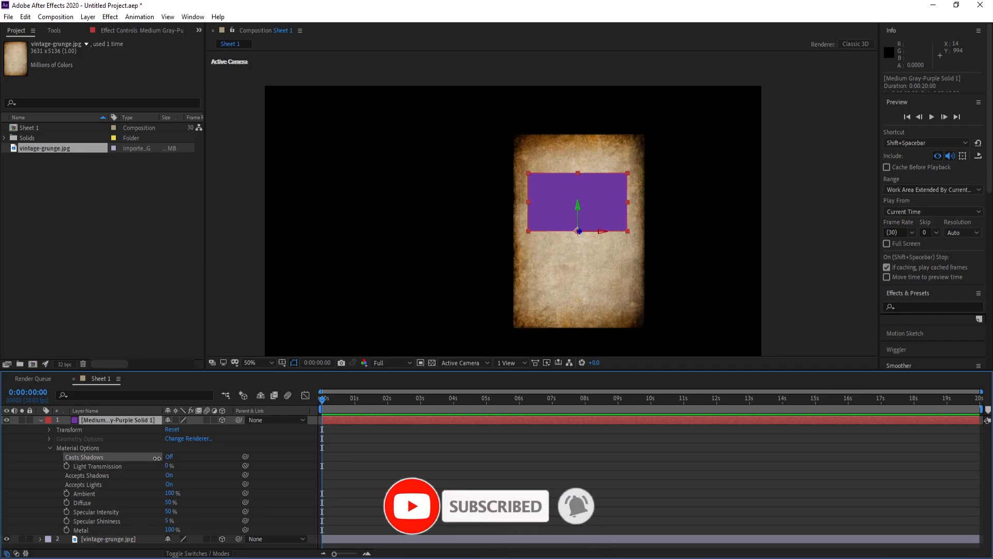
{"action": "left_click", "coordinate": [169, 457]}
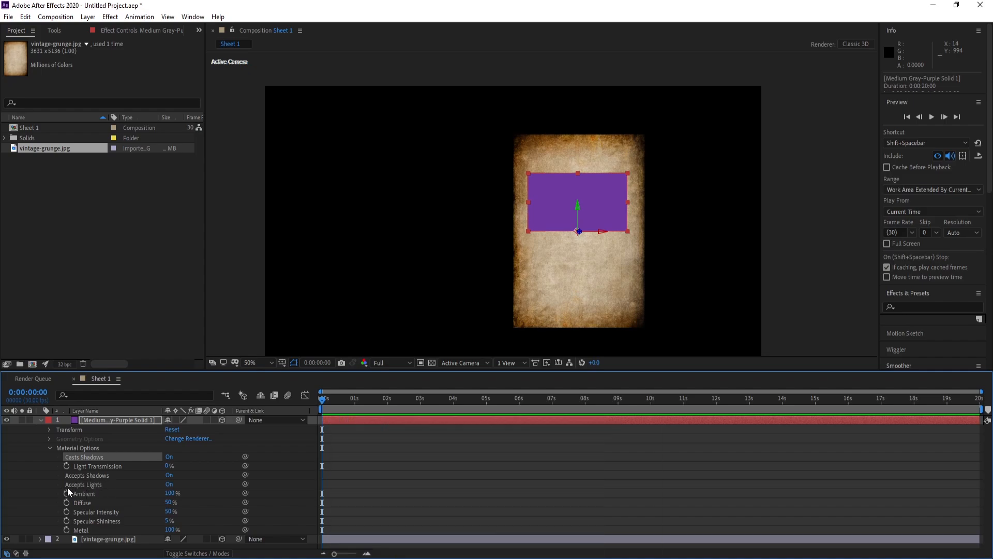
{"action": "left_click", "coordinate": [169, 475]}
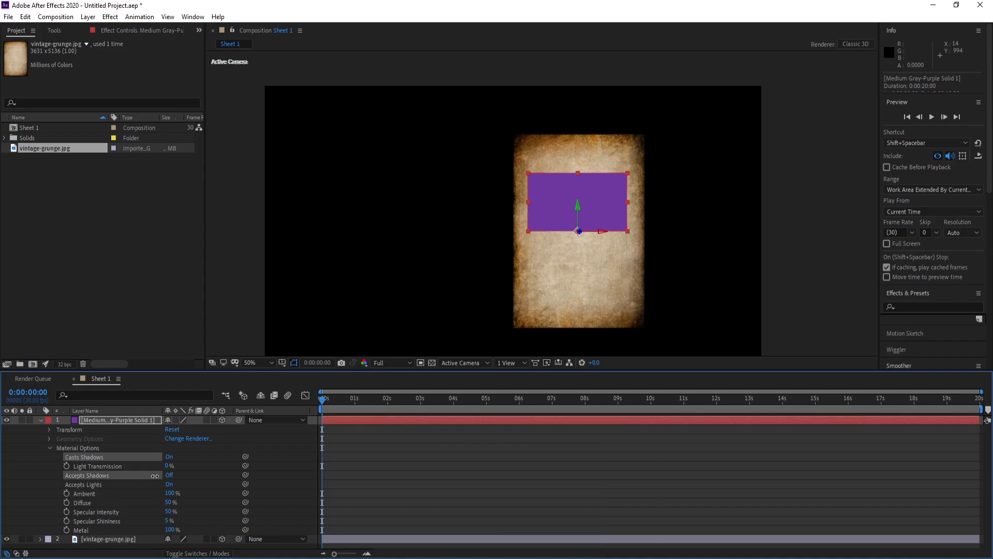
{"action": "left_click", "coordinate": [169, 484]}
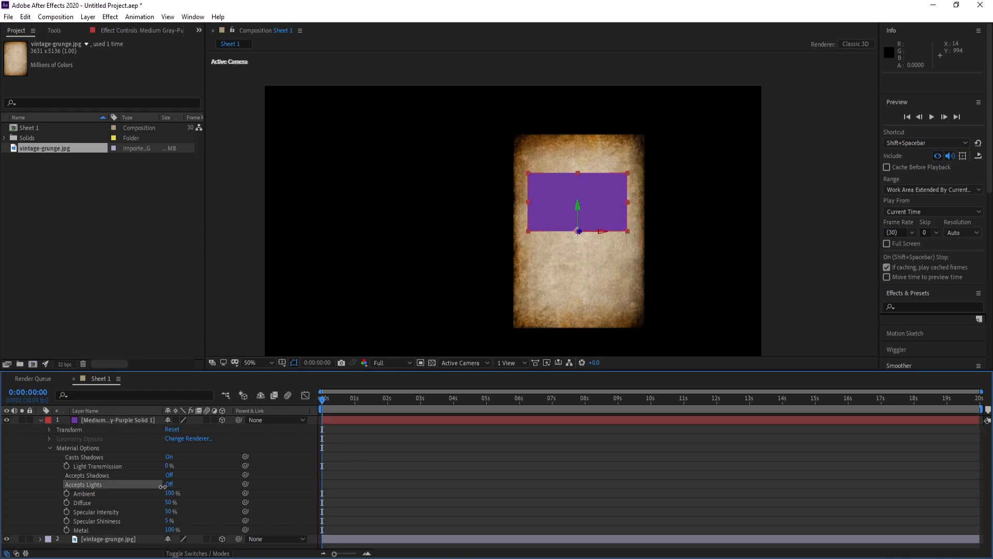
{"action": "left_click", "coordinate": [49, 447]}
{"action": "left_click", "coordinate": [41, 421]}
Step: Duplicate the purple solid and place the copy beneath the vintage-grunge.jpg page layer
{"action": "left_click", "coordinate": [103, 421]}
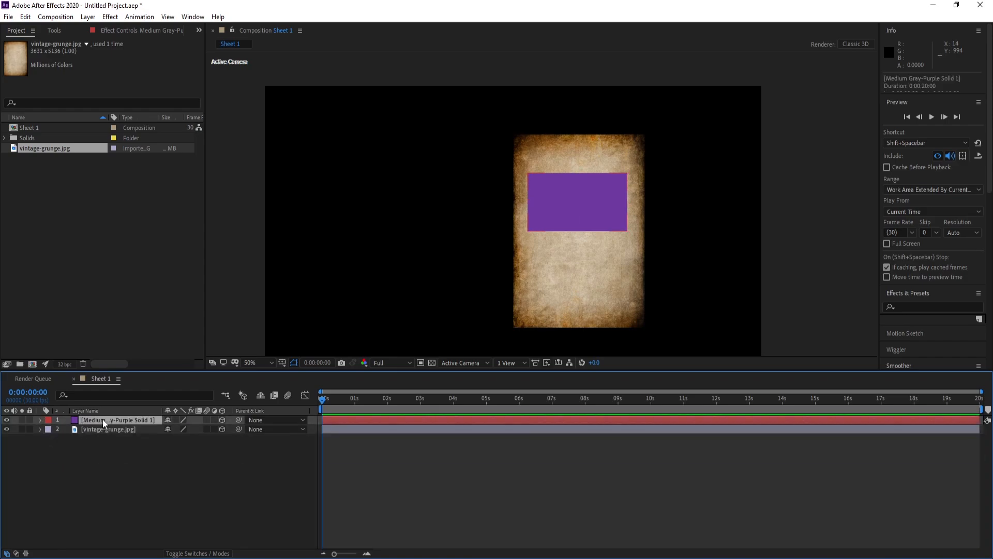
{"action": "key", "text": "ctrl+d"}
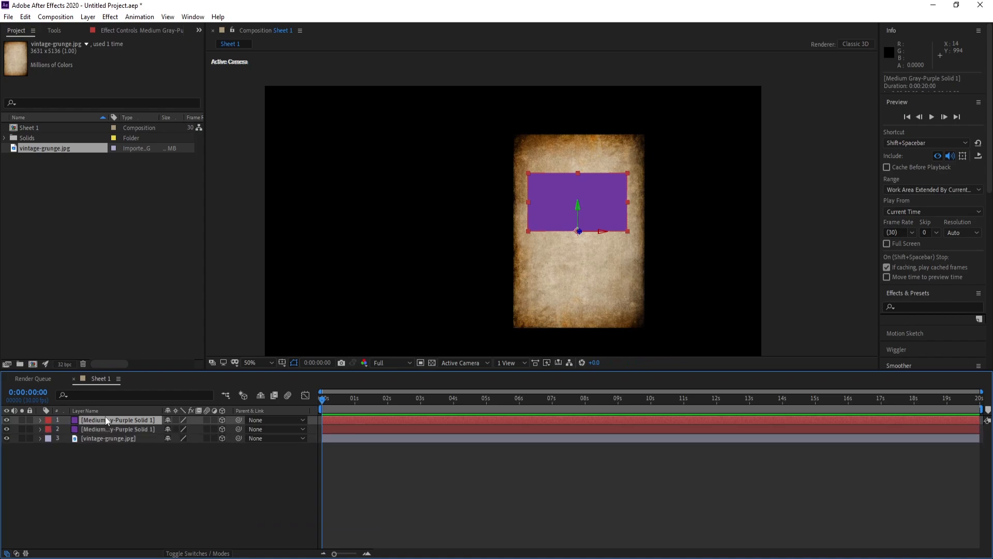
{"action": "left_click_drag", "start_coordinate": [106, 420], "coordinate": [114, 452]}
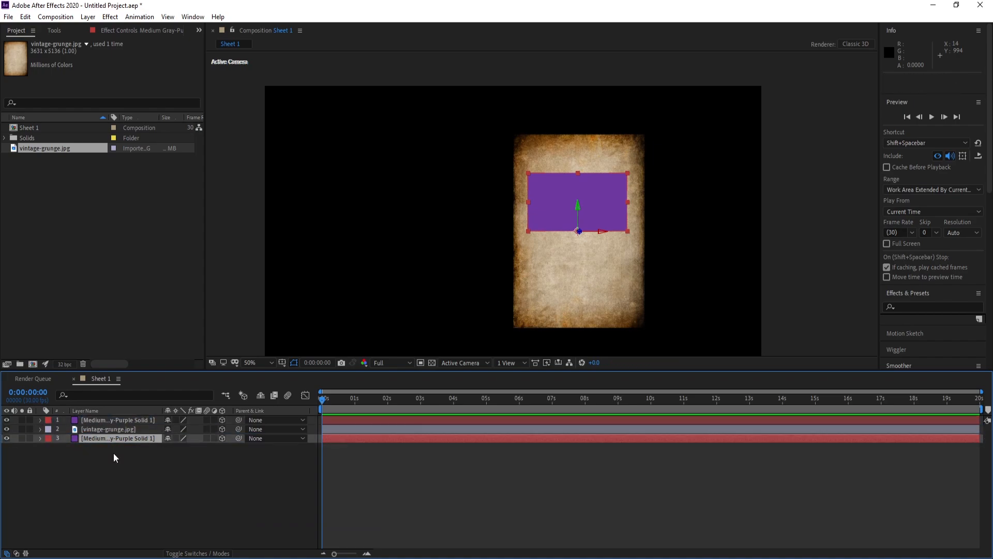
Step: Rename the purple solid above the page layer as Front
{"action": "right_click", "coordinate": [112, 421]}
{"action": "left_click", "coordinate": [119, 414]}
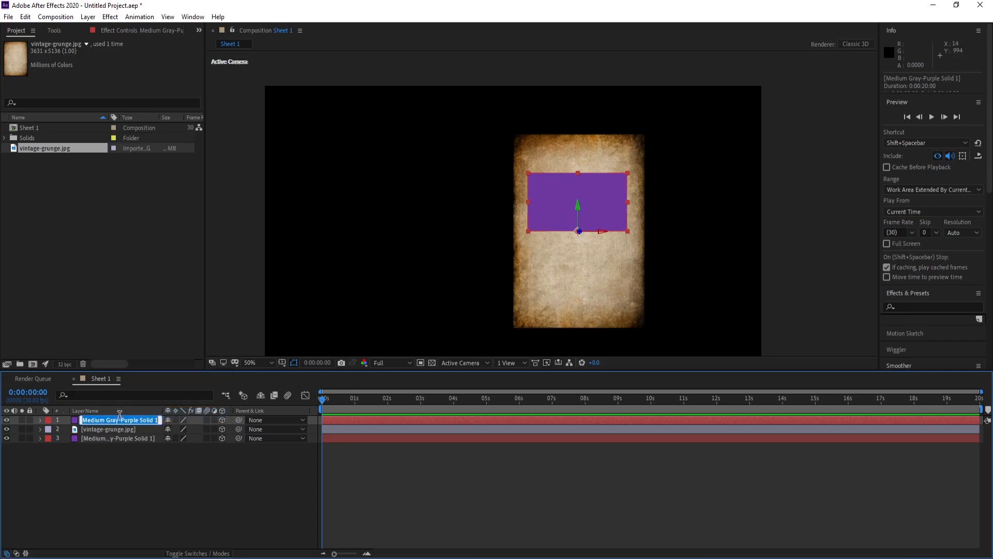
{"action": "type", "text": "Front"}
{"action": "key", "text": "Return"}
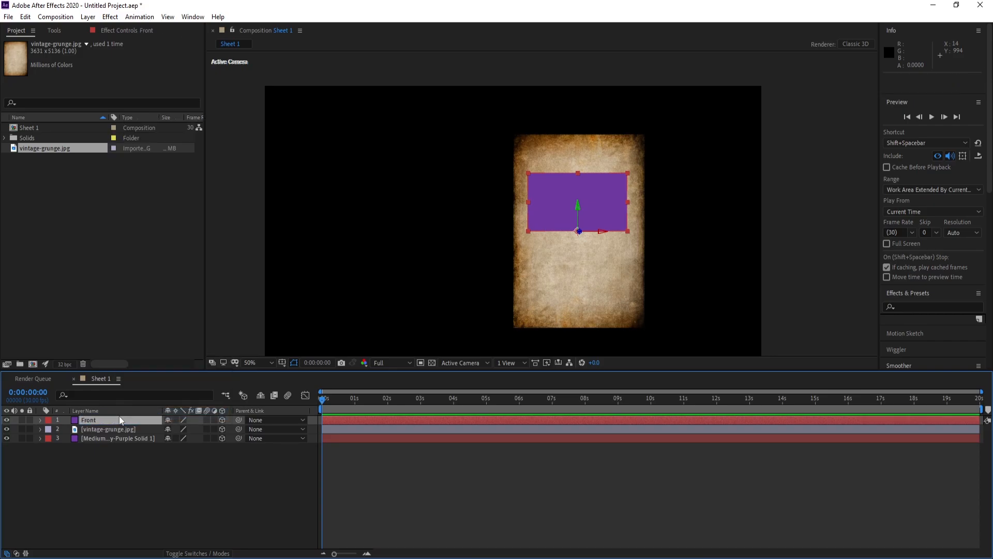
Step: Rename the purple solid beneath the page layer as Back
{"action": "right_click", "coordinate": [107, 436]}
{"action": "left_click", "coordinate": [134, 428]}
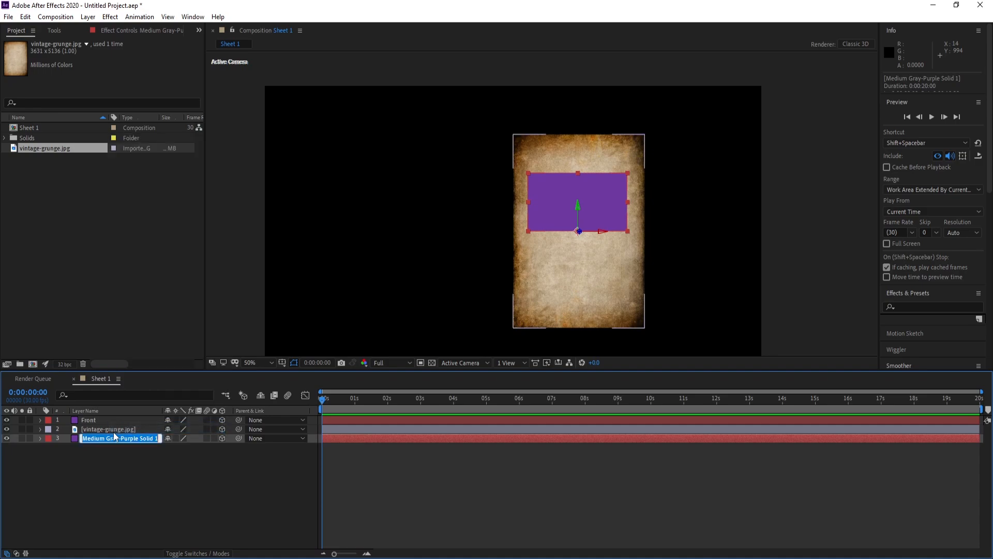
{"action": "type", "text": "Back"}
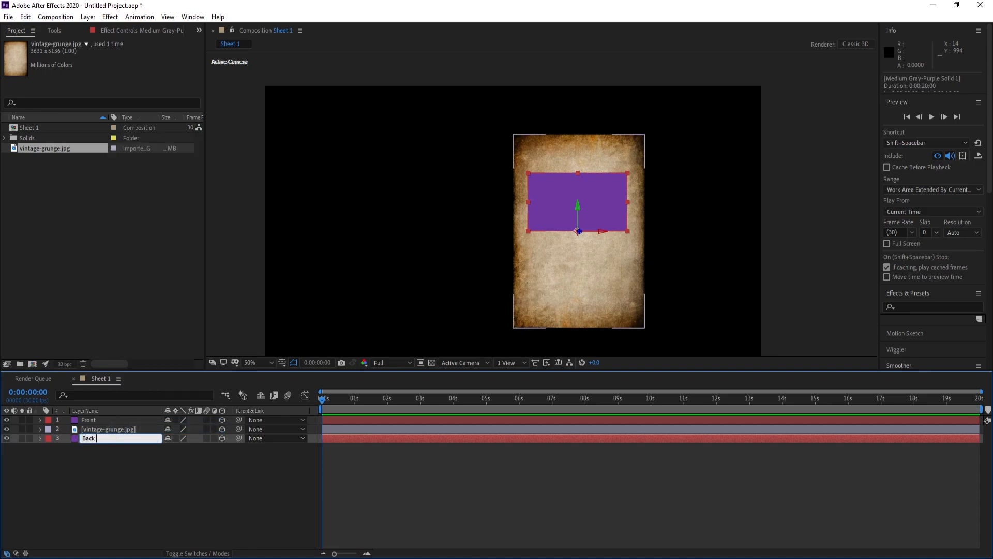
{"action": "key", "text": "Return"}
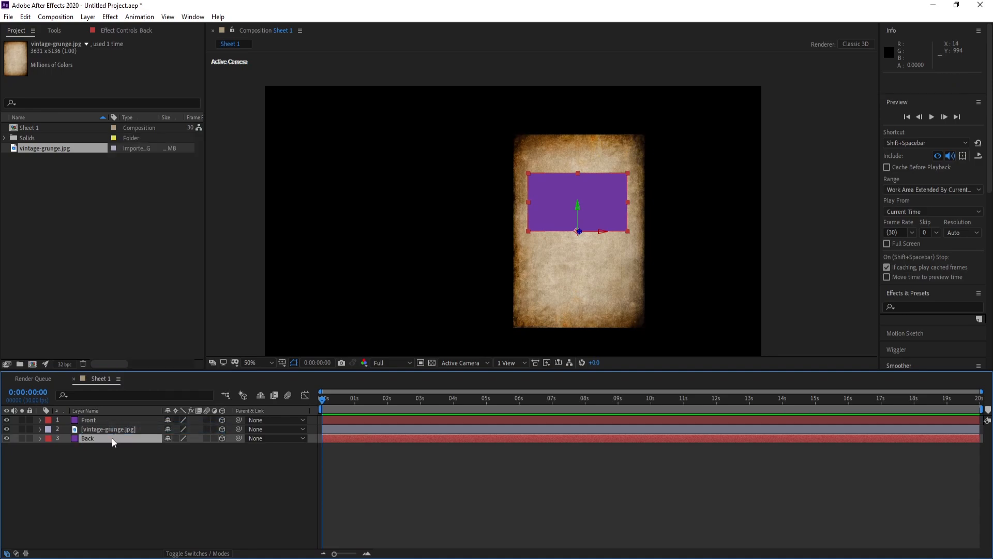
{"action": "left_click", "coordinate": [89, 420]}
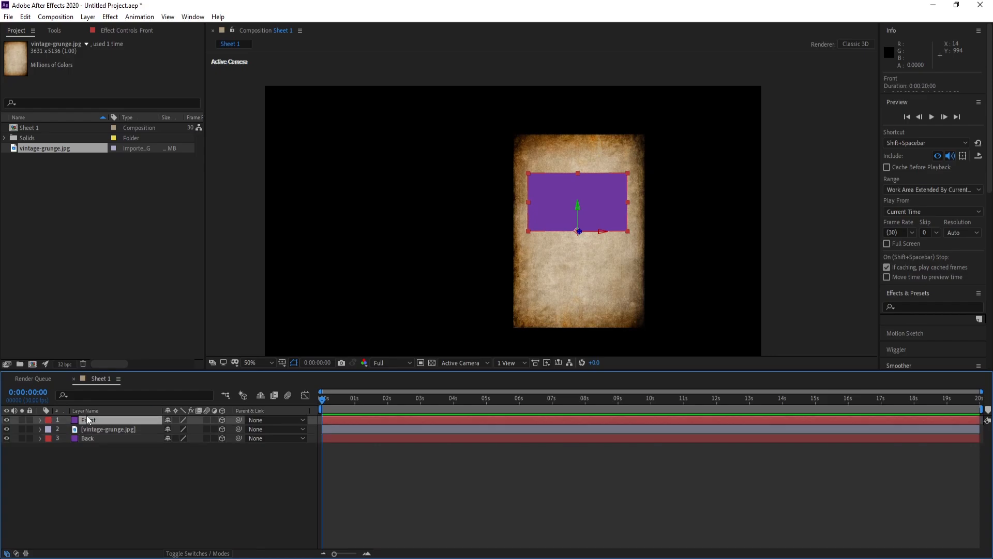
{"action": "left_click", "coordinate": [94, 438]}
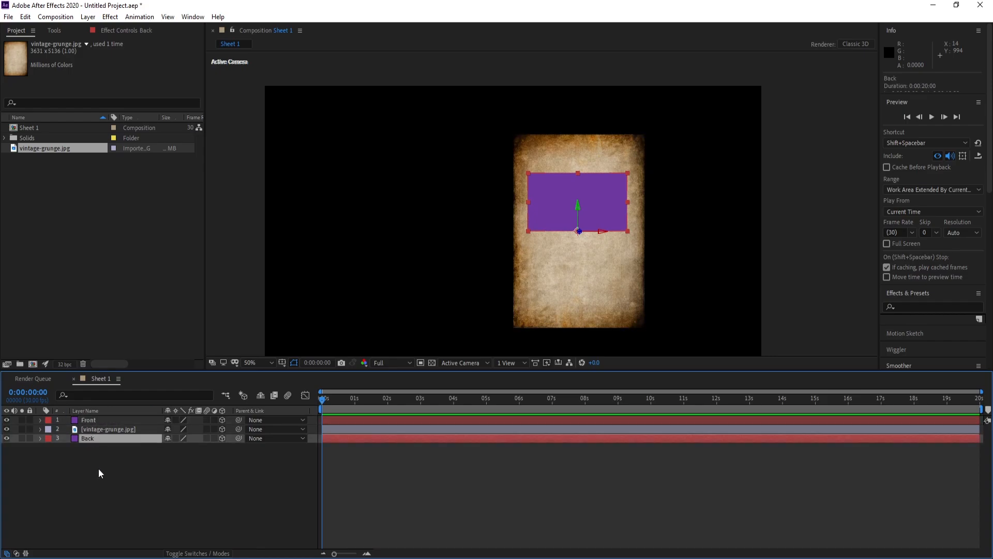
Step: Add a two-node camera with the 50mm preset to the Sheet 1 composition
{"action": "left_click", "coordinate": [94, 420]}
{"action": "left_click", "coordinate": [88, 17]}
{"action": "mouse_move", "coordinate": [104, 26]}
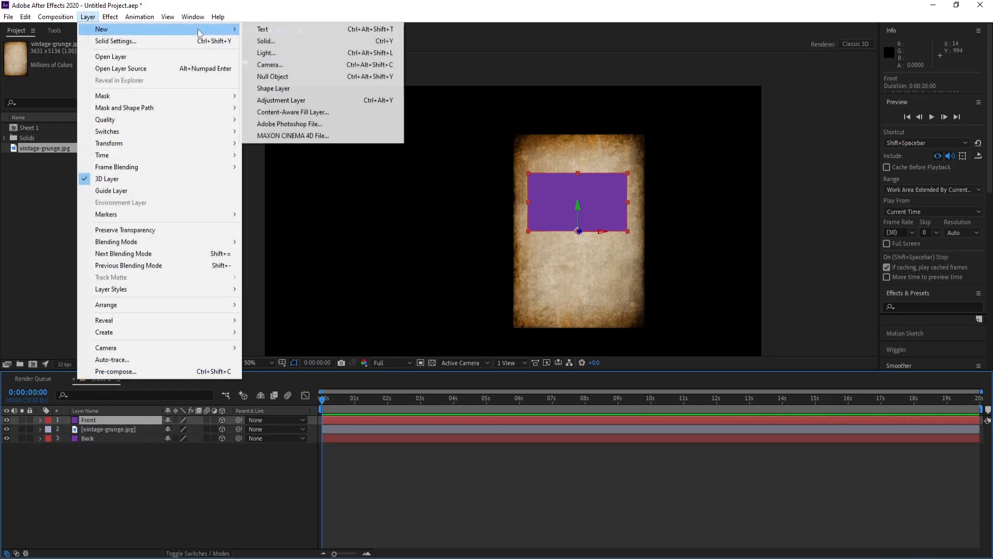
{"action": "left_click", "coordinate": [311, 64]}
{"action": "left_click_drag", "start_coordinate": [300, 87], "coordinate": [333, 111]}
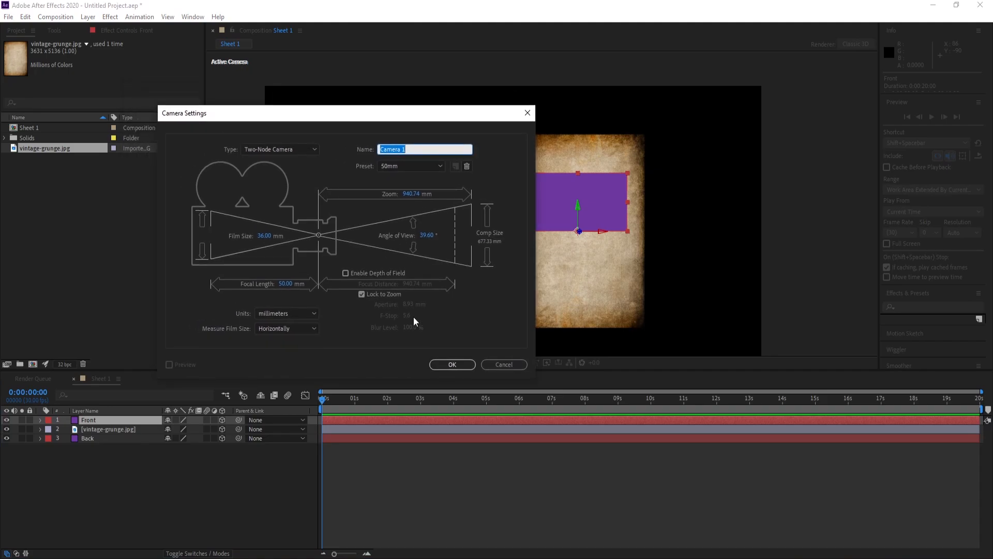
{"action": "left_click", "coordinate": [453, 365]}
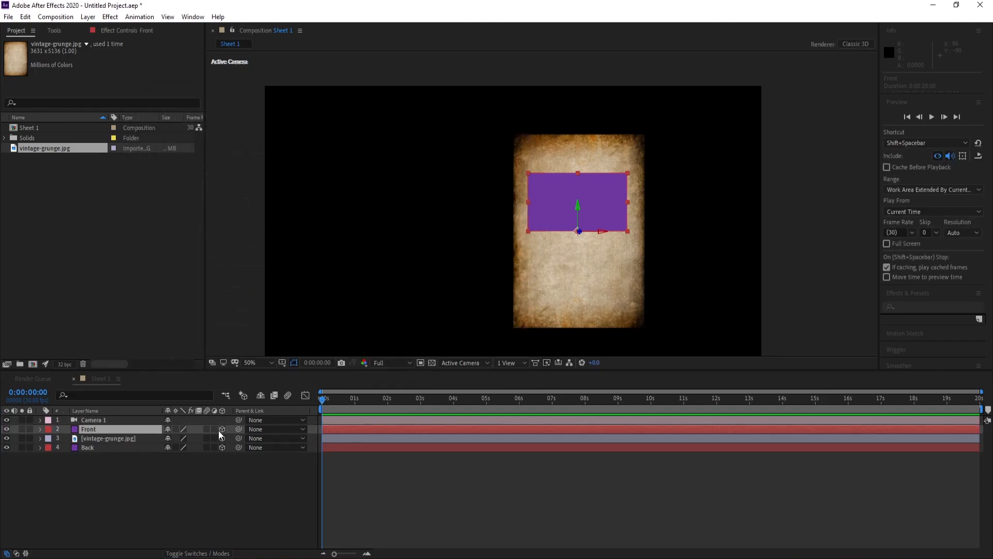
Step: Add a 3D null object and parent the camera to it
{"action": "left_click", "coordinate": [89, 17]}
{"action": "mouse_move", "coordinate": [104, 27]}
{"action": "left_click", "coordinate": [311, 74]}
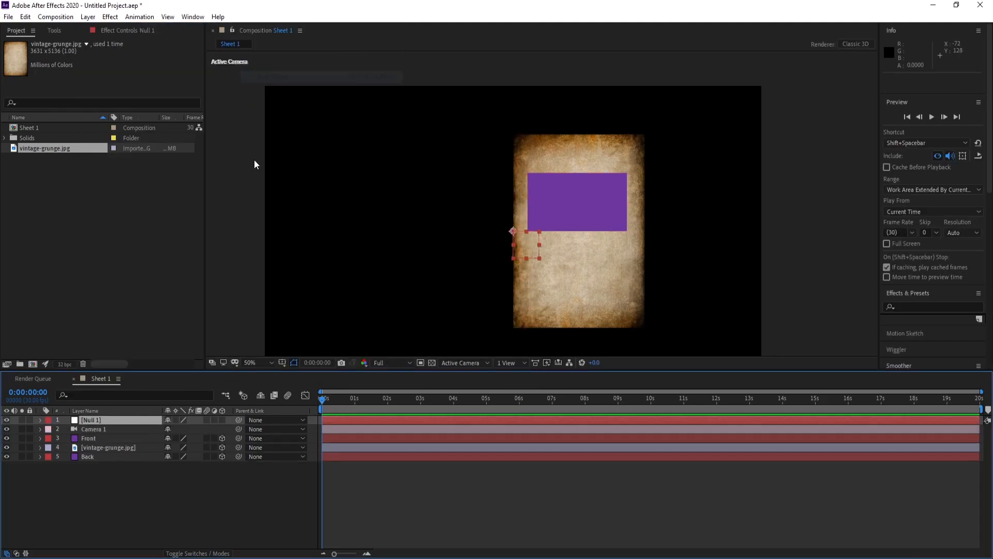
{"action": "left_click", "coordinate": [218, 419]}
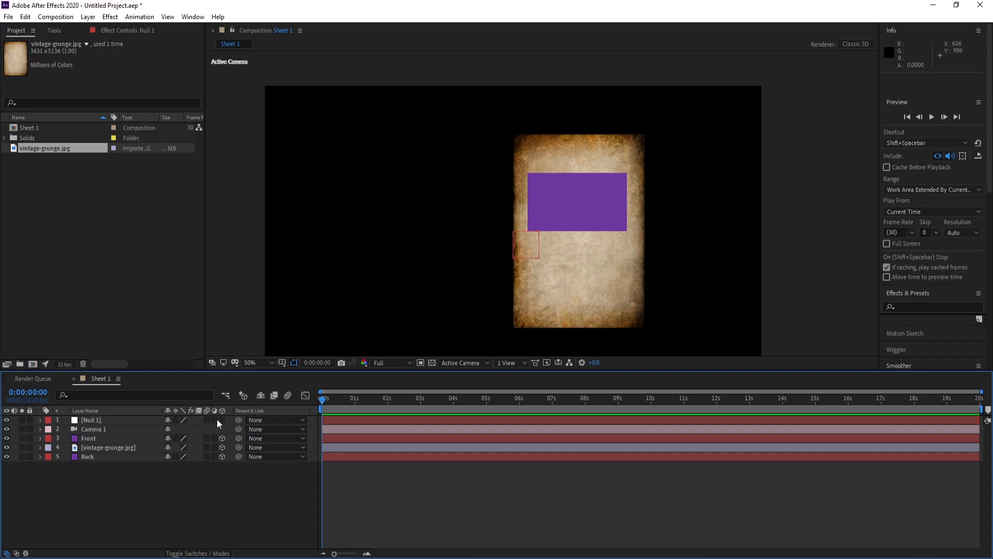
{"action": "left_click", "coordinate": [88, 429]}
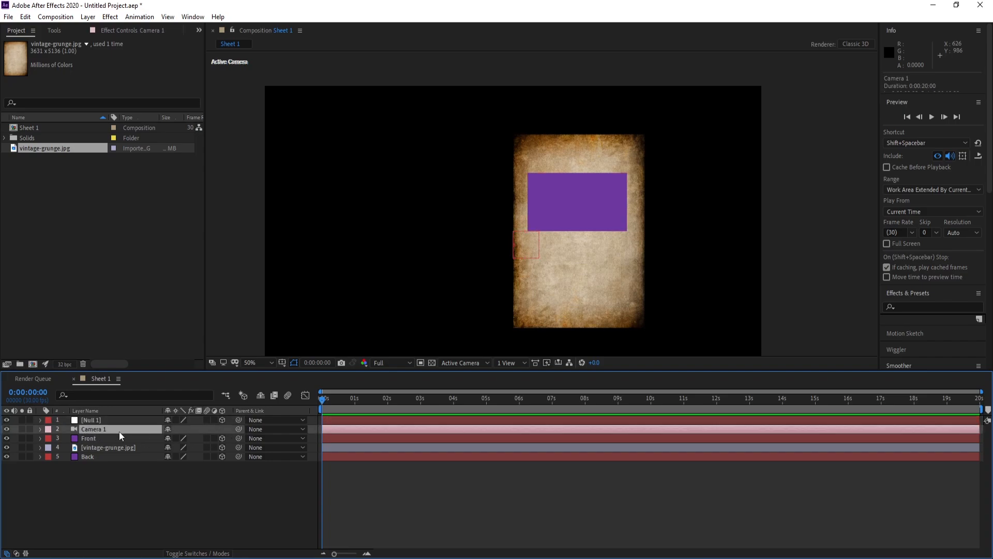
{"action": "left_click_drag", "start_coordinate": [238, 429], "coordinate": [94, 421]}
Step: Set a starting X Rotation keyframe on the null object at the 3-second mark
{"action": "left_click", "coordinate": [91, 421]}
{"action": "left_click", "coordinate": [40, 420]}
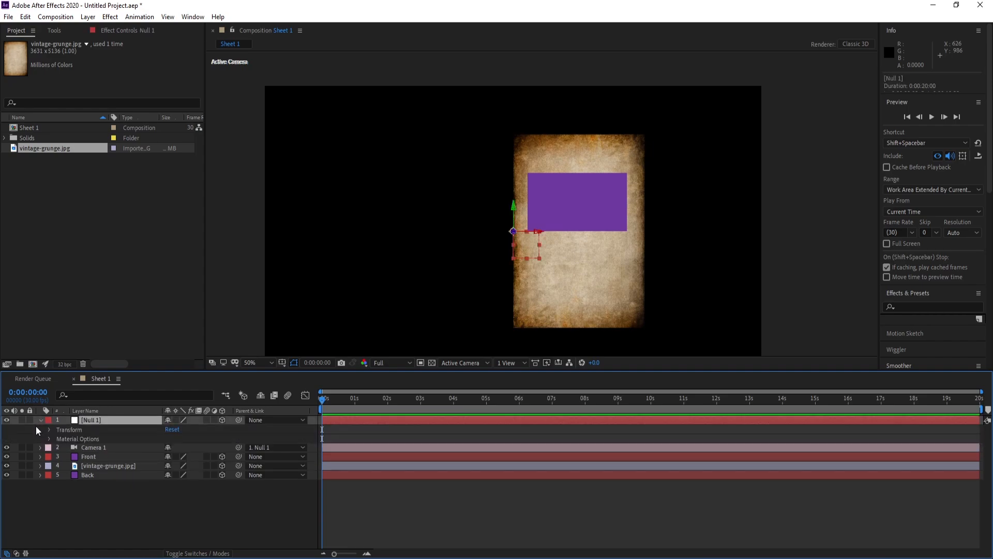
{"action": "left_click", "coordinate": [50, 429]}
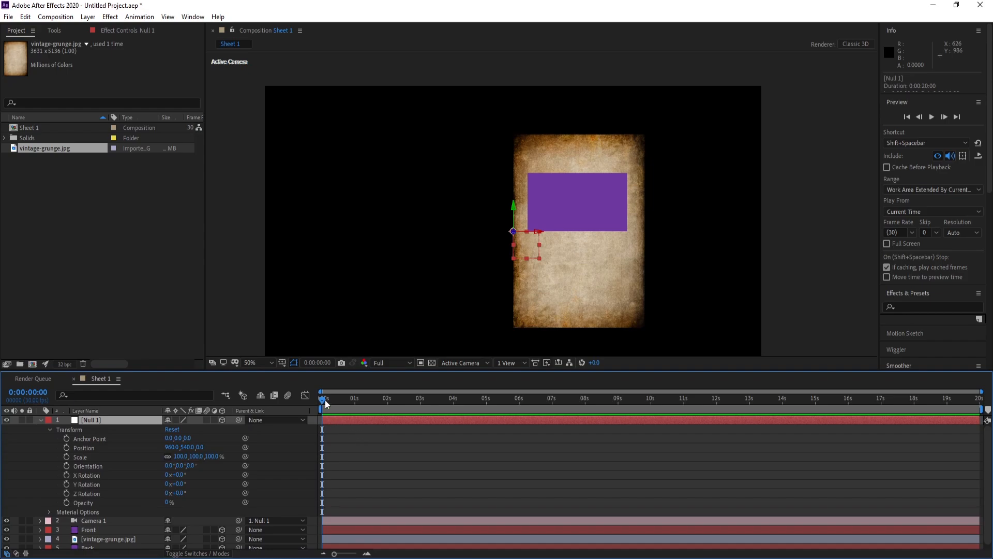
{"action": "left_click_drag", "start_coordinate": [325, 399], "coordinate": [425, 405]}
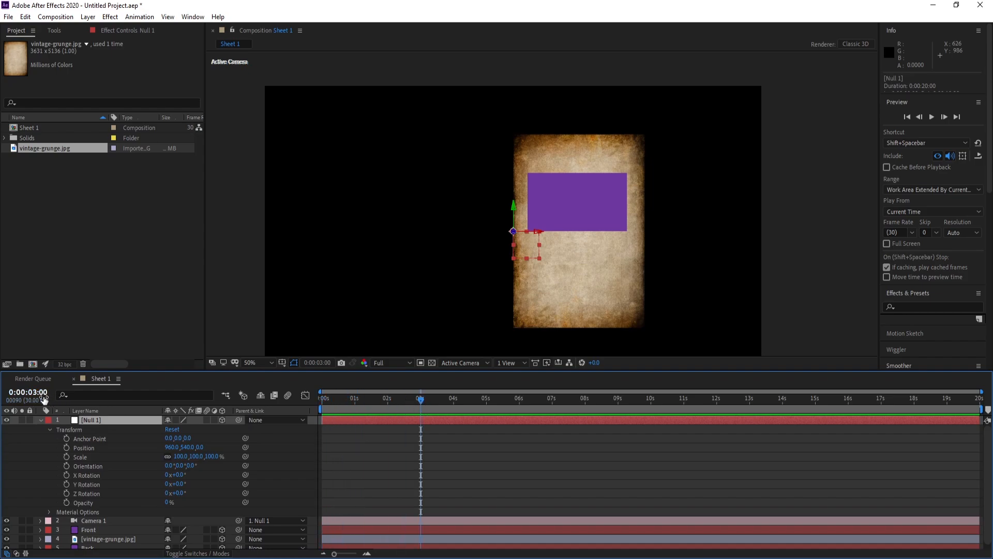
{"action": "left_click", "coordinate": [66, 475]}
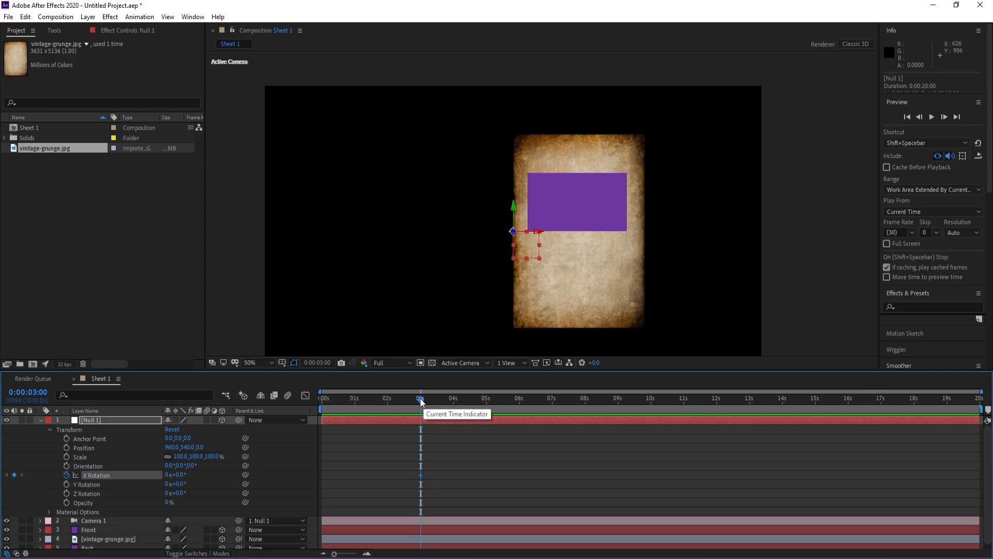
Step: Set the null's X Rotation to 60° at 6 seconds so the camera tilts over the page
{"action": "left_click_drag", "start_coordinate": [424, 399], "coordinate": [520, 399]}
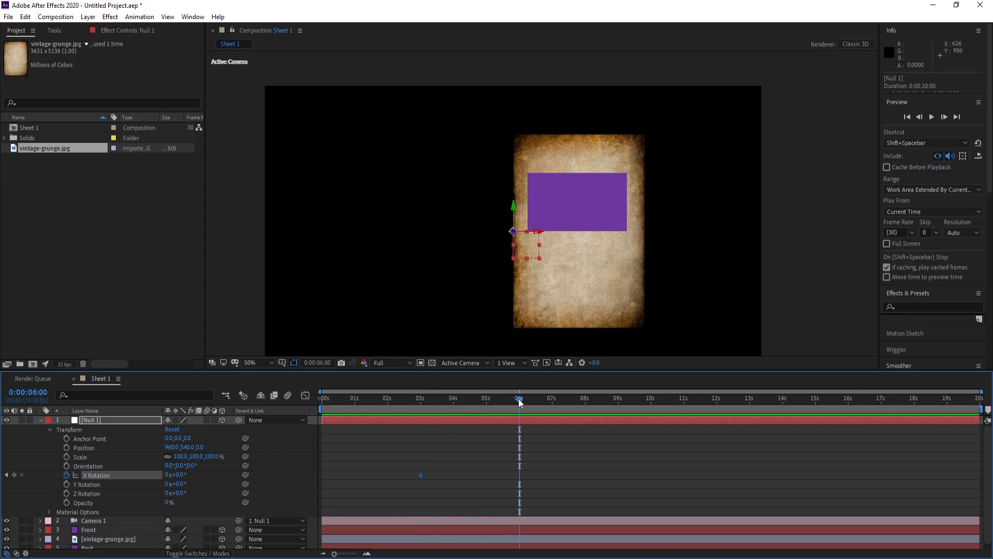
{"action": "left_click", "coordinate": [181, 474]}
{"action": "left_click", "coordinate": [187, 479]}
{"action": "left_click_drag", "start_coordinate": [181, 475], "coordinate": [184, 476]}
{"action": "left_click", "coordinate": [184, 475]}
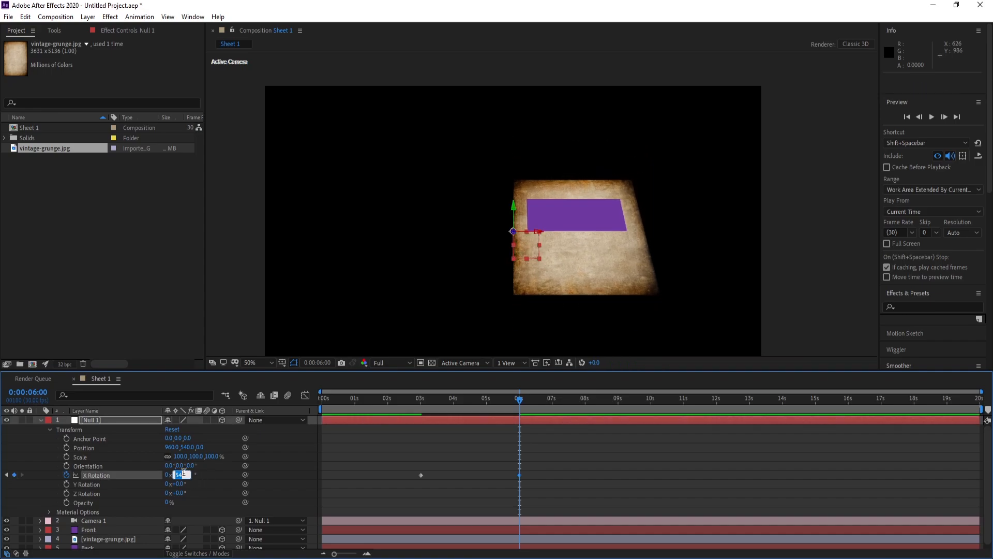
{"action": "type", "text": "60"}
{"action": "key", "text": "Return"}
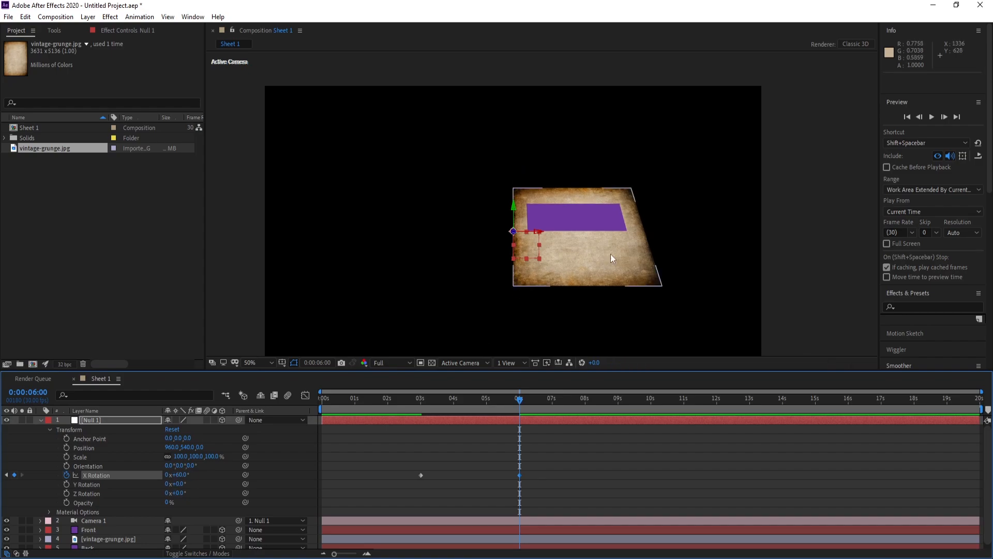
Step: Keyframe the null's Orientation at 6 seconds, set its Y orientation to 181° at 8 seconds, and scrub through the camera move
{"action": "left_click", "coordinate": [67, 466]}
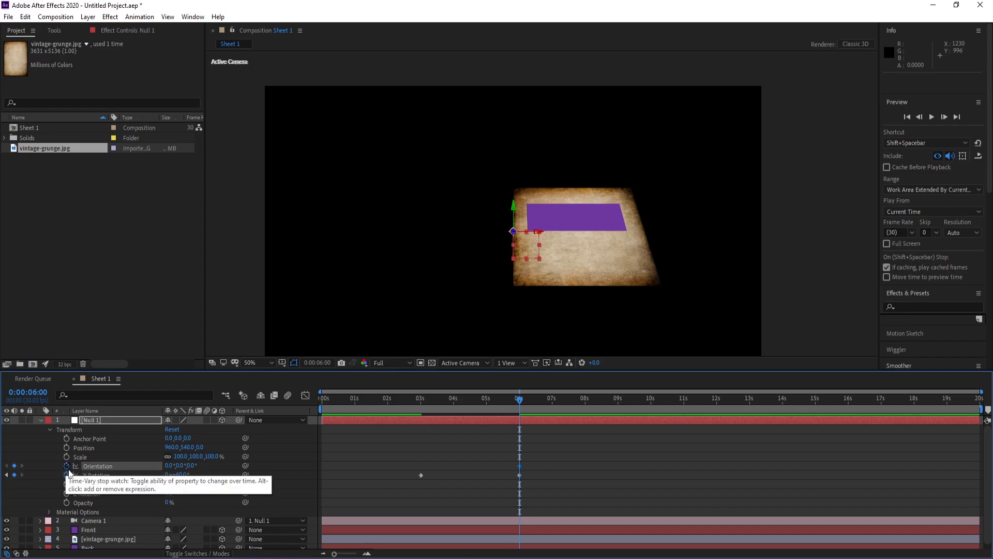
{"action": "left_click", "coordinate": [586, 398]}
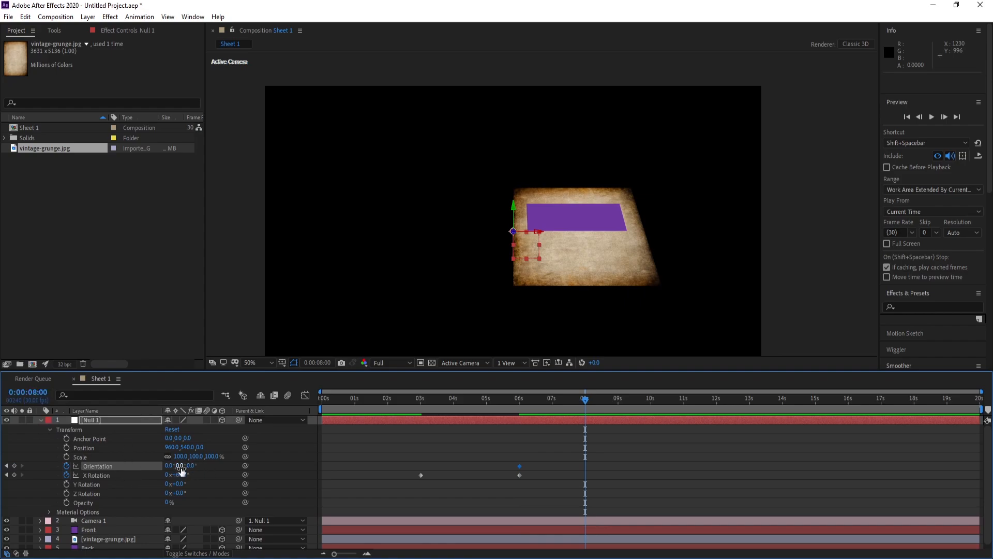
{"action": "left_click_drag", "start_coordinate": [179, 465], "coordinate": [87, 464]}
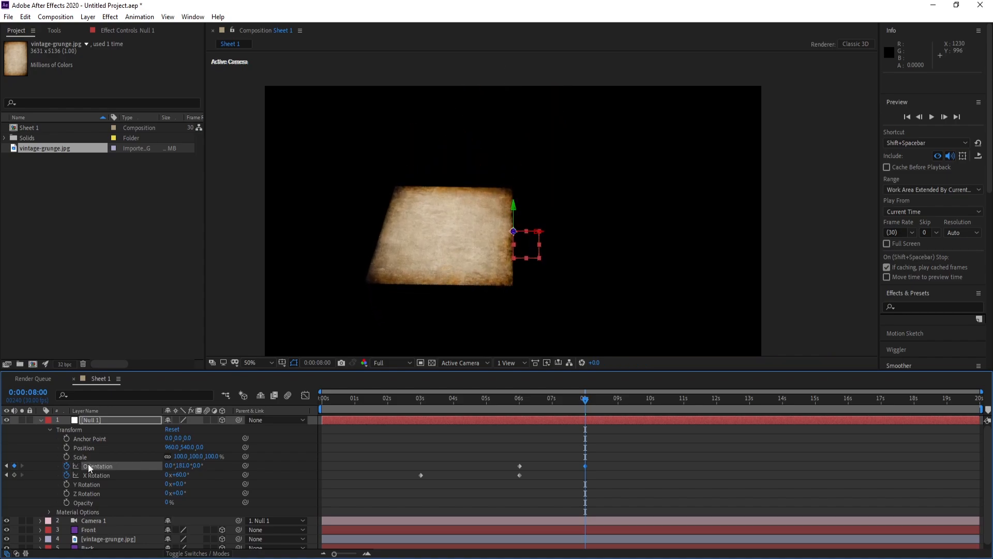
{"action": "left_click_drag", "start_coordinate": [515, 400], "coordinate": [459, 434]}
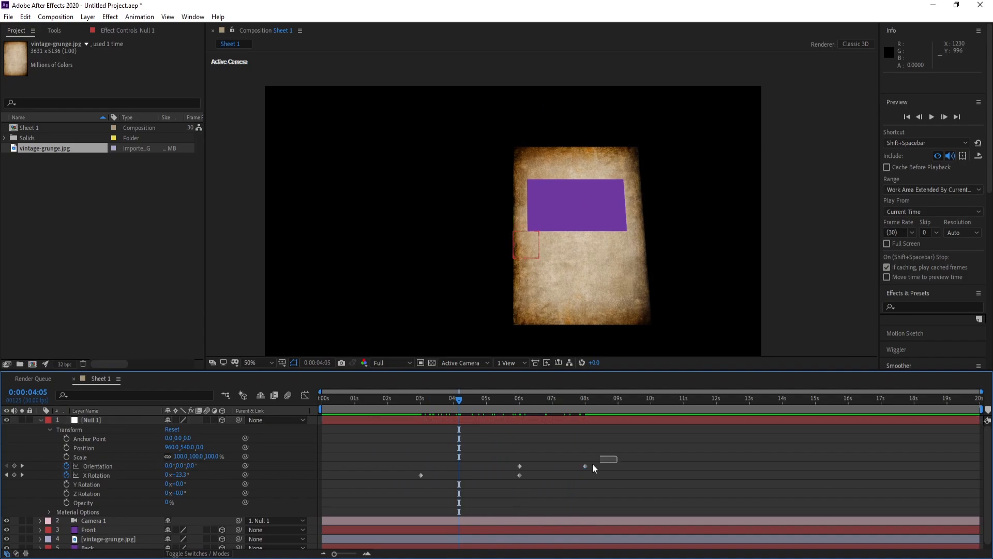
Step: Apply Easy Ease to all of the null object's Orientation and X Rotation keyframes and scrub back through the camera move
{"action": "left_click_drag", "start_coordinate": [618, 455], "coordinate": [381, 504]}
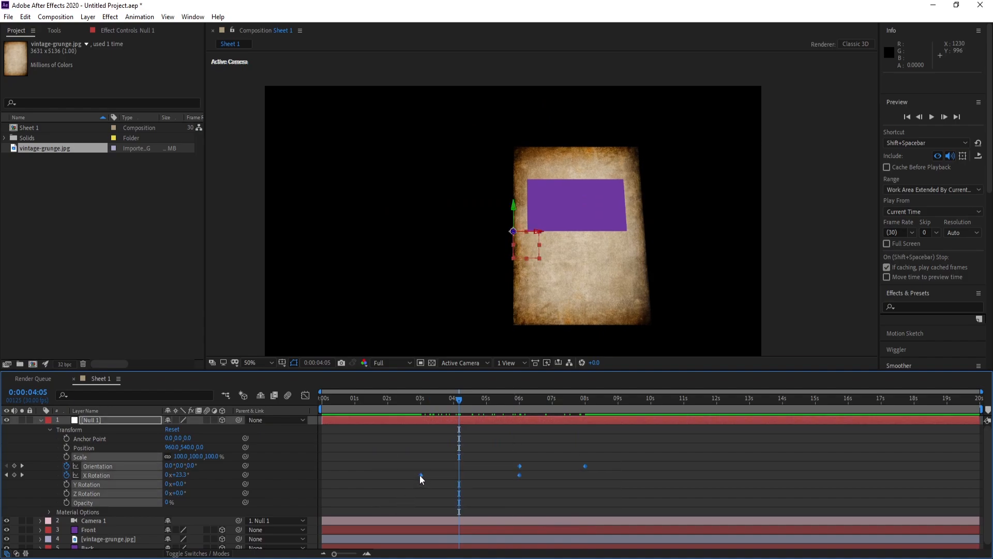
{"action": "right_click", "coordinate": [420, 475]}
{"action": "mouse_move", "coordinate": [435, 469]}
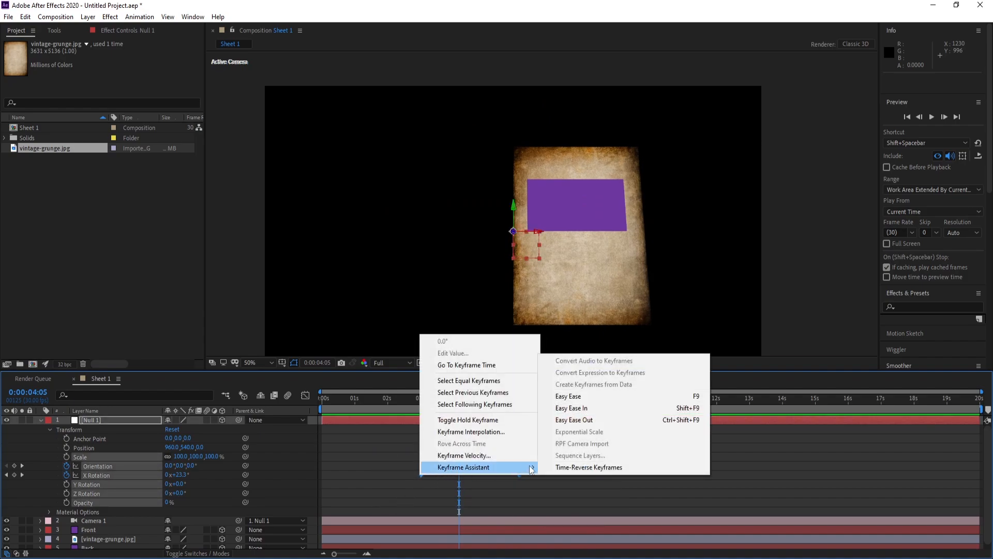
{"action": "left_click", "coordinate": [601, 396]}
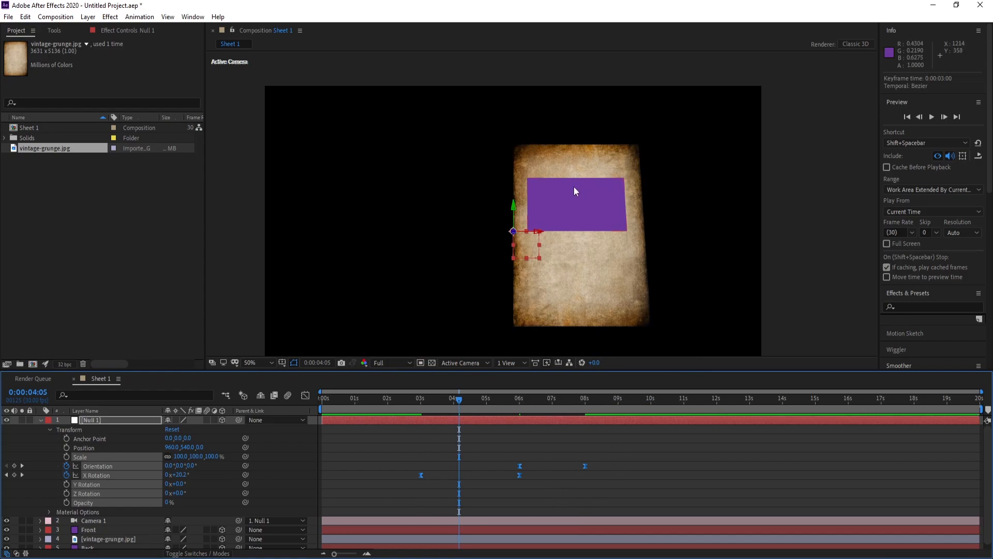
{"action": "left_click_drag", "start_coordinate": [458, 398], "coordinate": [401, 423]}
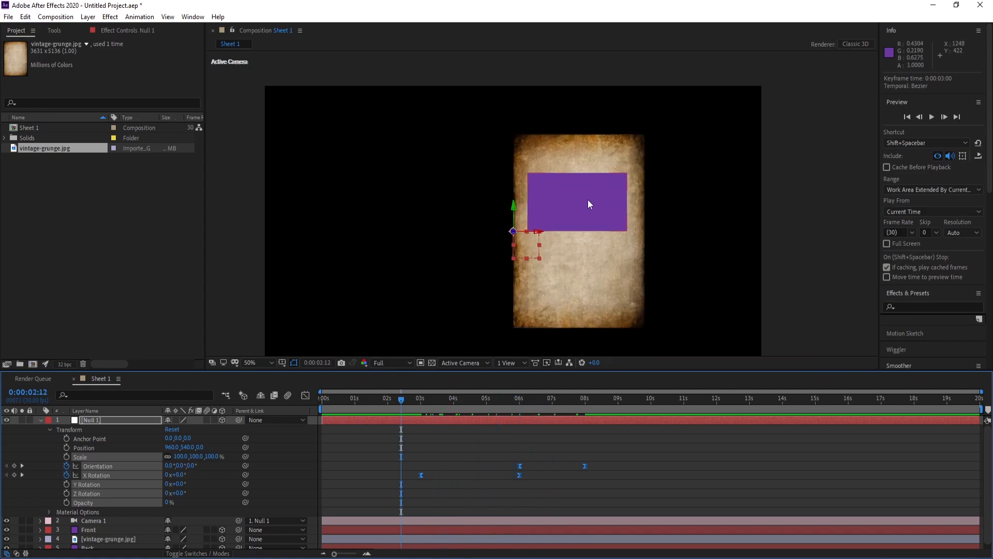
{"action": "left_click", "coordinate": [39, 420]}
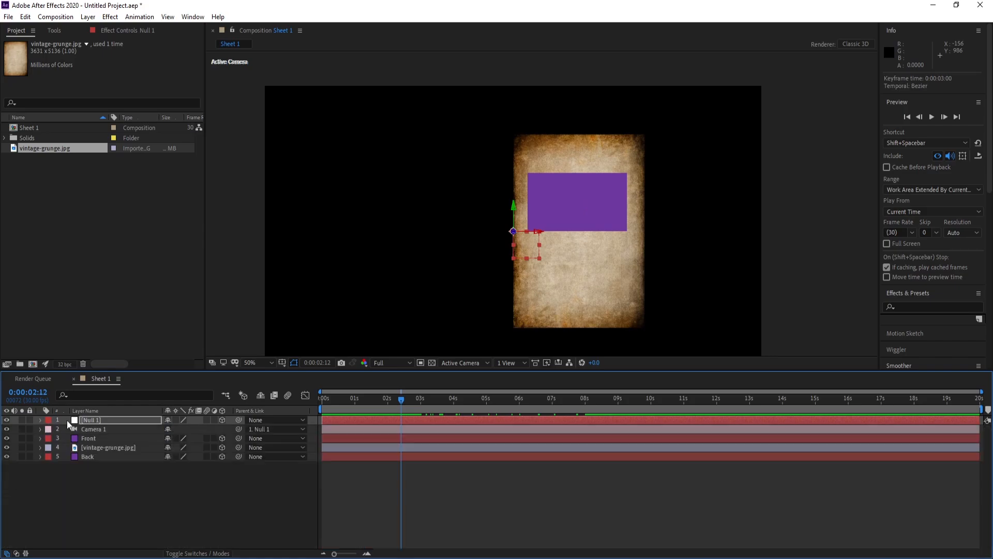
Step: Set a starting X Rotation keyframe on the Front layer at 0 seconds
{"action": "left_click", "coordinate": [82, 439]}
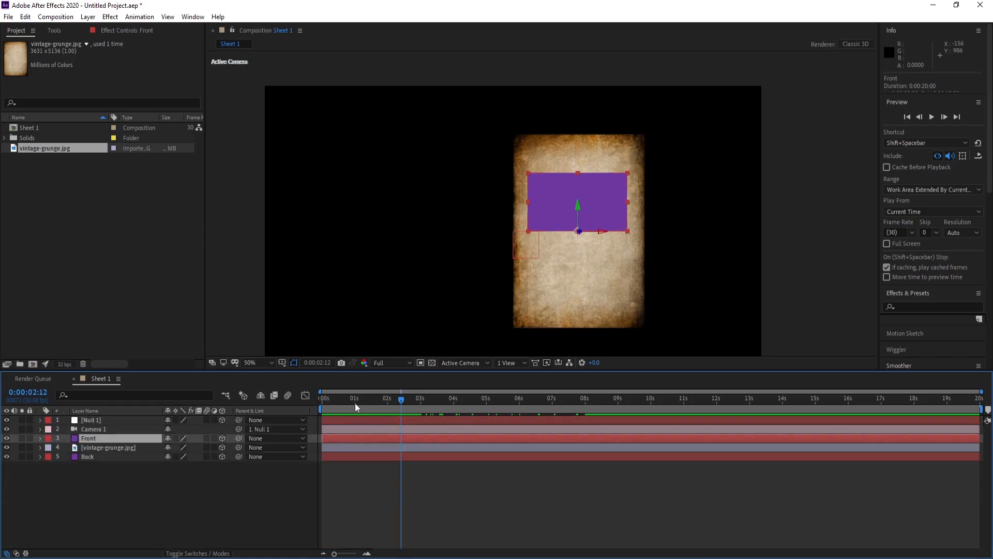
{"action": "left_click_drag", "start_coordinate": [355, 402], "coordinate": [251, 412]}
{"action": "left_click", "coordinate": [40, 439]}
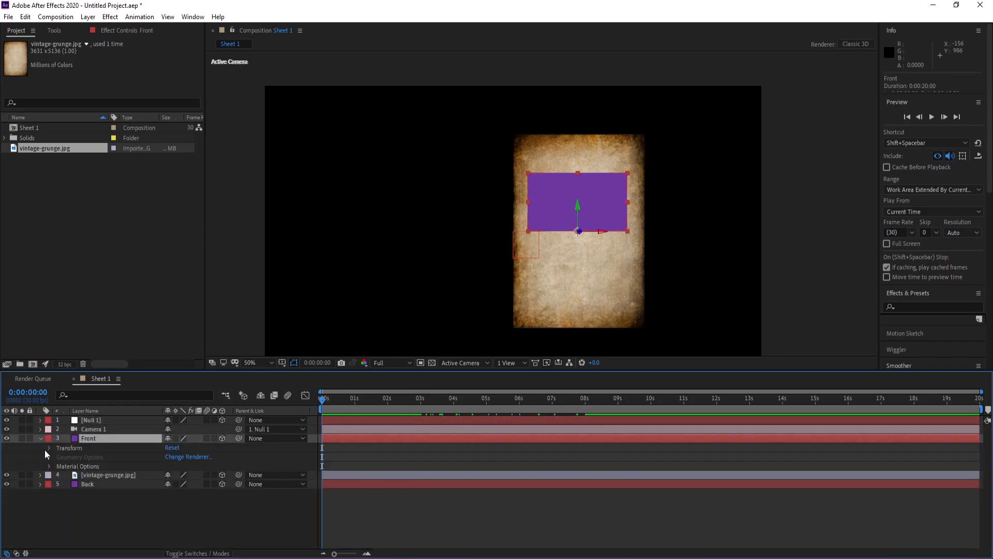
{"action": "left_click", "coordinate": [49, 448]}
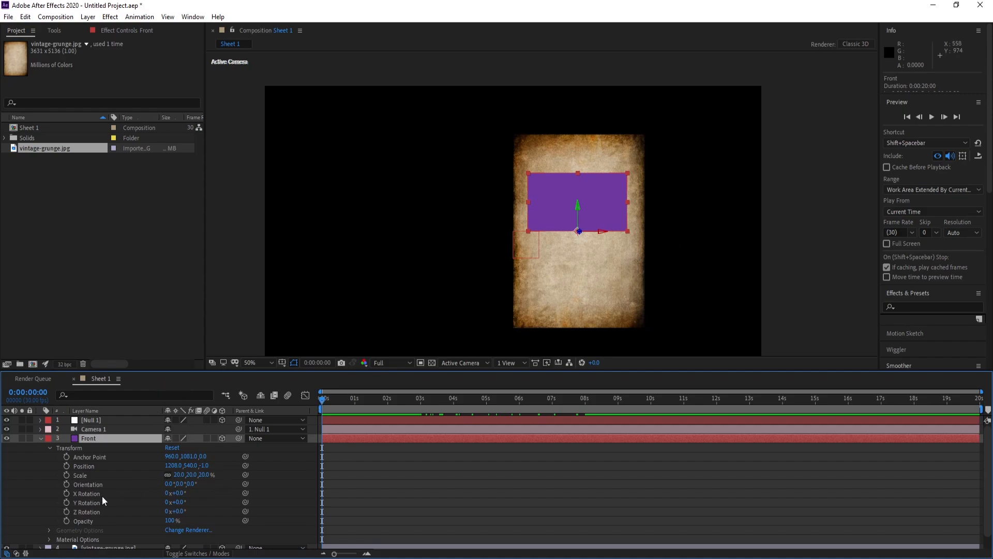
{"action": "left_click", "coordinate": [67, 493]}
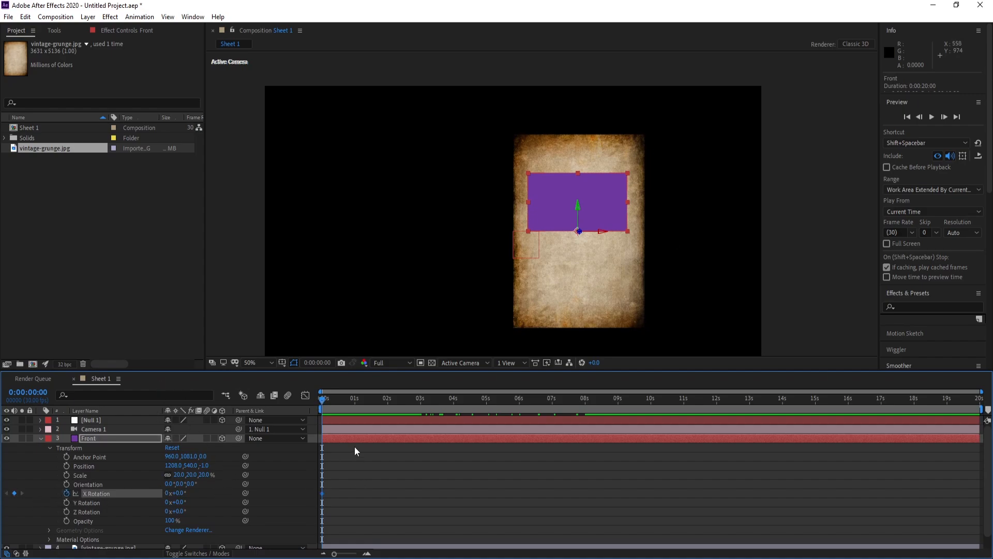
Step: Set the Front layer's X Rotation to 95° at the 2-second mark
{"action": "left_click", "coordinate": [386, 399]}
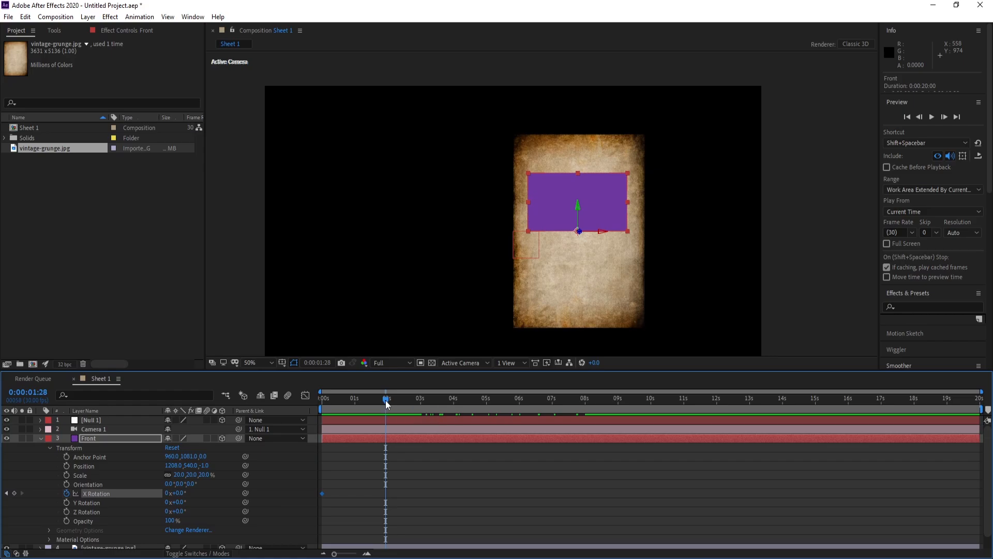
{"action": "left_click", "coordinate": [387, 400]}
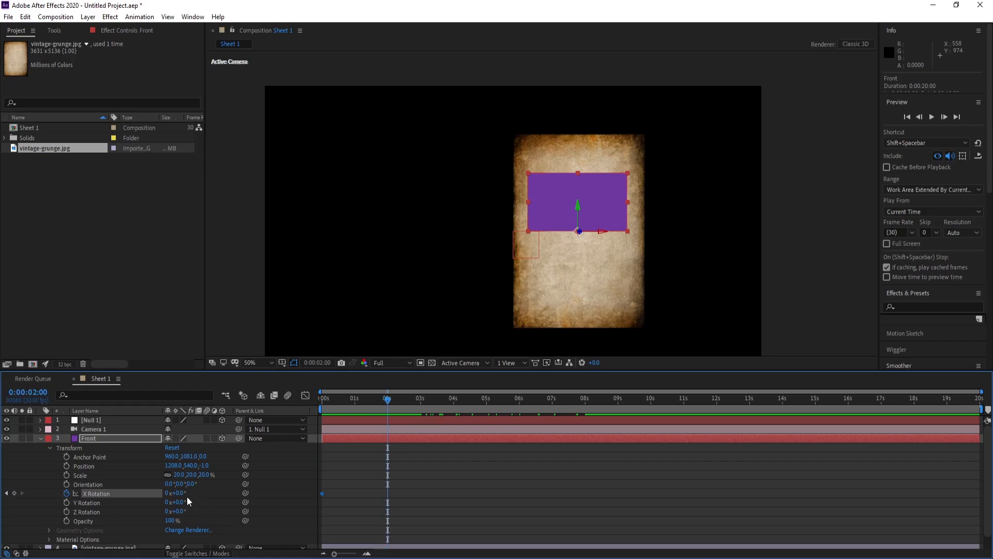
{"action": "left_click_drag", "start_coordinate": [180, 494], "coordinate": [228, 496]}
Step: Set the Front layer's X Rotation to 85° at 0:00:02:05, five frames after the 2-second keyframe
{"action": "left_click_drag", "start_coordinate": [335, 553], "coordinate": [379, 557]}
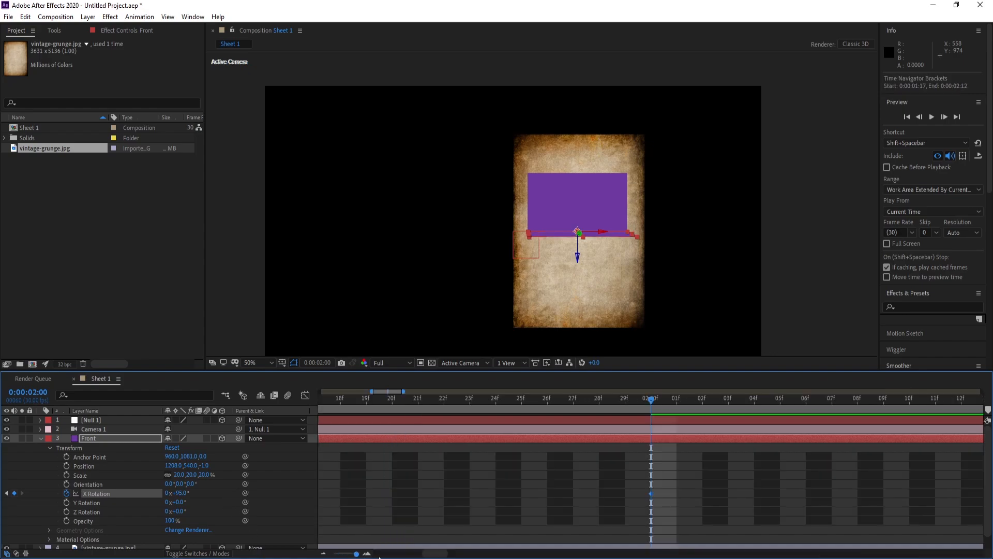
{"action": "left_click", "coordinate": [678, 401]}
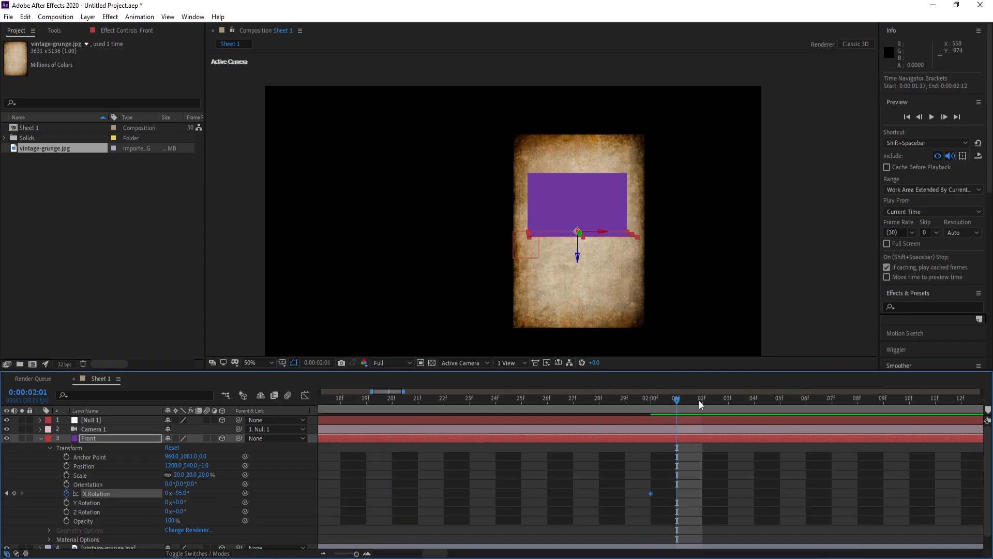
{"action": "left_click", "coordinate": [699, 400]}
{"action": "left_click", "coordinate": [727, 401]}
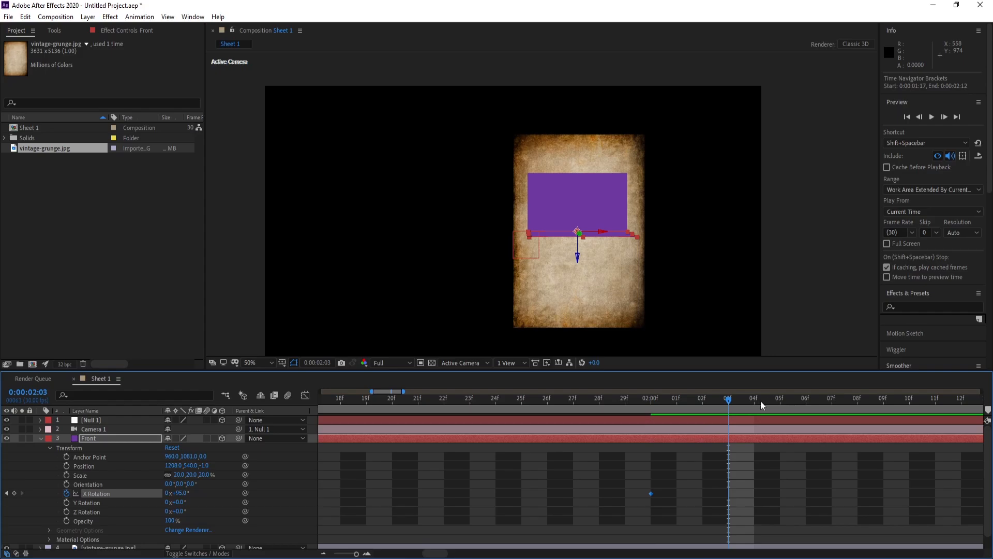
{"action": "left_click", "coordinate": [761, 400]}
{"action": "left_click", "coordinate": [776, 399]}
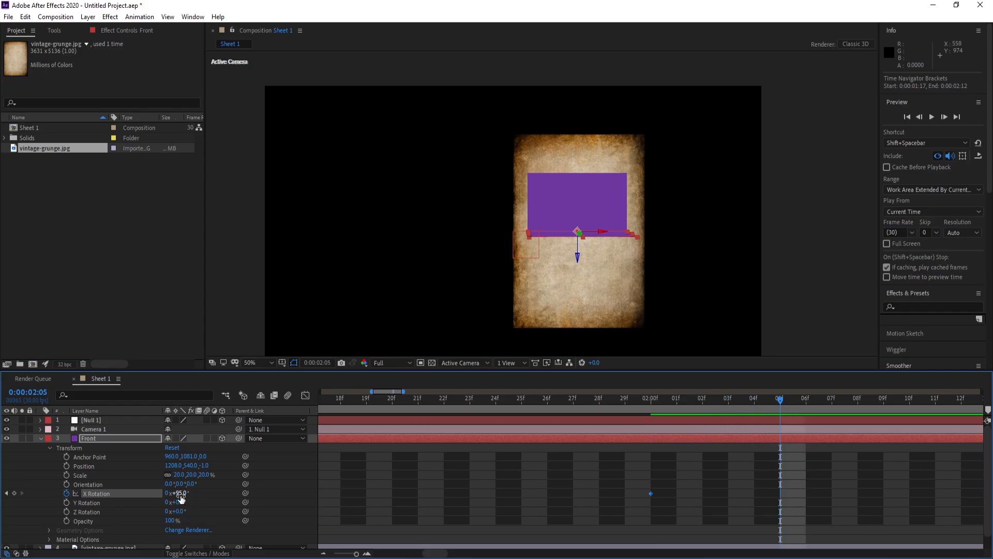
{"action": "left_click_drag", "start_coordinate": [181, 498], "coordinate": [176, 496]}
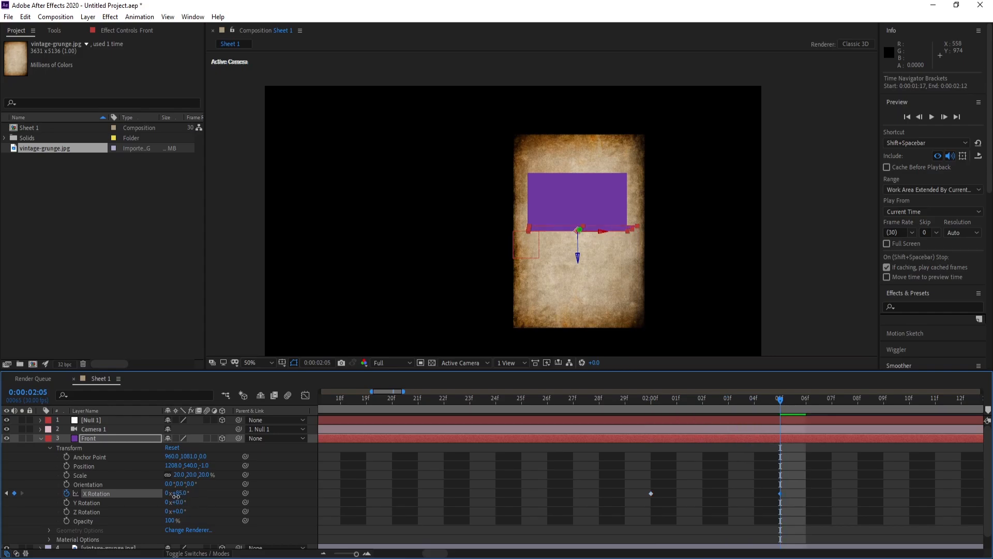
Step: Set the Front layer's X Rotation to 90° at 0:00:02:09 and scrub through the pop-up motion
{"action": "key", "text": "Page_Down"}
{"action": "key", "text": "Page_Down"}
{"action": "key", "text": "Page_Down"}
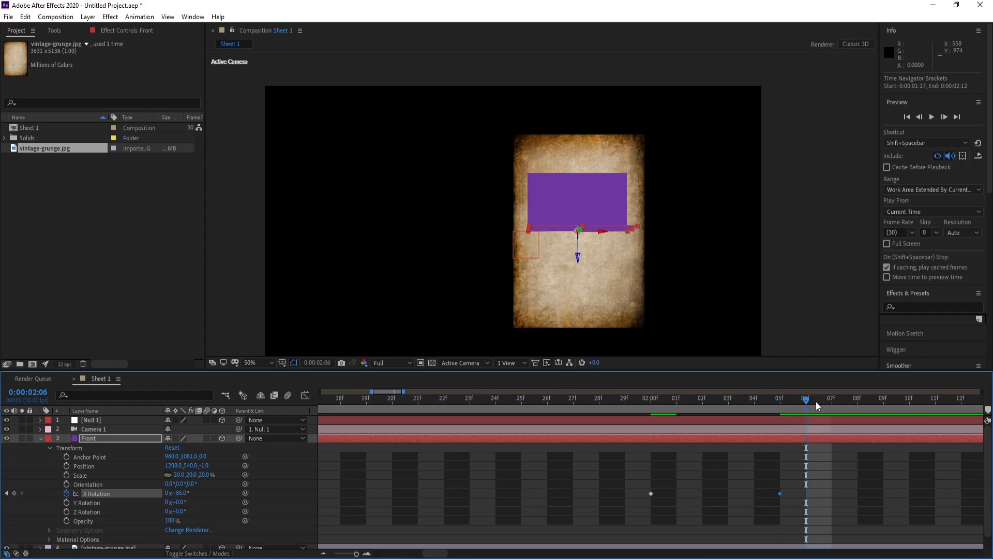
{"action": "key", "text": "Page_Down"}
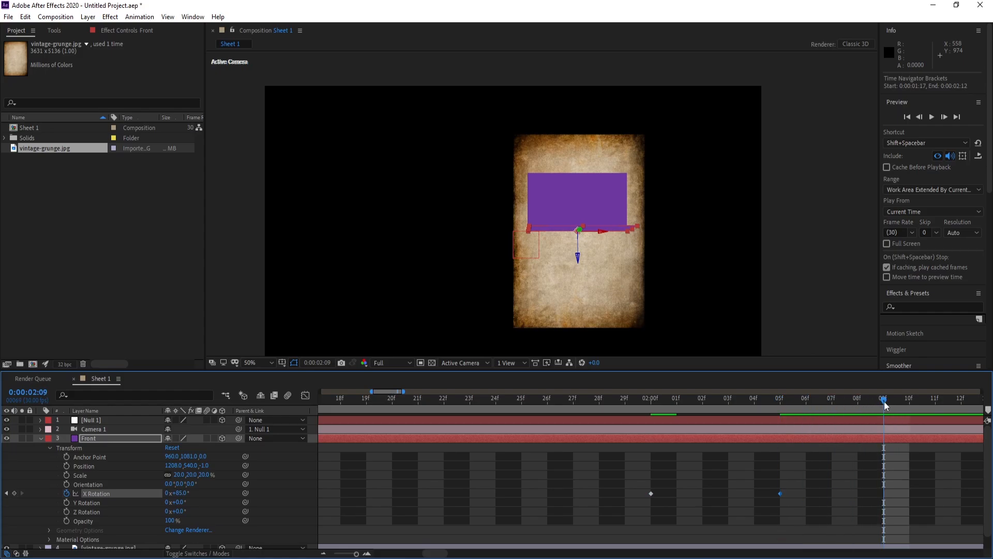
{"action": "left_click", "coordinate": [179, 493]}
{"action": "type", "text": "90"}
{"action": "key", "text": "Return"}
{"action": "left_click_drag", "start_coordinate": [355, 555], "coordinate": [348, 555]}
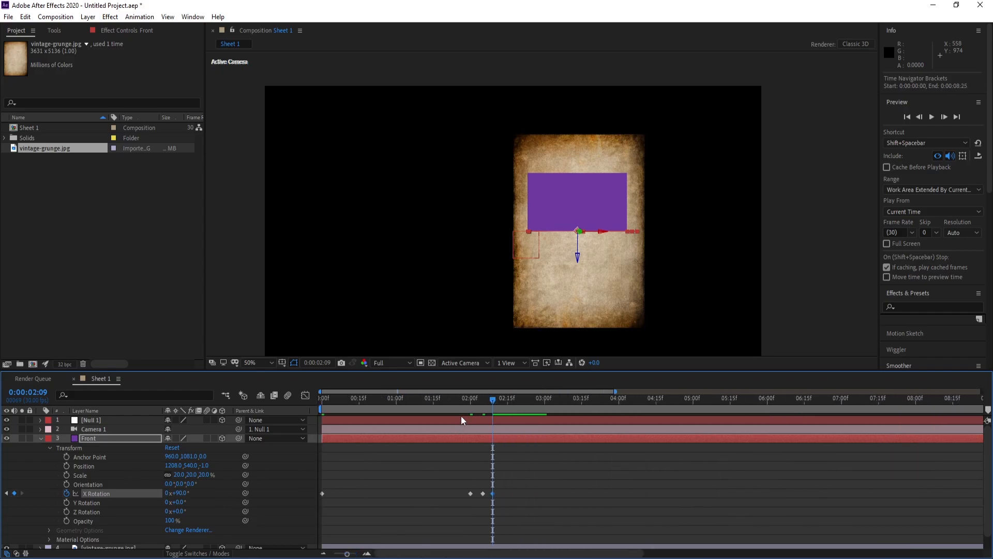
{"action": "mouse_move", "coordinate": [461, 408]}
{"action": "left_mouse_down"}
{"action": "mouse_move", "coordinate": [486, 409]}
{"action": "mouse_move", "coordinate": [465, 413]}
{"action": "left_mouse_up"}
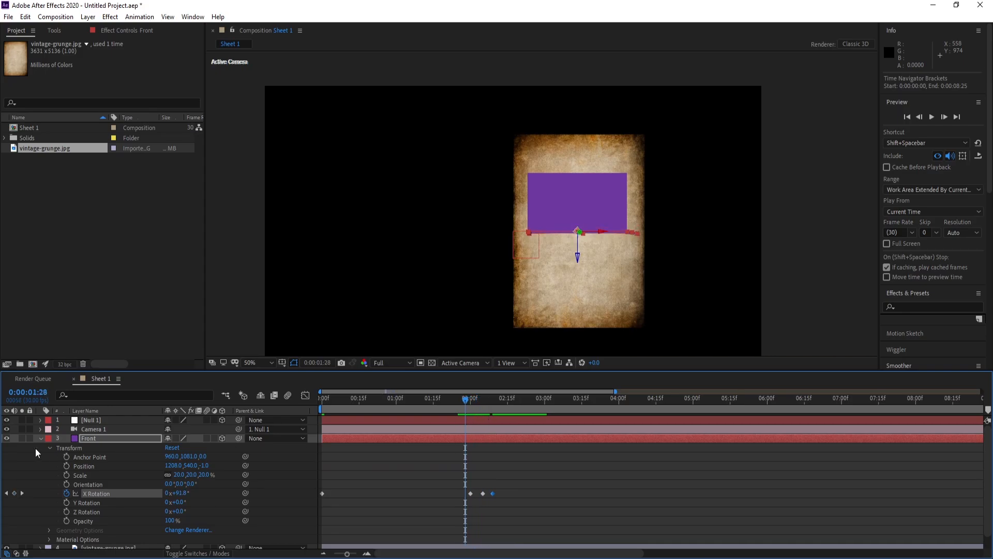
{"action": "left_click", "coordinate": [41, 438]}
Step: Set the Back layer's Z position to 1 so it sits behind the page
{"action": "left_click", "coordinate": [84, 456]}
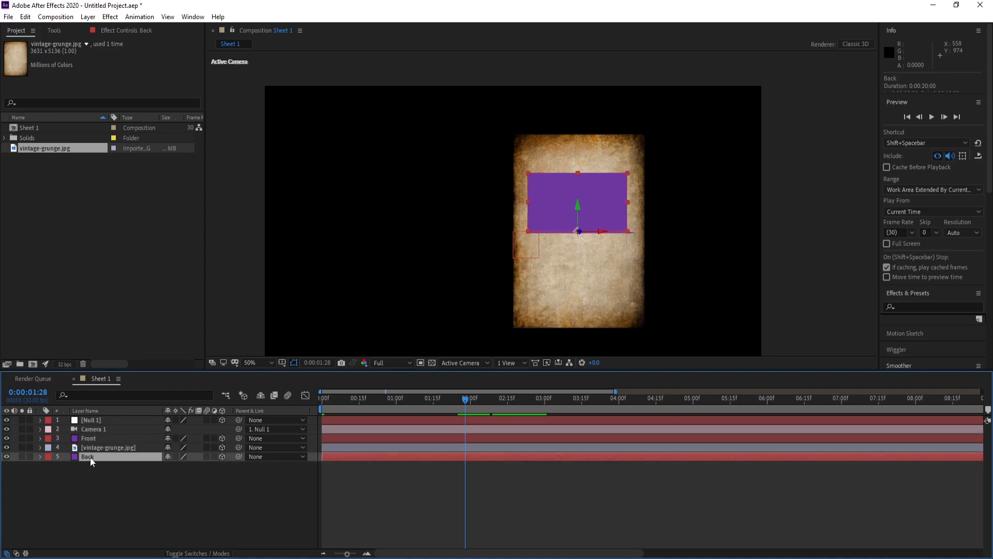
{"action": "key", "text": "p"}
{"action": "left_click", "coordinate": [205, 465]}
{"action": "type", "text": "1"}
{"action": "key", "text": "Return"}
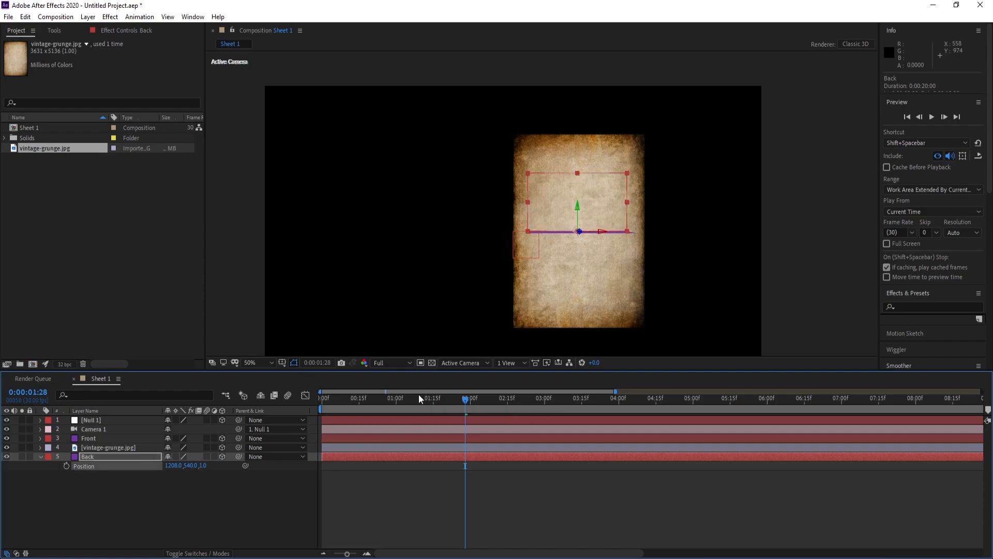
{"action": "left_click", "coordinate": [41, 456]}
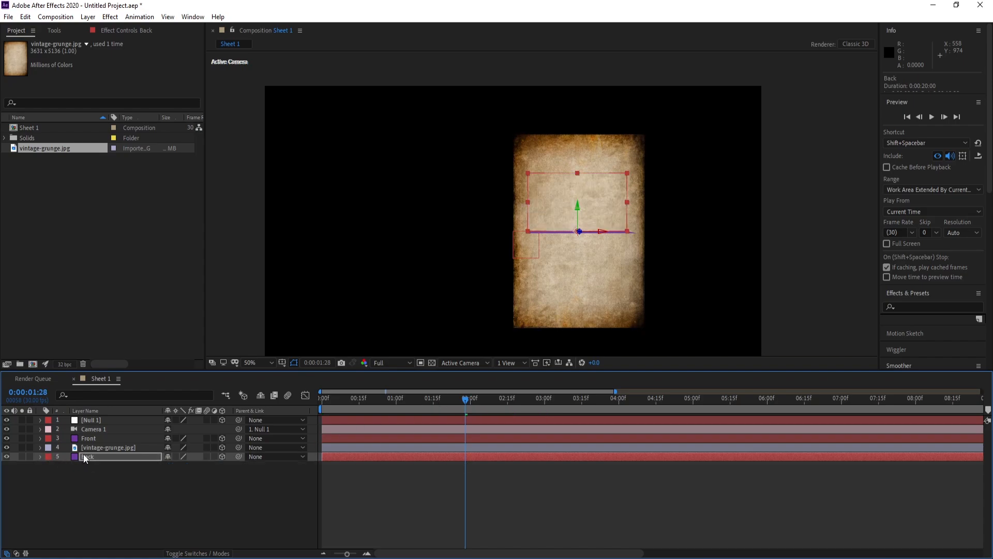
Step: Compare the Position values of the Front and Back layers
{"action": "left_click", "coordinate": [85, 440]}
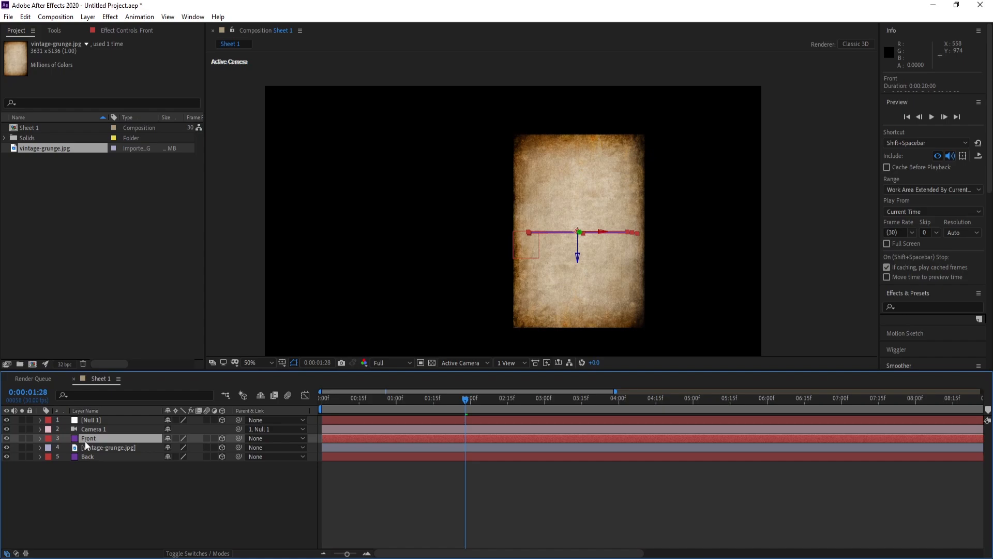
{"action": "key", "text": "p"}
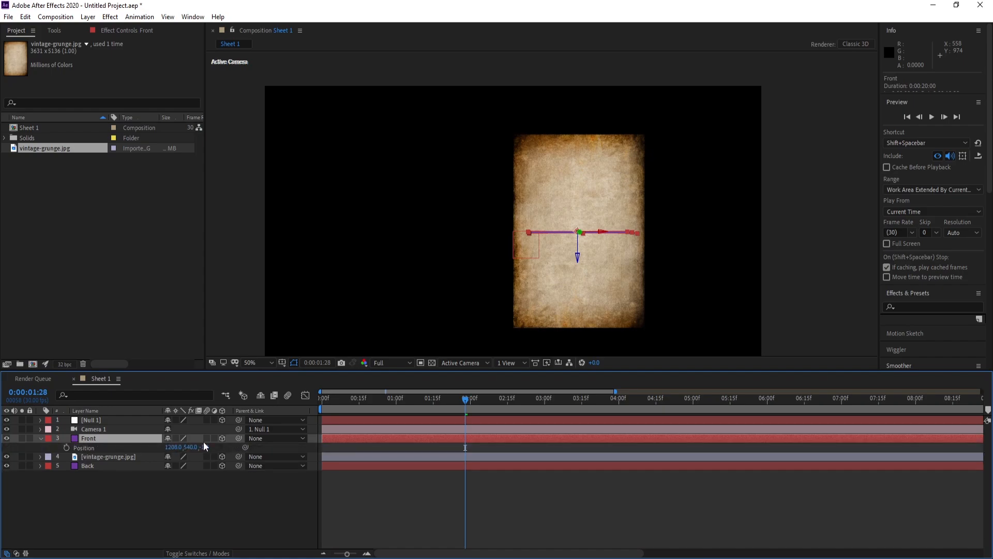
{"action": "left_click", "coordinate": [89, 466]}
{"action": "key", "text": "p"}
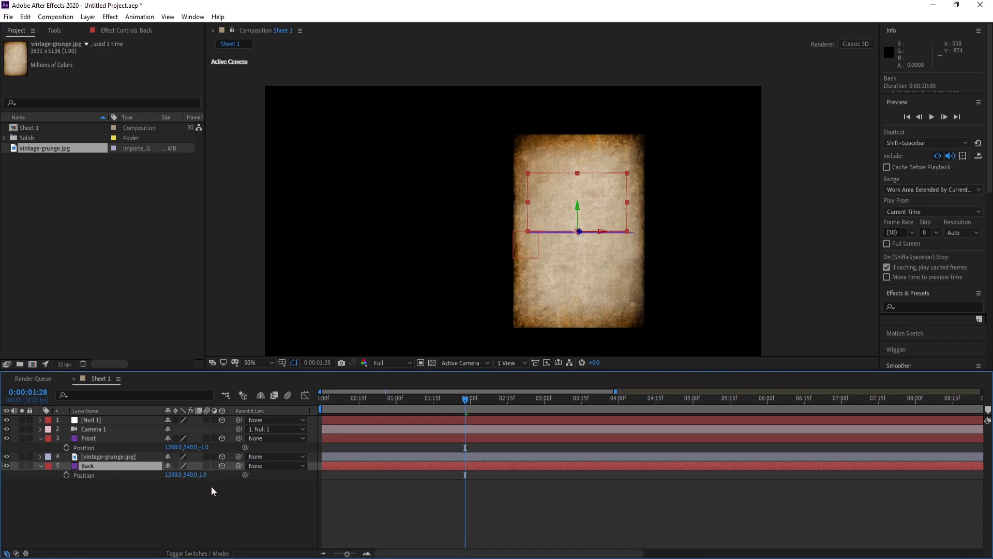
{"action": "left_click", "coordinate": [41, 438]}
{"action": "left_click", "coordinate": [39, 455]}
Step: Add a hold keyframe for the Front layer's X Rotation at the 6-second mark, keeping its current angle
{"action": "left_click", "coordinate": [88, 440]}
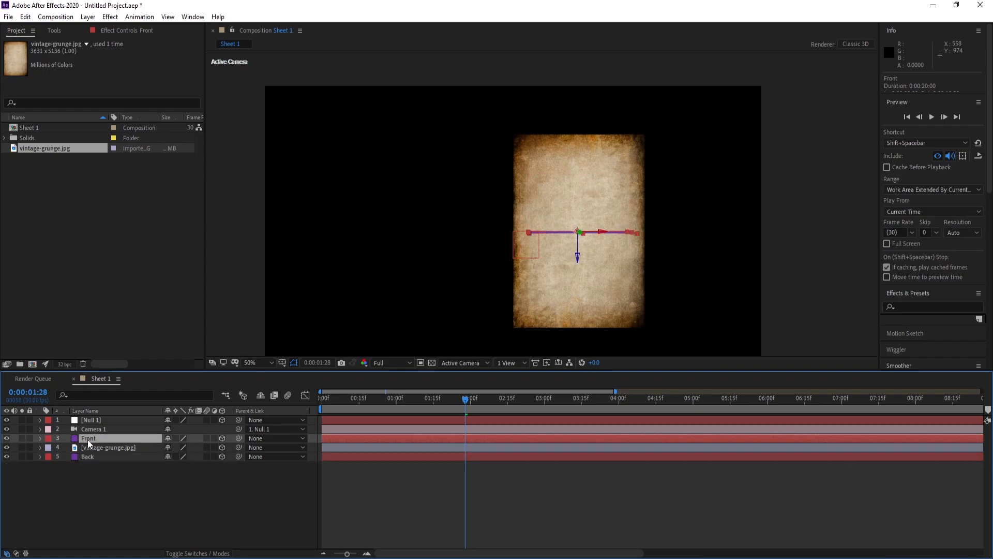
{"action": "left_click", "coordinate": [41, 438]}
{"action": "left_click", "coordinate": [50, 448]}
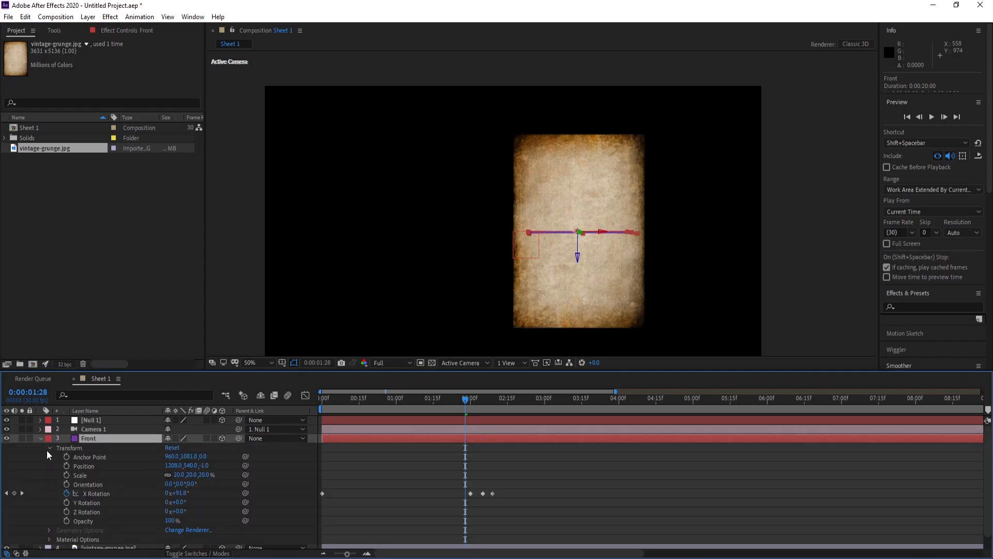
{"action": "left_click_drag", "start_coordinate": [464, 406], "coordinate": [570, 420]}
{"action": "left_click_drag", "start_coordinate": [347, 553], "coordinate": [334, 553]}
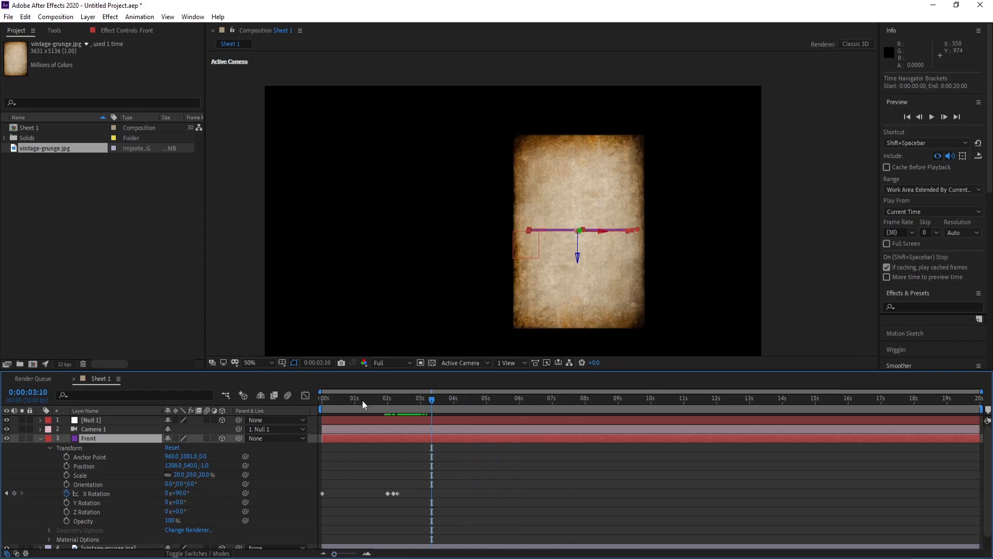
{"action": "left_click_drag", "start_coordinate": [366, 400], "coordinate": [521, 417]}
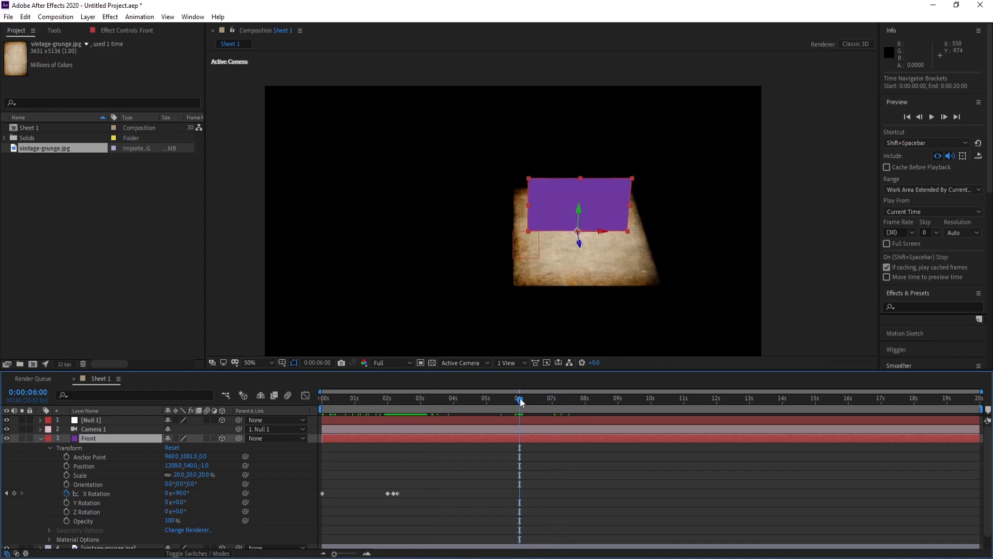
{"action": "left_click", "coordinate": [14, 493]}
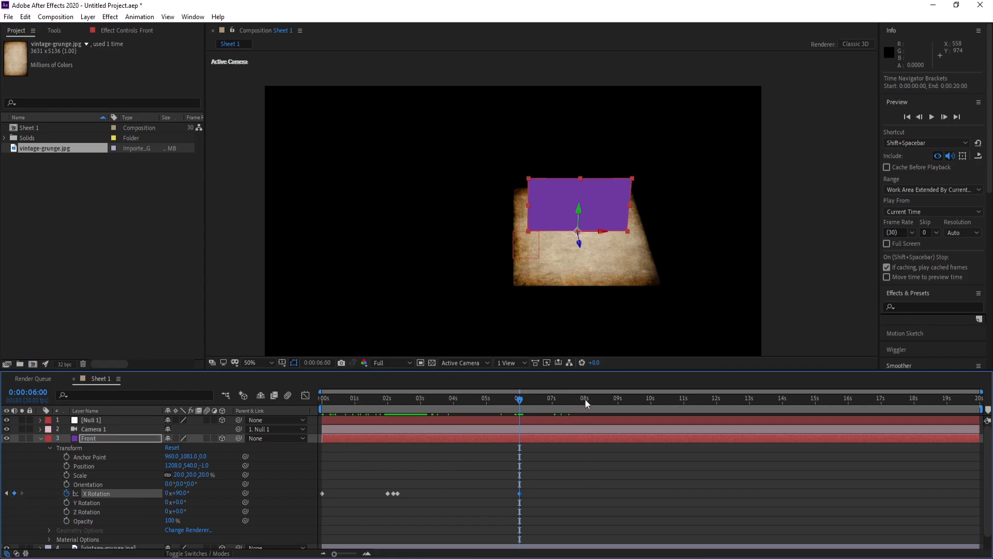
Step: Set the Front layer's X Rotation to 0° at 8 seconds so it folds flat again
{"action": "left_click", "coordinate": [585, 398]}
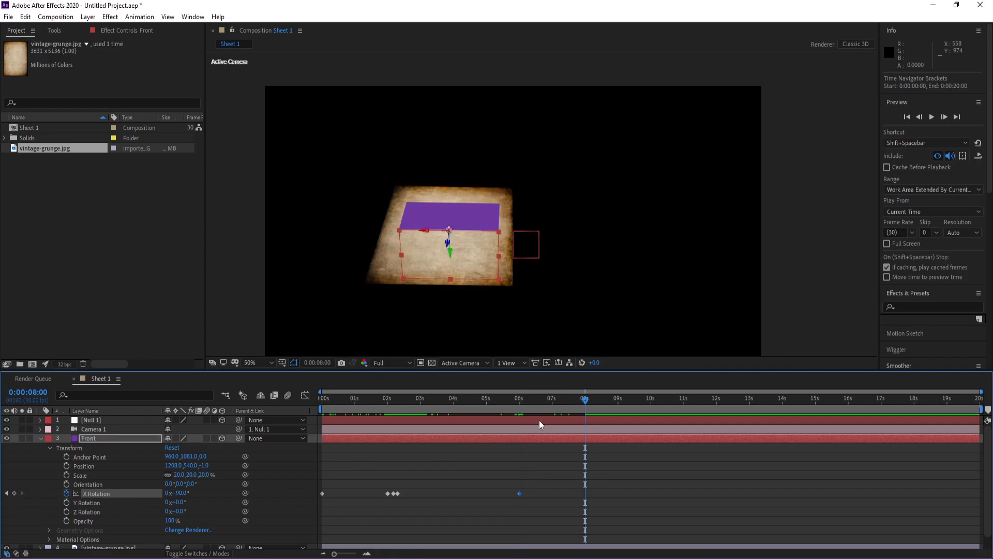
{"action": "left_click", "coordinate": [181, 494]}
{"action": "type", "text": "0"}
{"action": "key", "text": "Return"}
Step: Apply Easy Ease to all of the Front layer's X Rotation keyframes and scrub through the fold animation
{"action": "left_click_drag", "start_coordinate": [615, 485], "coordinate": [336, 498]}
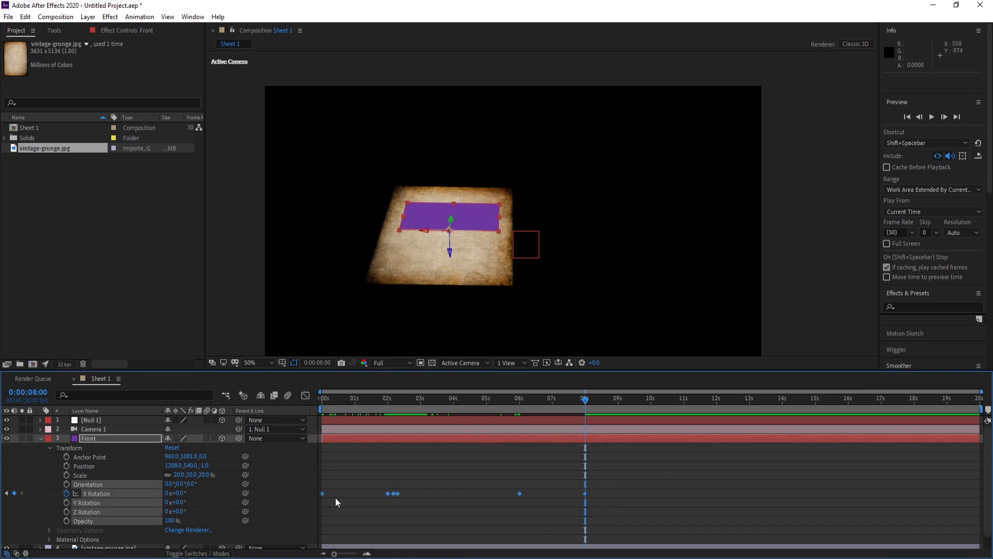
{"action": "right_click", "coordinate": [585, 492]}
{"action": "mouse_move", "coordinate": [648, 486]}
{"action": "left_click", "coordinate": [777, 416]}
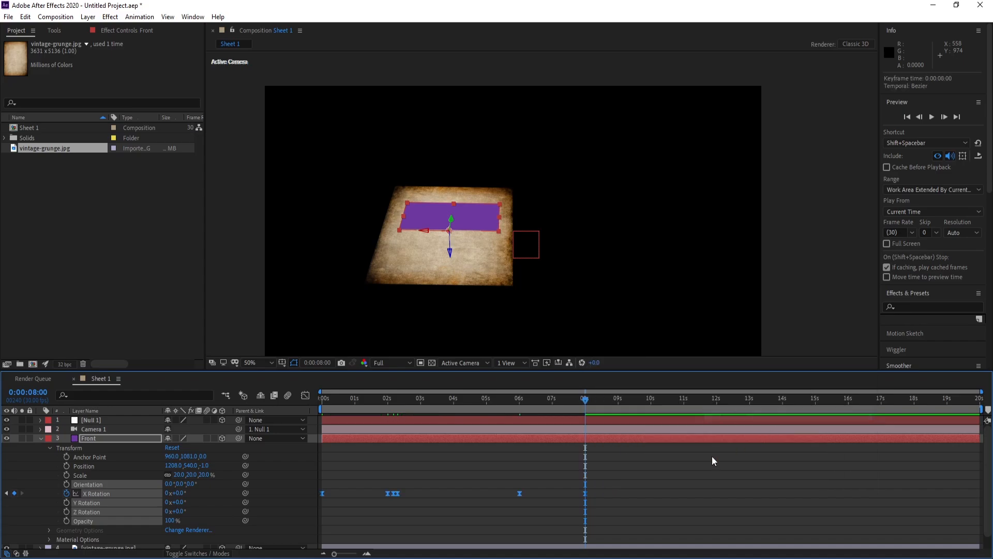
{"action": "left_click_drag", "start_coordinate": [591, 400], "coordinate": [488, 455]}
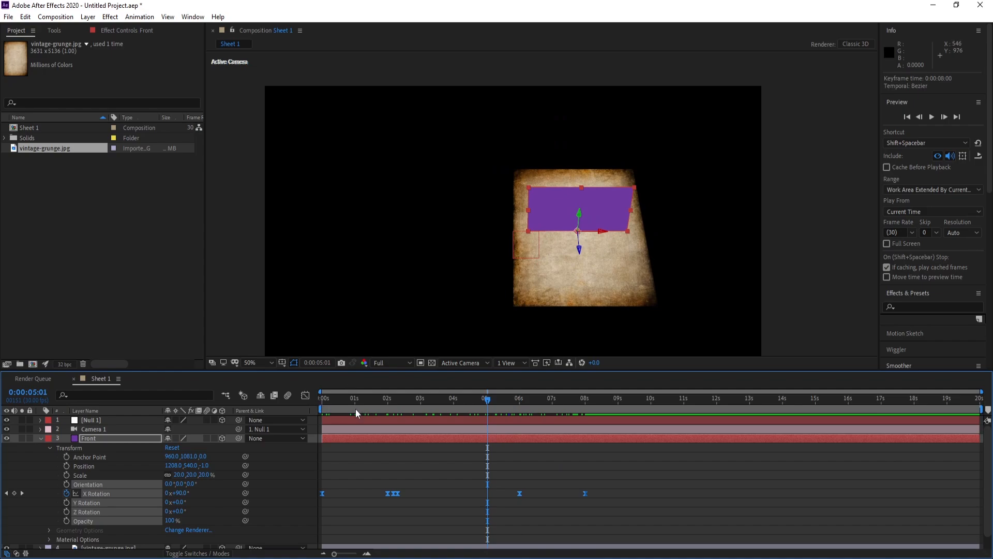
Step: Start keyframing the Back layer's X Rotation at the 6-second mark with an angle of 0°
{"action": "left_click_drag", "start_coordinate": [355, 409], "coordinate": [323, 411]}
{"action": "left_click", "coordinate": [40, 438]}
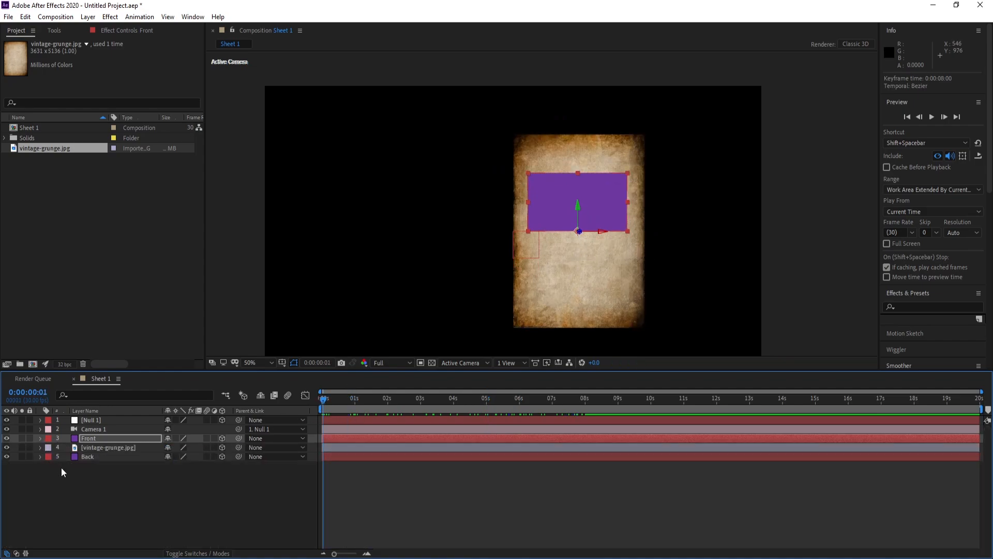
{"action": "left_click", "coordinate": [88, 458]}
{"action": "left_click_drag", "start_coordinate": [327, 406], "coordinate": [523, 412]}
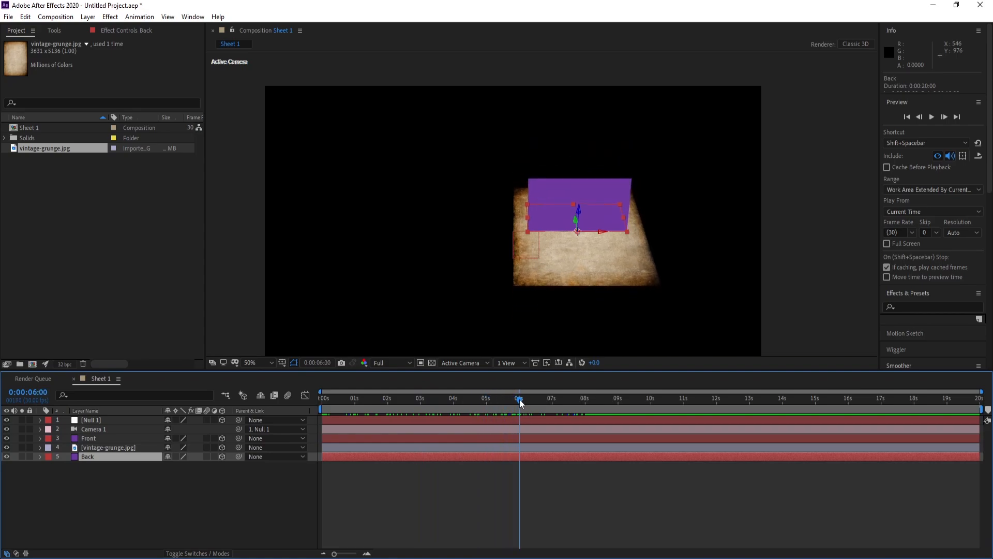
{"action": "left_click", "coordinate": [34, 456]}
{"action": "left_click", "coordinate": [40, 457]}
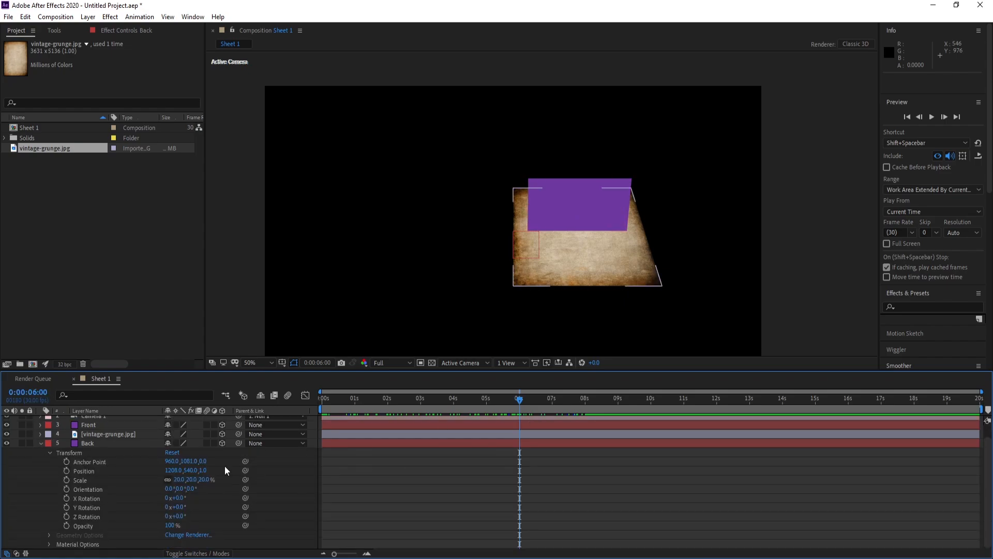
{"action": "left_click", "coordinate": [66, 498]}
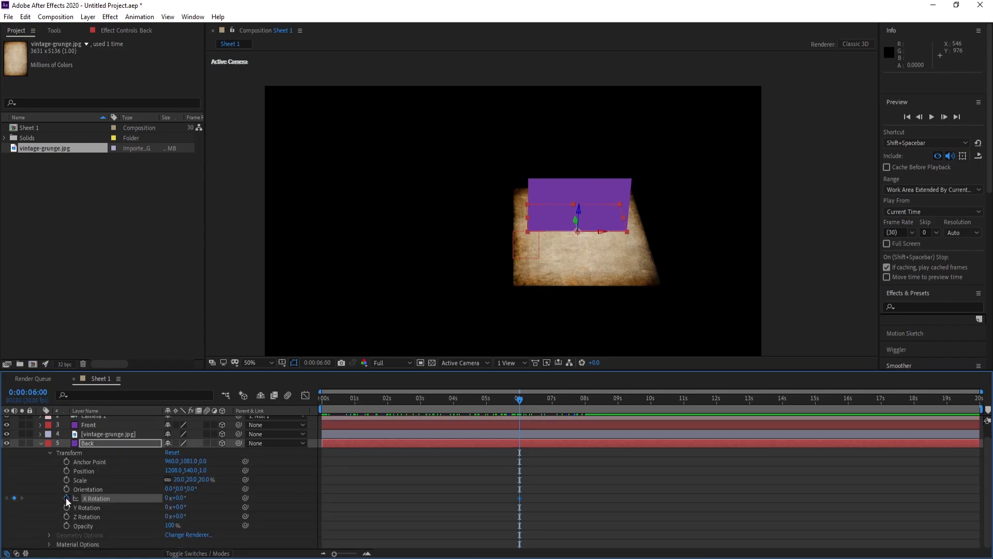
Step: Set the Back layer's X Rotation to -95° at 8 seconds so it folds up past upright
{"action": "left_click", "coordinate": [340, 554]}
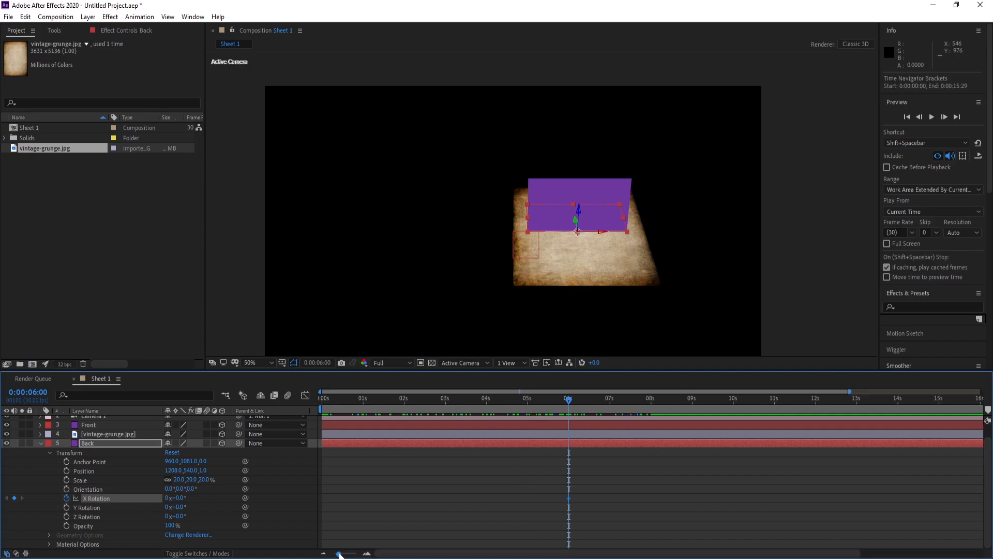
{"action": "left_click", "coordinate": [651, 399]}
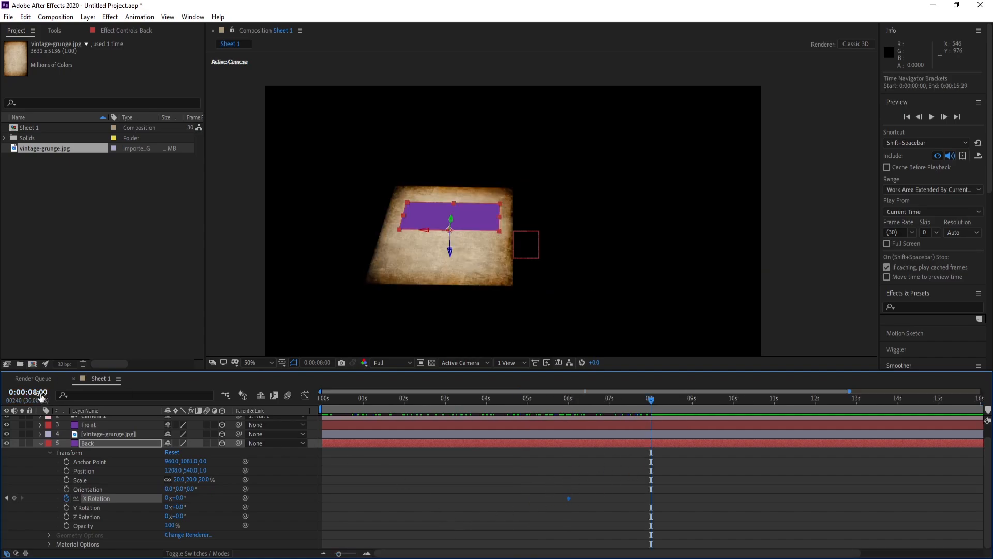
{"action": "left_click_drag", "start_coordinate": [176, 498], "coordinate": [129, 502]}
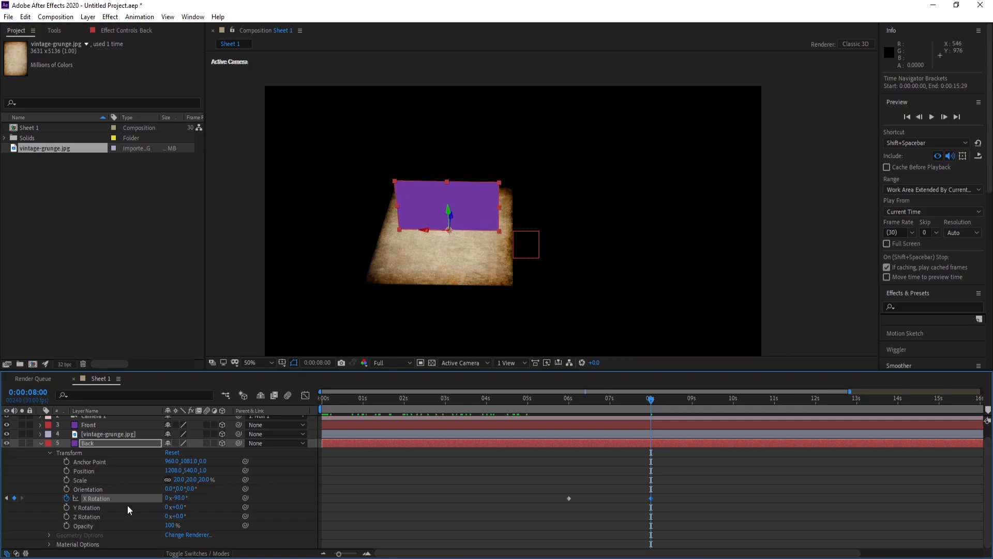
{"action": "left_click", "coordinate": [176, 499]}
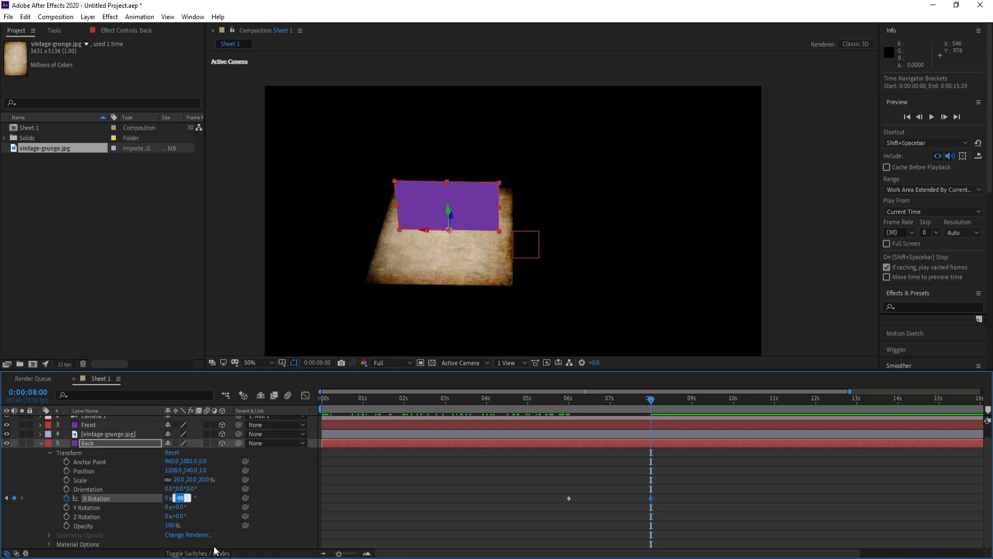
{"action": "type", "text": "-95"}
{"action": "key", "text": "Return"}
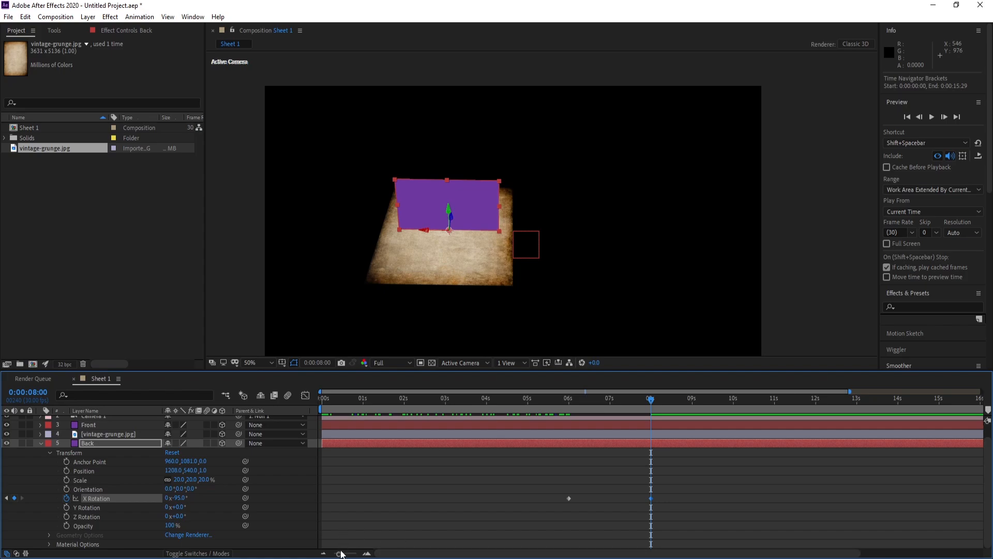
Step: Set the Back layer's X Rotation to -85° five frames after the 8-second mark
{"action": "left_click_drag", "start_coordinate": [341, 554], "coordinate": [369, 556]}
{"action": "left_click_drag", "start_coordinate": [669, 398], "coordinate": [737, 399]}
{"action": "left_click", "coordinate": [765, 402]}
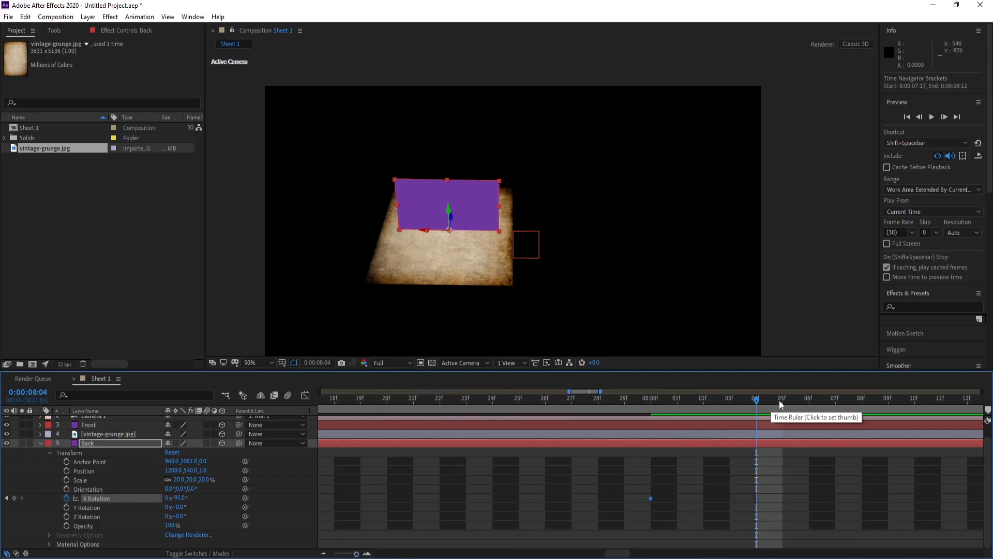
{"action": "left_click", "coordinate": [789, 399]}
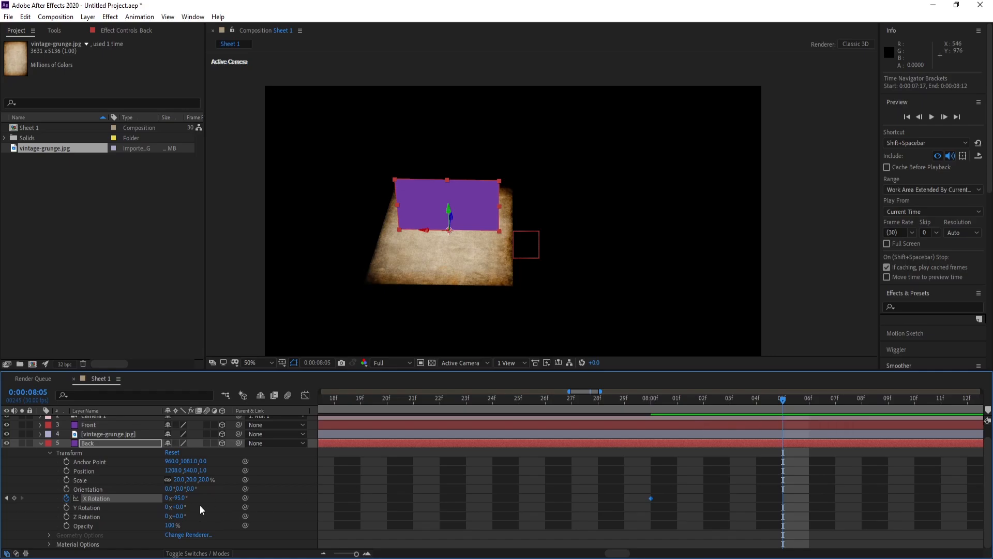
{"action": "left_click", "coordinate": [179, 499]}
{"action": "type", "text": "-85"}
{"action": "key", "text": "Return"}
Step: Settle the Back layer's X Rotation at -90° at 0:00:08:09
{"action": "left_click_drag", "start_coordinate": [815, 400], "coordinate": [889, 402]}
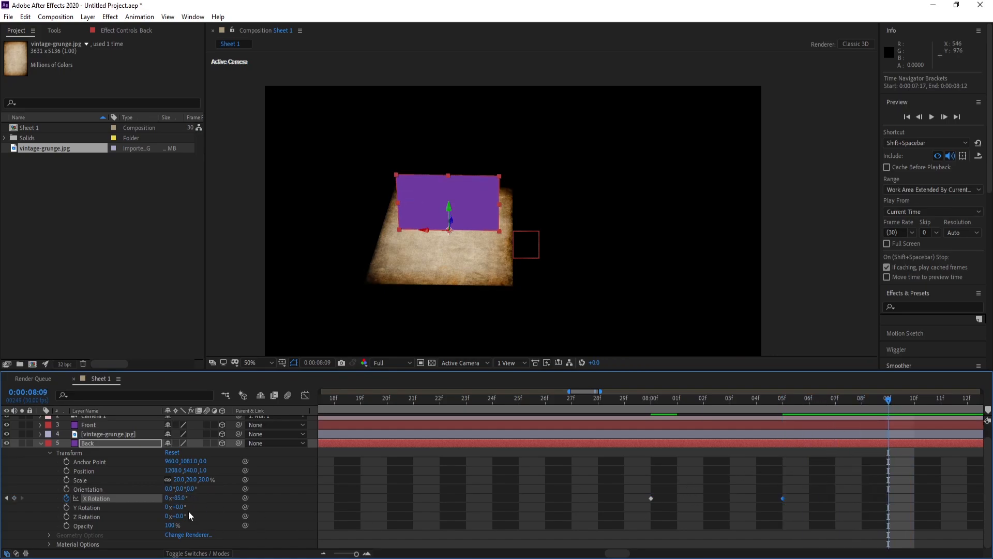
{"action": "left_click", "coordinate": [181, 499]}
{"action": "type", "text": "-90"}
{"action": "key", "text": "Return"}
{"action": "key", "text": "minus"}
{"action": "key", "text": "minus"}
{"action": "key", "text": "minus"}
{"action": "key", "text": "minus"}
{"action": "key", "text": "minus"}
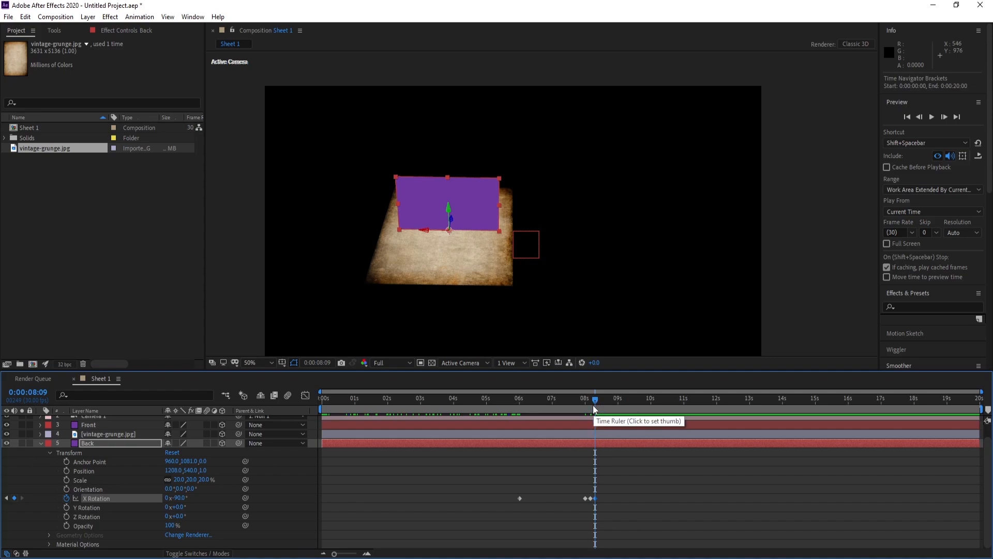
Step: Add a hold keyframe for the Back layer's X Rotation at 12 seconds and set the rotation to 0° at 14 seconds
{"action": "left_click_drag", "start_coordinate": [593, 401], "coordinate": [715, 401]}
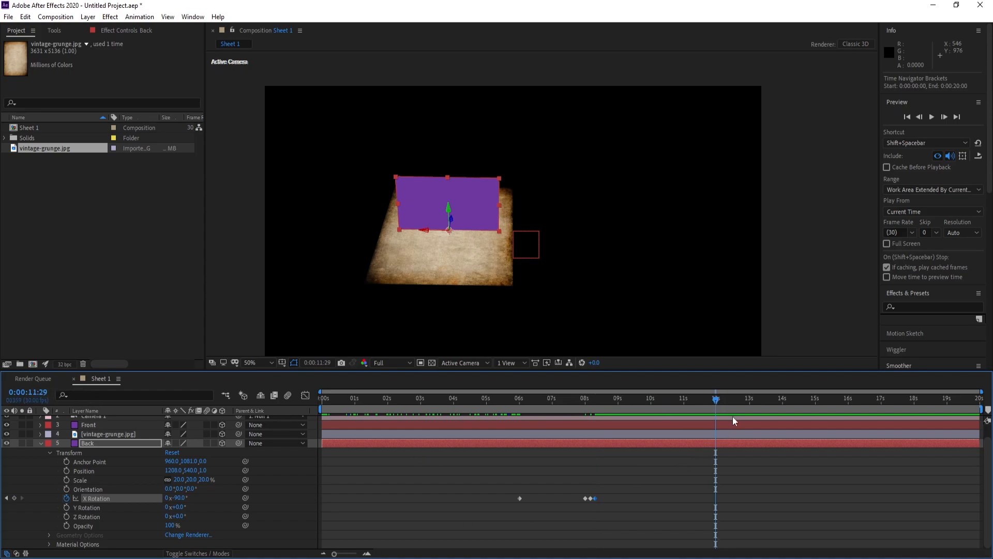
{"action": "left_click", "coordinate": [716, 402]}
{"action": "left_click", "coordinate": [784, 402]}
{"action": "left_click", "coordinate": [782, 402]}
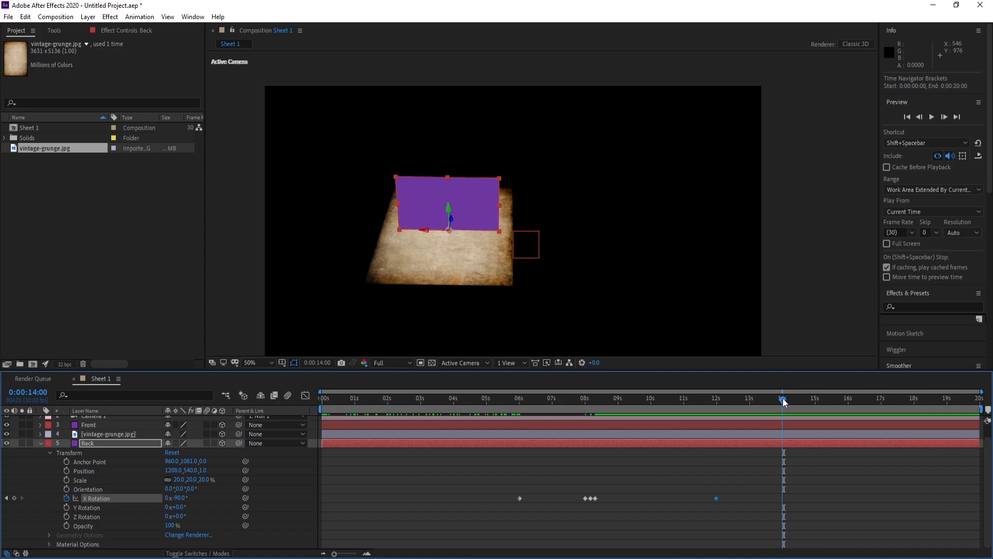
{"action": "left_click", "coordinate": [180, 498]}
{"action": "type", "text": "0"}
{"action": "key", "text": "Return"}
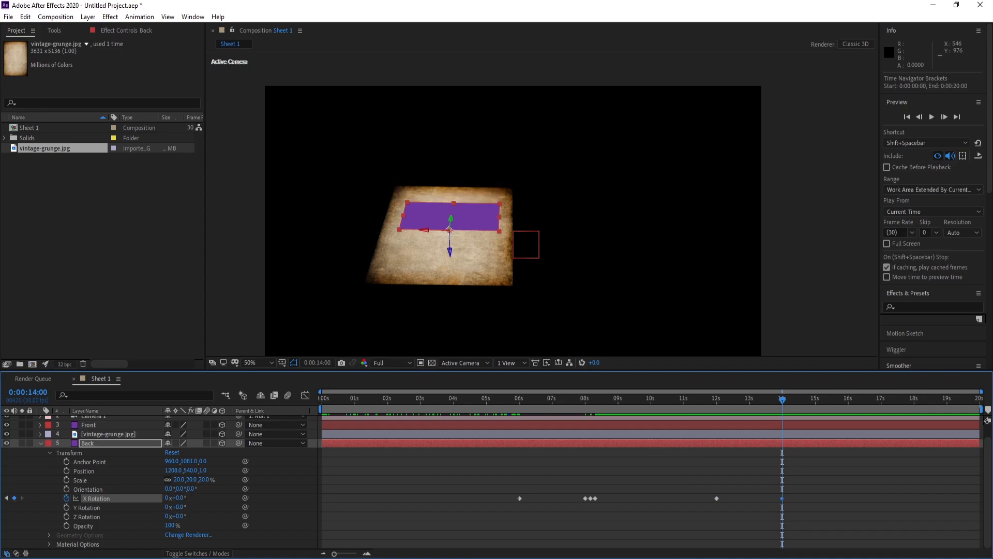
Step: Apply Easy Ease to all of the Back layer's X Rotation keyframes and scrub back through the animation
{"action": "left_click_drag", "start_coordinate": [833, 485], "coordinate": [439, 520]}
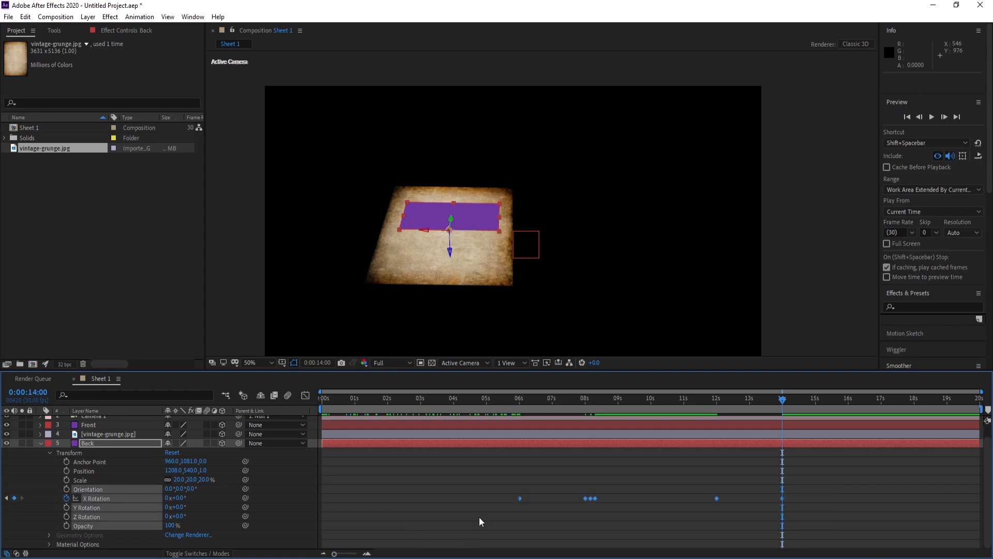
{"action": "right_click", "coordinate": [591, 497]}
{"action": "mouse_move", "coordinate": [644, 499]}
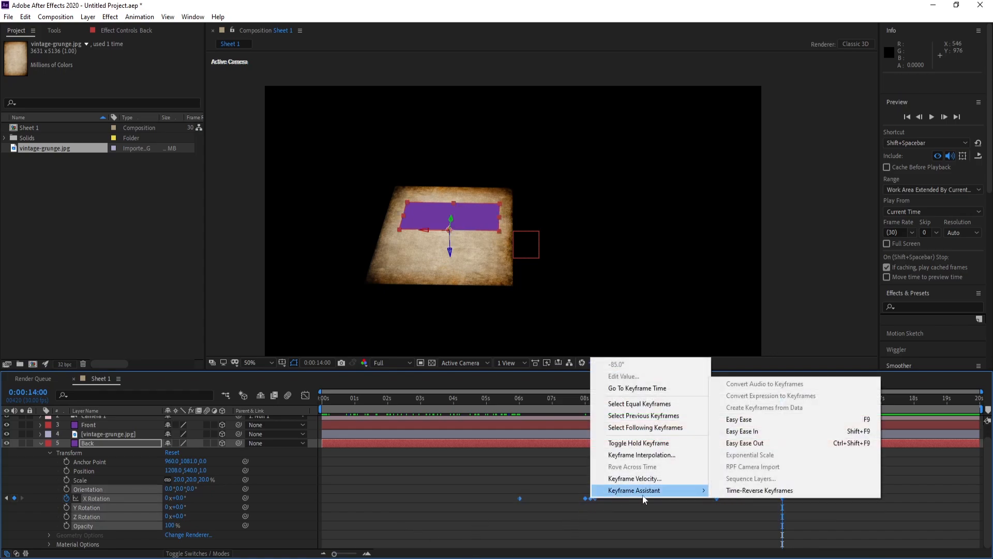
{"action": "left_click", "coordinate": [748, 422]}
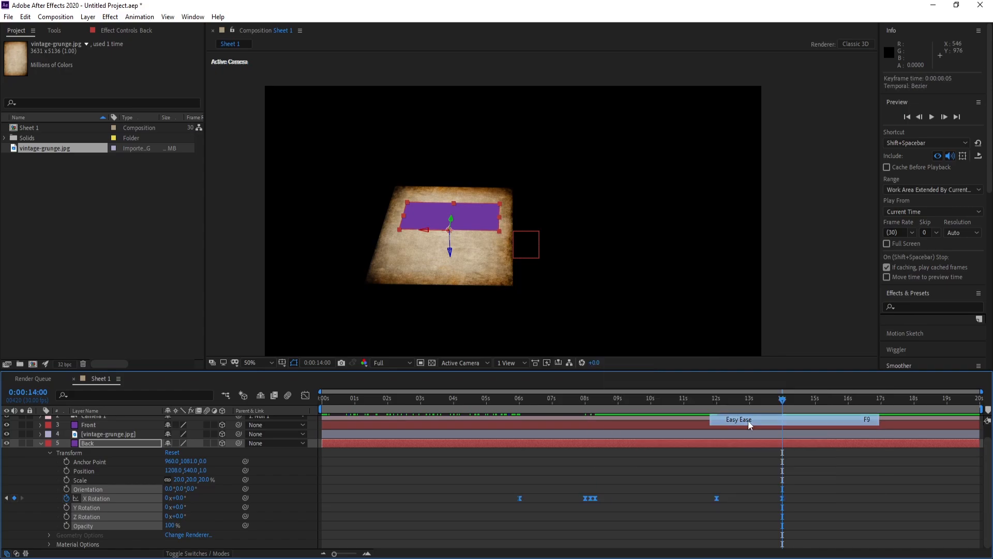
{"action": "left_click", "coordinate": [520, 408]}
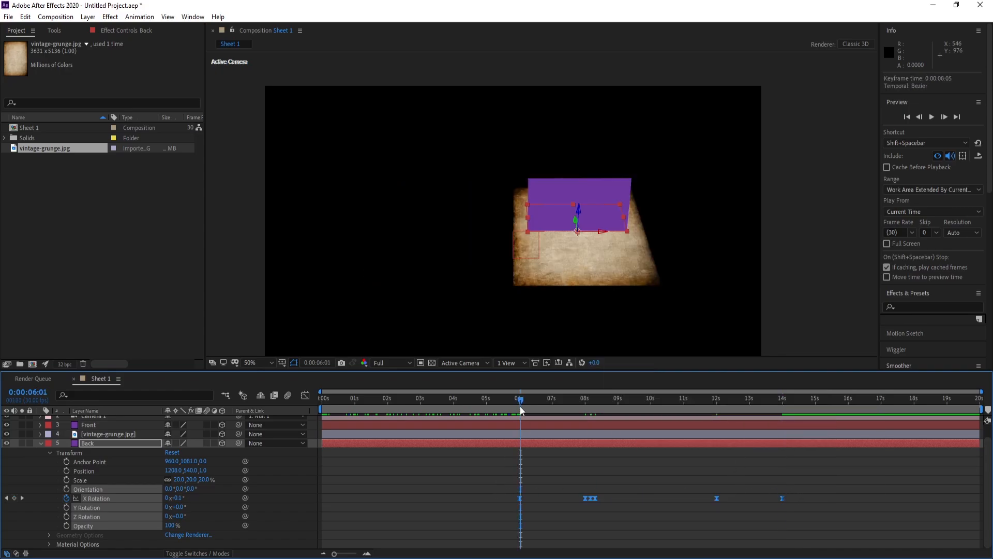
{"action": "left_click_drag", "start_coordinate": [526, 405], "coordinate": [457, 405]}
Step: Collapse the Back layer's properties, lower the preview resolution to Third, and play the animation from the start
{"action": "left_click", "coordinate": [42, 447]}
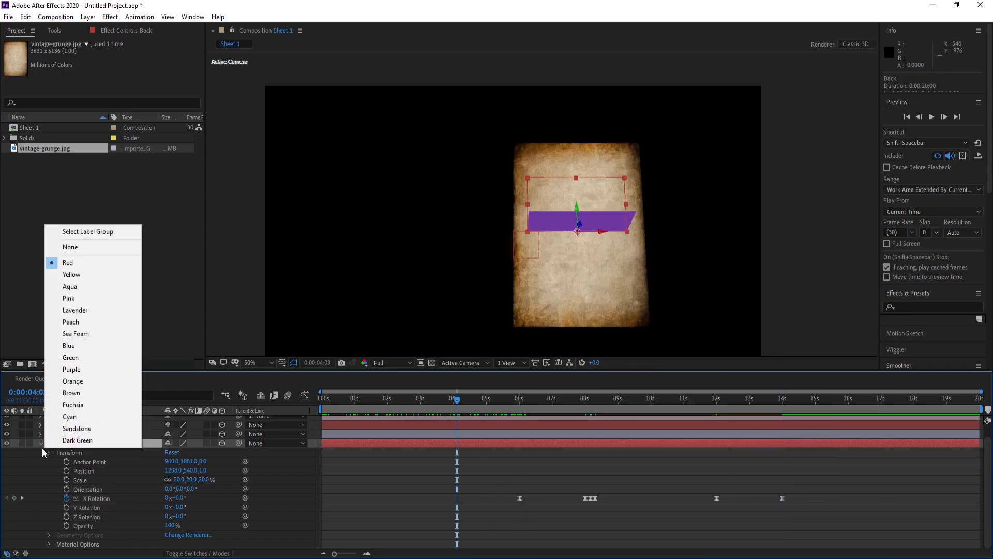
{"action": "left_click", "coordinate": [39, 448]}
{"action": "left_click", "coordinate": [40, 445]}
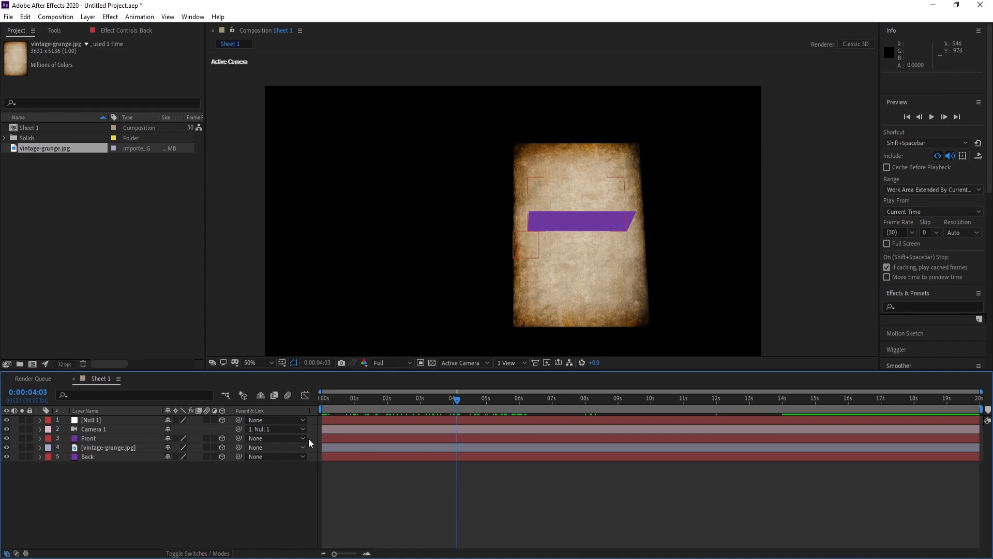
{"action": "left_click", "coordinate": [340, 398]}
{"action": "key", "text": "Home"}
{"action": "left_click", "coordinate": [387, 362]}
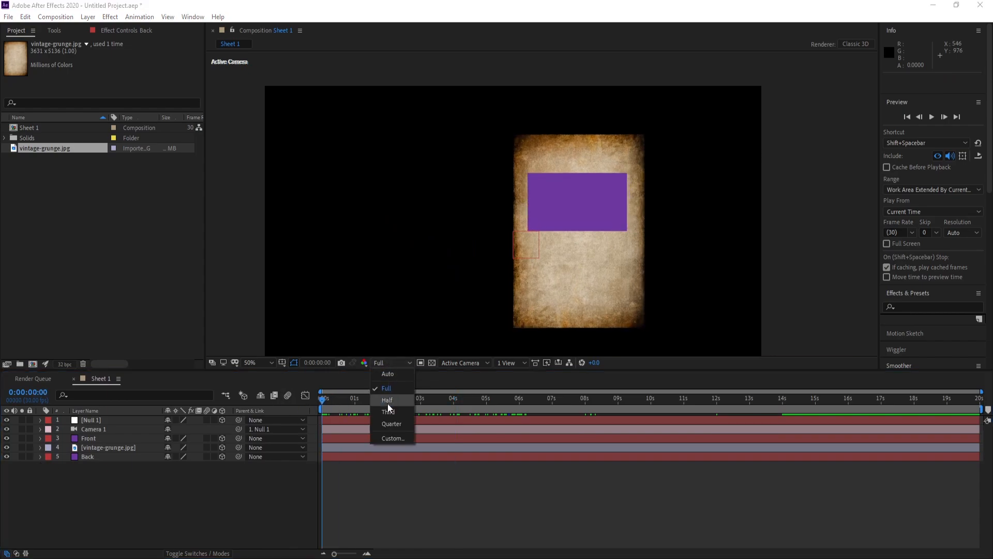
{"action": "left_click", "coordinate": [388, 411]}
{"action": "key", "text": "space"}
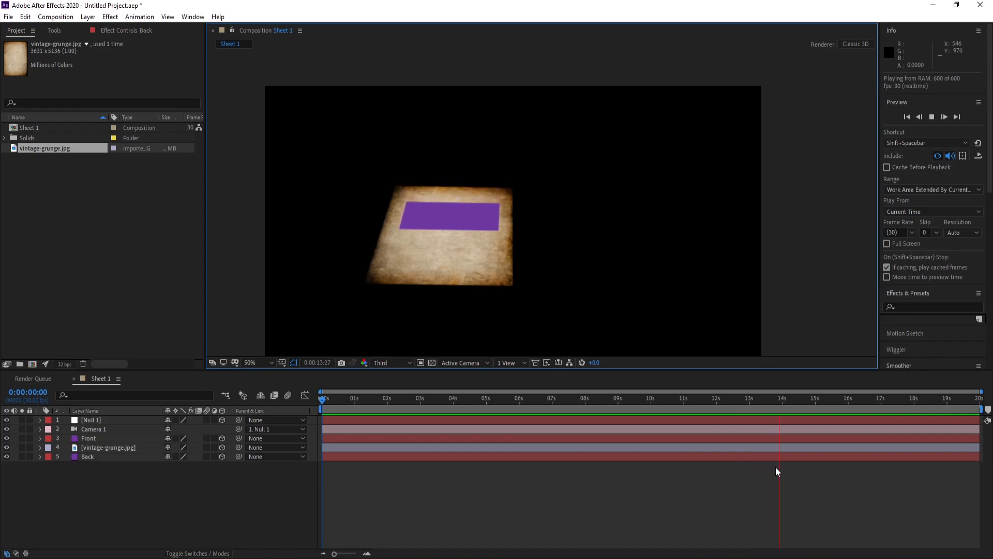
{"action": "key", "text": "space"}
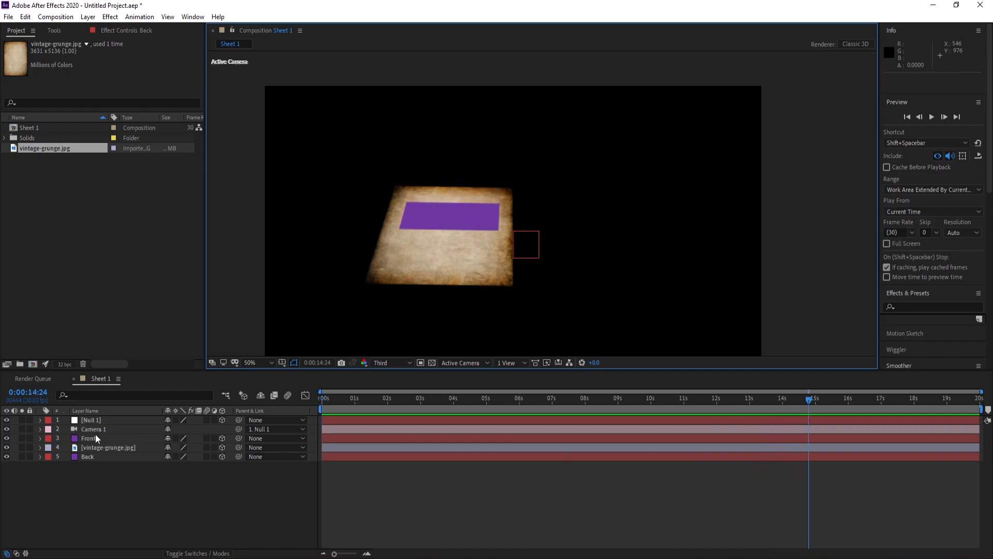
Step: Show only the keyframed properties of the Front and Back layers and play the animation from the beginning
{"action": "left_click", "coordinate": [93, 439]}
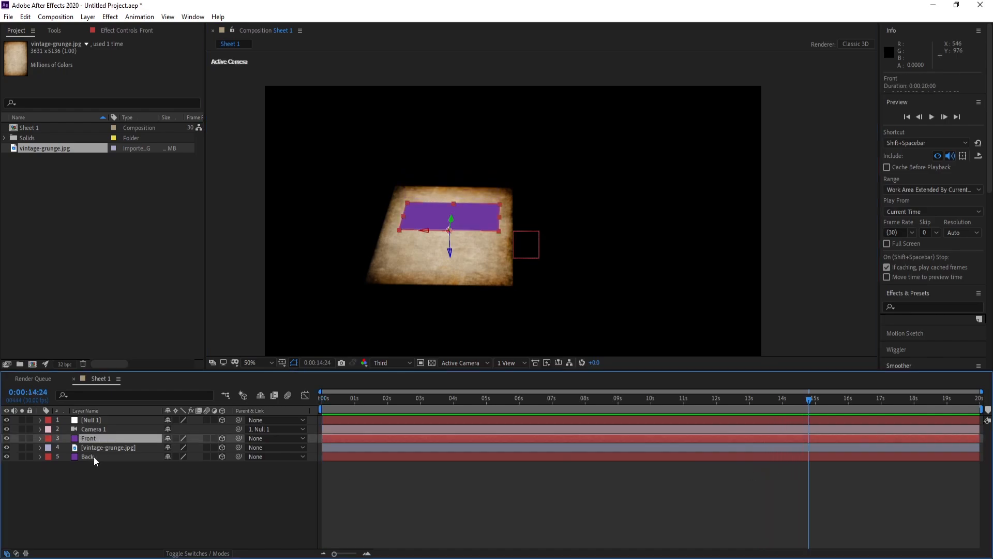
{"action": "left_click", "coordinate": [94, 456], "text": "ctrl"}
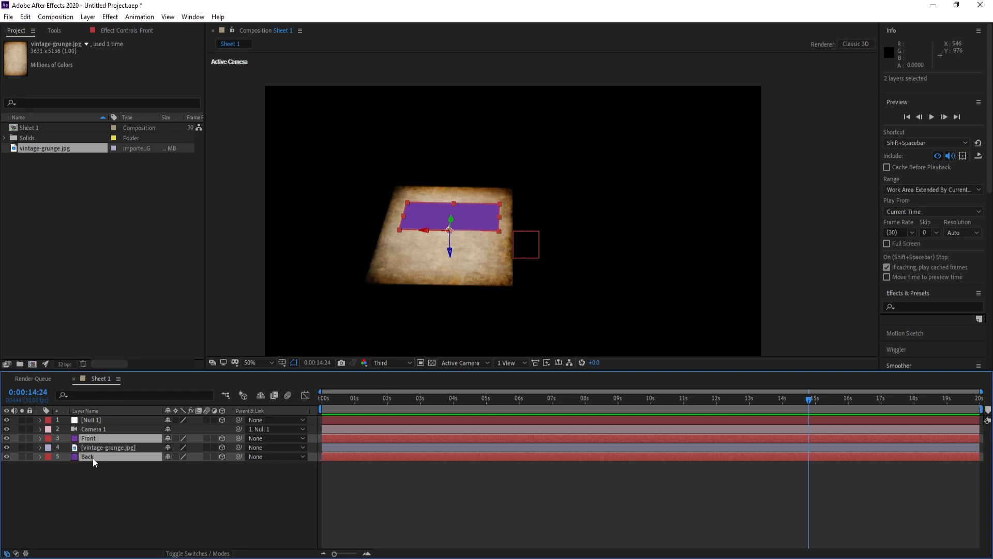
{"action": "key", "text": "u"}
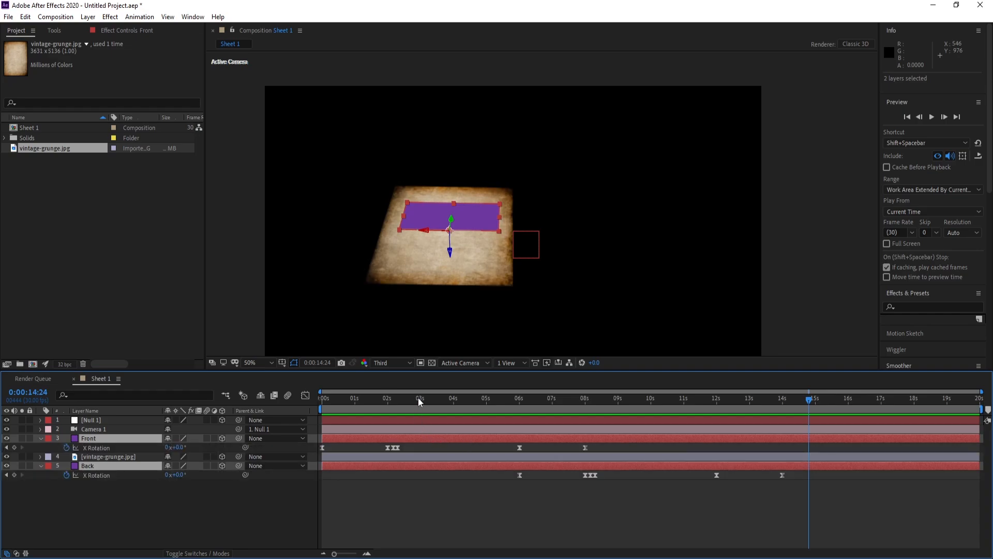
{"action": "left_click_drag", "start_coordinate": [418, 398], "coordinate": [297, 428]}
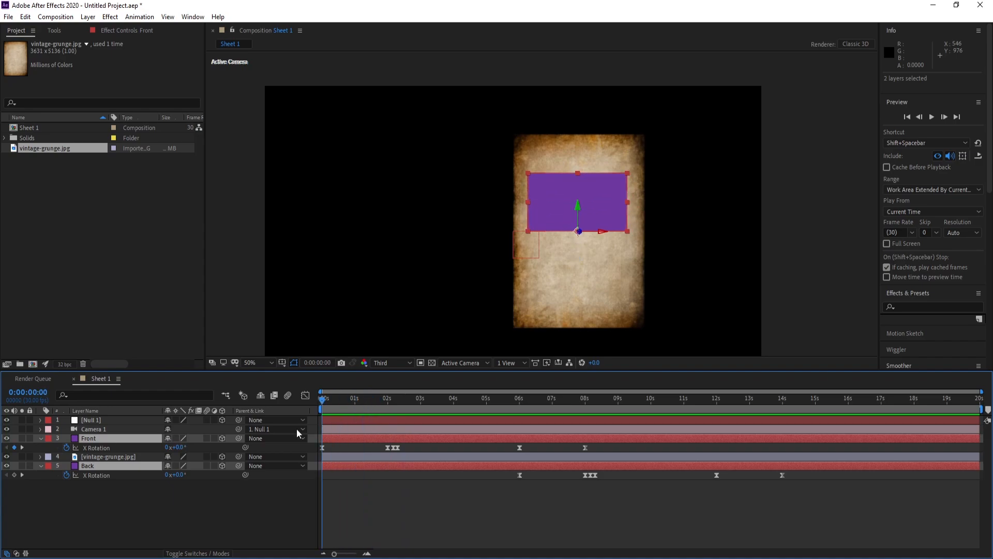
{"action": "key", "text": "space"}
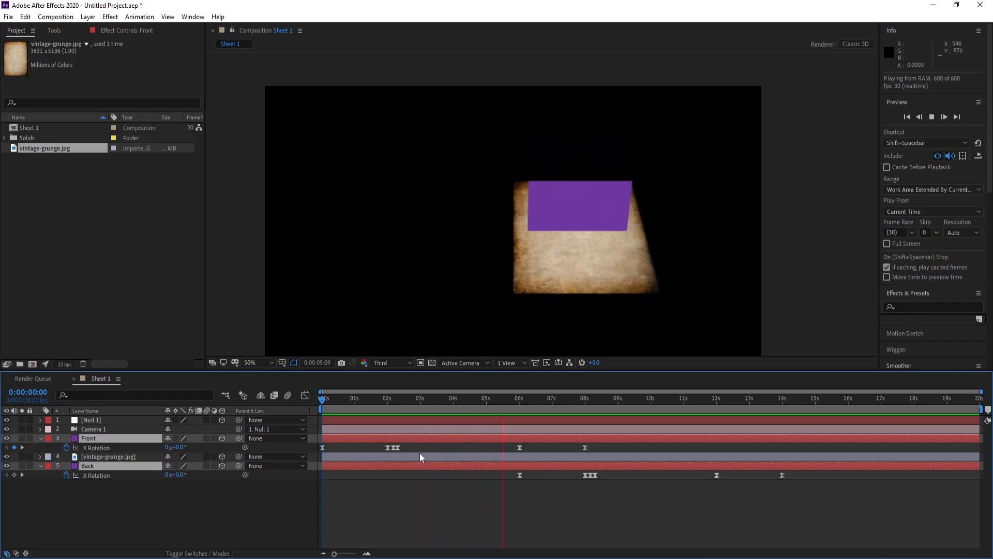
{"action": "key", "text": "space"}
Step: Try shifting the Front layer's X Rotation keyframes around the 2-second mark and undo the keyframe moves
{"action": "left_click_drag", "start_coordinate": [418, 443], "coordinate": [394, 448]}
{"action": "left_click", "coordinate": [384, 446]}
{"action": "left_click", "coordinate": [25, 16]}
{"action": "left_click", "coordinate": [29, 29]}
{"action": "left_click_drag", "start_coordinate": [390, 448], "coordinate": [386, 448]}
{"action": "left_click", "coordinate": [25, 17]}
{"action": "left_click", "coordinate": [52, 30]}
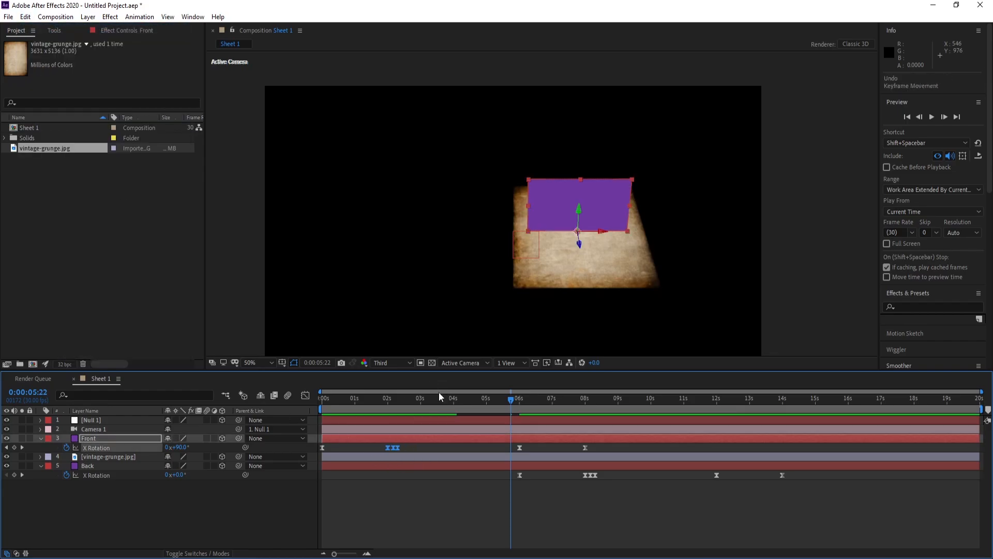
Step: Collapse the Front and Back layers, scrub through the fold animation, and return to the first frame
{"action": "left_click", "coordinate": [40, 439]}
{"action": "left_click", "coordinate": [39, 460]}
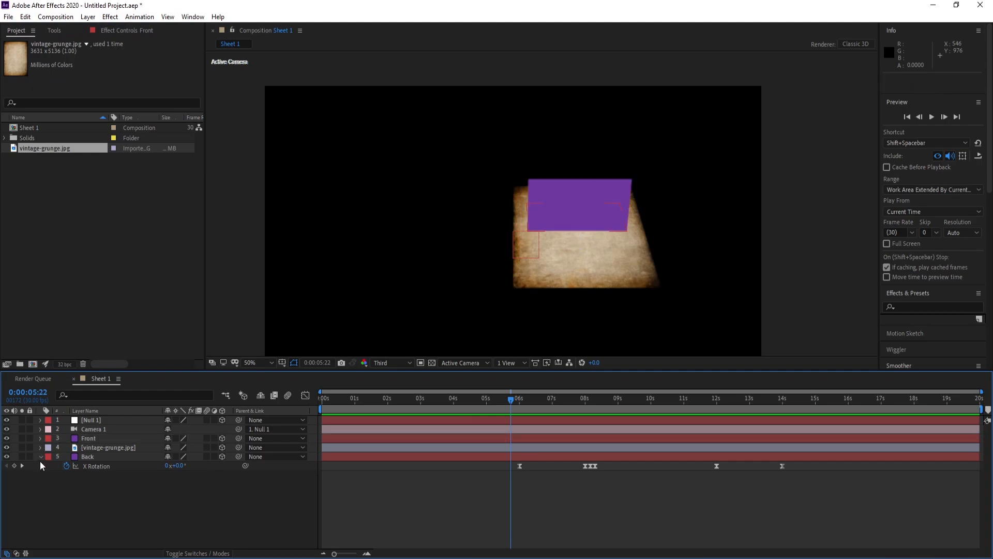
{"action": "left_click", "coordinate": [39, 457]}
{"action": "left_click_drag", "start_coordinate": [399, 403], "coordinate": [543, 412]}
{"action": "key", "text": "Home"}
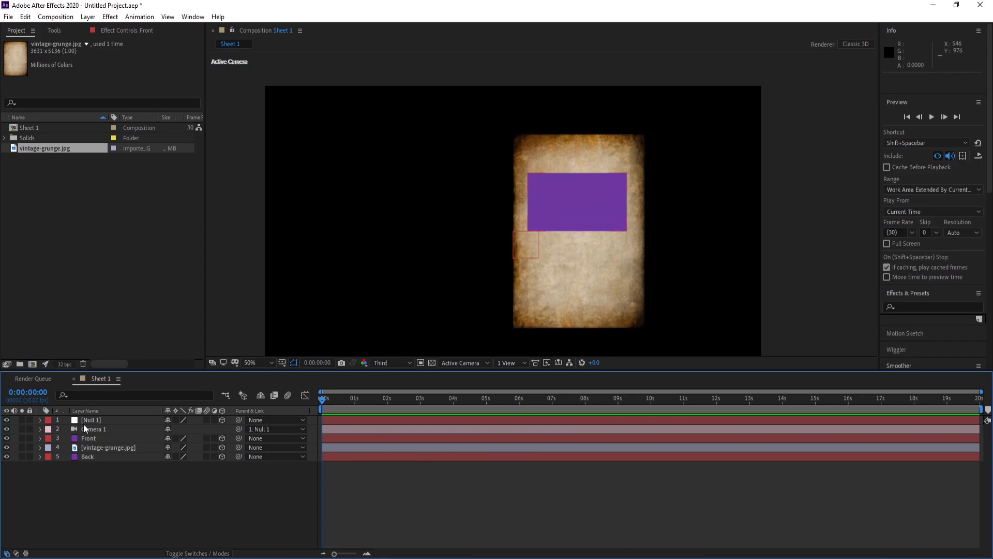
Step: Add an ambient light named Ambient with 50% intensity to the composition
{"action": "left_click", "coordinate": [88, 420]}
{"action": "left_click", "coordinate": [88, 16]}
{"action": "mouse_move", "coordinate": [95, 29]}
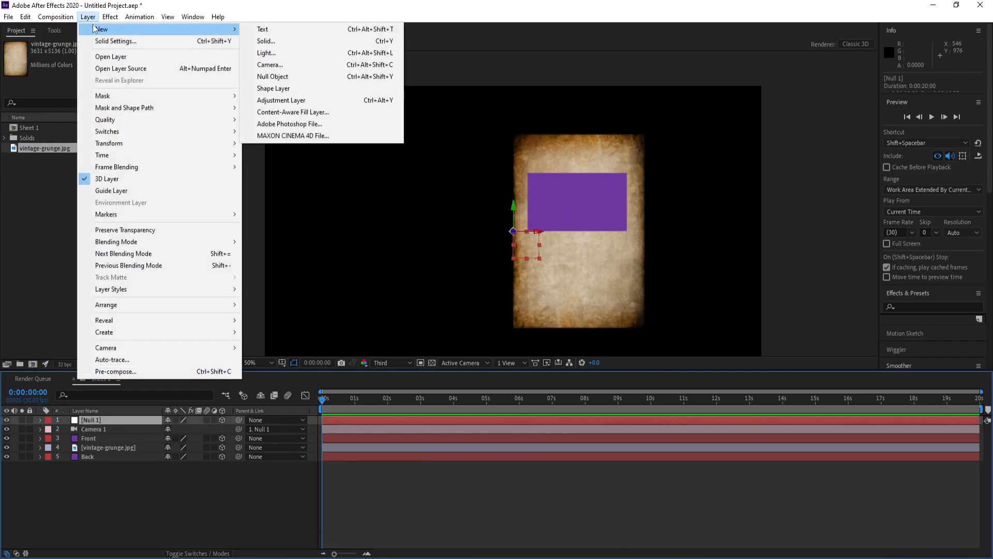
{"action": "left_click", "coordinate": [265, 53]}
{"action": "left_click", "coordinate": [435, 145]}
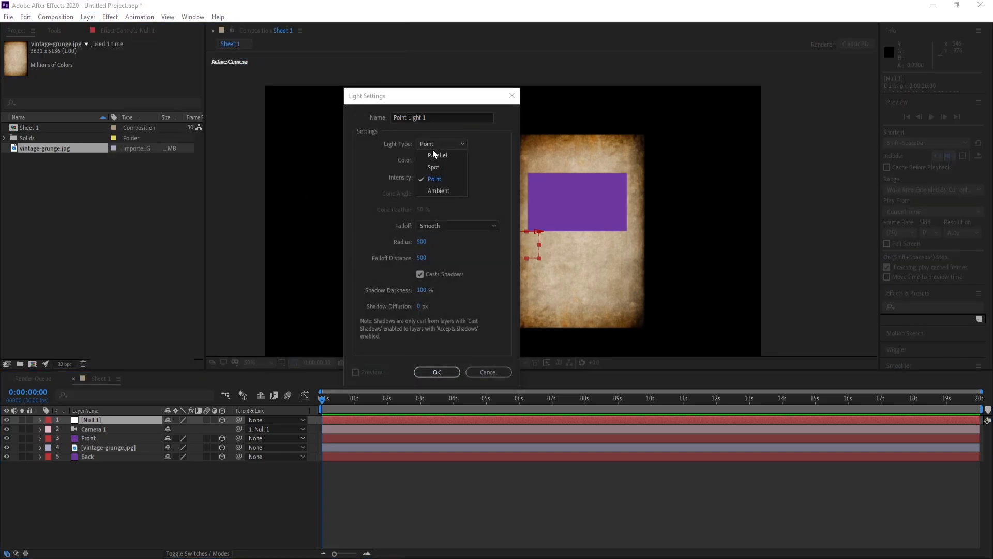
{"action": "left_click", "coordinate": [438, 190]}
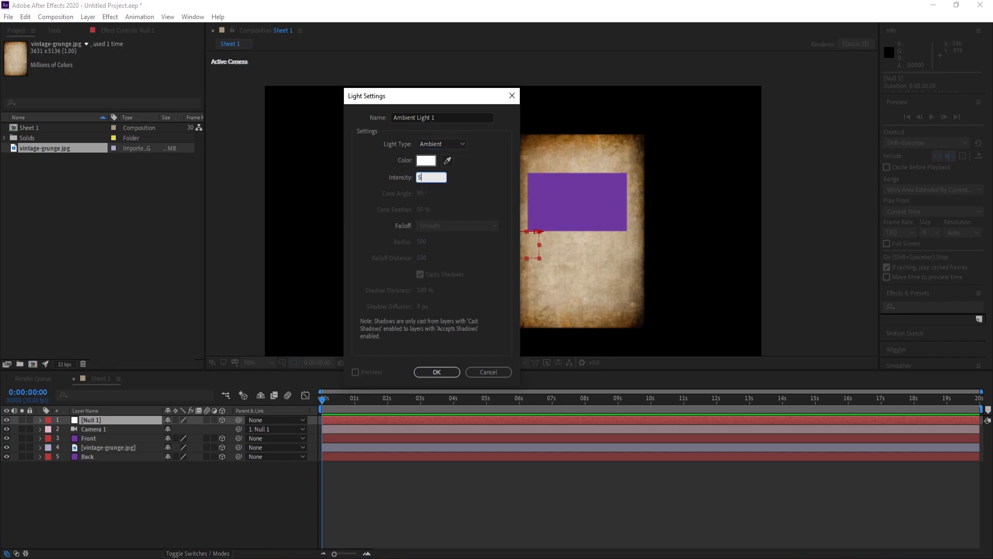
{"action": "left_click", "coordinate": [472, 192]}
{"action": "left_click", "coordinate": [419, 118]}
{"action": "left_click_drag", "start_coordinate": [418, 117], "coordinate": [433, 118]}
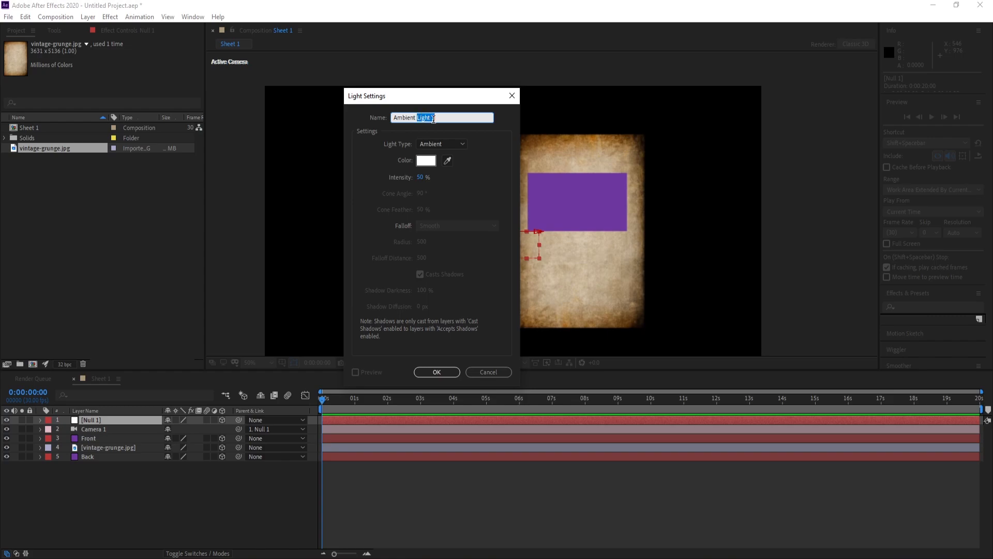
{"action": "key", "text": "BackSpace"}
{"action": "left_click", "coordinate": [429, 373]}
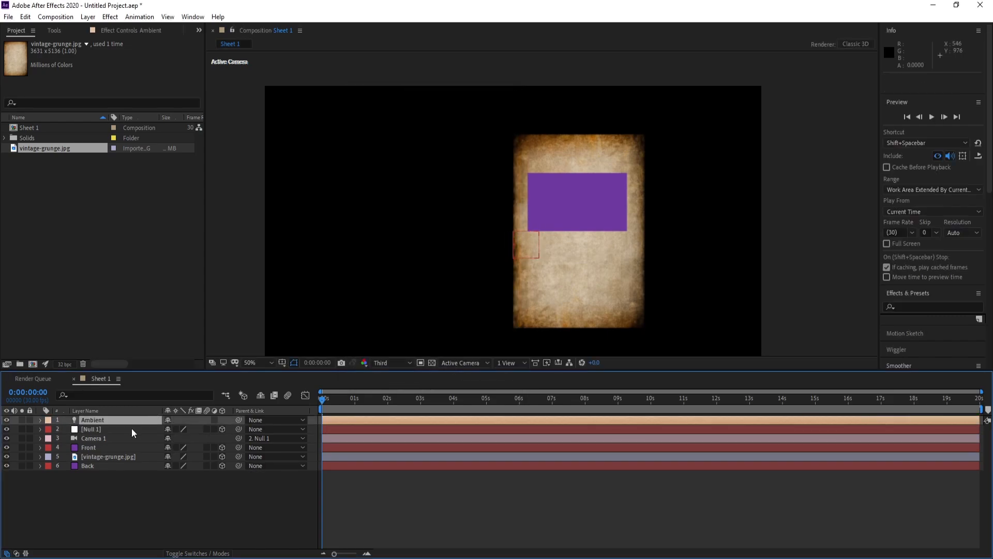
Step: Add a shadow-casting point light named Point 1 with 100% intensity and smooth falloff
{"action": "left_click", "coordinate": [88, 17]}
{"action": "mouse_move", "coordinate": [218, 29]}
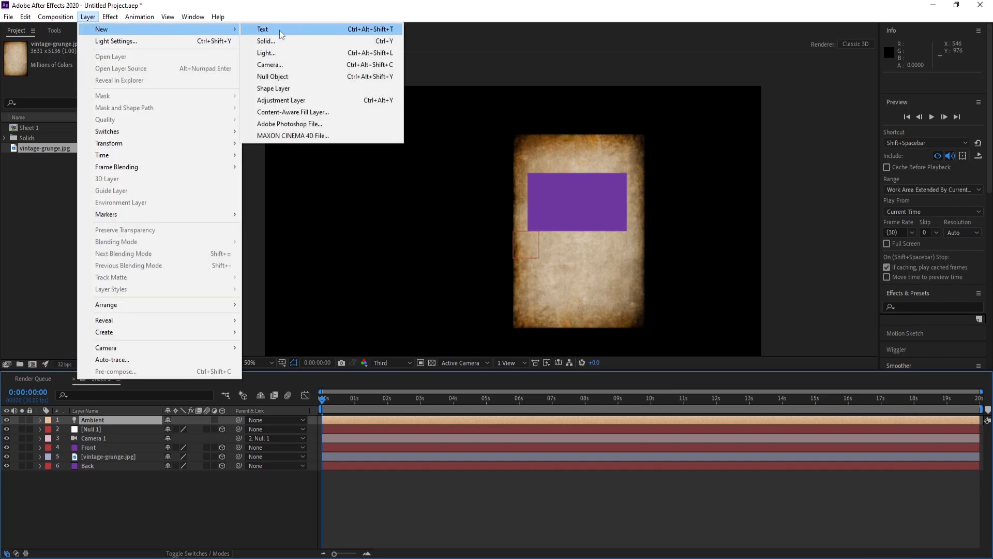
{"action": "left_click", "coordinate": [289, 53]}
{"action": "left_click", "coordinate": [449, 143]}
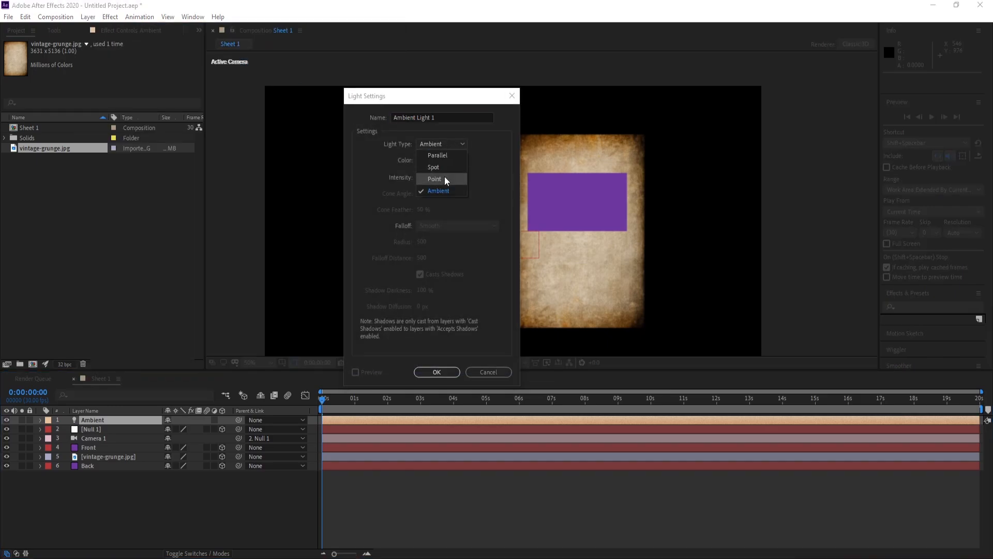
{"action": "left_click", "coordinate": [445, 179]}
{"action": "left_click_drag", "start_coordinate": [407, 119], "coordinate": [423, 119]}
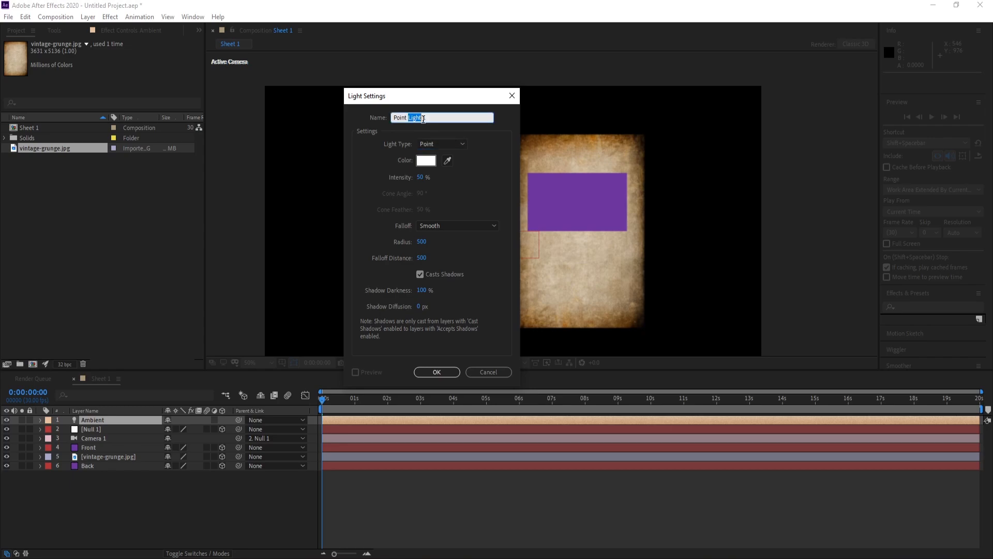
{"action": "type", "text": "1"}
{"action": "left_click", "coordinate": [421, 179]}
{"action": "left_click", "coordinate": [458, 203]}
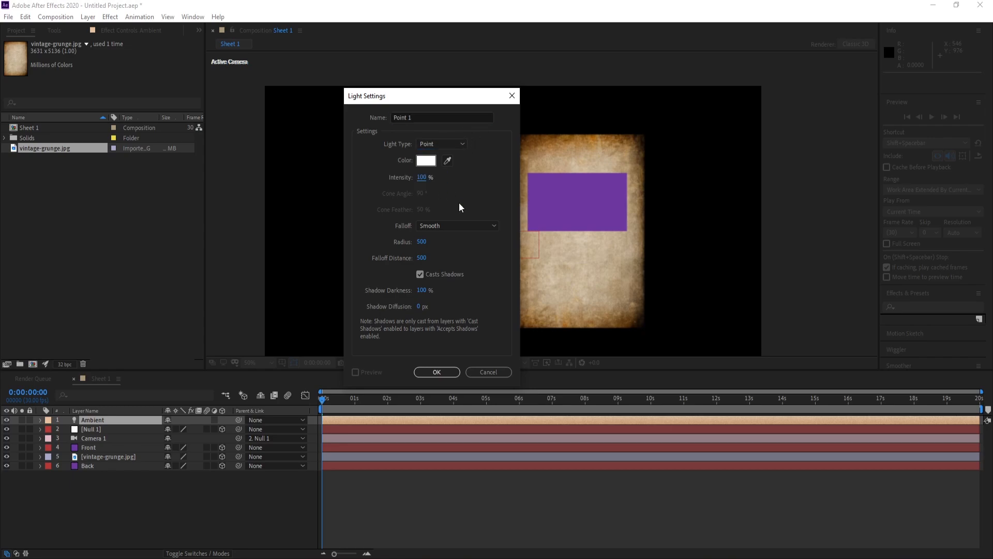
{"action": "left_click", "coordinate": [437, 372]}
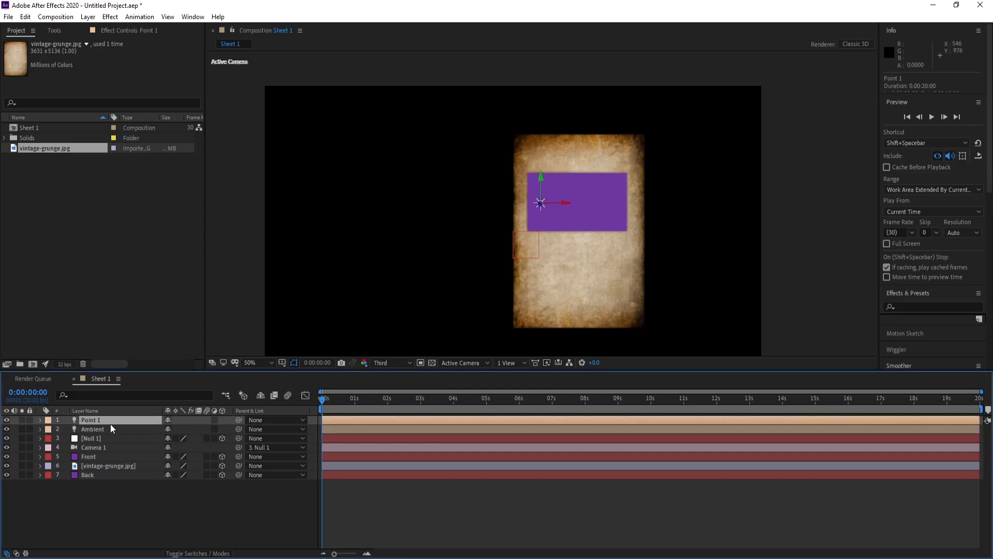
Step: Duplicate the Point 1 light and move the original to the page's lower-right corner, at about 1338, 804, -667
{"action": "key", "text": "ctrl+d"}
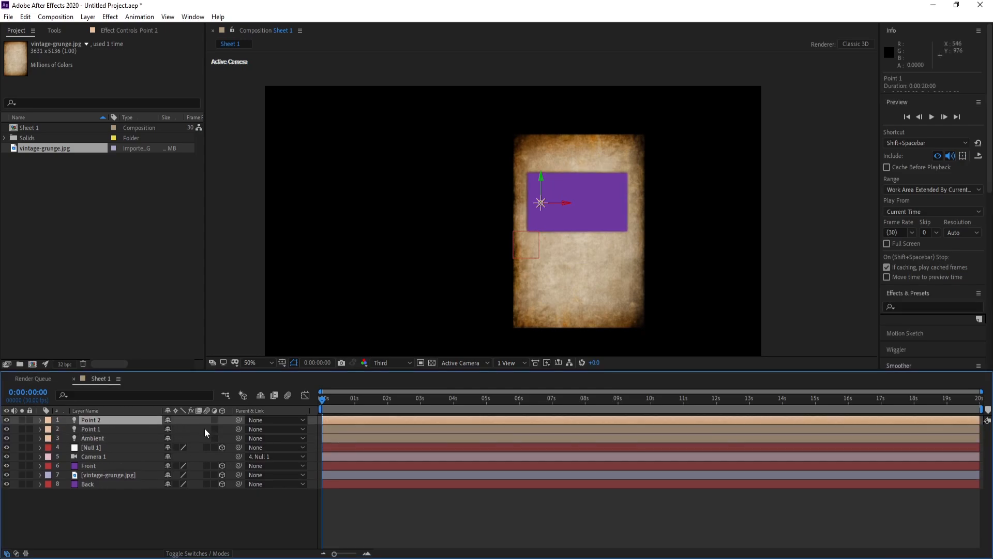
{"action": "left_click", "coordinate": [97, 429]}
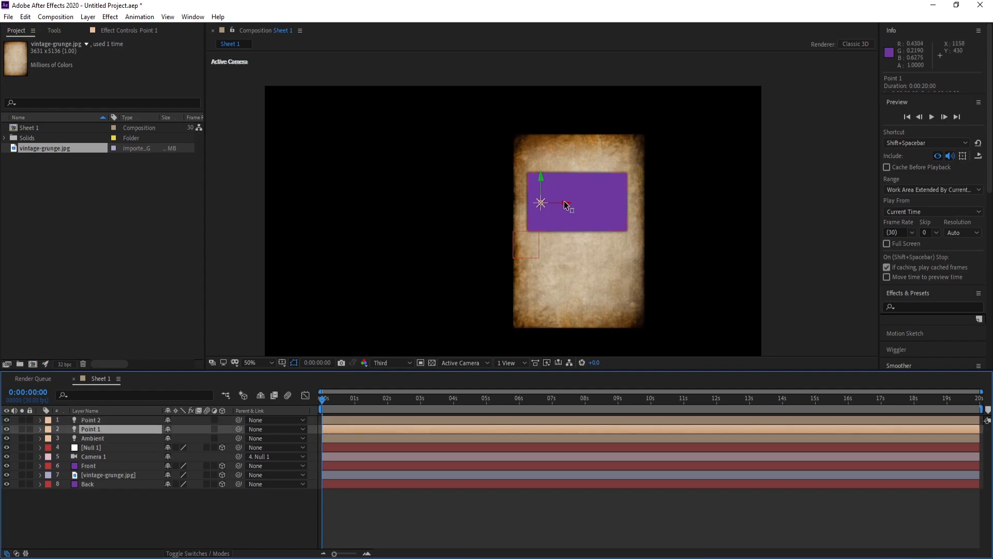
{"action": "left_click_drag", "start_coordinate": [566, 207], "coordinate": [608, 207]}
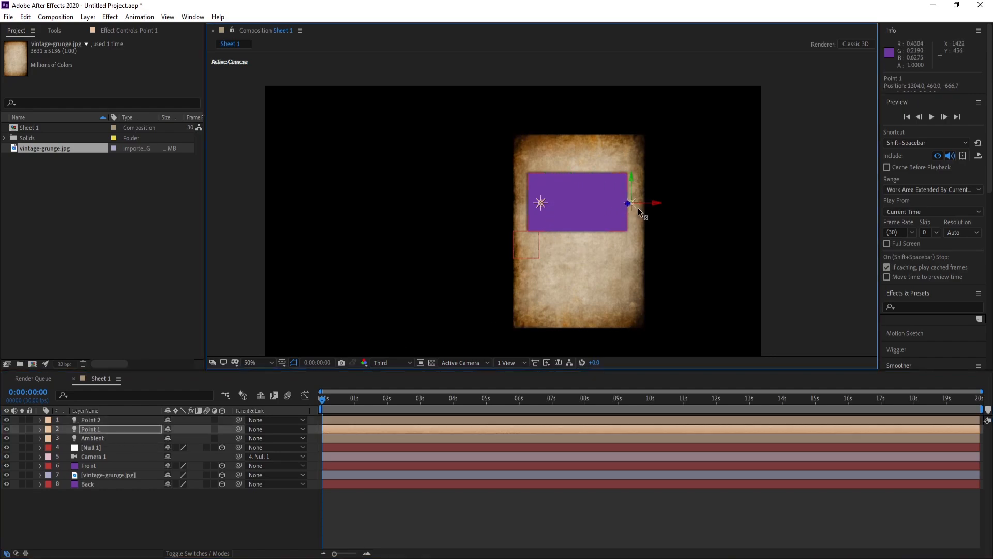
{"action": "left_click_drag", "start_coordinate": [645, 178], "coordinate": [646, 264]}
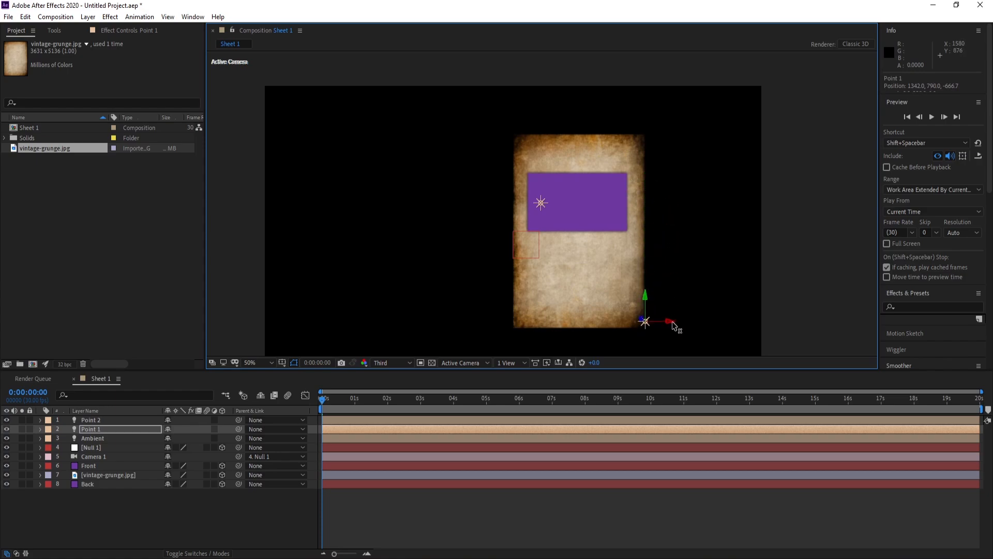
{"action": "left_click_drag", "start_coordinate": [672, 322], "coordinate": [671, 323]}
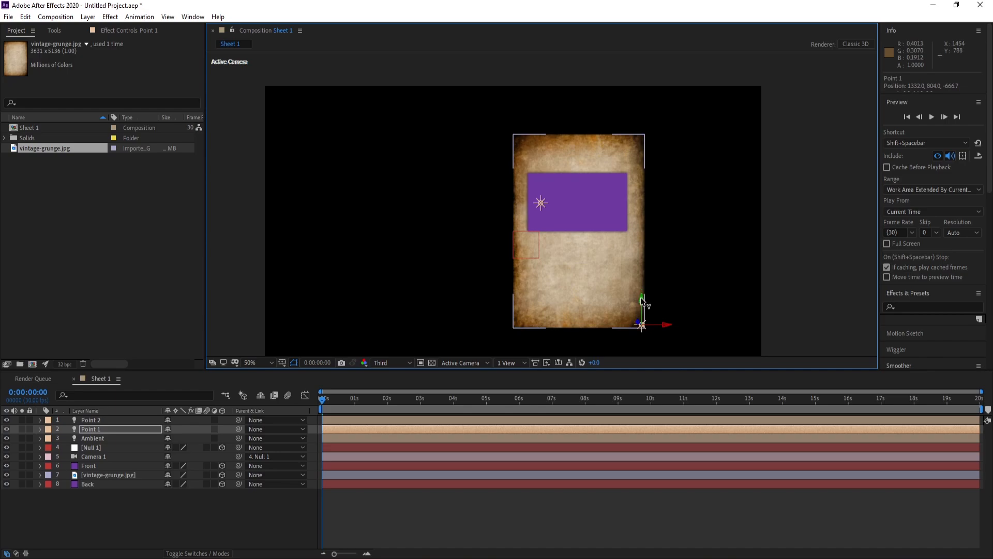
{"action": "left_click_drag", "start_coordinate": [666, 325], "coordinate": [668, 324]}
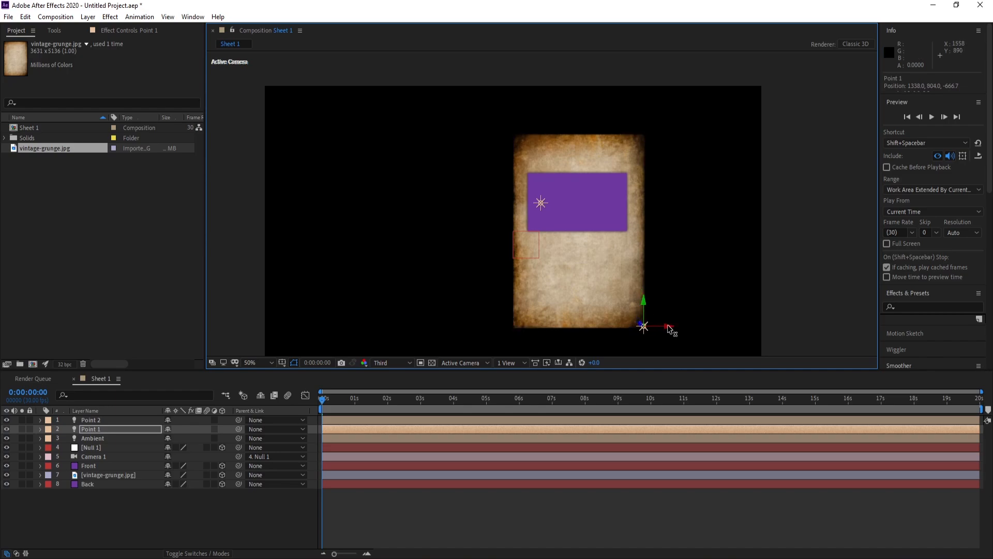
Step: Compare the page's shadows at 1 second with Point 1 off and on, and move that light to about Z -555.5
{"action": "left_click_drag", "start_coordinate": [327, 400], "coordinate": [355, 399]}
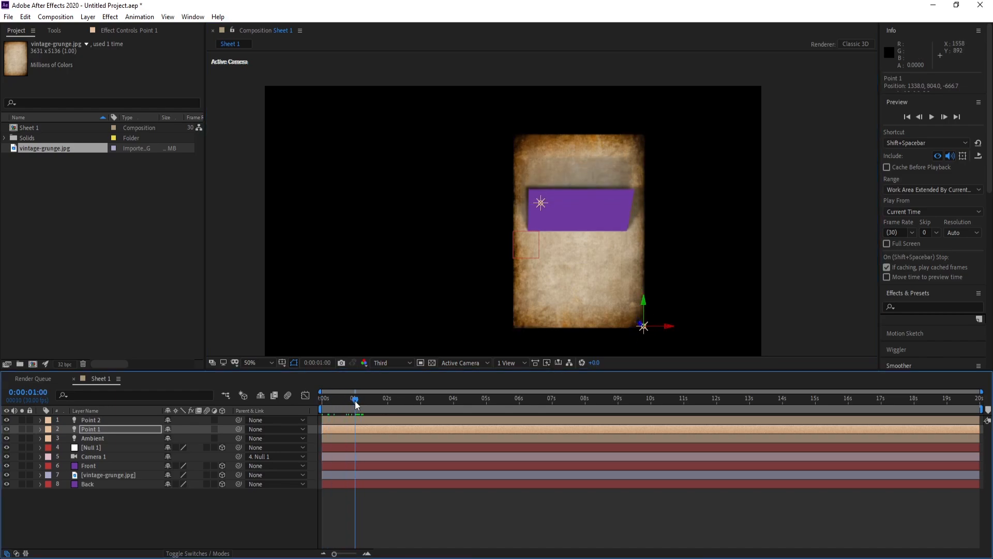
{"action": "left_click", "coordinate": [7, 430]}
{"action": "left_click", "coordinate": [7, 430]}
{"action": "left_click", "coordinate": [7, 430]}
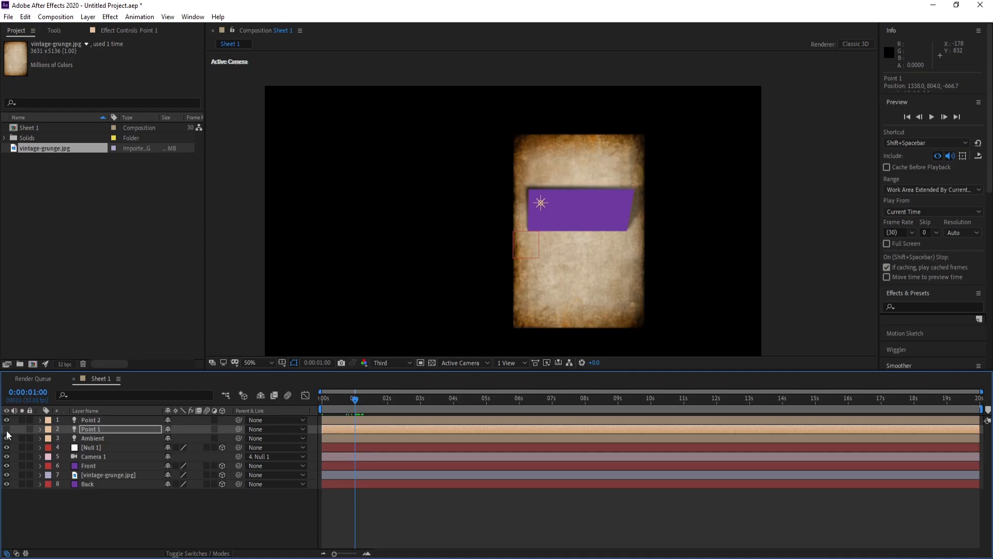
{"action": "left_click", "coordinate": [6, 430]}
{"action": "left_click", "coordinate": [100, 431]}
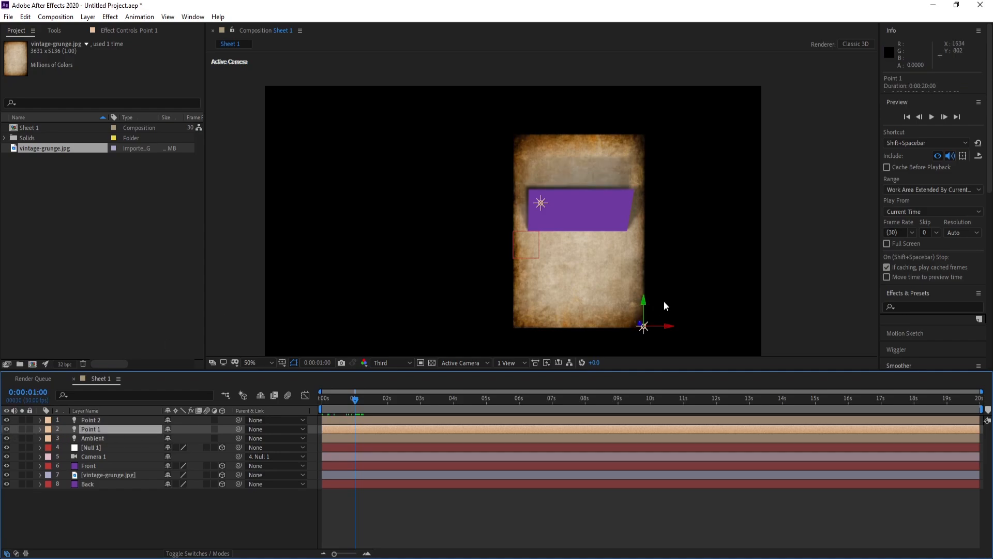
{"action": "left_click_drag", "start_coordinate": [645, 326], "coordinate": [597, 341]}
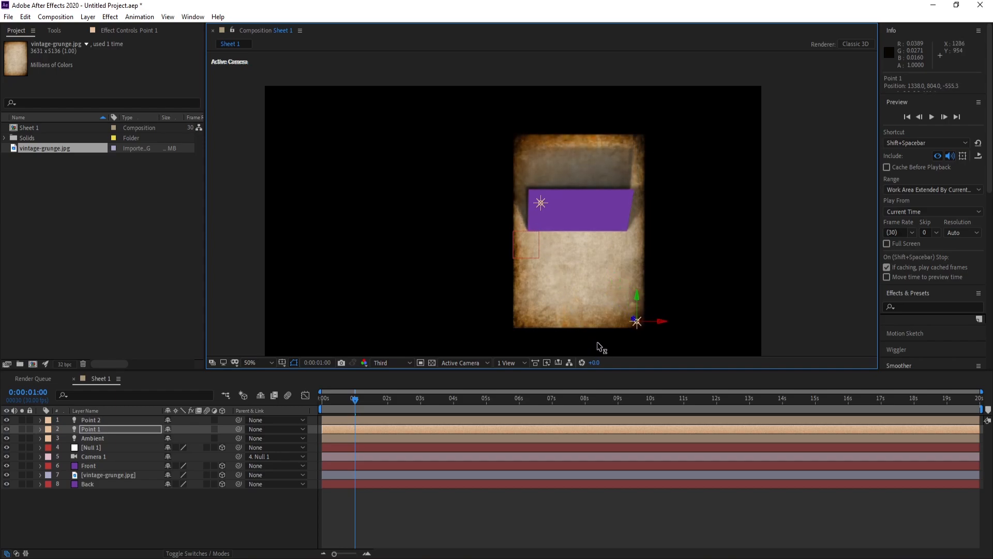
Step: Move the Point 2 light below and well to the left of the page, to about 558, 838, -667
{"action": "left_click", "coordinate": [105, 421]}
{"action": "left_click_drag", "start_coordinate": [539, 173], "coordinate": [553, 276]}
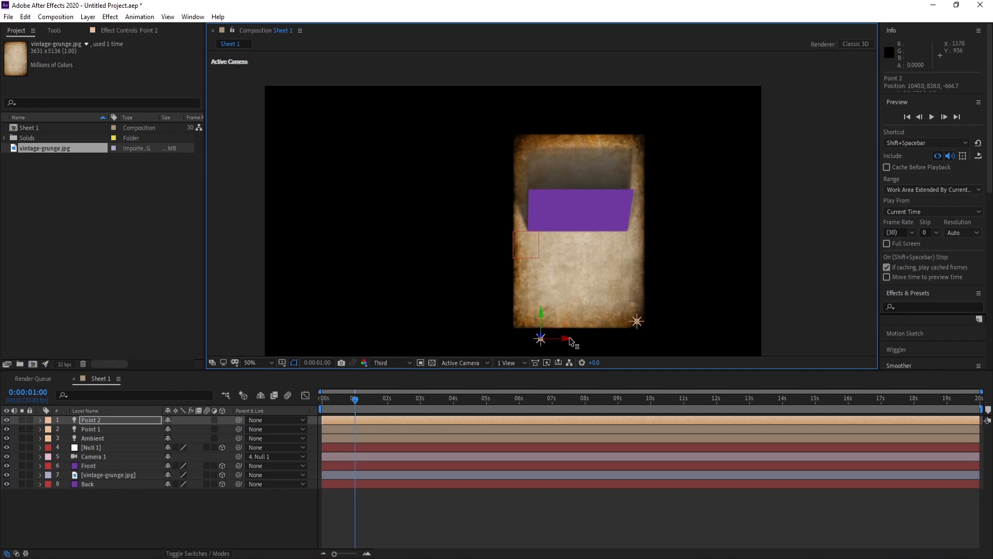
{"action": "left_click_drag", "start_coordinate": [569, 341], "coordinate": [440, 338]}
Step: Go to 0:00:07:16 in the animation and show only the Position property of the Point 2 light
{"action": "left_click_drag", "start_coordinate": [355, 403], "coordinate": [568, 402]}
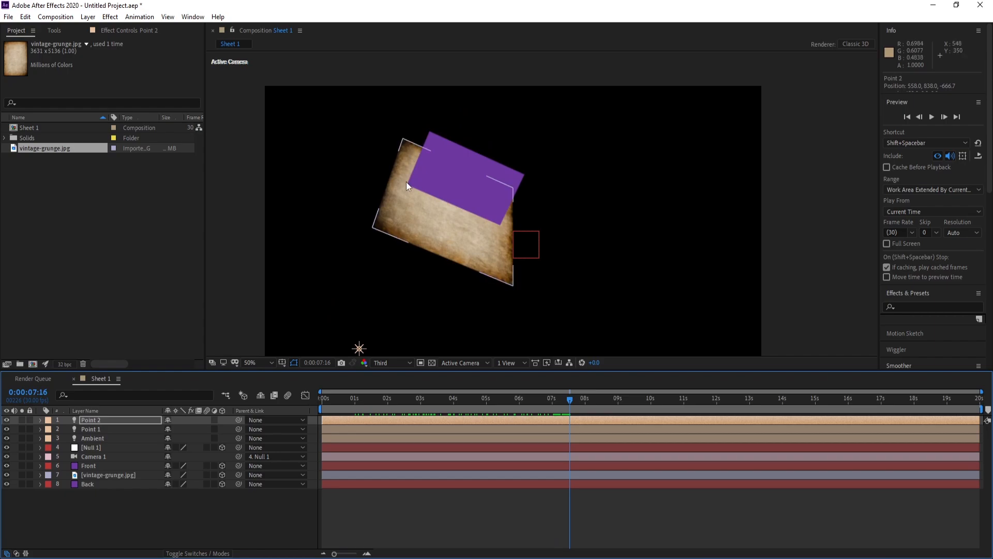
{"action": "left_click", "coordinate": [97, 420]}
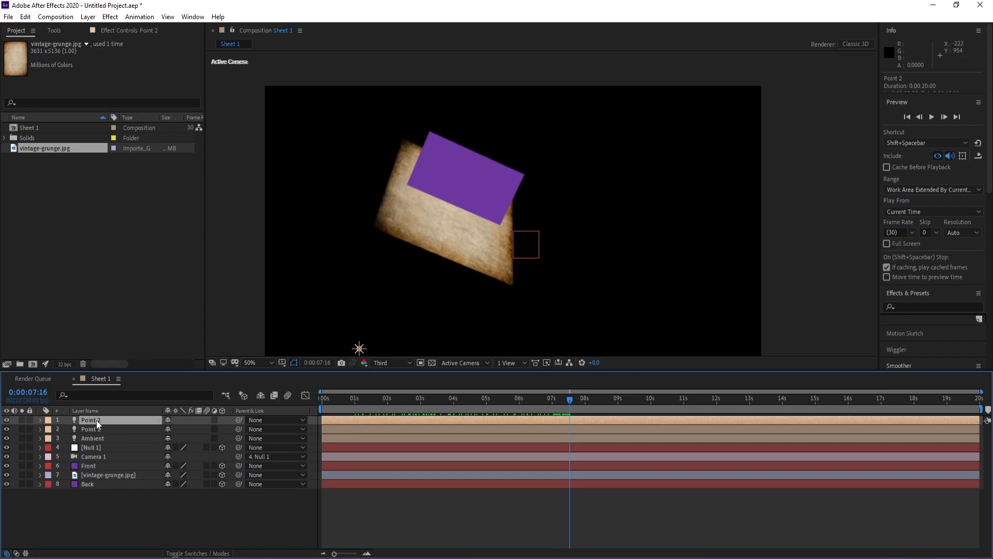
{"action": "key", "text": "p"}
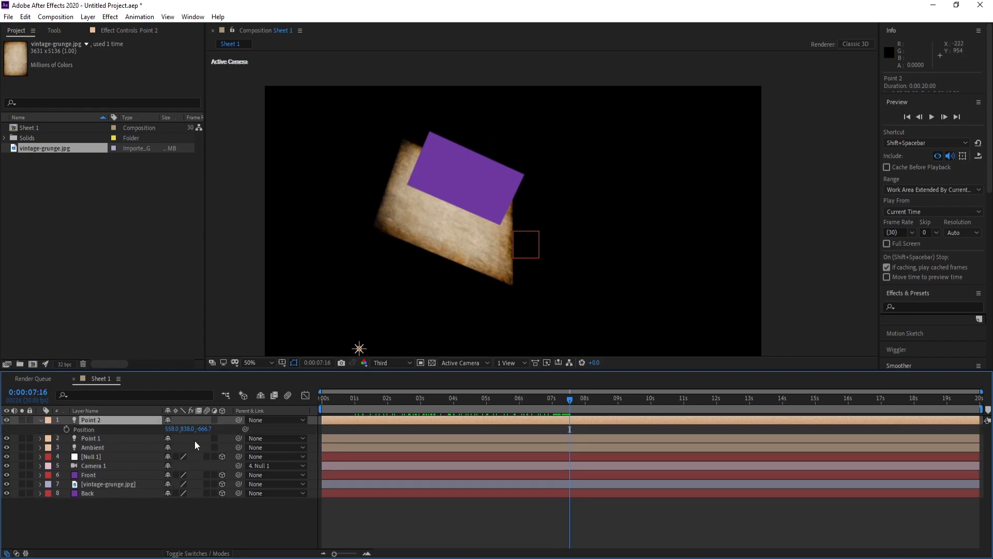
Step: Try changing Point 2's Y position to about 576 and undo the change
{"action": "left_click_drag", "start_coordinate": [193, 434], "coordinate": [154, 429]}
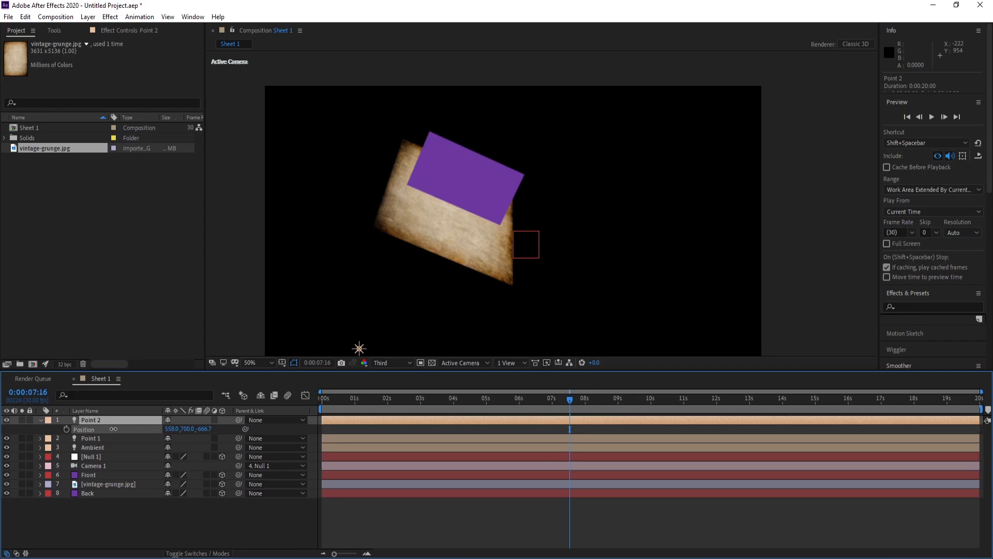
{"action": "left_click_drag", "start_coordinate": [56, 427], "coordinate": [57, 427]}
{"action": "scroll", "coordinate": [454, 284], "scroll_direction": "down", "scroll_amount": 1}
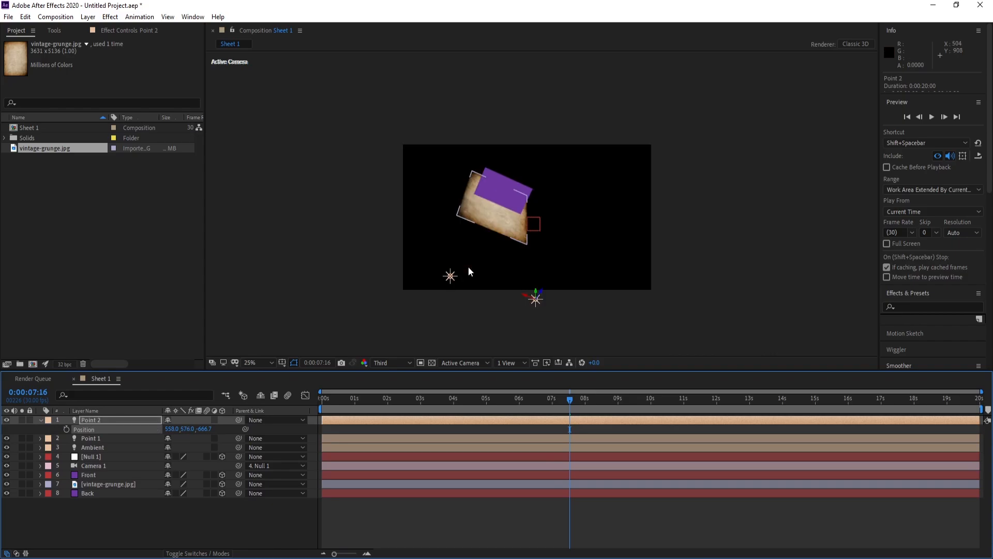
{"action": "left_click", "coordinate": [25, 17]}
{"action": "left_click", "coordinate": [41, 29]}
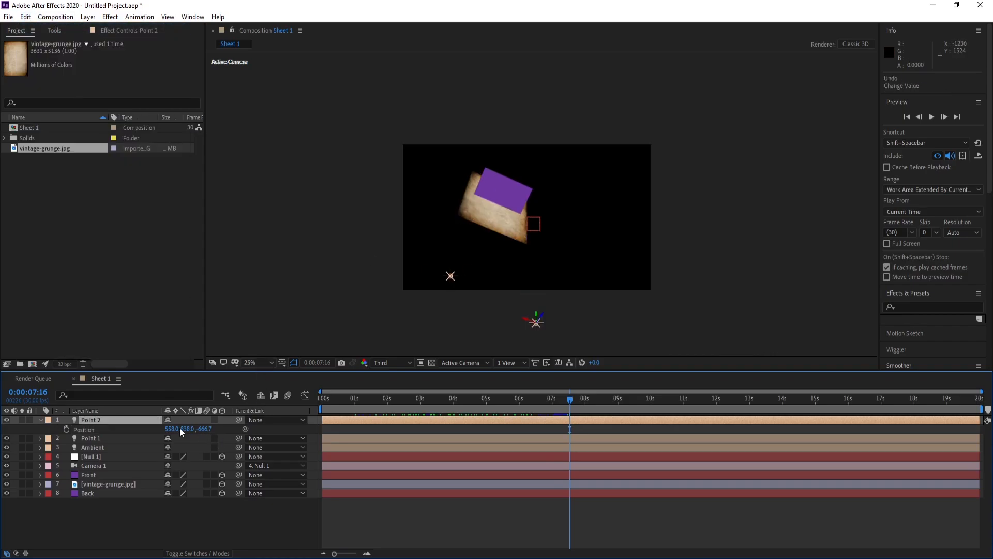
Step: Reposition the Point 2 light beside the right edge of the tilted page, at about 954, 970, 304
{"action": "left_click_drag", "start_coordinate": [180, 429], "coordinate": [564, 447]}
{"action": "left_click_drag", "start_coordinate": [207, 429], "coordinate": [104, 428]}
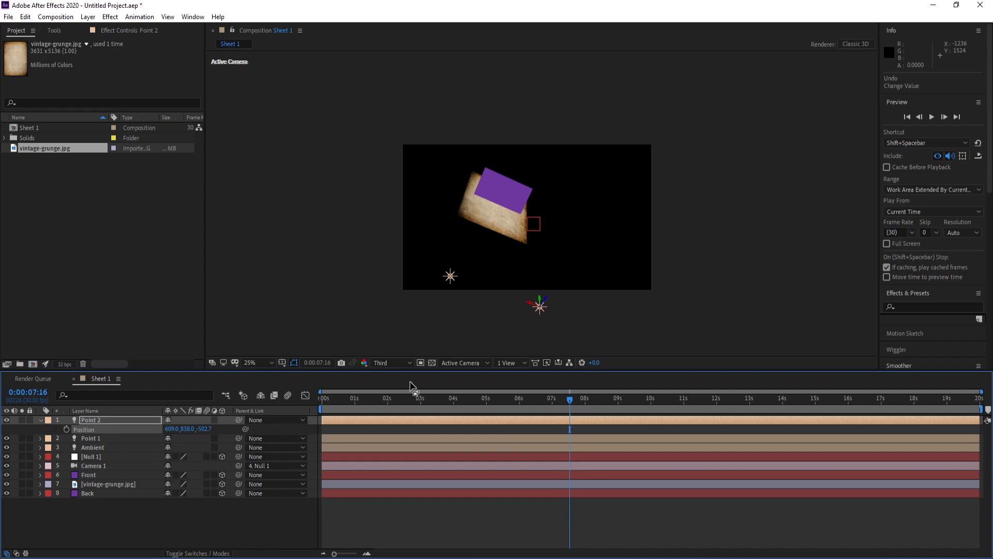
{"action": "left_click", "coordinate": [541, 299]}
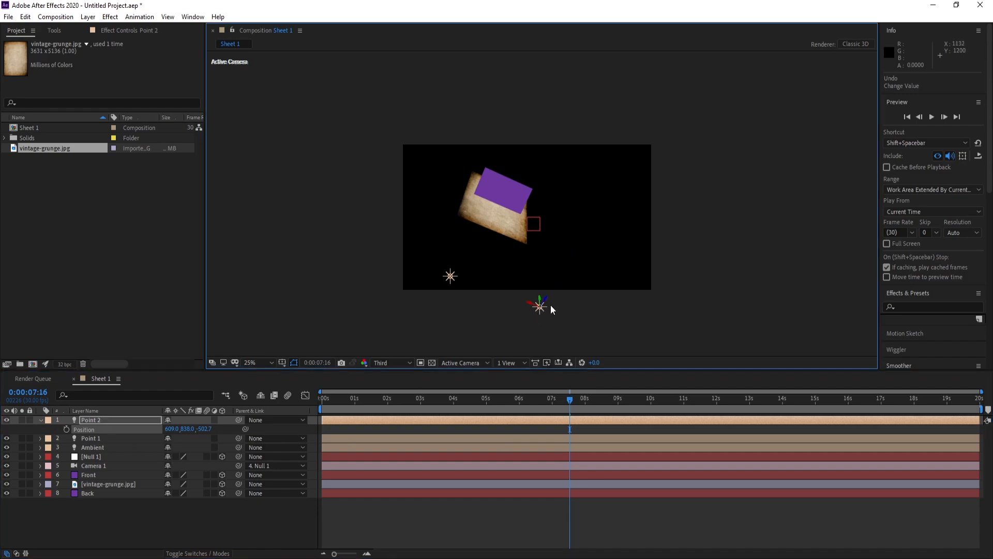
{"action": "left_click_drag", "start_coordinate": [547, 299], "coordinate": [529, 206]}
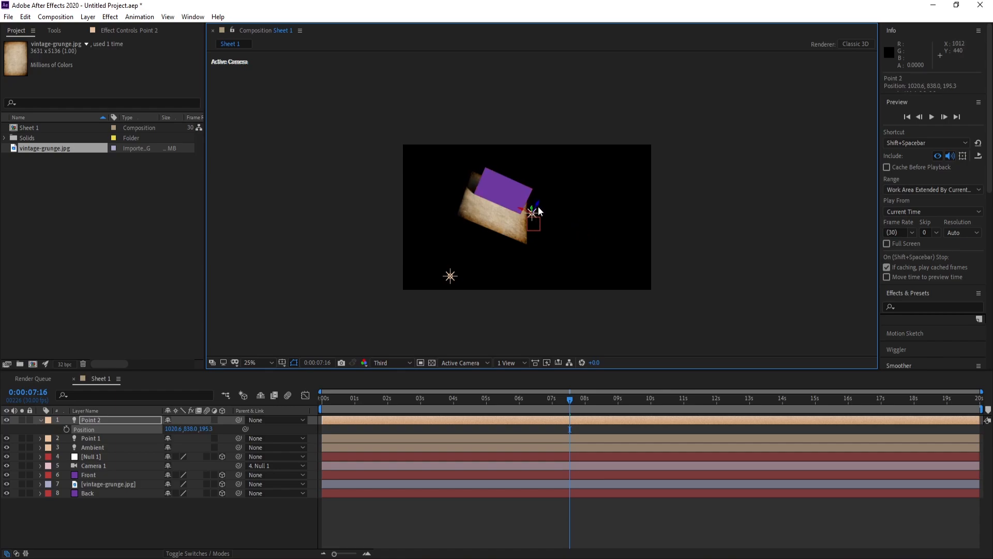
{"action": "left_click_drag", "start_coordinate": [205, 429], "coordinate": [313, 445]}
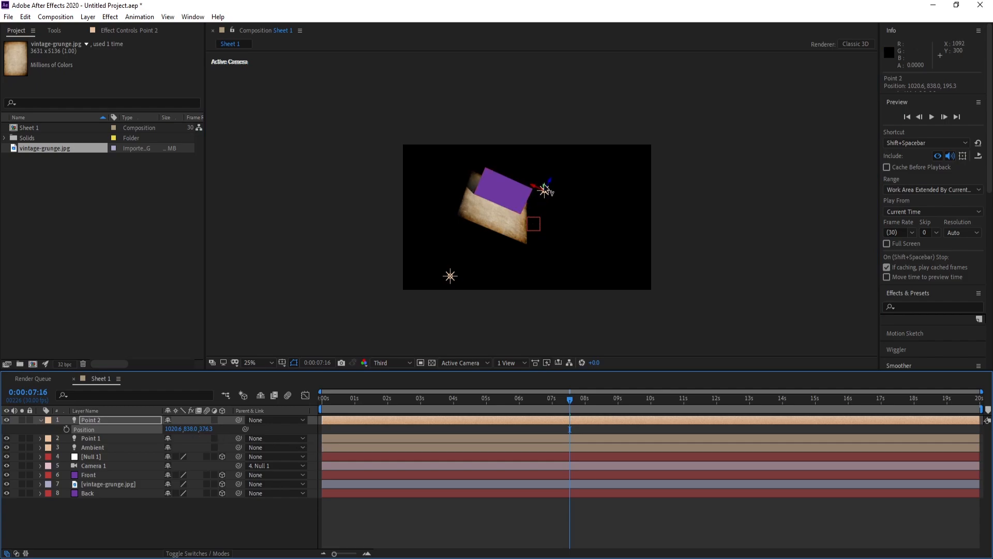
{"action": "left_click_drag", "start_coordinate": [545, 189], "coordinate": [557, 205]}
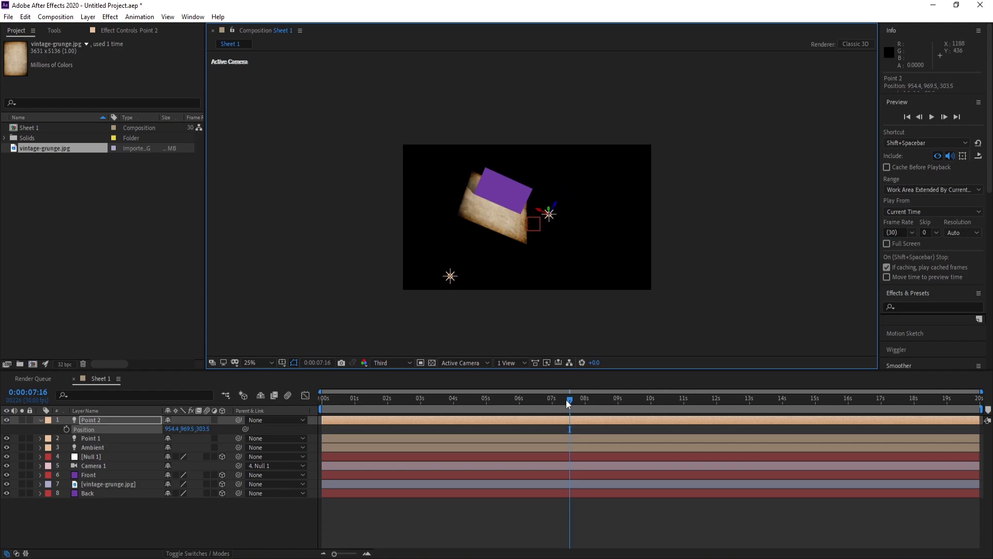
Step: Compare the scene with Point 2 off and on, and move that light at 0:00:08:06 to about 958, 904, 340
{"action": "key", "text": "period"}
{"action": "key", "text": "period"}
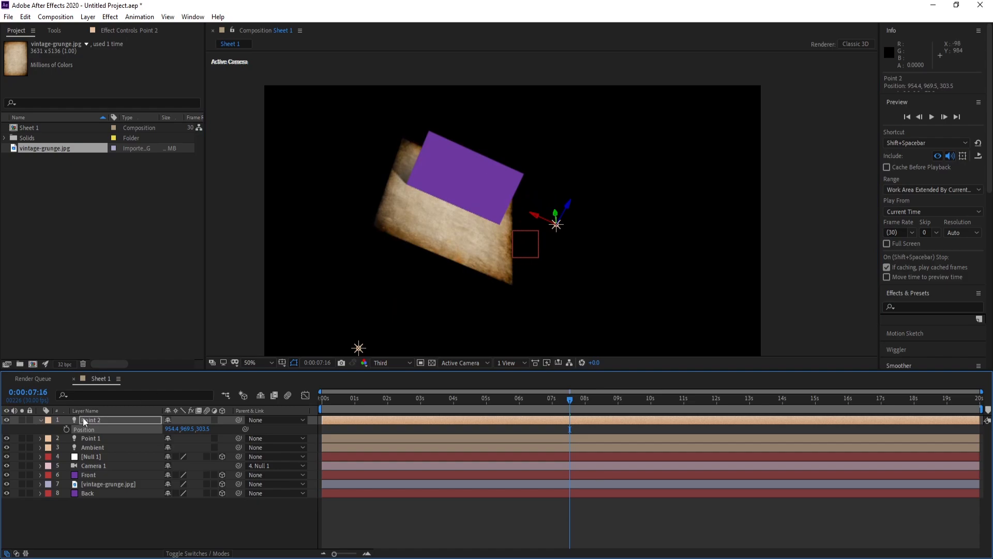
{"action": "left_click", "coordinate": [6, 420]}
{"action": "left_click", "coordinate": [7, 420]}
{"action": "left_click_drag", "start_coordinate": [571, 401], "coordinate": [592, 403]}
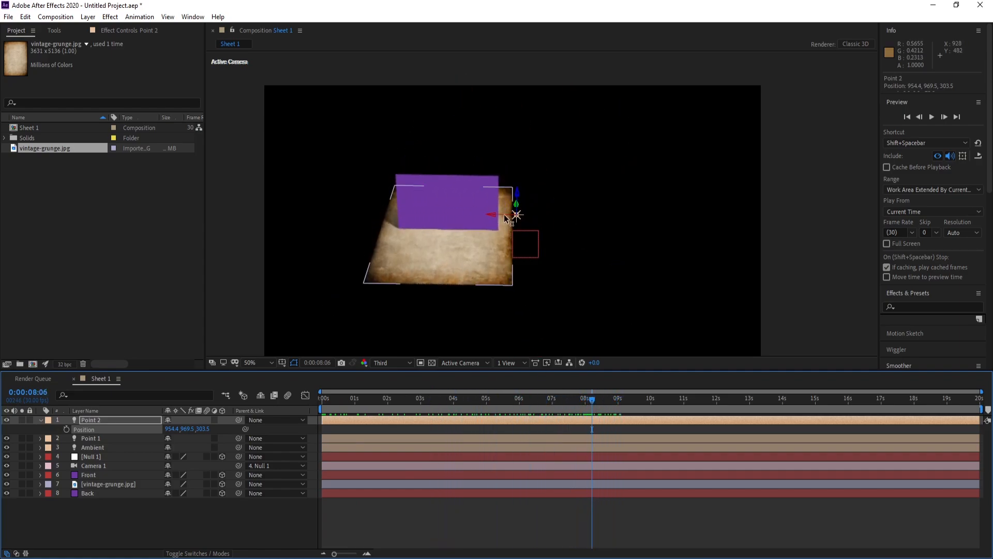
{"action": "left_click_drag", "start_coordinate": [503, 215], "coordinate": [512, 179]}
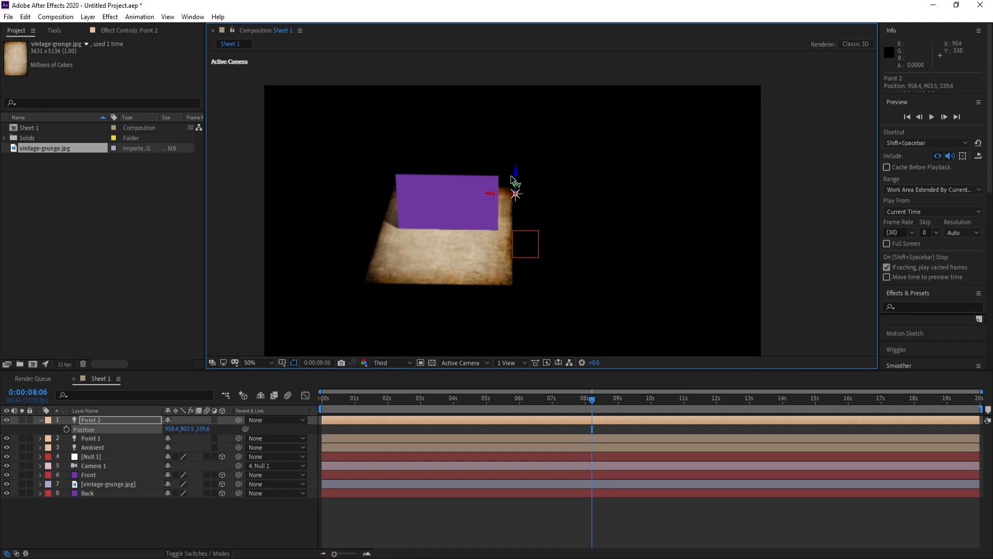
Step: Return Sheet 1 to 0:00:00:00, collapse the Point 2 light's properties and deselect the layer
{"action": "left_click_drag", "start_coordinate": [582, 400], "coordinate": [201, 413]}
{"action": "left_click", "coordinate": [40, 420]}
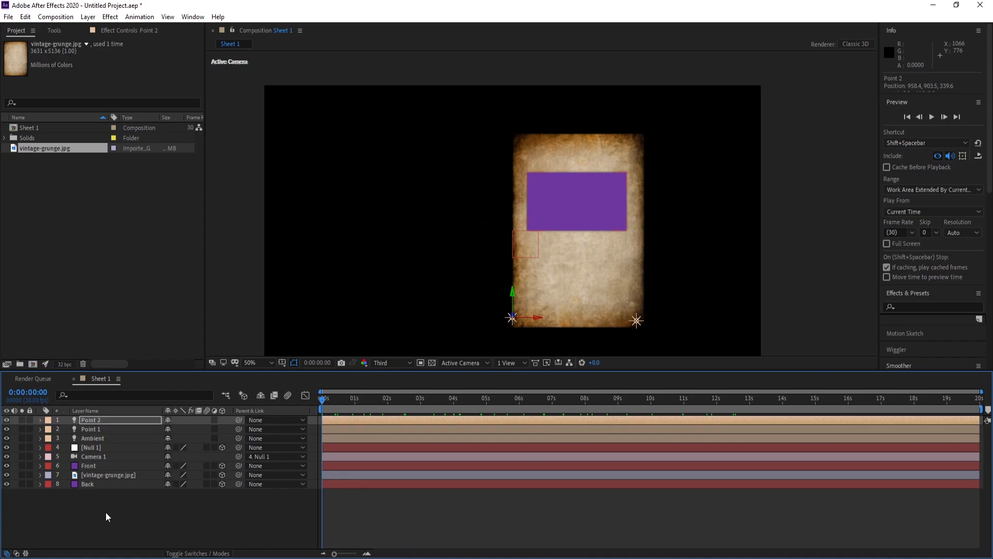
{"action": "left_click", "coordinate": [150, 532]}
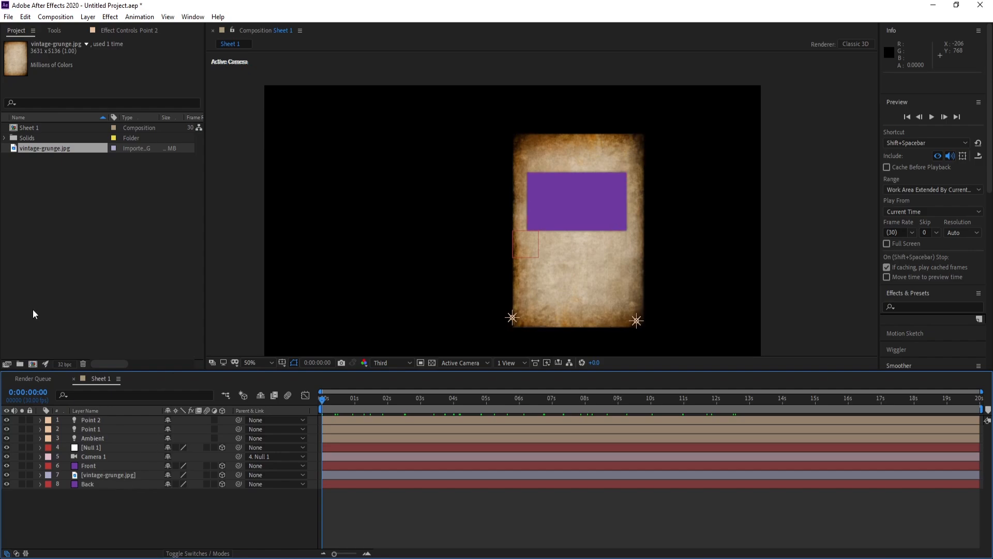
Step: Create a new 1920 x 1080, 30 fps composition named Final Book with a duration of 0:01:20:00
{"action": "left_click", "coordinate": [26, 128]}
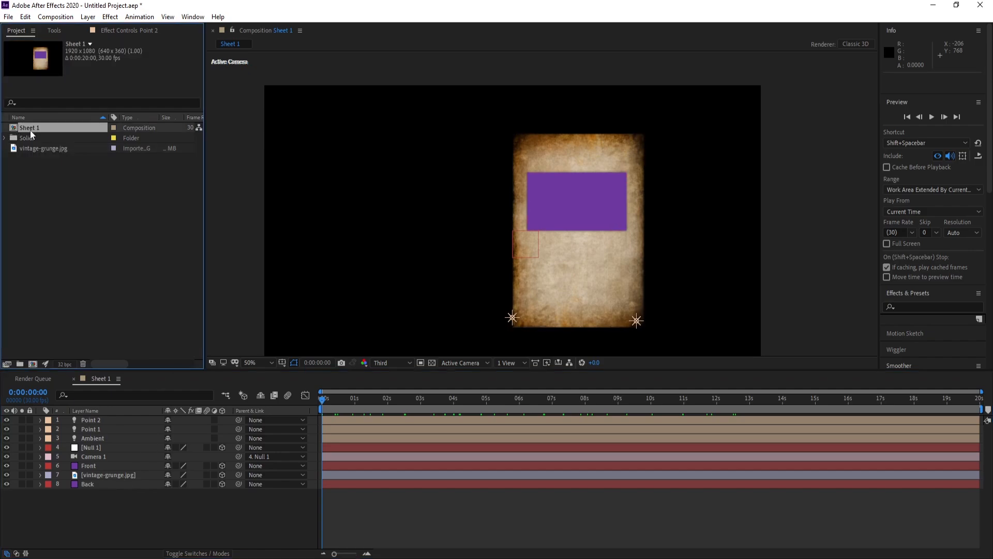
{"action": "left_click", "coordinate": [56, 17]}
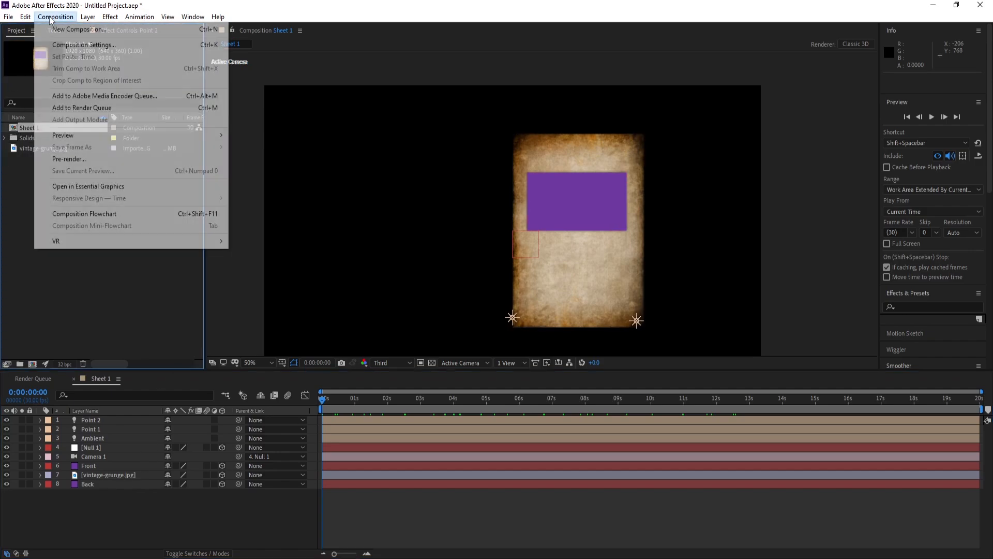
{"action": "left_click", "coordinate": [72, 42]}
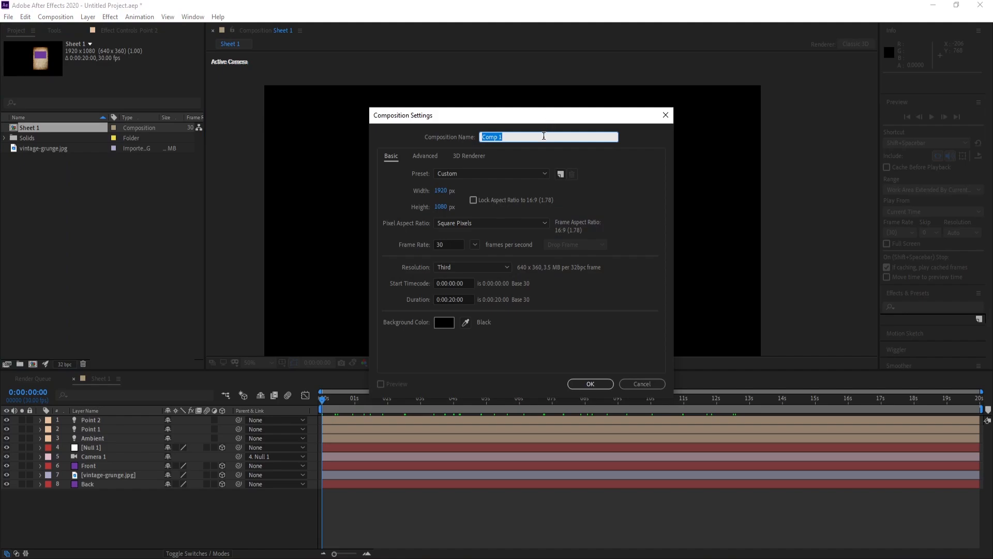
{"action": "type", "text": "Final Book"}
{"action": "left_click", "coordinate": [448, 300]}
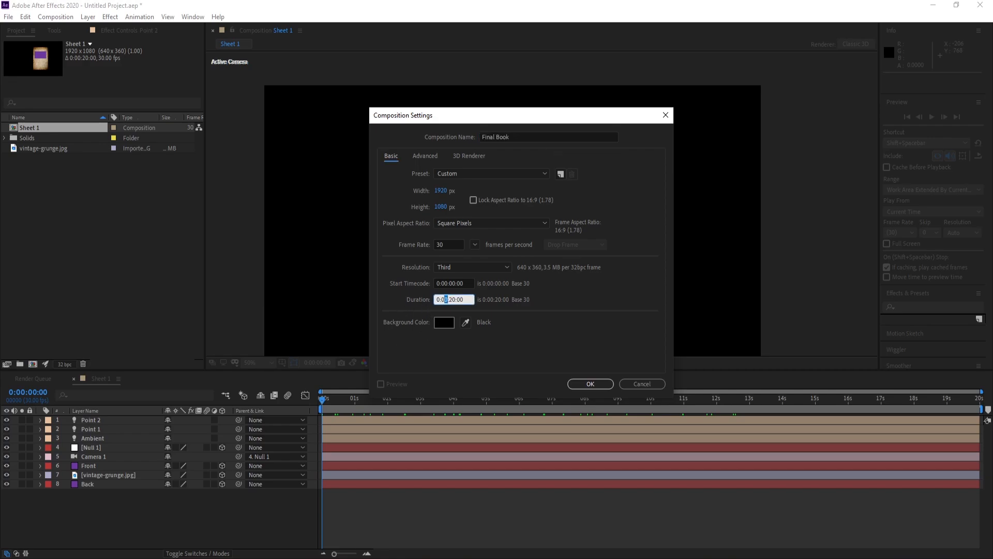
{"action": "type", "text": "1"}
{"action": "left_click", "coordinate": [493, 356]}
{"action": "left_click", "coordinate": [589, 384]}
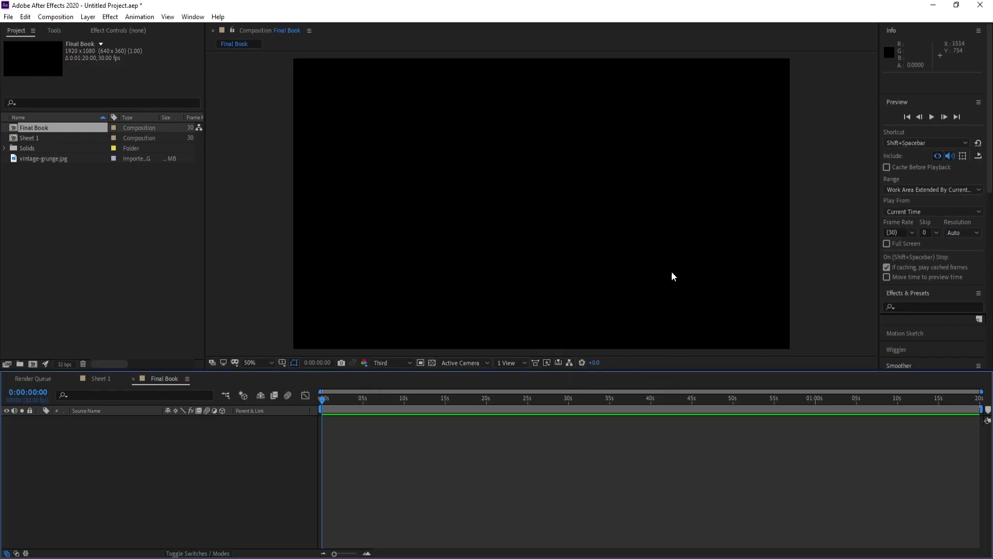
Step: Duplicate the Sheet 1 composition and add both sheets to Final Book, with Sheet 1 above the copy
{"action": "left_click", "coordinate": [27, 137]}
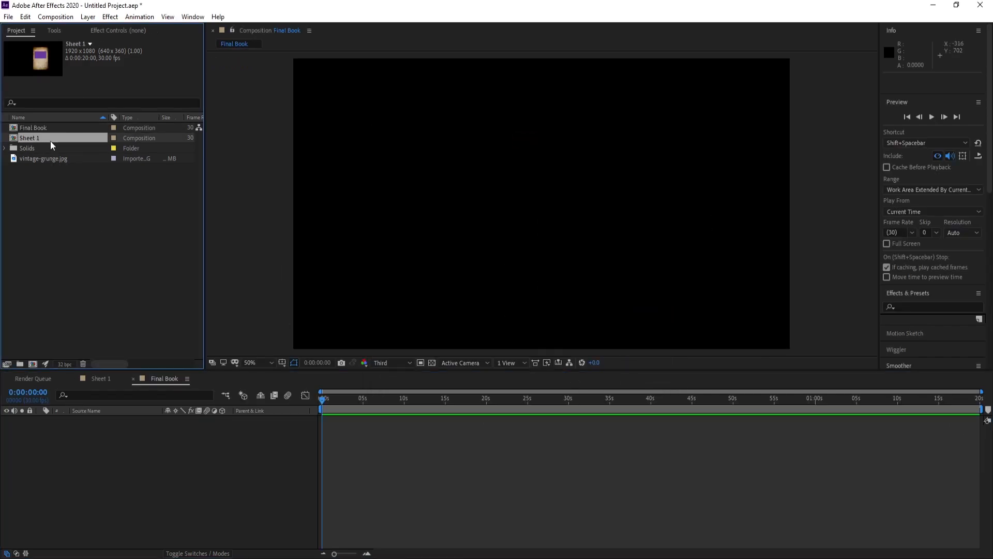
{"action": "key", "text": "ctrl+d"}
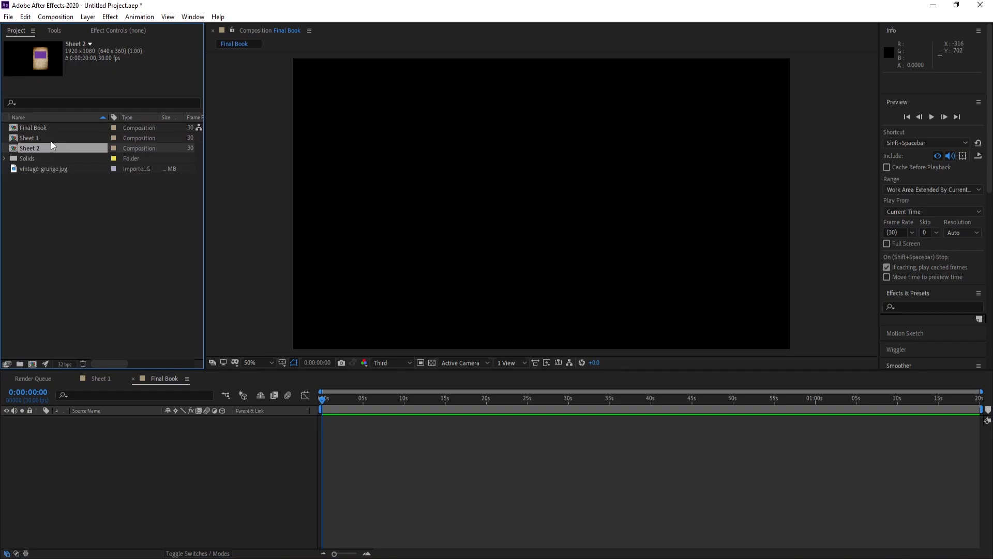
{"action": "left_click", "coordinate": [33, 139]}
{"action": "left_click", "coordinate": [32, 150], "text": "shift"}
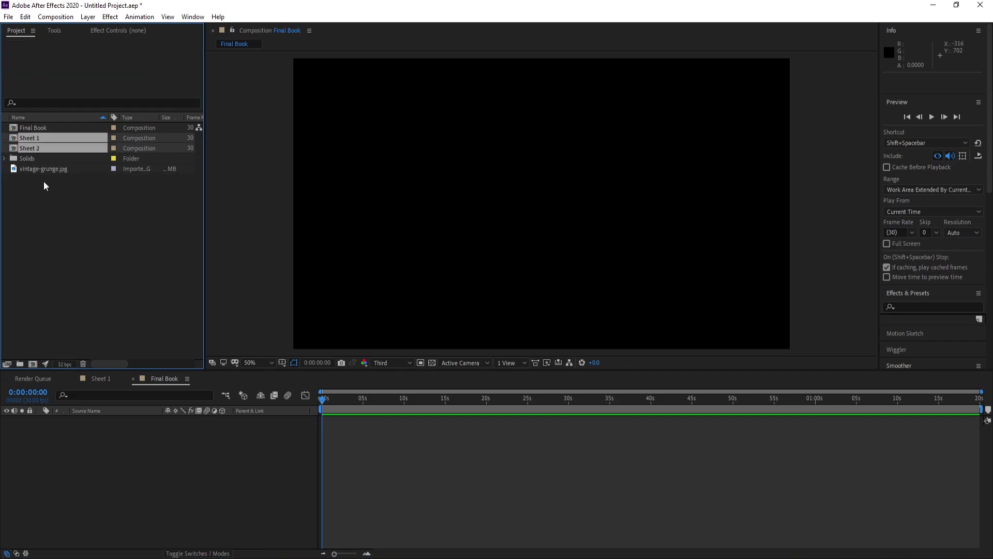
{"action": "left_click_drag", "start_coordinate": [30, 151], "coordinate": [57, 427]}
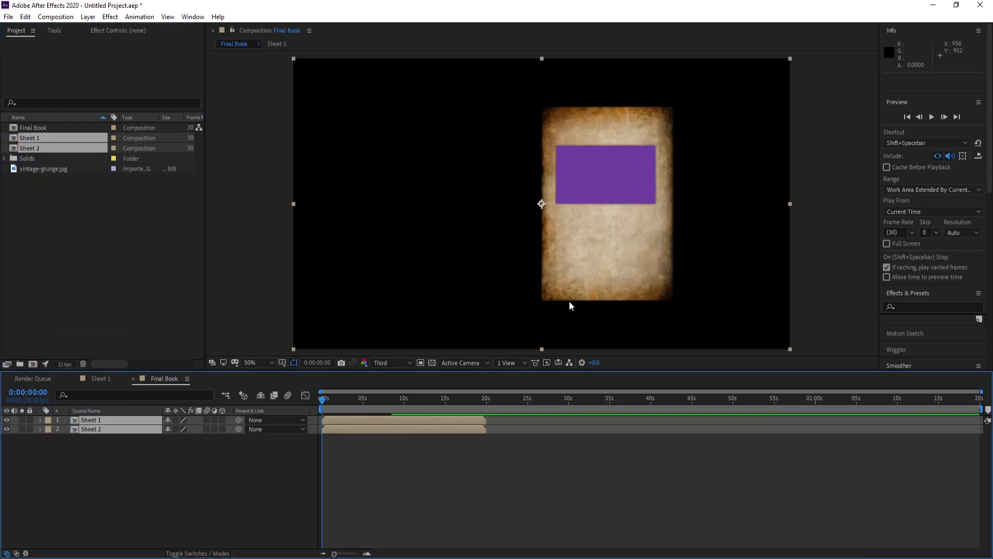
Step: Set the Final Book preview resolution to Full and go to 0:00:06:00 with no layers selected
{"action": "left_click", "coordinate": [410, 364]}
{"action": "left_click", "coordinate": [400, 385]}
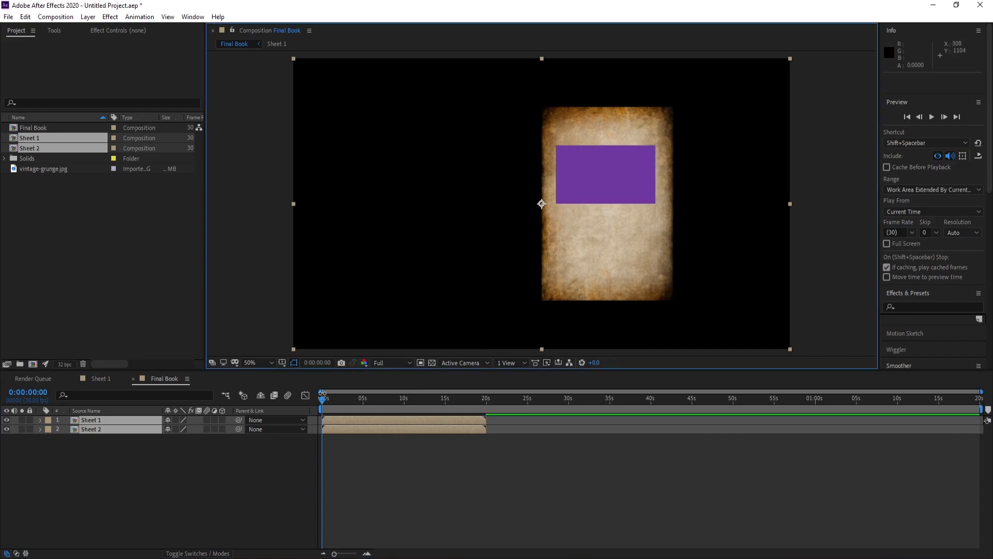
{"action": "left_click_drag", "start_coordinate": [323, 399], "coordinate": [371, 404]}
{"action": "left_click", "coordinate": [44, 393]}
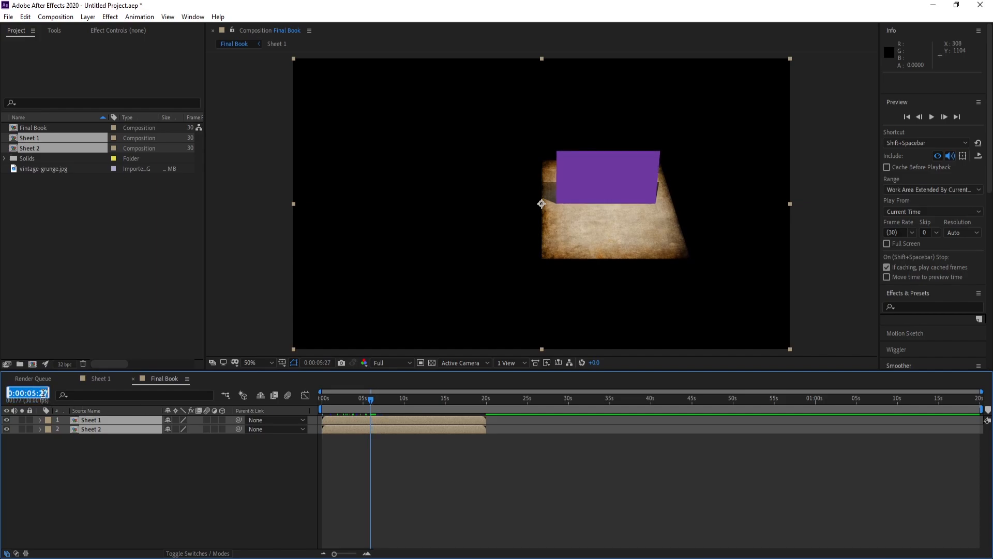
{"action": "type", "text": "600"}
{"action": "key", "text": "Return"}
{"action": "left_click", "coordinate": [71, 489]}
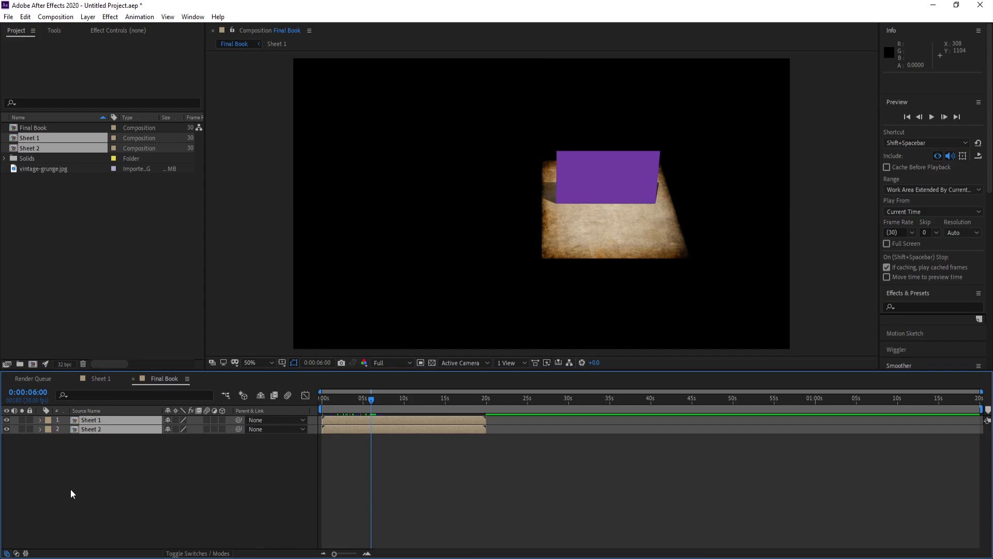
Step: Shift the Sheet 2 layer in time so that it starts exactly at 0:00:06:00
{"action": "left_click", "coordinate": [93, 430]}
{"action": "left_click_drag", "start_coordinate": [339, 433], "coordinate": [388, 434]}
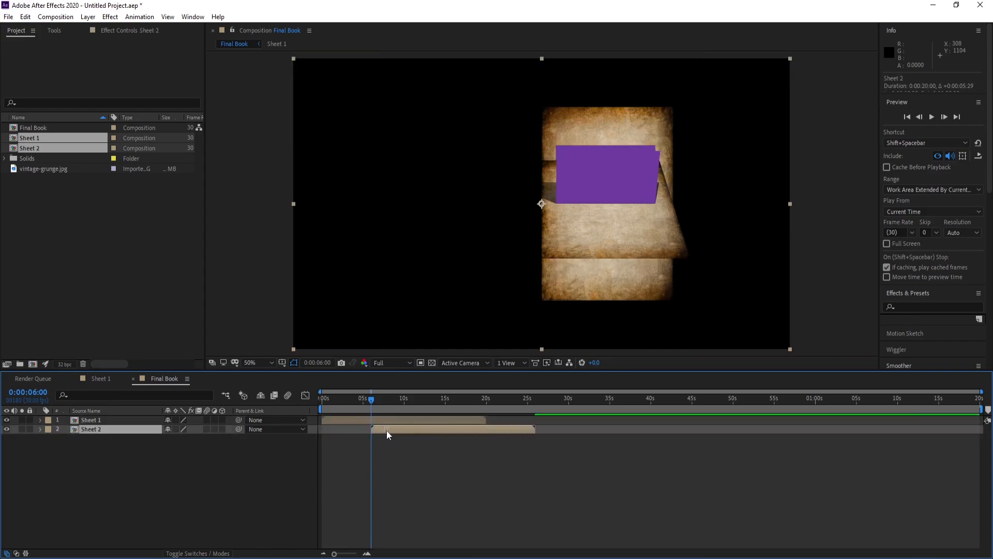
{"action": "left_click_drag", "start_coordinate": [335, 554], "coordinate": [363, 556]}
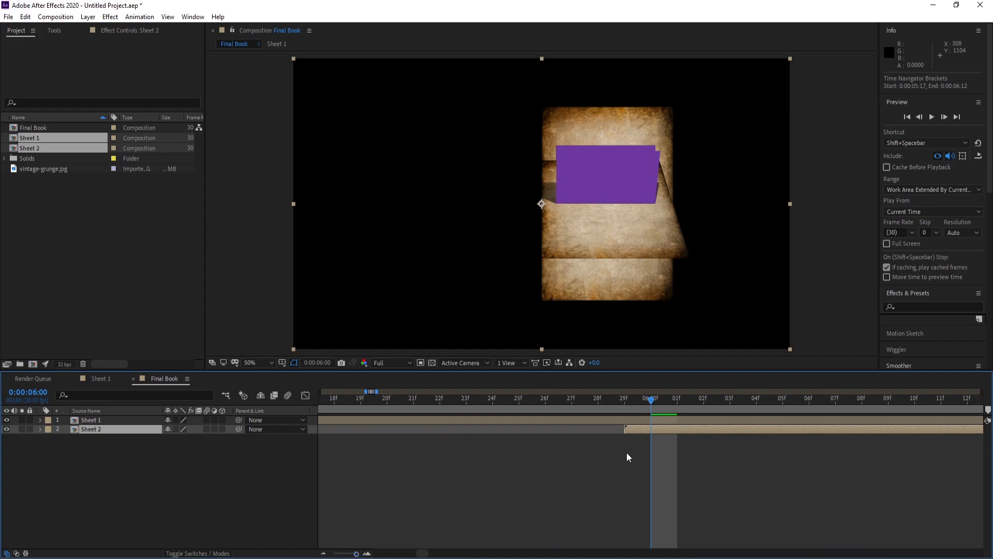
{"action": "left_click_drag", "start_coordinate": [627, 429], "coordinate": [654, 430]}
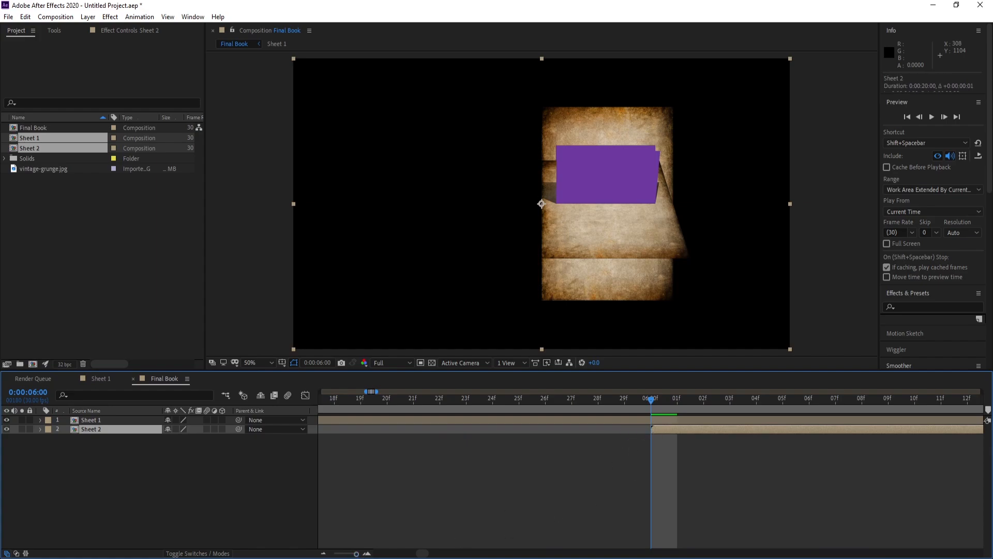
{"action": "left_click_drag", "start_coordinate": [356, 553], "coordinate": [334, 555]}
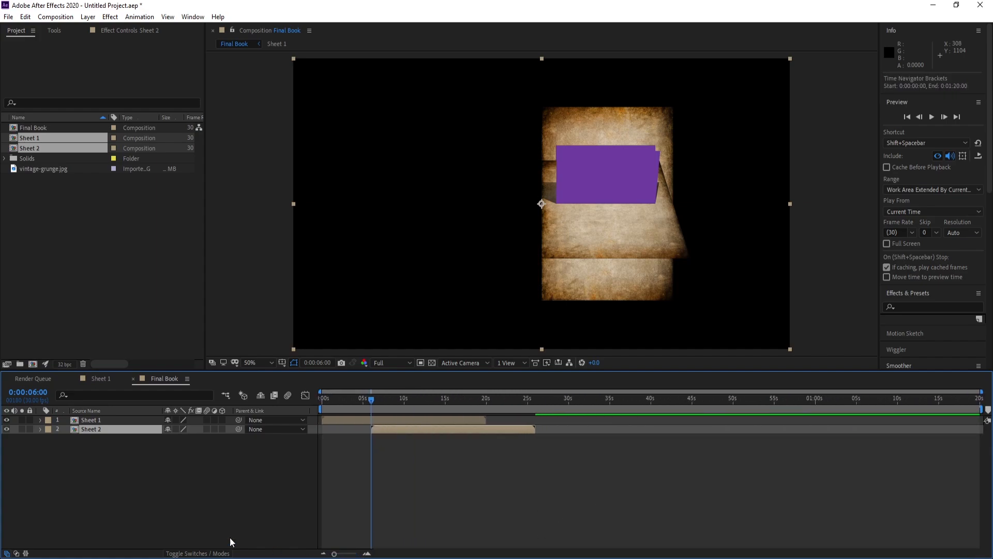
Step: In the Sheet 2 composition, remove the X Rotation keyframes from Null 1 at 0:00:07:01, keeping a constant 60° tilt
{"action": "double_click", "coordinate": [95, 429]}
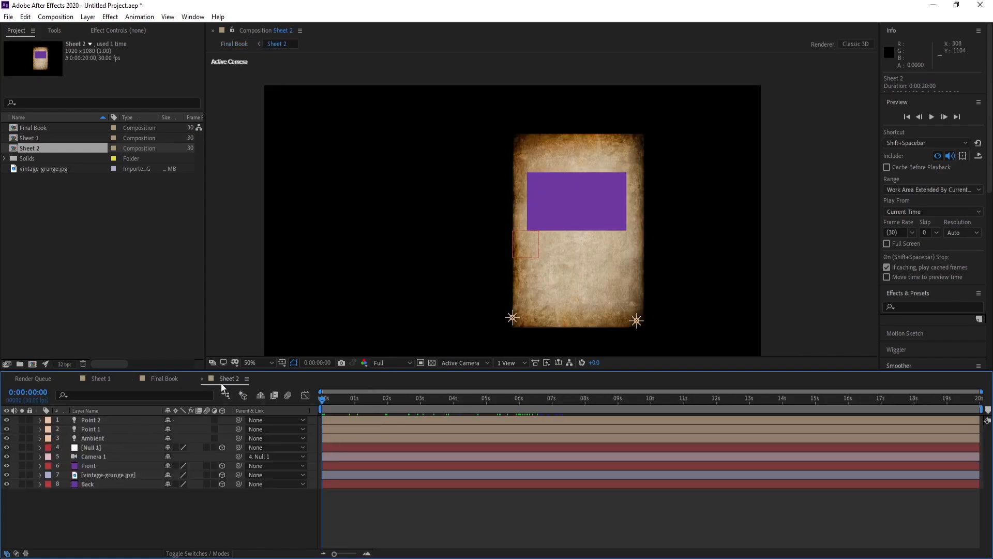
{"action": "left_click", "coordinate": [92, 448]}
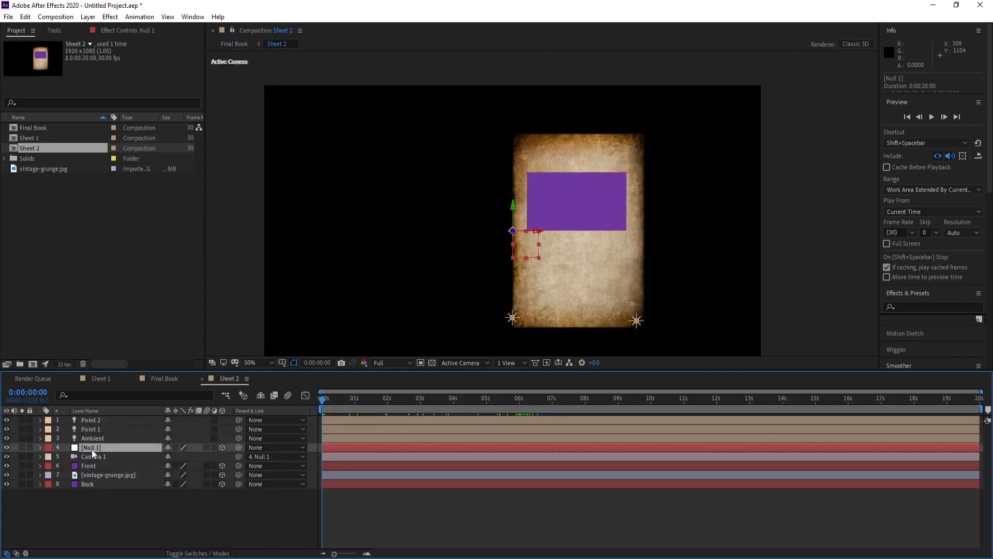
{"action": "key", "text": "u"}
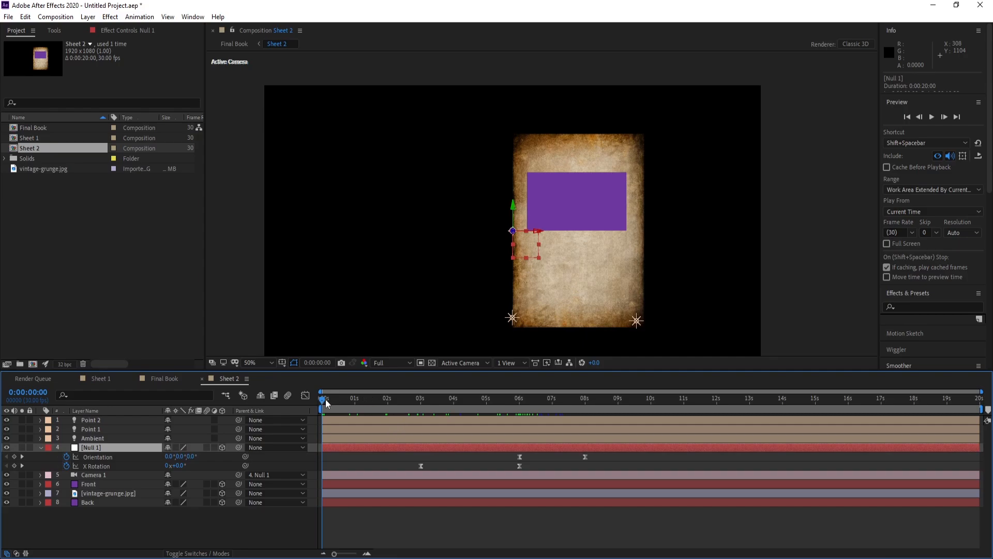
{"action": "left_click_drag", "start_coordinate": [324, 399], "coordinate": [553, 408]}
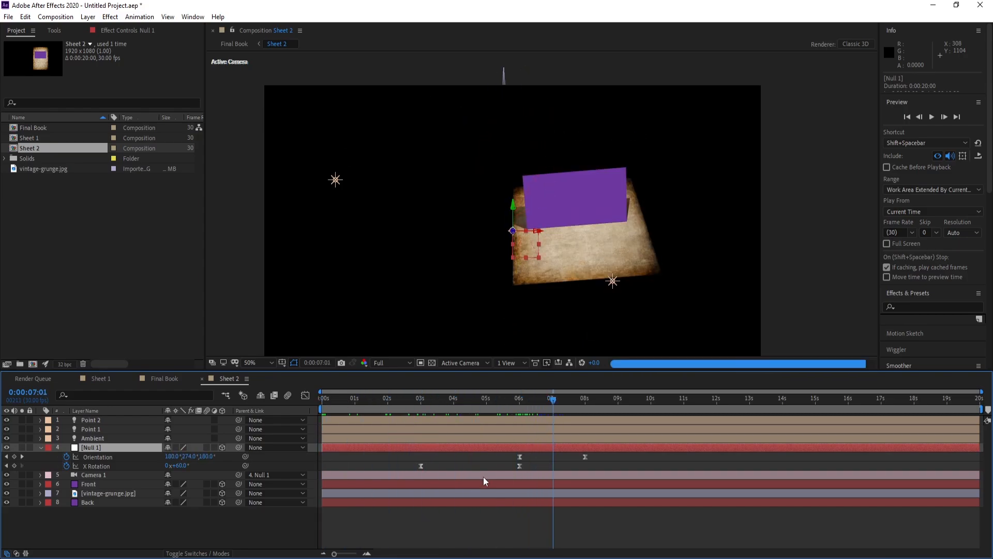
{"action": "left_click", "coordinate": [66, 465]}
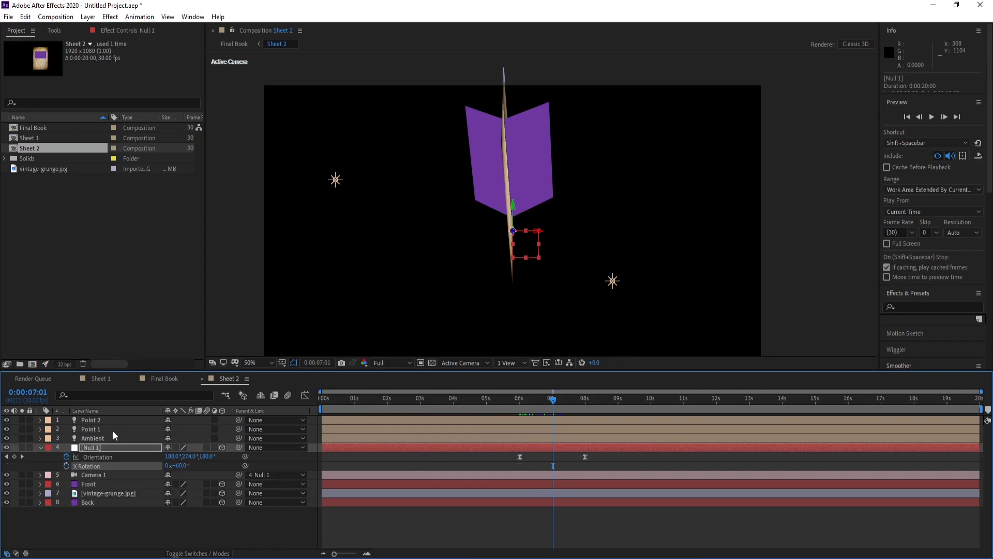
Step: Return to Final Book, set the preview resolution to Third and review both page turns between about 6 and 13 seconds
{"action": "left_click", "coordinate": [159, 383]}
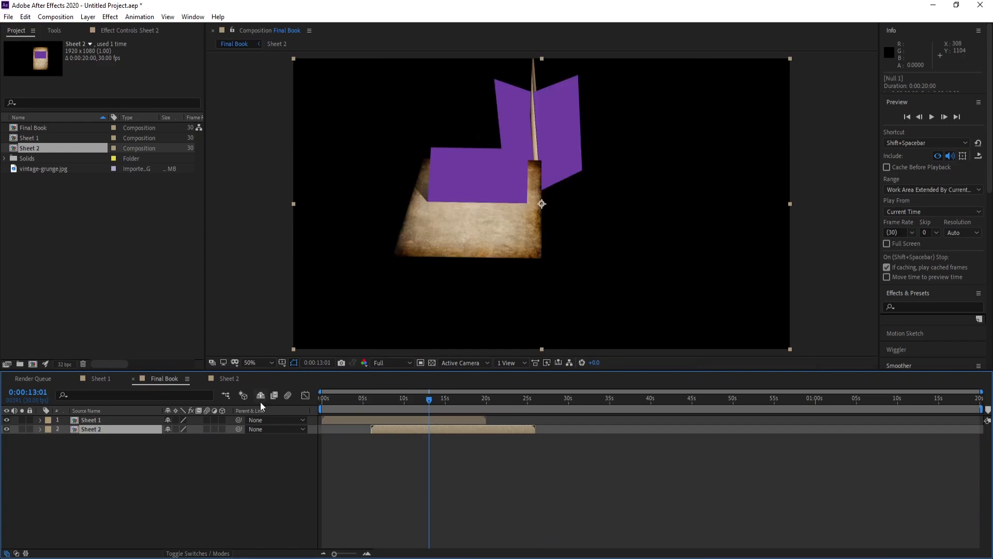
{"action": "left_click", "coordinate": [370, 402]}
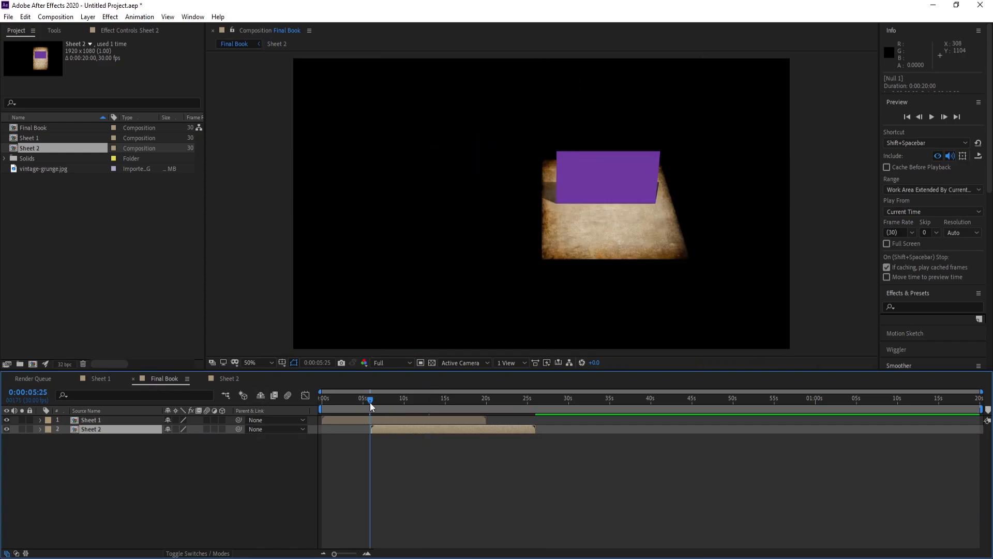
{"action": "left_click_drag", "start_coordinate": [370, 402], "coordinate": [391, 403]}
{"action": "left_click", "coordinate": [383, 363]}
{"action": "left_click", "coordinate": [381, 405]}
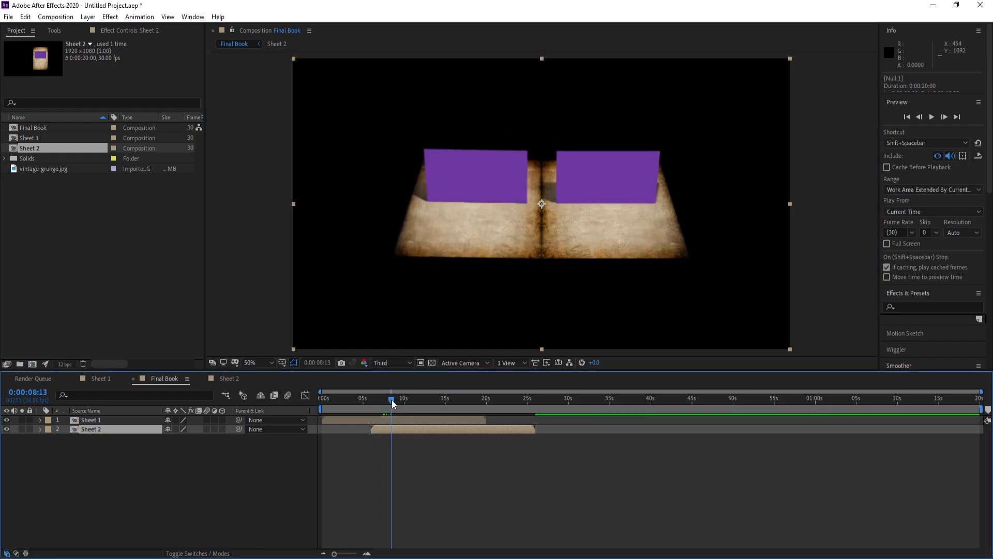
{"action": "left_click_drag", "start_coordinate": [392, 399], "coordinate": [433, 402]}
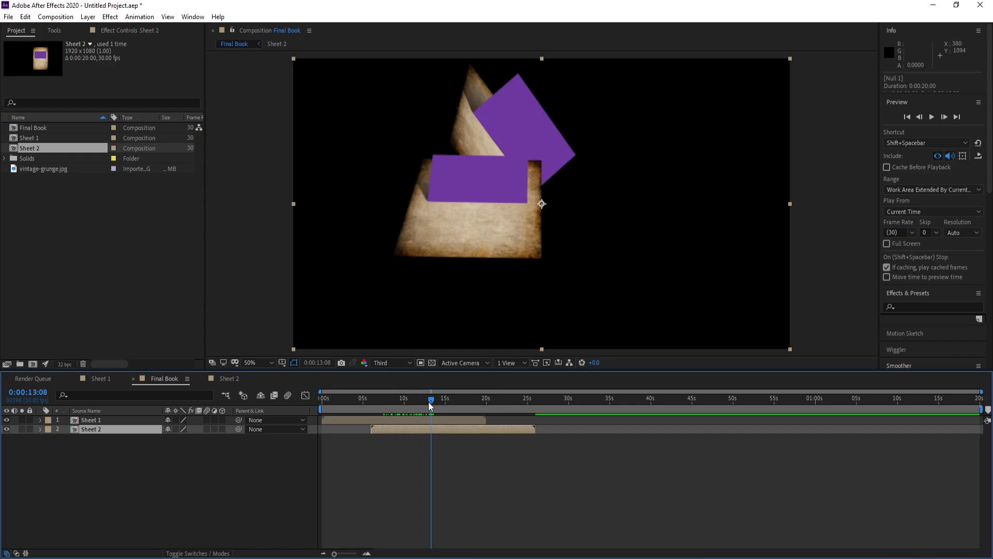
Step: Split the Sheet 2 layer at 0:00:12:00, move its second part above Sheet 1 and check the page turn
{"action": "left_click_drag", "start_coordinate": [430, 401], "coordinate": [421, 404]}
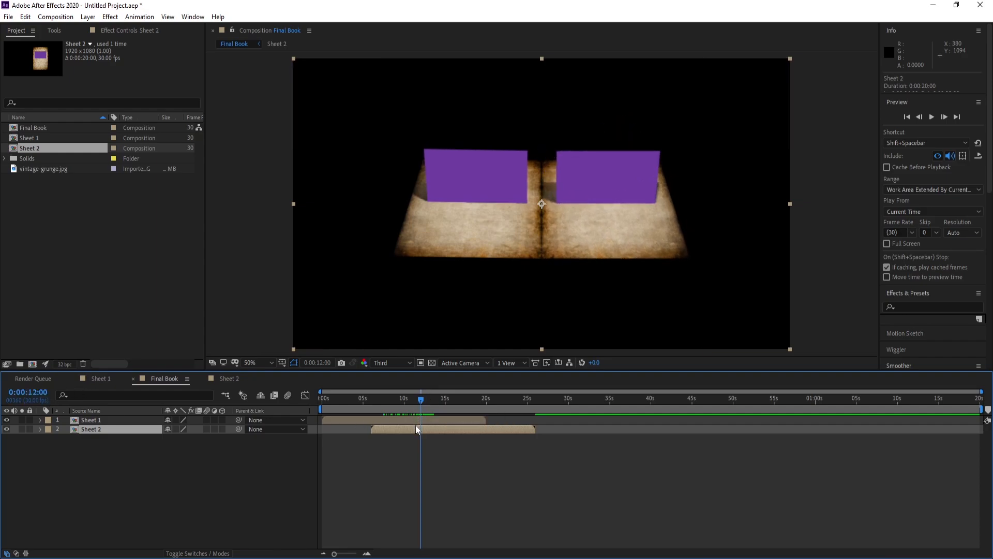
{"action": "left_click", "coordinate": [26, 16]}
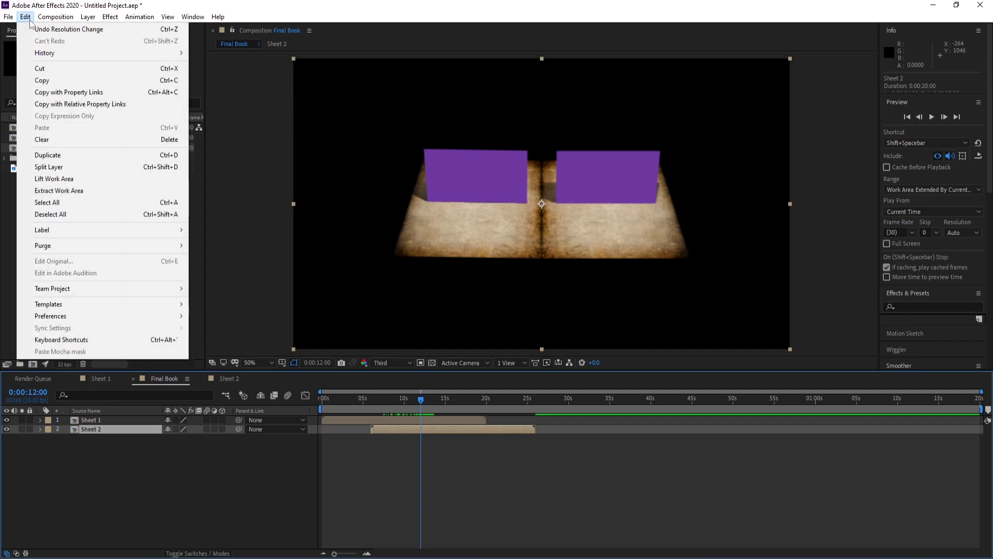
{"action": "left_click", "coordinate": [57, 170]}
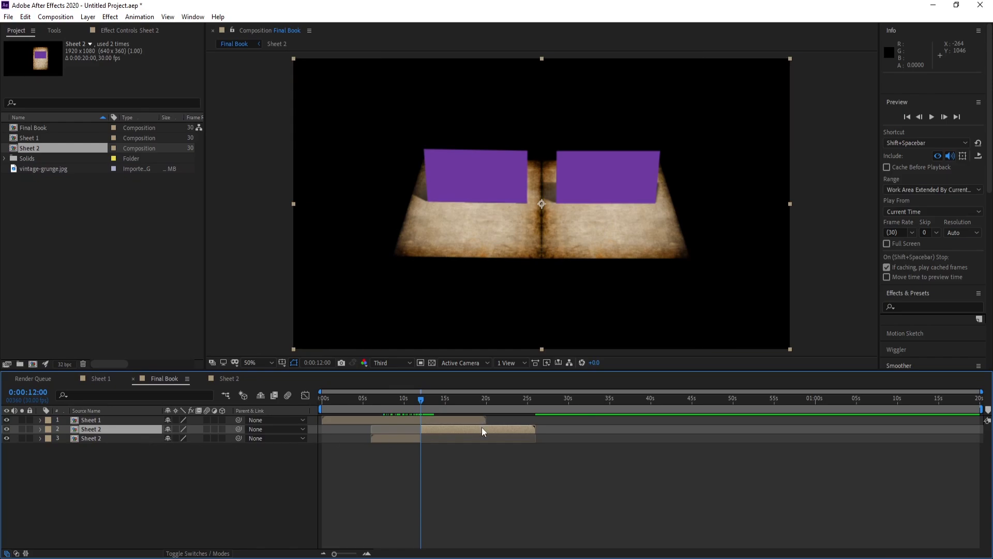
{"action": "left_click_drag", "start_coordinate": [90, 433], "coordinate": [93, 418]}
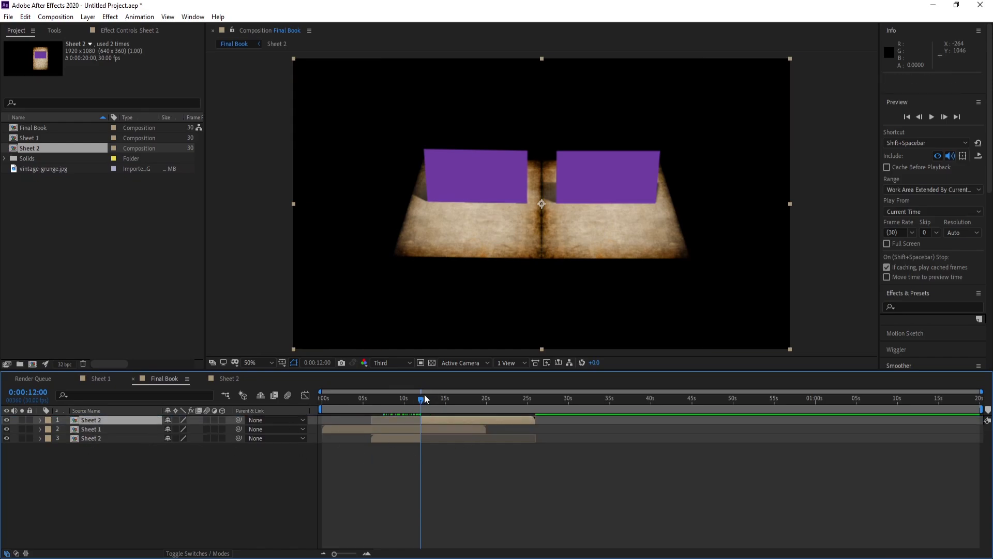
{"action": "mouse_move", "coordinate": [420, 400]}
{"action": "left_mouse_down"}
{"action": "mouse_move", "coordinate": [451, 400]}
{"action": "mouse_move", "coordinate": [352, 417]}
{"action": "mouse_move", "coordinate": [443, 409]}
{"action": "mouse_move", "coordinate": [432, 411]}
{"action": "left_mouse_up"}
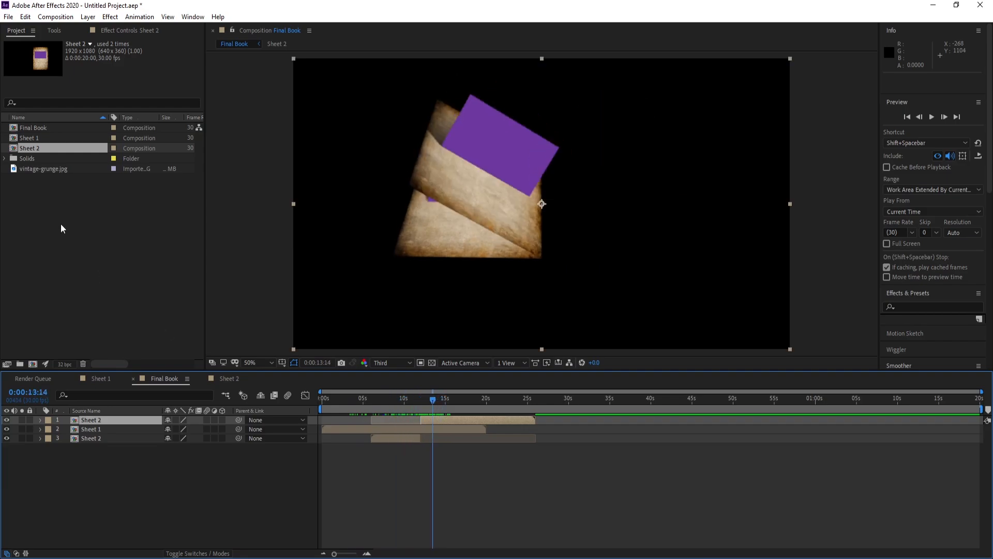
Step: Duplicate the Sheet 2 composition four times in the project to make further pages
{"action": "left_click", "coordinate": [32, 150]}
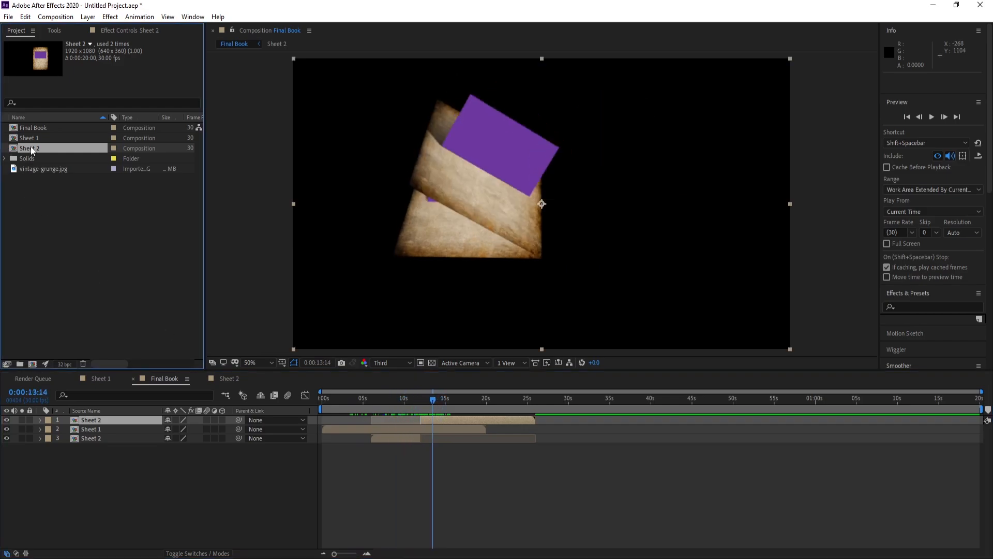
{"action": "key", "text": "ctrl+d"}
{"action": "key", "text": "ctrl+d"}
{"action": "key", "text": "ctrl+d"}
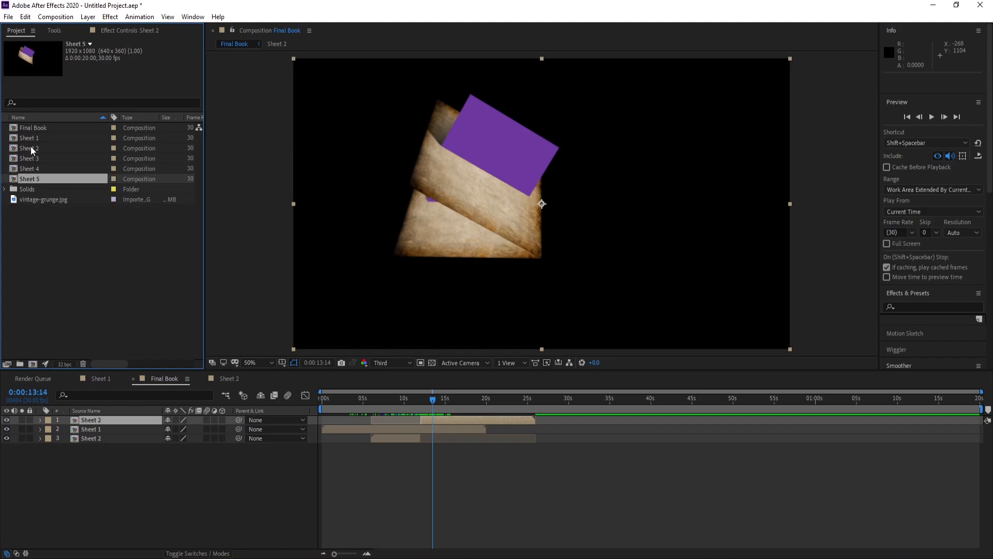
{"action": "key", "text": "ctrl+d"}
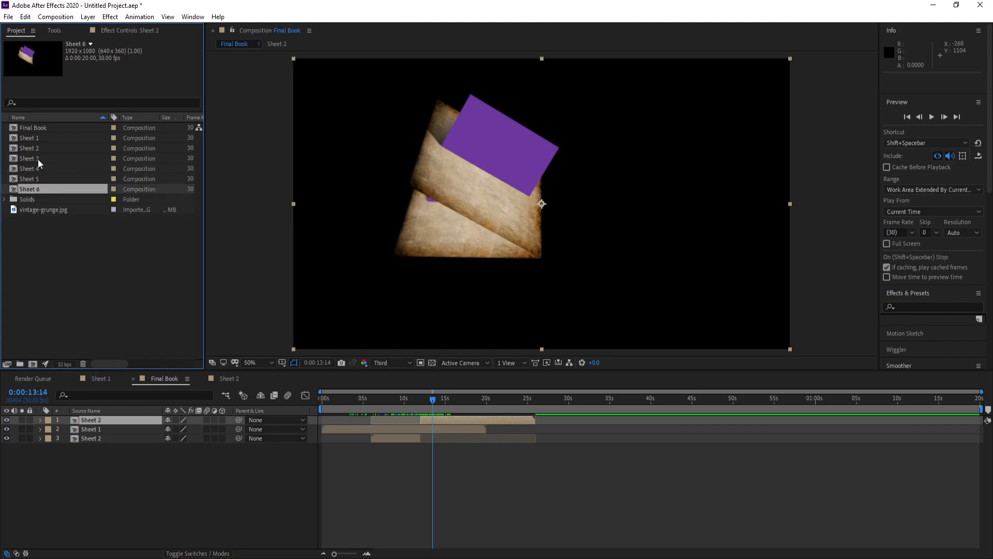
Step: Add the Sheet 3, Sheet 4, Sheet 5 and Sheet 6 compositions to Final Book below the existing layers
{"action": "left_click", "coordinate": [38, 160]}
{"action": "left_click", "coordinate": [39, 170], "text": "ctrl"}
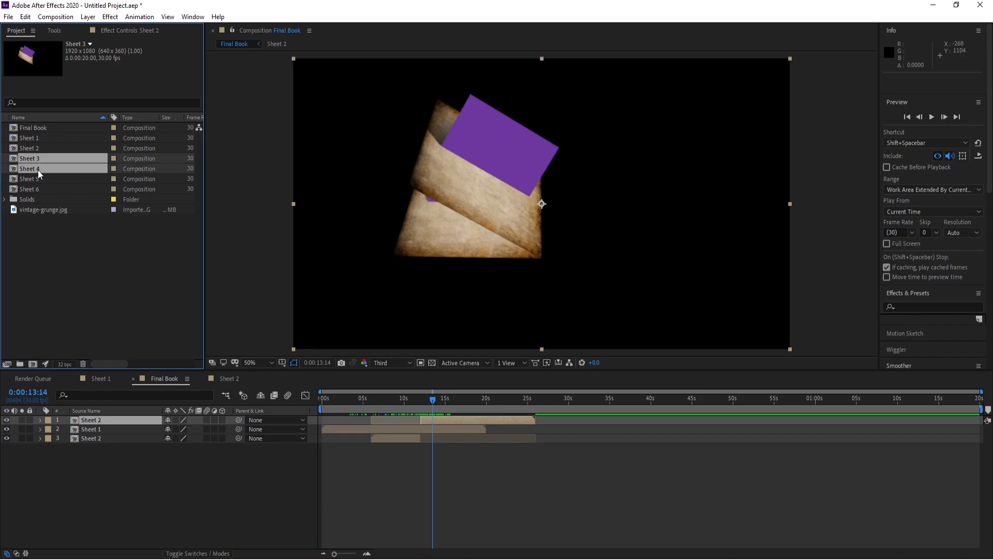
{"action": "left_click", "coordinate": [38, 179], "text": "ctrl"}
{"action": "left_click", "coordinate": [38, 189], "text": "ctrl"}
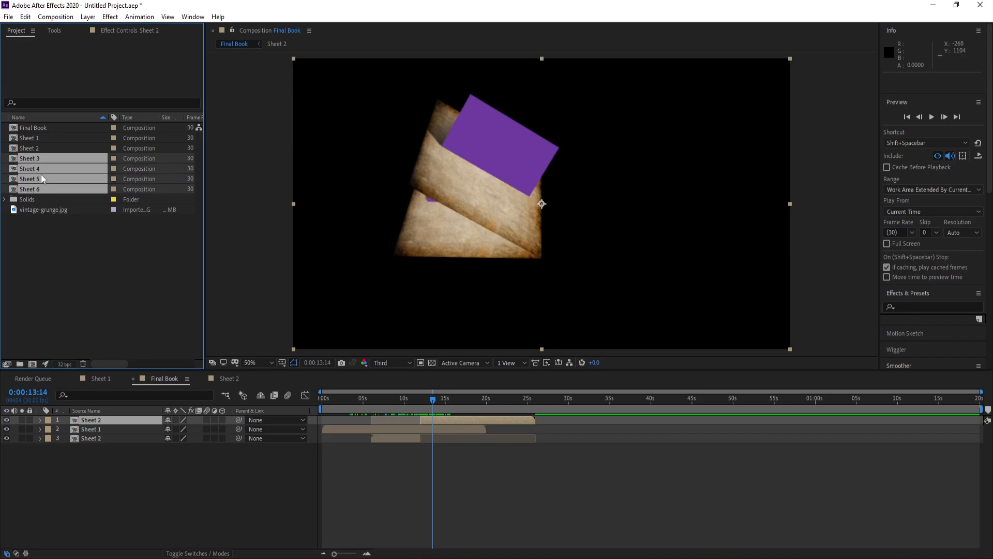
{"action": "left_click_drag", "start_coordinate": [42, 175], "coordinate": [76, 457]}
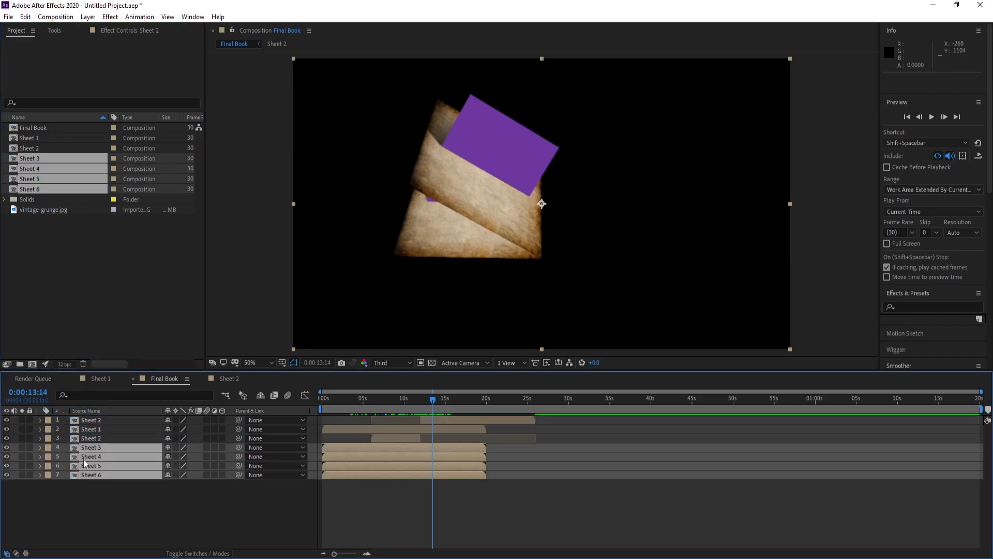
{"action": "left_click", "coordinate": [100, 496]}
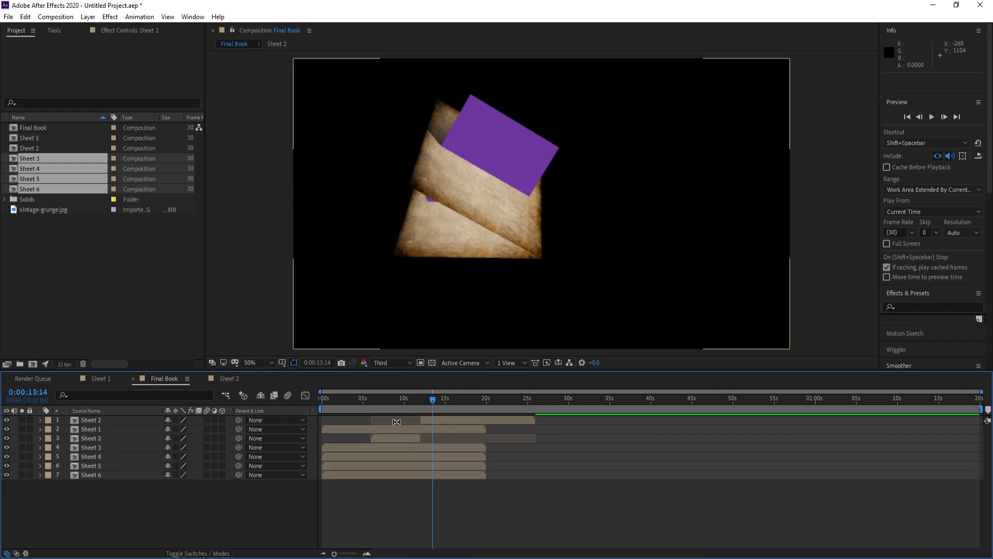
Step: Shift the Sheet 3 layer to start at 0:00:12:00 and hide the Sheet 4, Sheet 5 and Sheet 6 layers
{"action": "left_click", "coordinate": [394, 403]}
{"action": "key", "text": "space"}
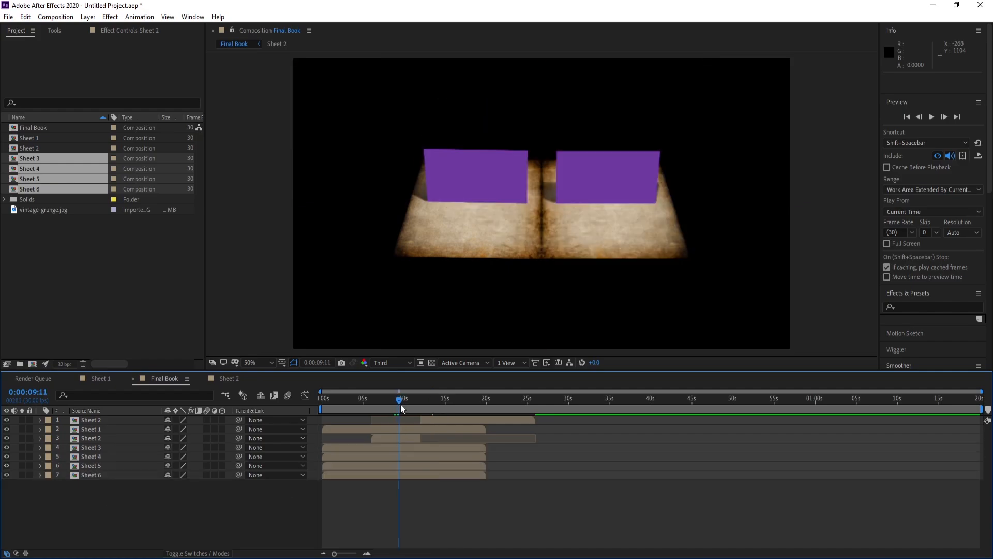
{"action": "mouse_move", "coordinate": [418, 404]}
{"action": "left_mouse_down"}
{"action": "mouse_move", "coordinate": [428, 405]}
{"action": "mouse_move", "coordinate": [420, 400]}
{"action": "left_mouse_up"}
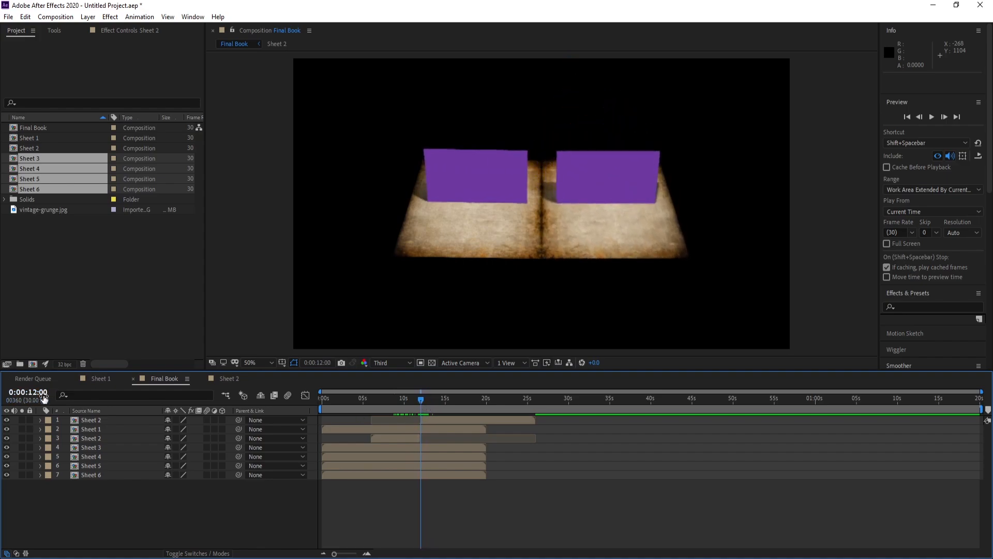
{"action": "left_click", "coordinate": [331, 448]}
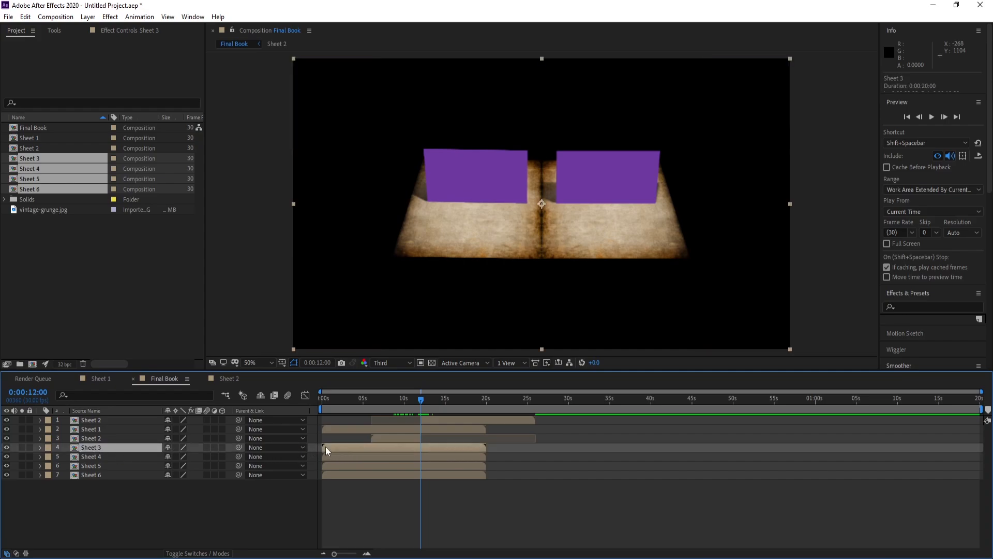
{"action": "left_click_drag", "start_coordinate": [326, 449], "coordinate": [426, 459]}
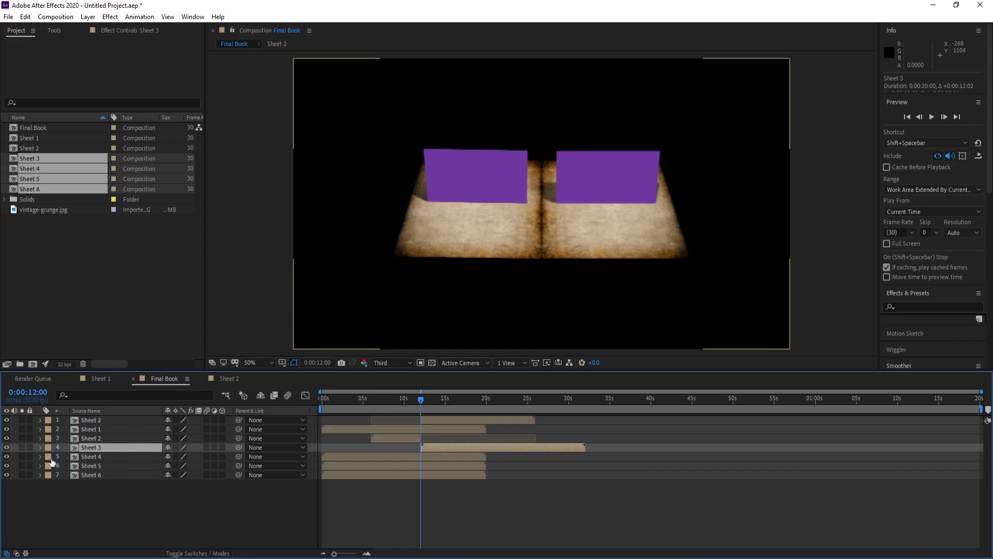
{"action": "left_click_drag", "start_coordinate": [6, 456], "coordinate": [7, 475]}
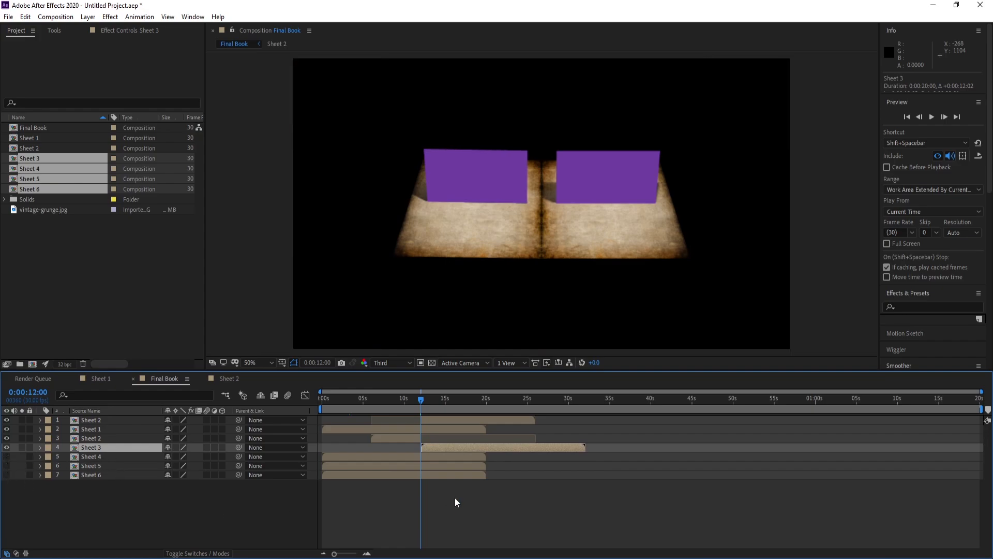
{"action": "key", "text": "semicolon"}
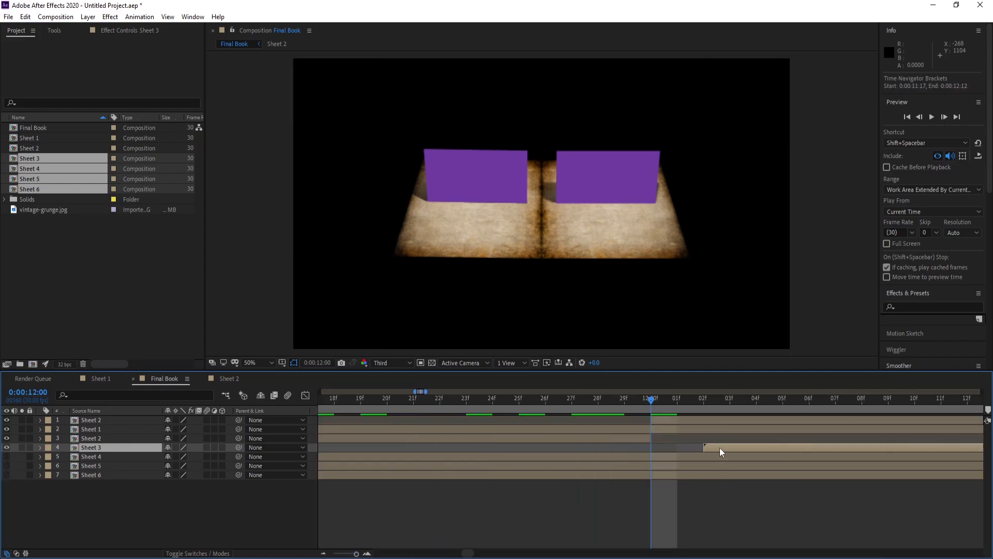
{"action": "left_click_drag", "start_coordinate": [719, 448], "coordinate": [666, 448]}
Step: Split the Sheet 3 layer at 0:00:18:00, move its second part above all other layers and check the page turn
{"action": "left_click_drag", "start_coordinate": [356, 554], "coordinate": [342, 555]}
{"action": "left_click_drag", "start_coordinate": [470, 400], "coordinate": [538, 419]}
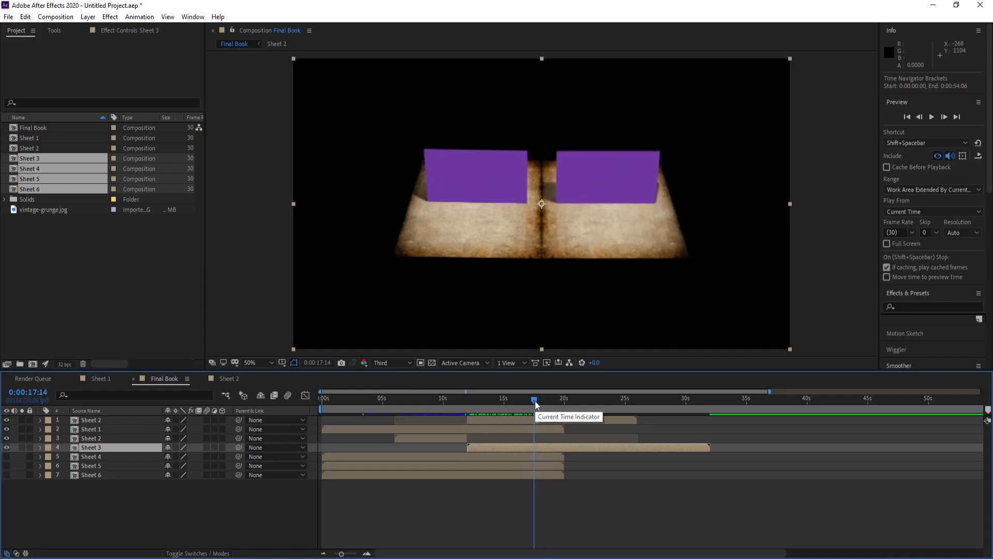
{"action": "mouse_move", "coordinate": [535, 401]}
{"action": "left_mouse_down"}
{"action": "mouse_move", "coordinate": [526, 404]}
{"action": "mouse_move", "coordinate": [541, 406]}
{"action": "left_mouse_up"}
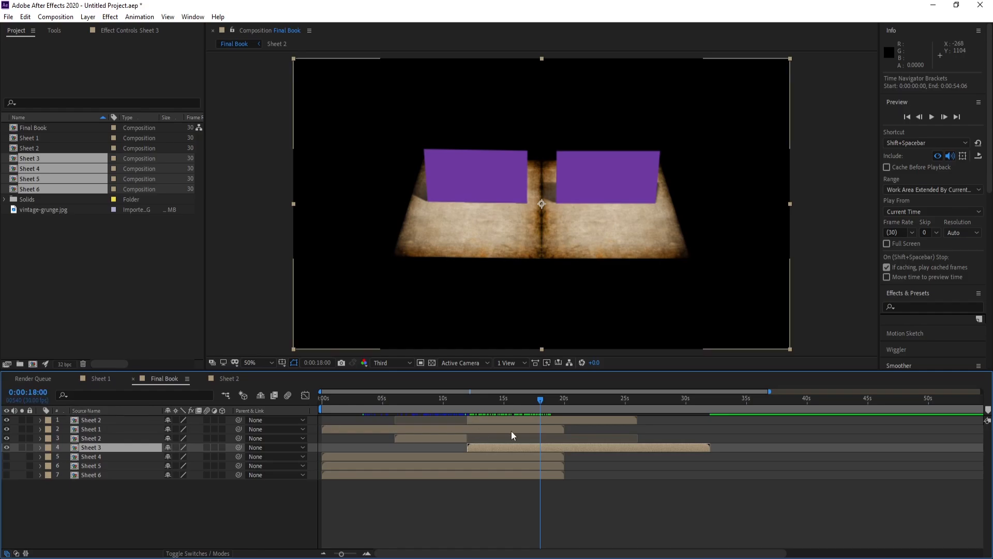
{"action": "left_click", "coordinate": [25, 17]}
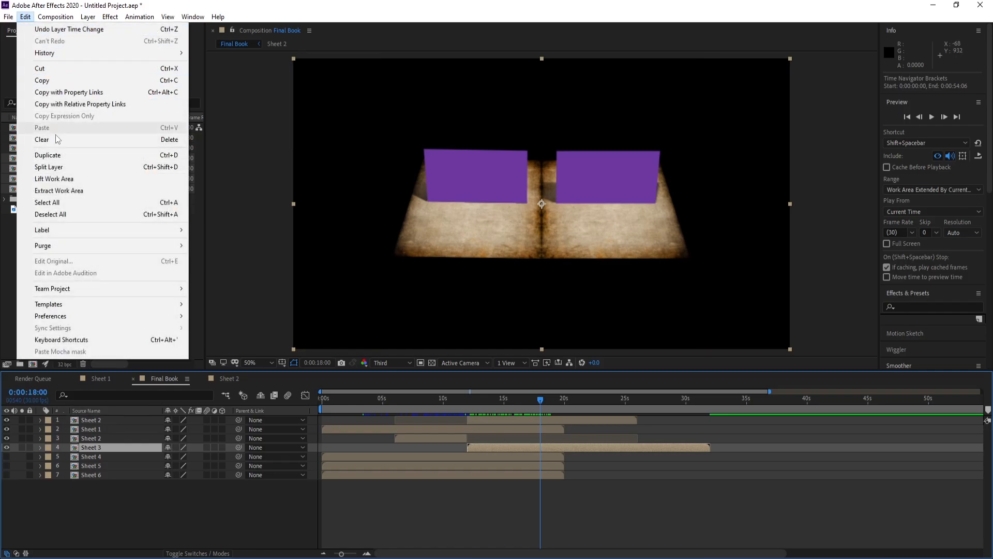
{"action": "left_click", "coordinate": [93, 166]}
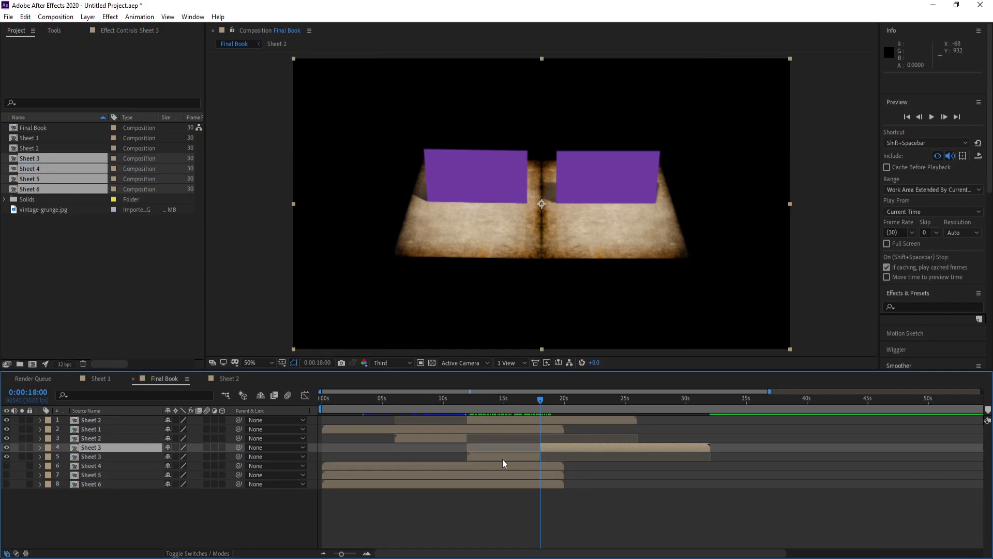
{"action": "left_click_drag", "start_coordinate": [101, 446], "coordinate": [102, 417]}
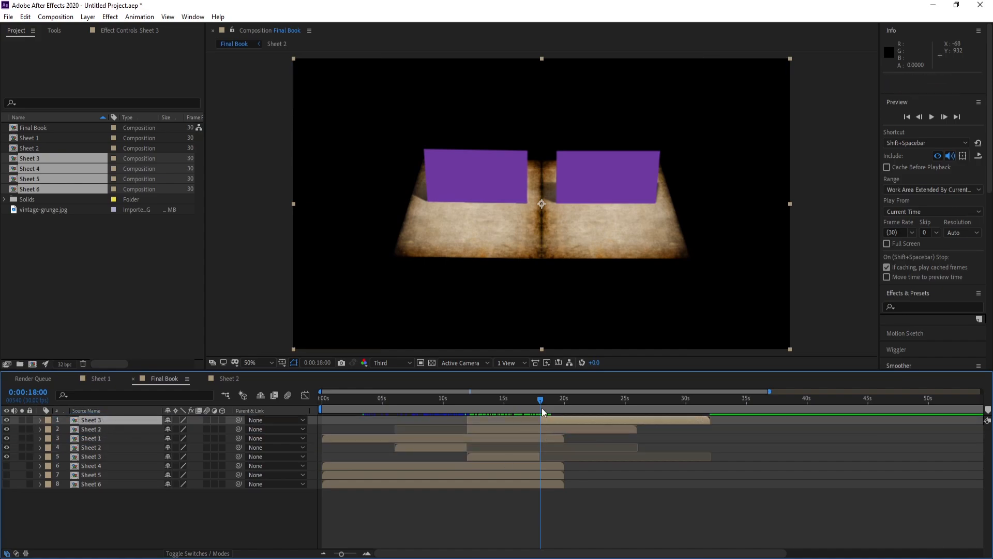
{"action": "left_click_drag", "start_coordinate": [540, 402], "coordinate": [565, 405]}
{"action": "left_click_drag", "start_coordinate": [572, 404], "coordinate": [542, 411]}
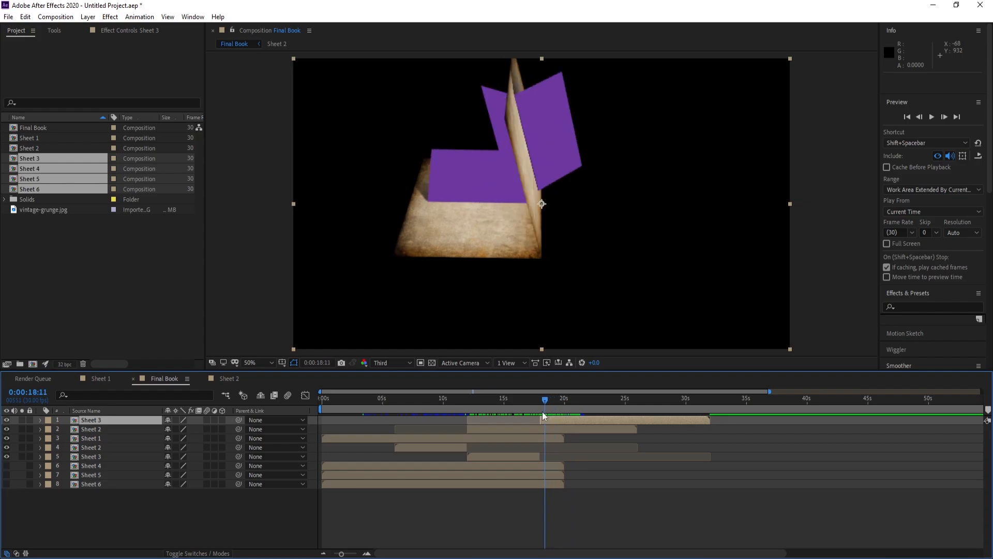
Step: Select the Sheet 4 layer and make it visible again
{"action": "left_click", "coordinate": [98, 467]}
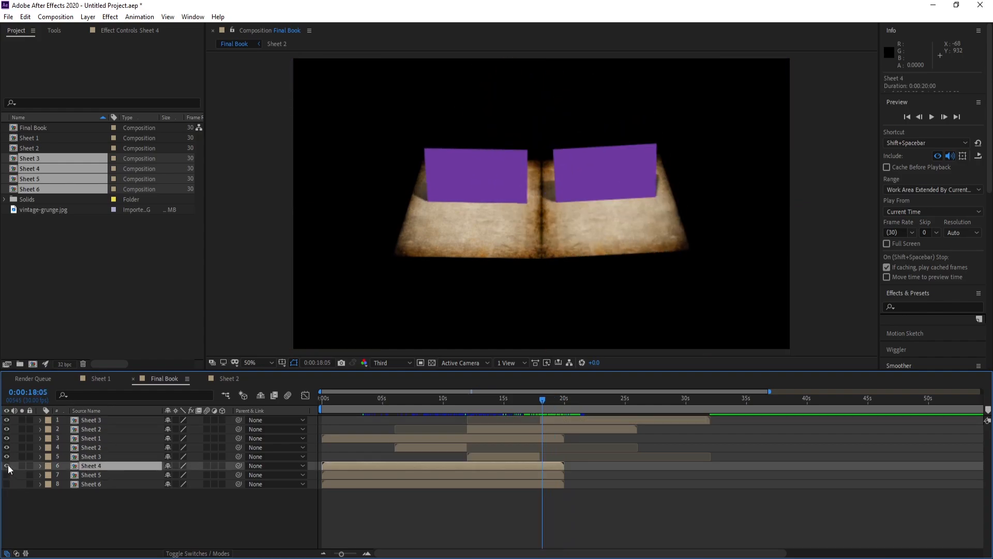
Step: Make the Sheet 4 layer visible and shift it in time to start at 0:00:18:00, where the lower Sheet 3 clip ends
{"action": "left_click", "coordinate": [7, 466]}
{"action": "left_click_drag", "start_coordinate": [328, 466], "coordinate": [509, 474]}
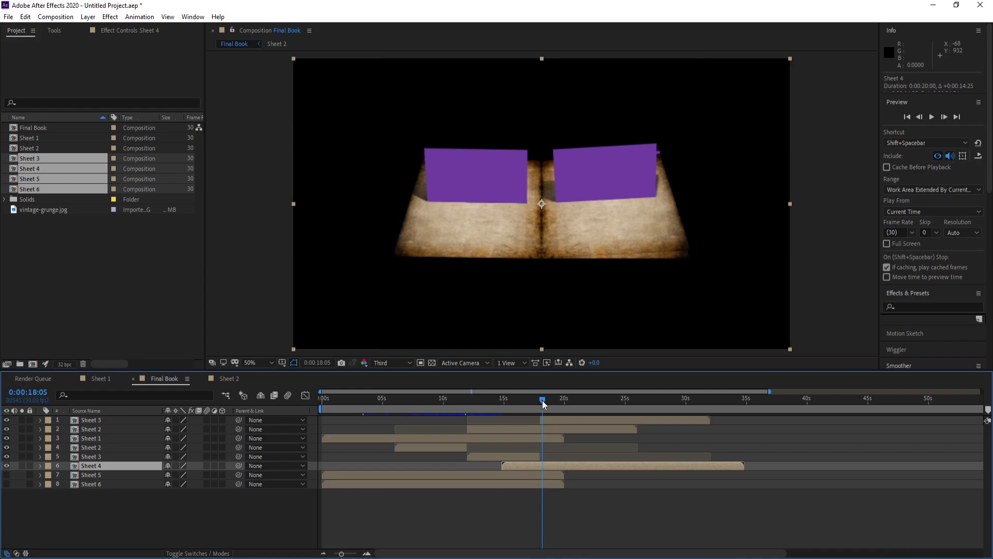
{"action": "left_click_drag", "start_coordinate": [542, 400], "coordinate": [541, 400]}
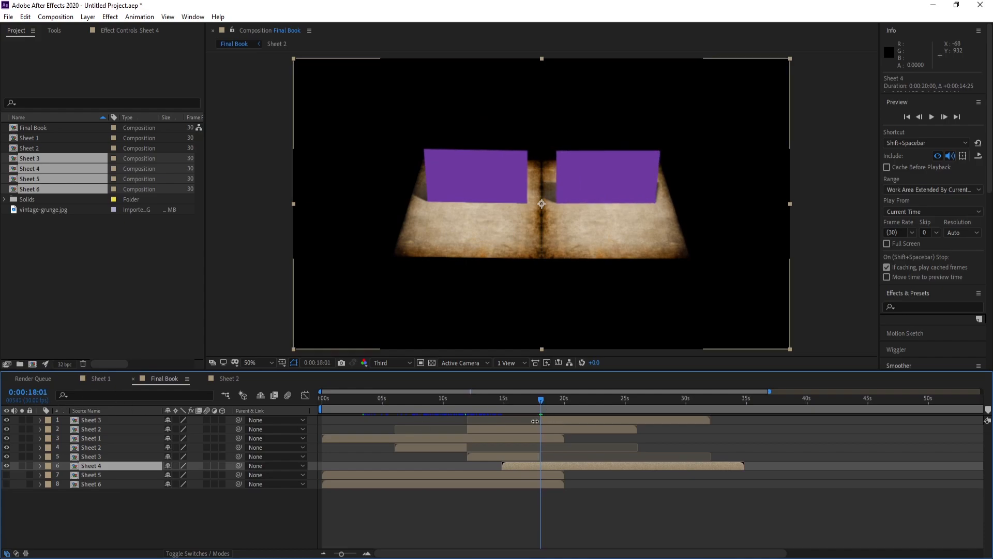
{"action": "left_click_drag", "start_coordinate": [541, 402], "coordinate": [540, 402]}
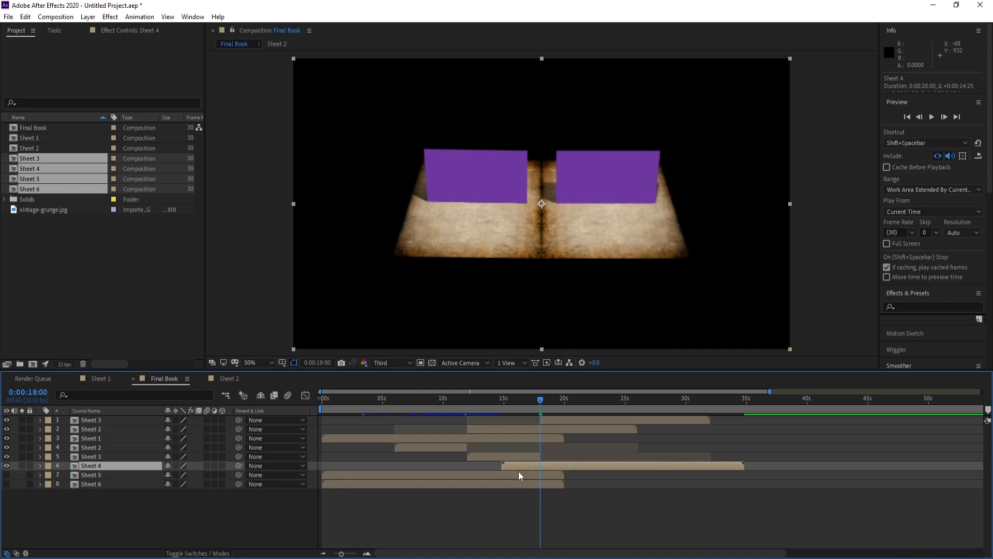
{"action": "left_click_drag", "start_coordinate": [518, 471], "coordinate": [554, 464]}
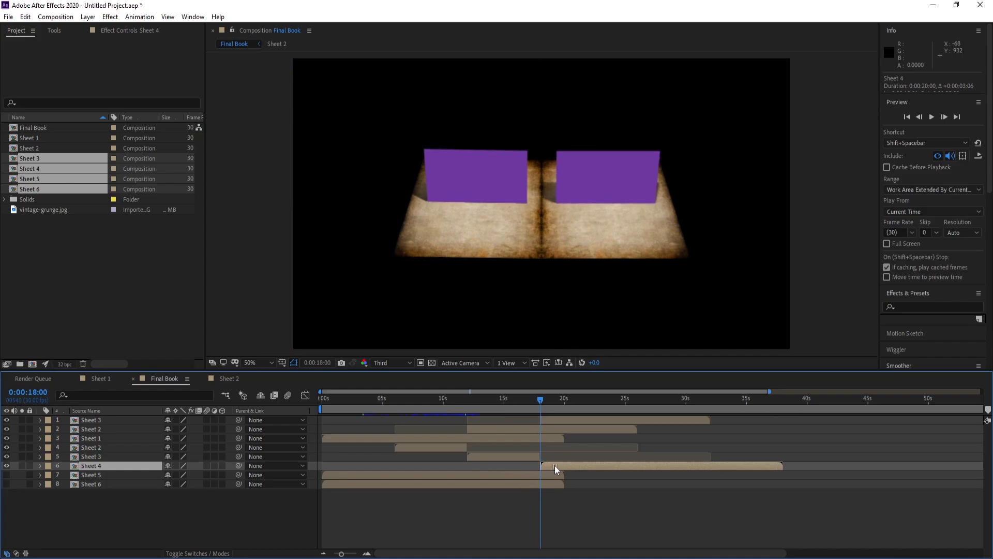
{"action": "key", "text": ";"}
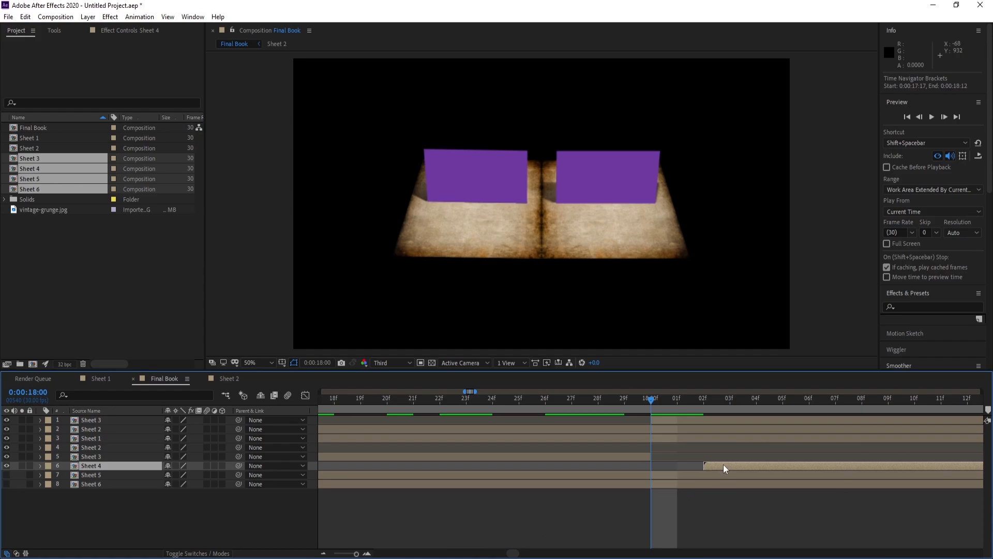
{"action": "left_click_drag", "start_coordinate": [723, 468], "coordinate": [671, 469]}
{"action": "key", "text": ";"}
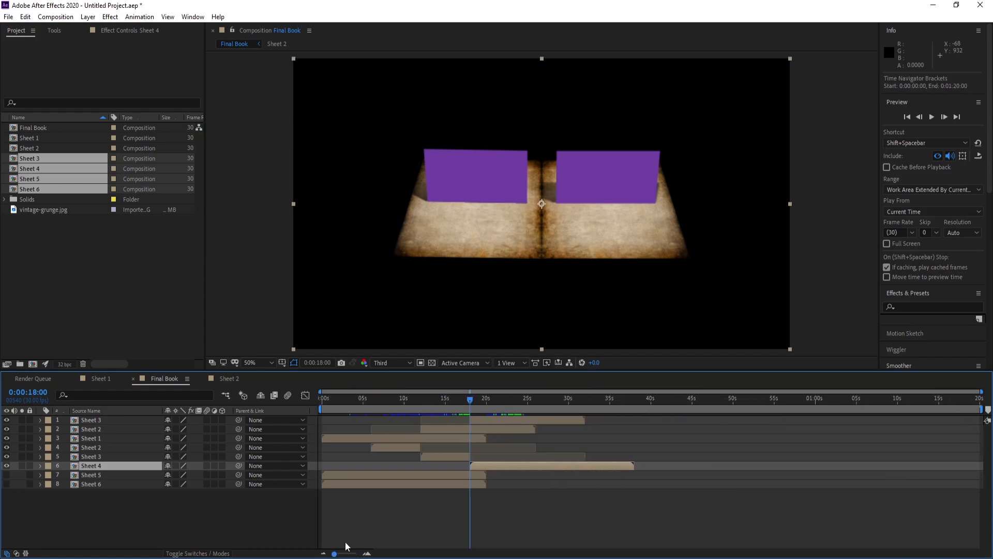
Step: Split the Sheet 4 layer at 0:00:24:00 and move its second part to the top of the layer stack
{"action": "left_click_drag", "start_coordinate": [471, 402], "coordinate": [520, 408]}
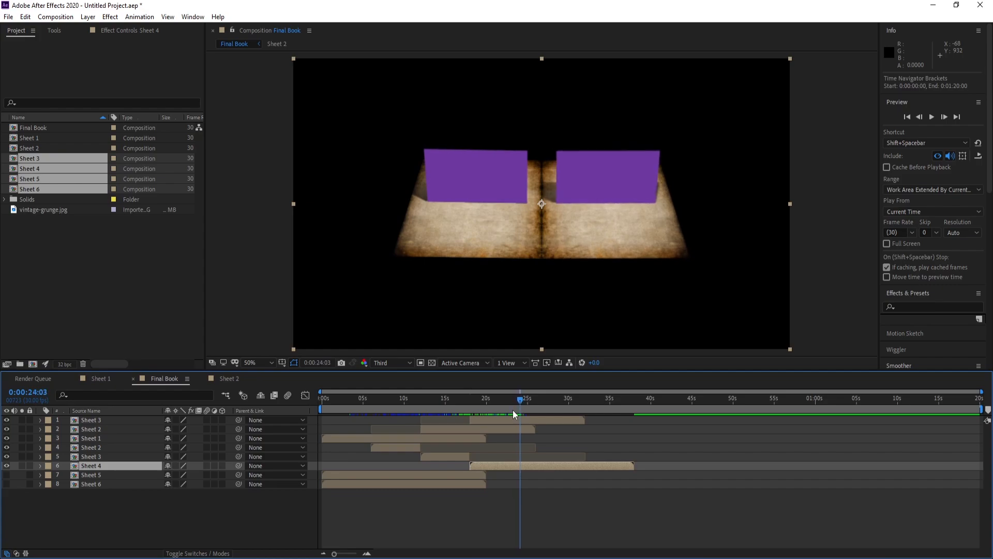
{"action": "left_click", "coordinate": [45, 394]}
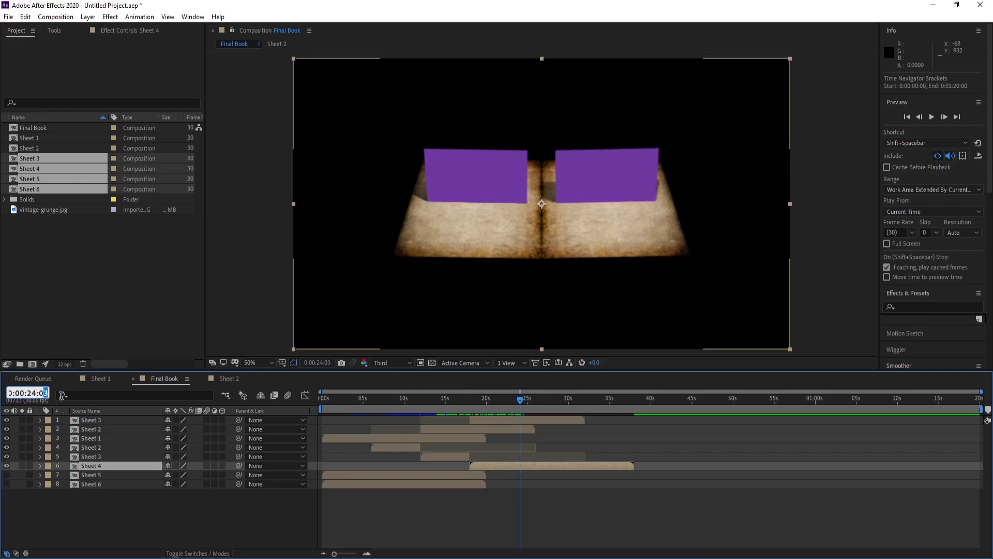
{"action": "type", "text": "2400"}
{"action": "key", "text": "Return"}
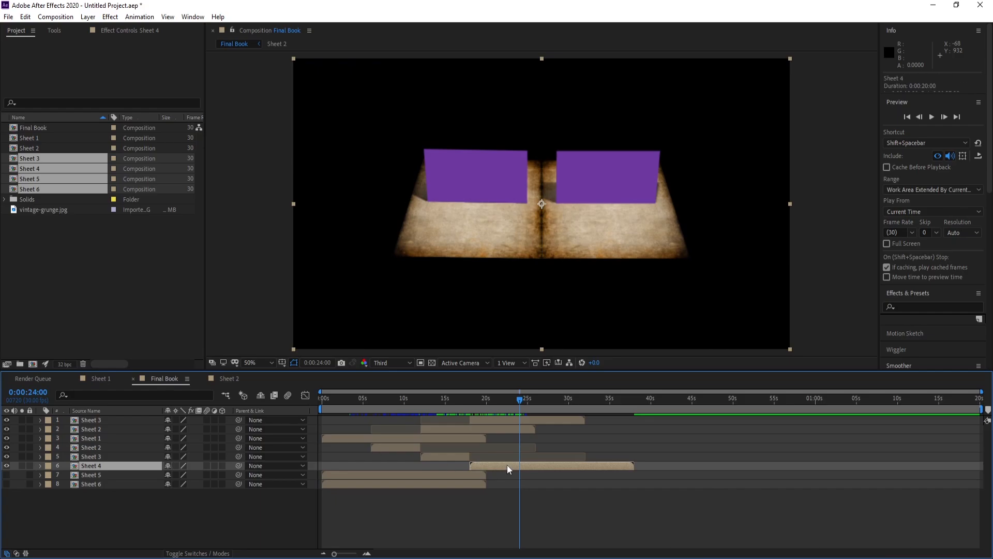
{"action": "left_click", "coordinate": [26, 17]}
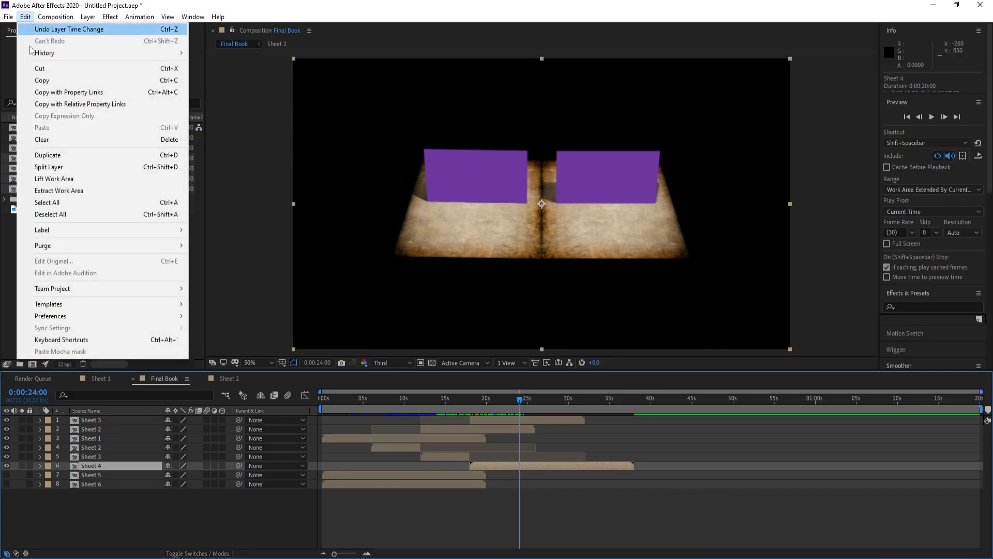
{"action": "left_click", "coordinate": [66, 167]}
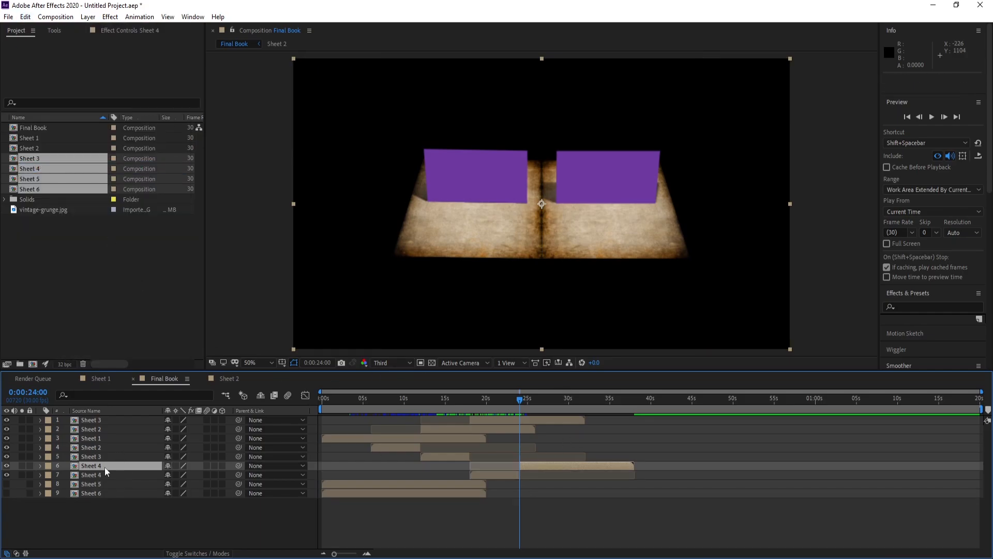
{"action": "left_click_drag", "start_coordinate": [91, 467], "coordinate": [94, 418]}
Step: Make the Sheet 5 layer visible and shift it in time to start at 0:00:24:00, where the lower Sheet 4 clip ends
{"action": "mouse_move", "coordinate": [518, 404]}
{"action": "left_mouse_down"}
{"action": "mouse_move", "coordinate": [544, 404]}
{"action": "mouse_move", "coordinate": [517, 399]}
{"action": "left_mouse_up"}
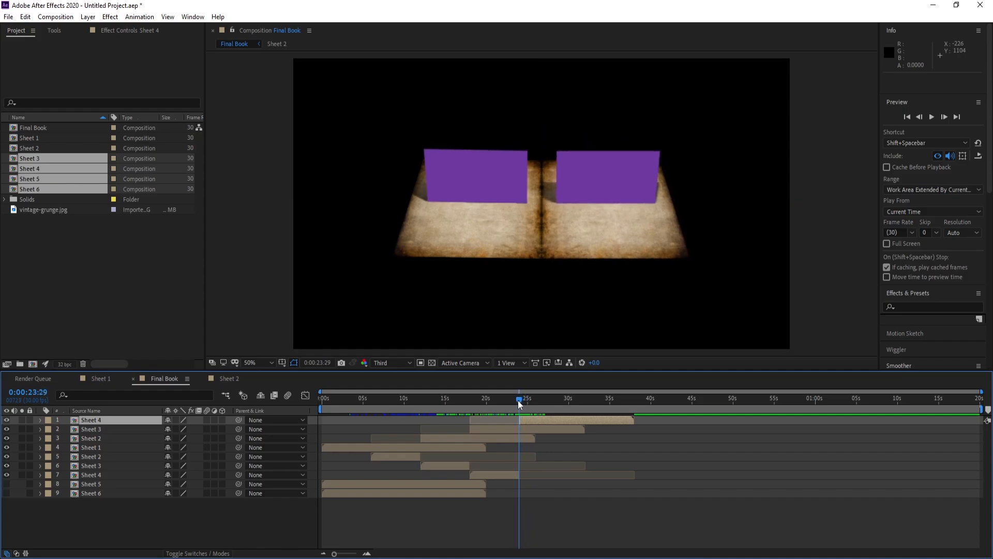
{"action": "left_click", "coordinate": [101, 484]}
{"action": "left_click", "coordinate": [6, 484]}
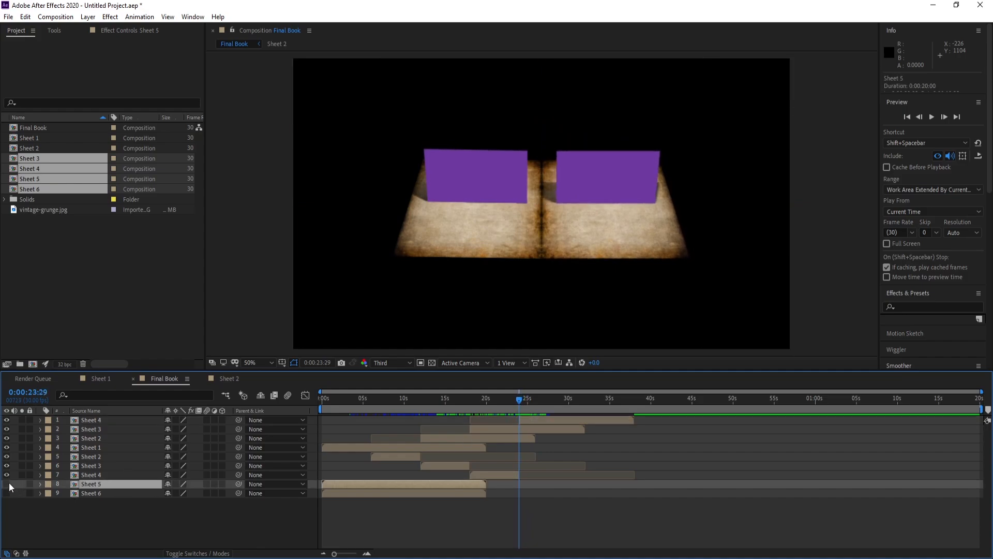
{"action": "left_click_drag", "start_coordinate": [324, 488], "coordinate": [523, 486]}
{"action": "left_click_drag", "start_coordinate": [334, 553], "coordinate": [369, 556]}
{"action": "left_click_drag", "start_coordinate": [721, 488], "coordinate": [703, 488]}
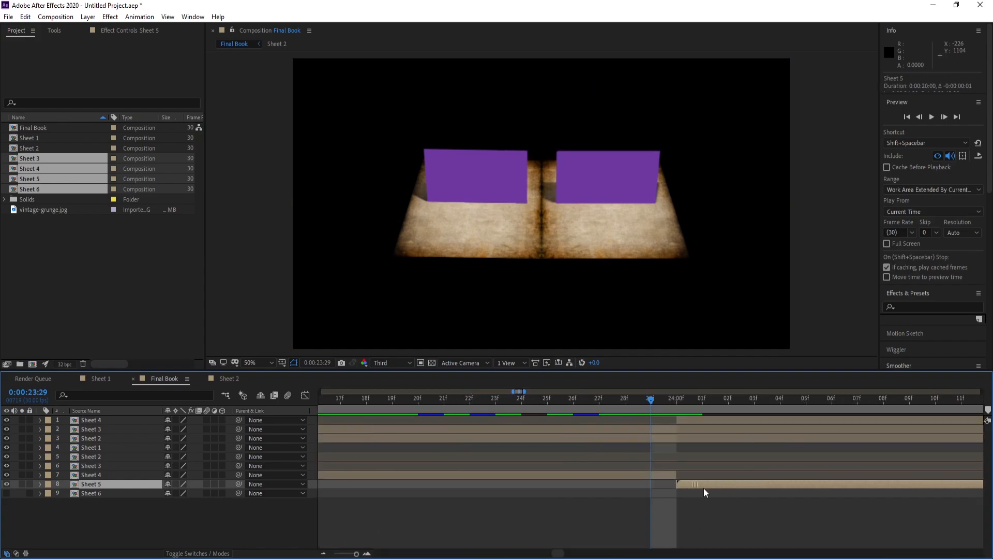
{"action": "left_click", "coordinate": [677, 404]}
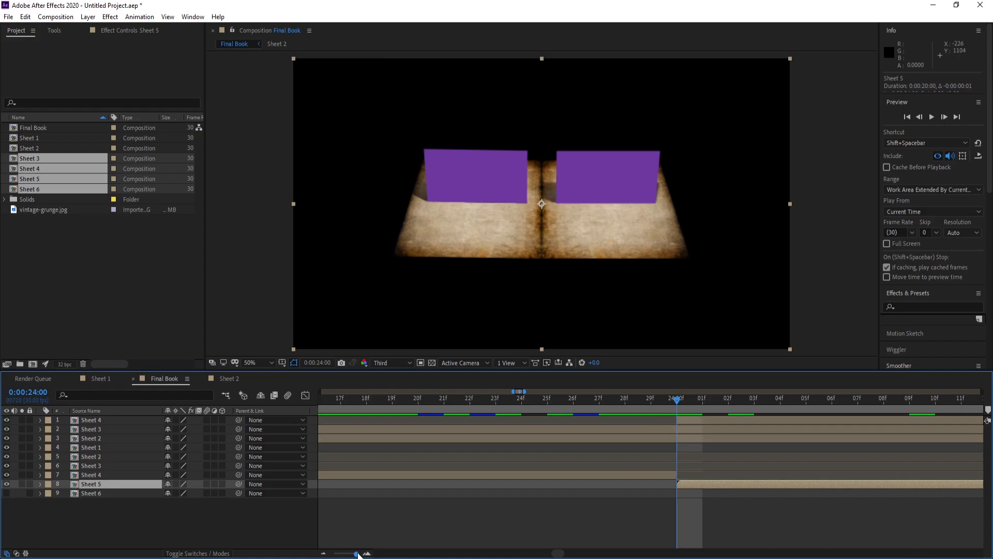
{"action": "left_click_drag", "start_coordinate": [356, 553], "coordinate": [333, 554]}
Step: Split the Sheet 5 layer at 0:00:30:00 and move its second part to the top of the layer stack
{"action": "left_click_drag", "start_coordinate": [520, 399], "coordinate": [567, 402]}
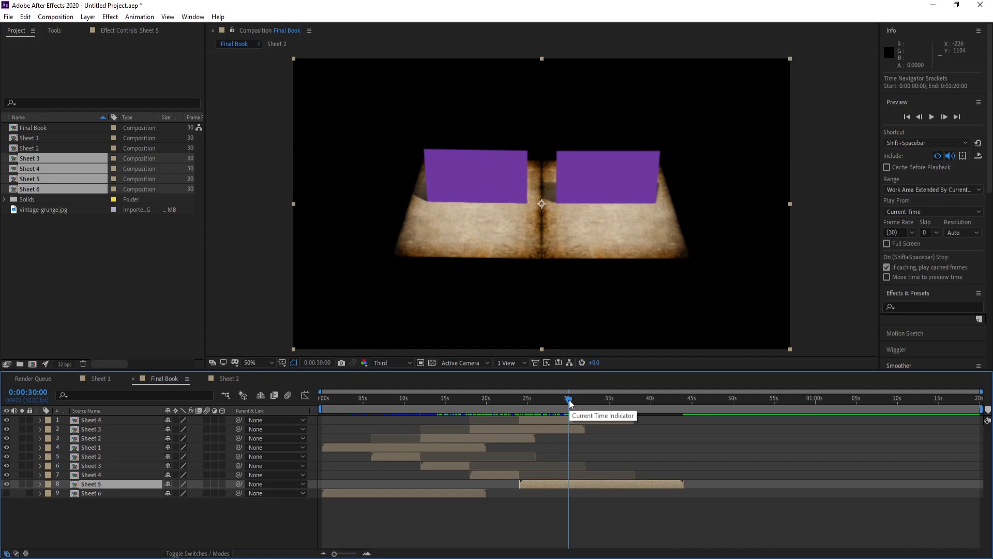
{"action": "mouse_move", "coordinate": [569, 402]}
{"action": "left_mouse_down"}
{"action": "mouse_move", "coordinate": [586, 403]}
{"action": "mouse_move", "coordinate": [569, 405]}
{"action": "left_mouse_up"}
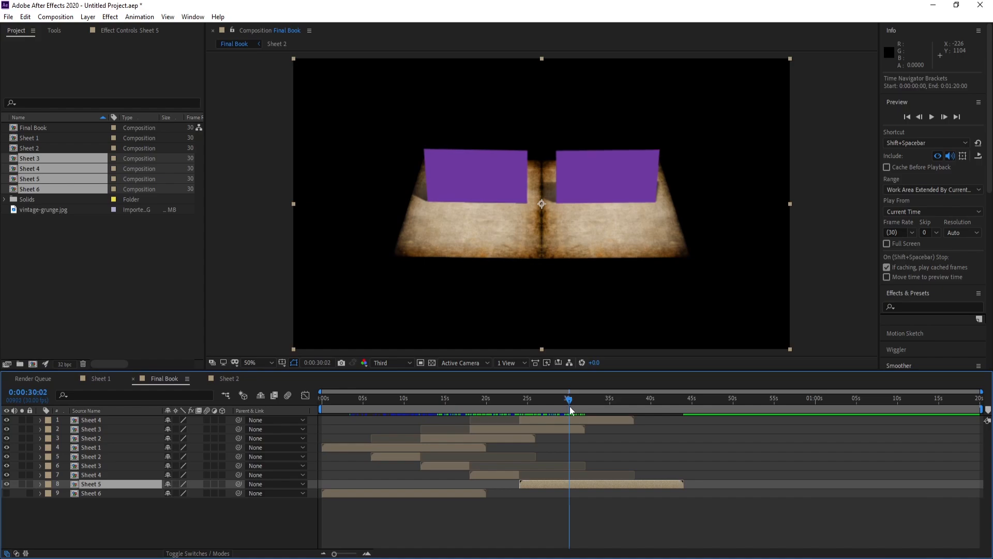
{"action": "left_click", "coordinate": [570, 405]}
{"action": "left_click", "coordinate": [45, 392]}
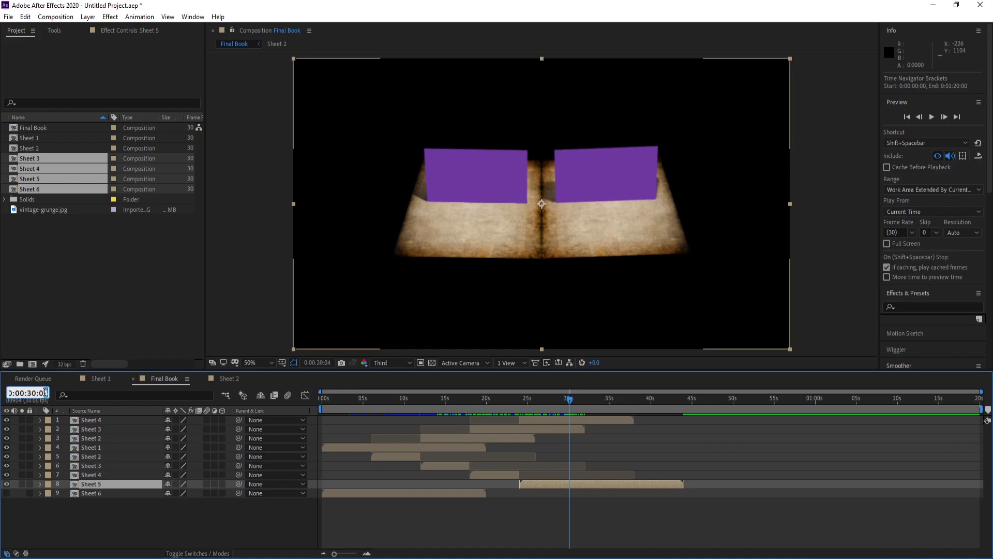
{"action": "type", "text": "0"}
{"action": "key", "text": "Return"}
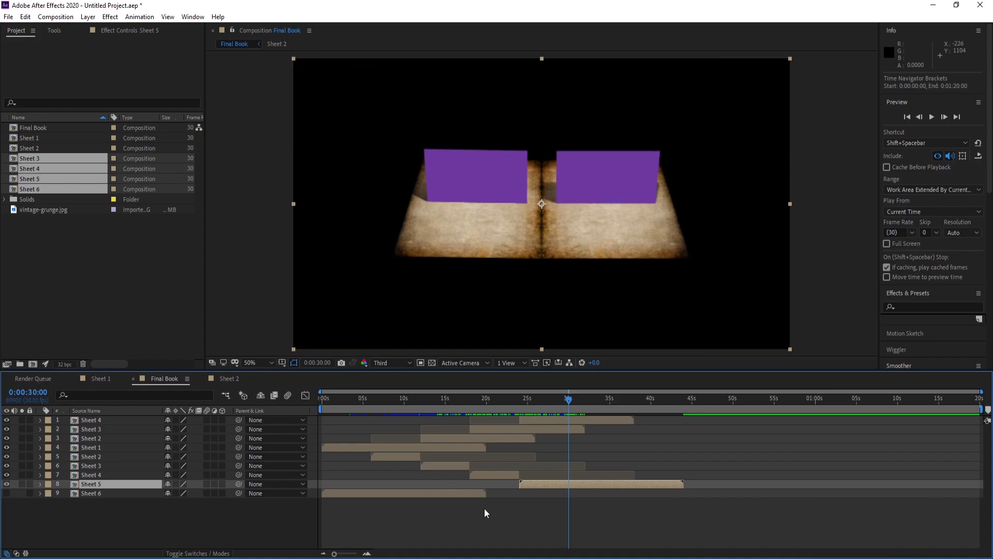
{"action": "left_click", "coordinate": [25, 17]}
{"action": "left_click", "coordinate": [85, 168]}
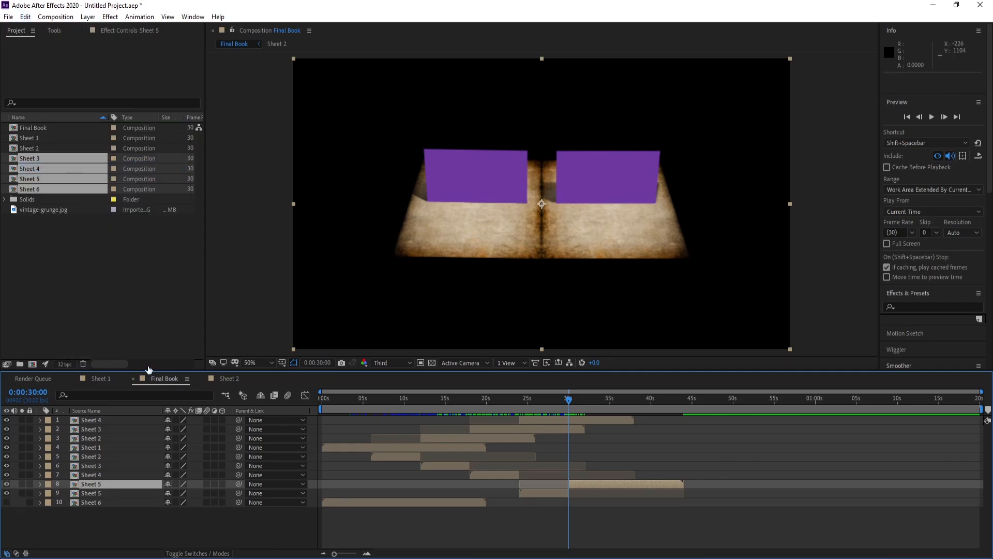
{"action": "left_click_drag", "start_coordinate": [105, 487], "coordinate": [111, 418]}
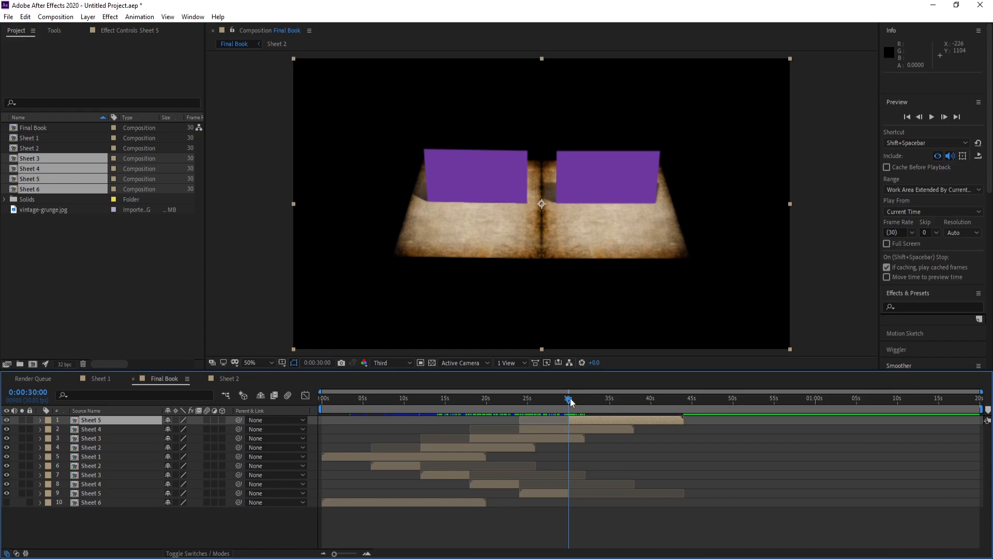
Step: Make the Sheet 6 layer visible and shift it in time to start at 0:00:06:00
{"action": "left_click_drag", "start_coordinate": [571, 401], "coordinate": [447, 403]}
{"action": "left_click", "coordinate": [94, 502]}
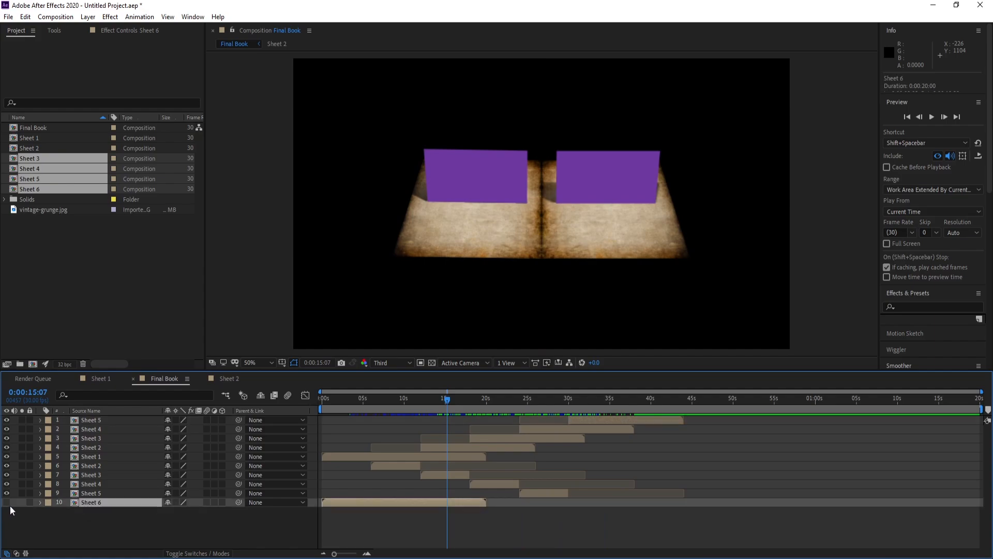
{"action": "left_click", "coordinate": [7, 503]}
{"action": "left_click", "coordinate": [374, 399]}
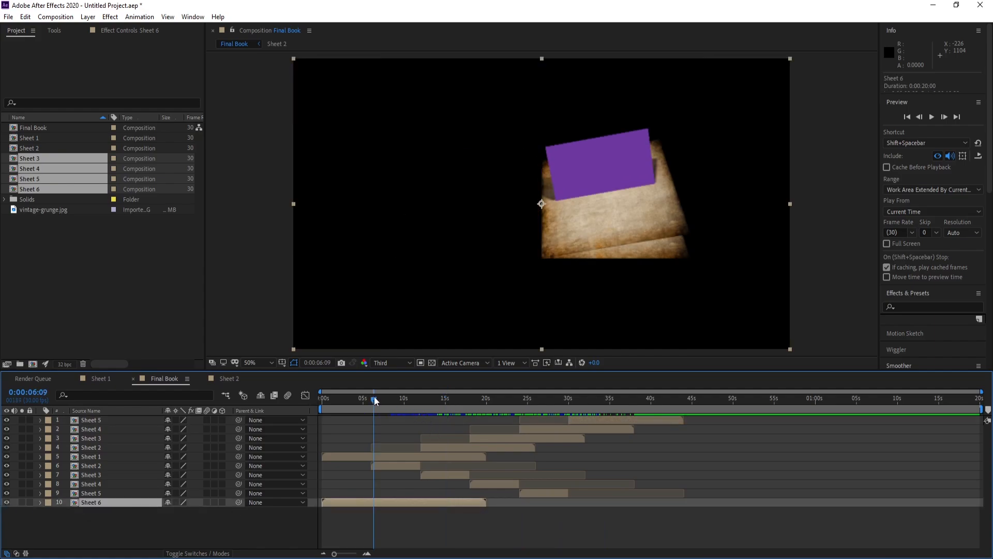
{"action": "left_click_drag", "start_coordinate": [374, 396], "coordinate": [373, 399]}
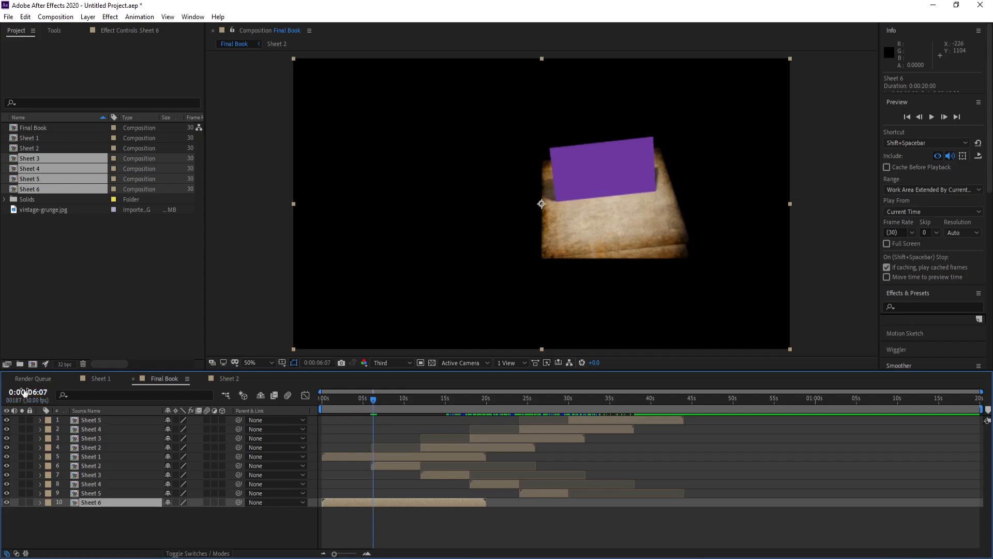
{"action": "left_click", "coordinate": [47, 392]}
{"action": "left_click", "coordinate": [49, 392]}
{"action": "key", "text": "Return"}
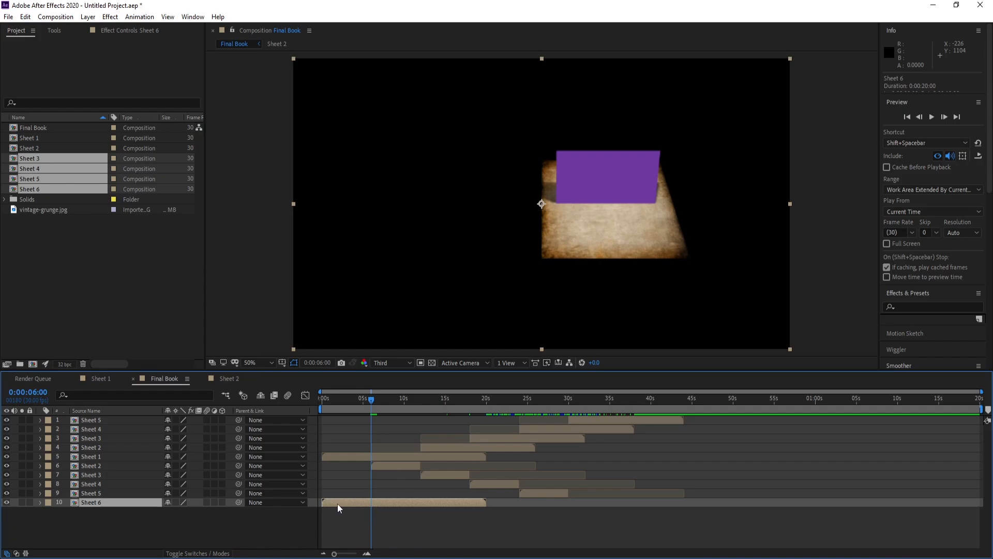
{"action": "left_click_drag", "start_coordinate": [338, 504], "coordinate": [384, 507]}
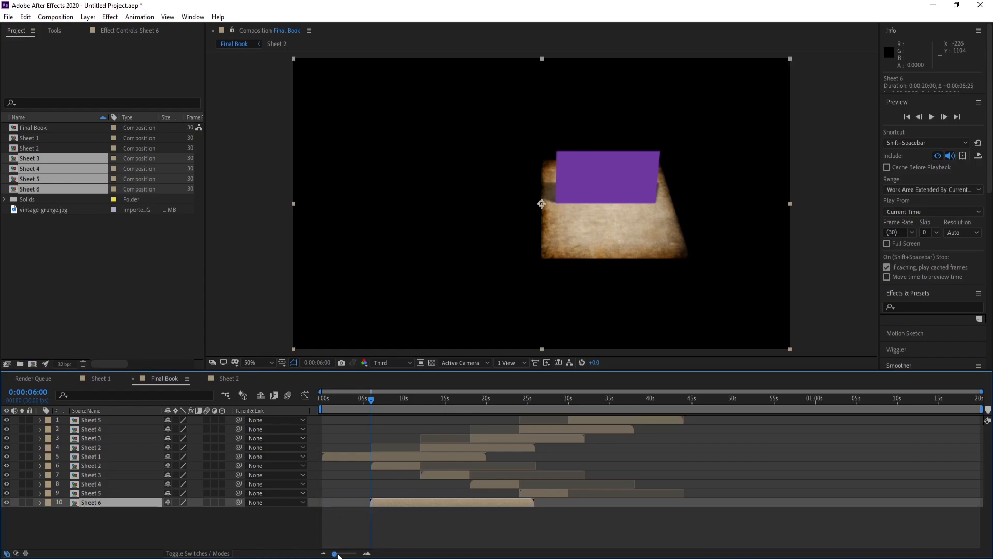
{"action": "left_click_drag", "start_coordinate": [335, 554], "coordinate": [356, 553]}
{"action": "left_click_drag", "start_coordinate": [544, 503], "coordinate": [672, 506]}
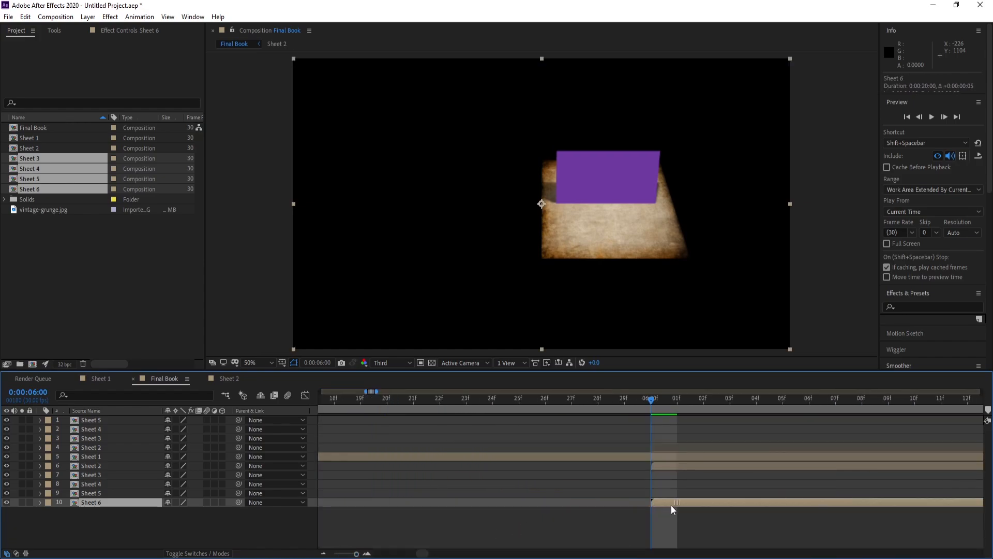
{"action": "left_click_drag", "start_coordinate": [356, 554], "coordinate": [333, 553]}
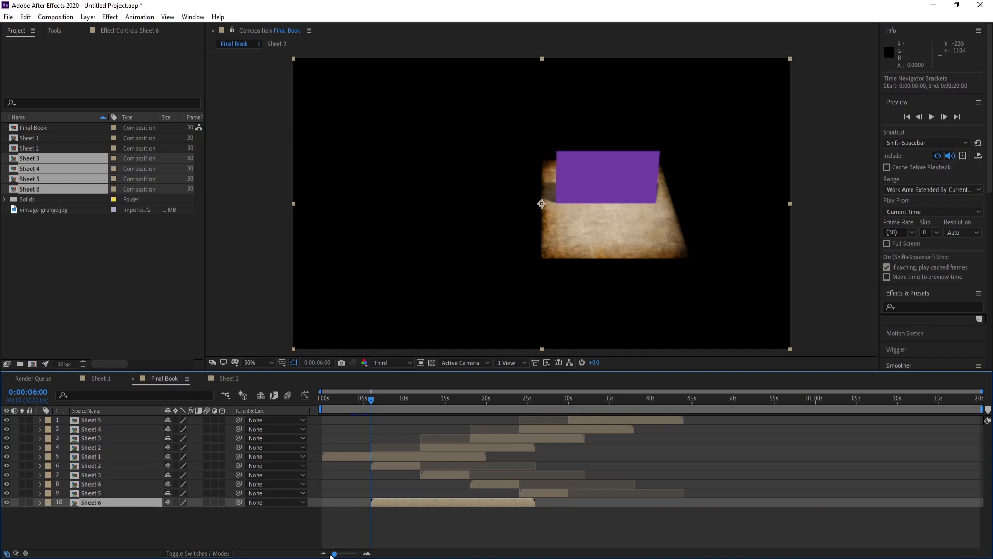
Step: Remove the Orientation animation from Null 1 in the Sheet 6 composition, and return to Final Book to check the page turns
{"action": "left_click", "coordinate": [118, 538]}
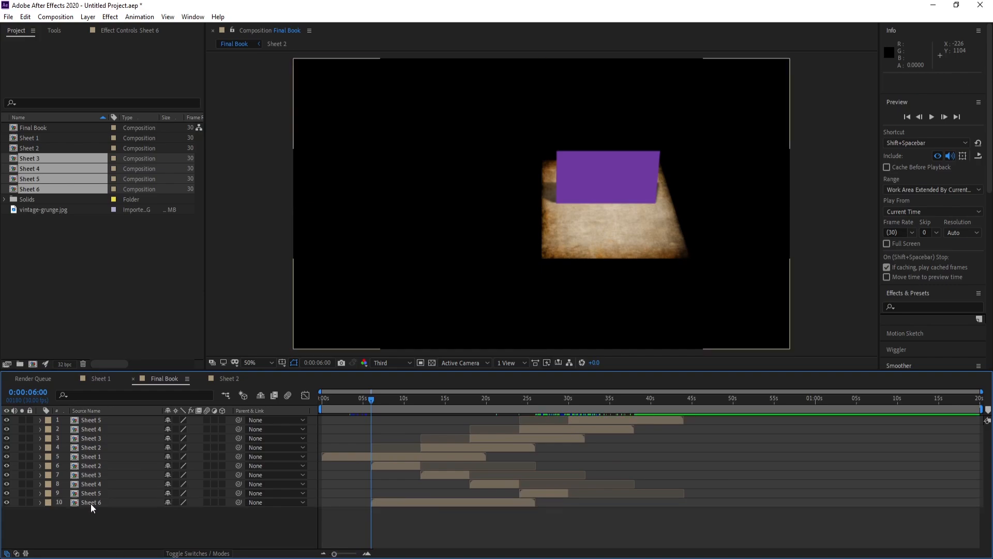
{"action": "double_click", "coordinate": [91, 504]}
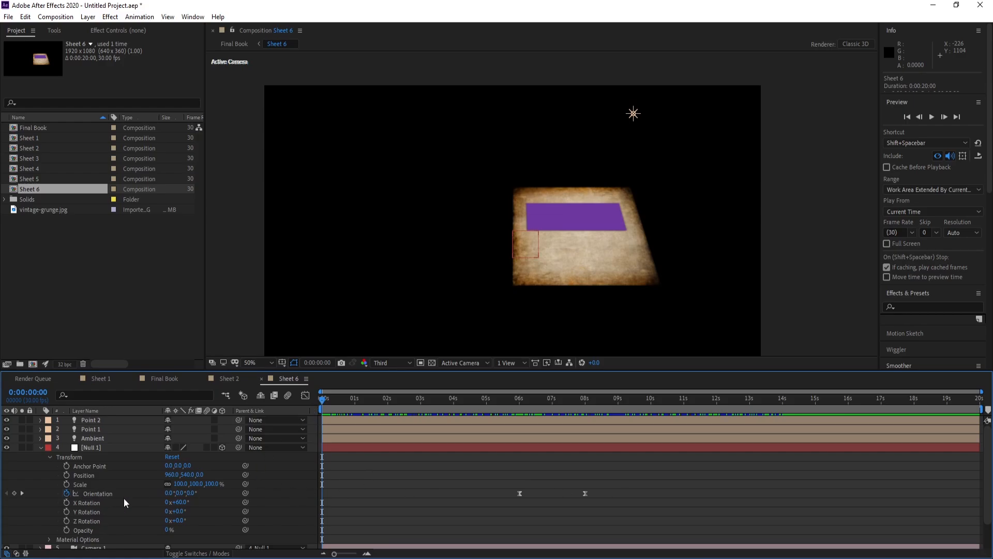
{"action": "left_click", "coordinate": [67, 494]}
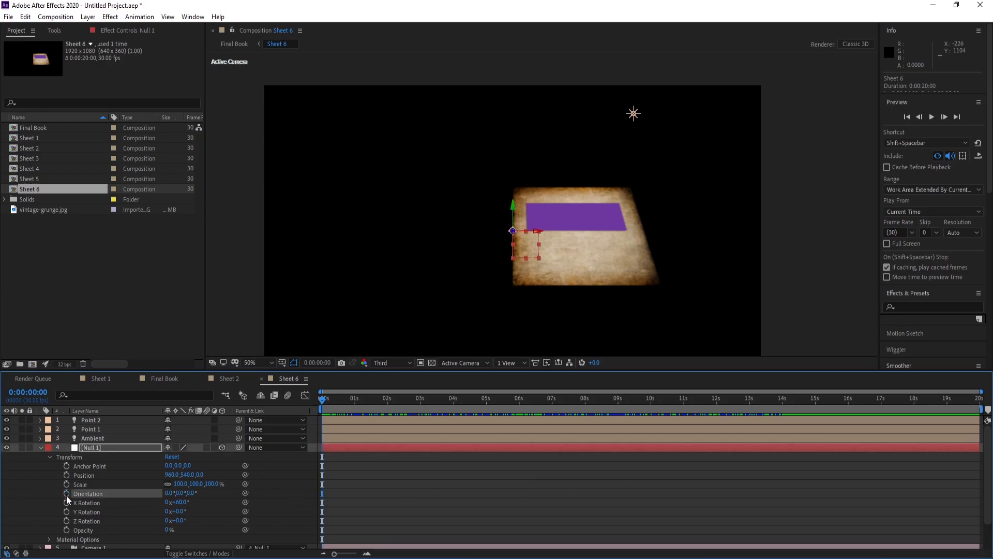
{"action": "left_click", "coordinate": [162, 380]}
{"action": "left_click_drag", "start_coordinate": [372, 402], "coordinate": [477, 422]}
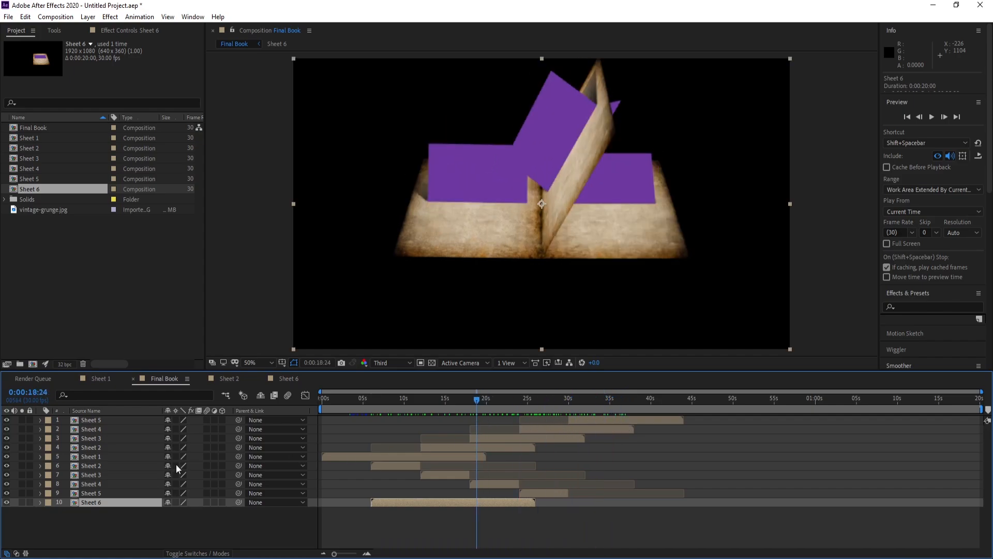
Step: Scale the Sheet 1 and Sheet 6 layers together to 103%
{"action": "left_click", "coordinate": [91, 456]}
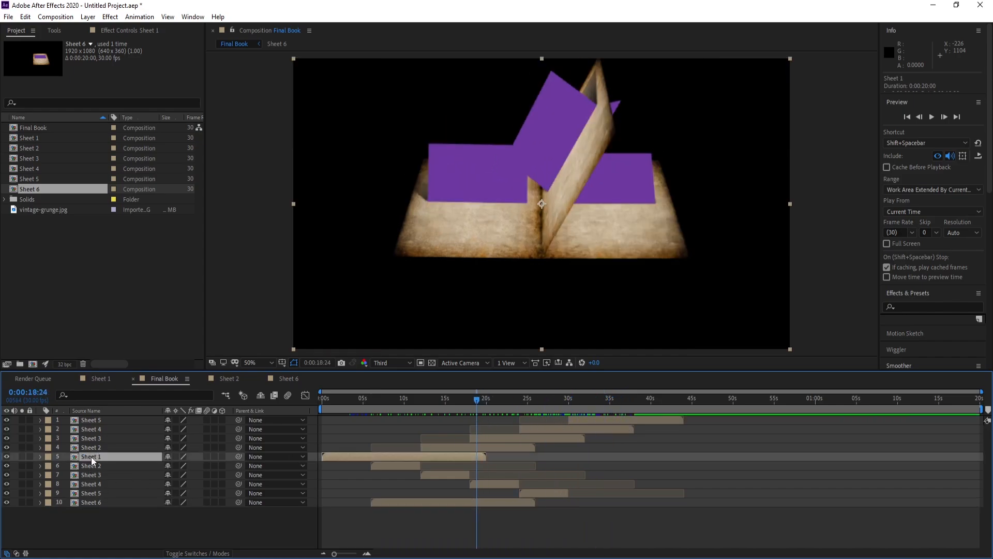
{"action": "left_click", "coordinate": [91, 504], "text": "ctrl"}
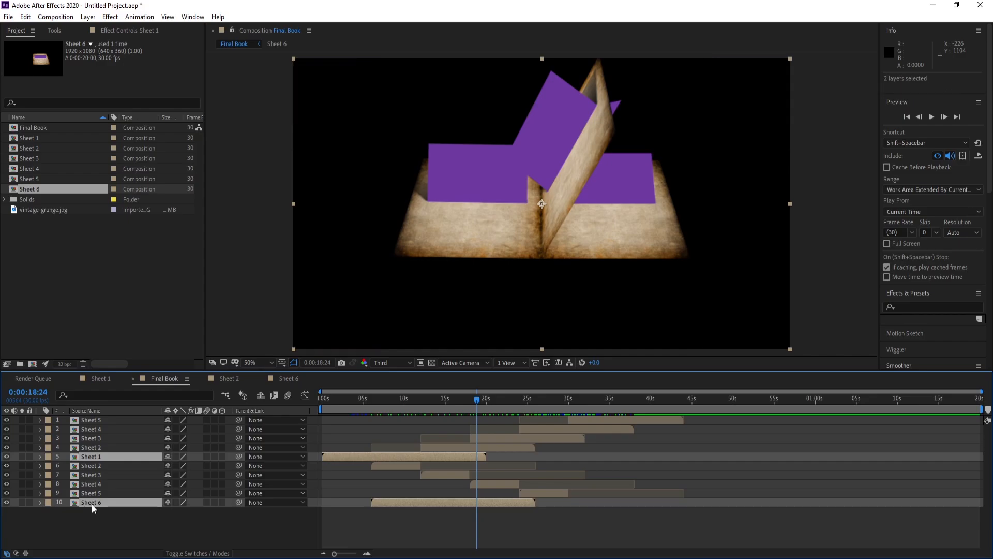
{"action": "key", "text": "s"}
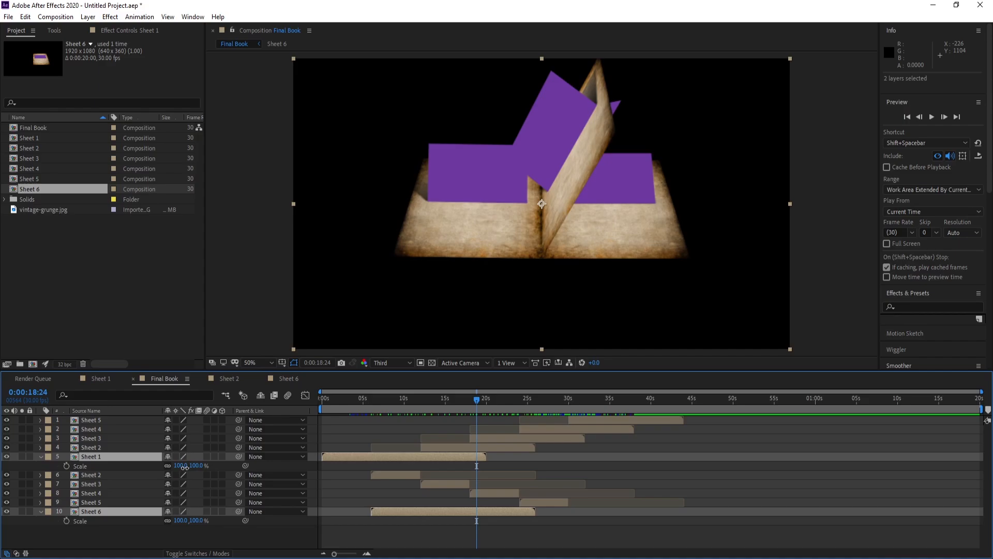
{"action": "left_click_drag", "start_coordinate": [185, 467], "coordinate": [184, 467]}
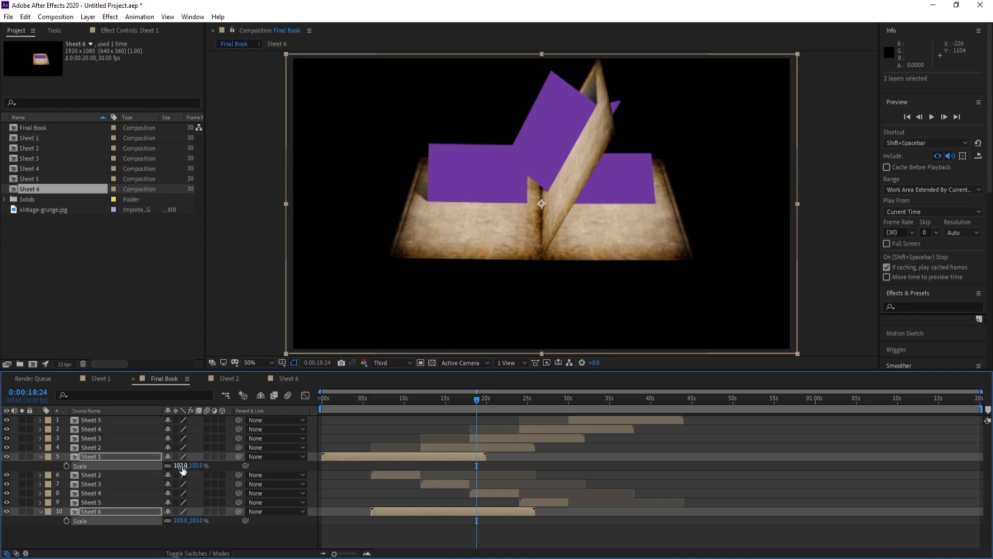
{"action": "left_click", "coordinate": [39, 457]}
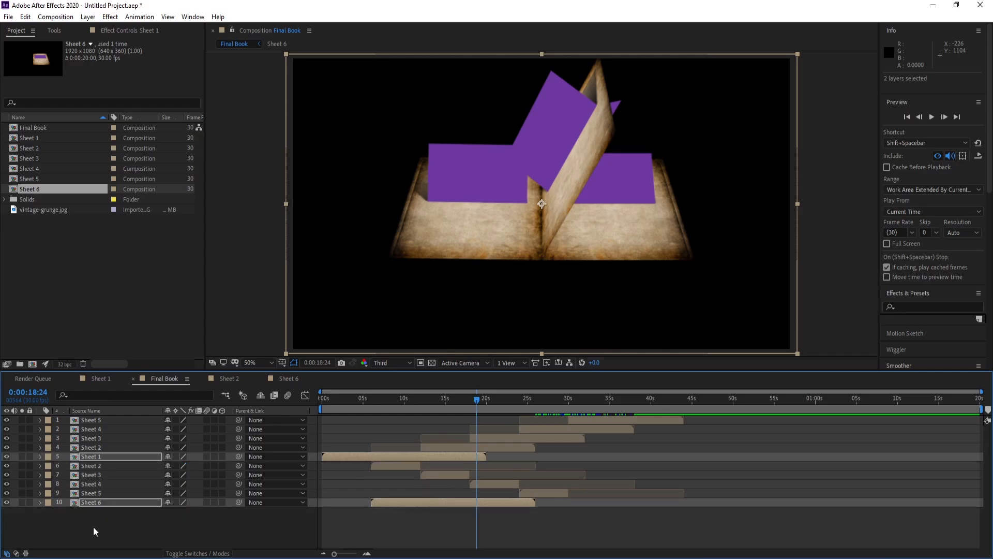
{"action": "left_click", "coordinate": [93, 526]}
Step: Apply Hue/Saturation to the Sheet 1 layer with Colorize on and Colorize Saturation 51, and view it at 0:00:00:08
{"action": "left_click", "coordinate": [89, 455]}
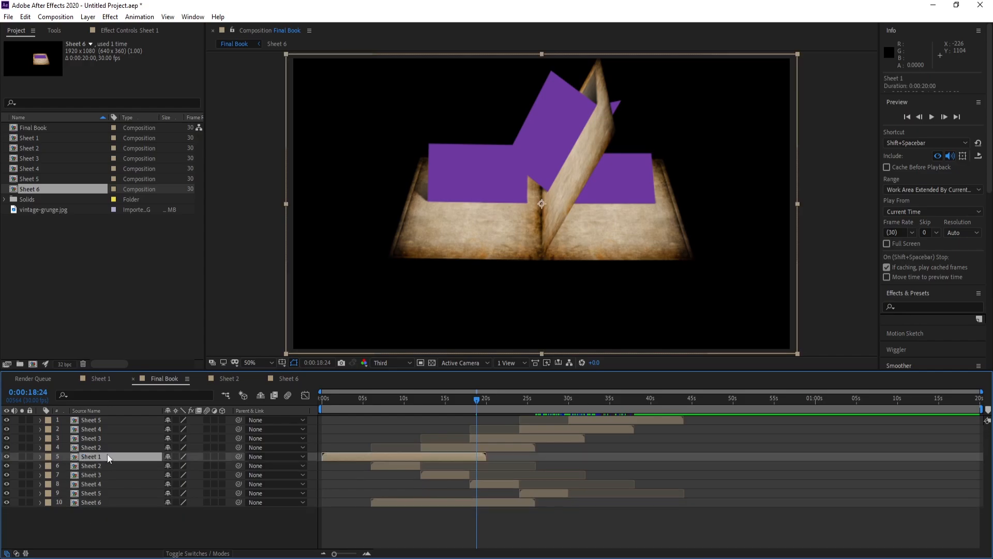
{"action": "left_click", "coordinate": [109, 17]}
{"action": "mouse_move", "coordinate": [133, 319]}
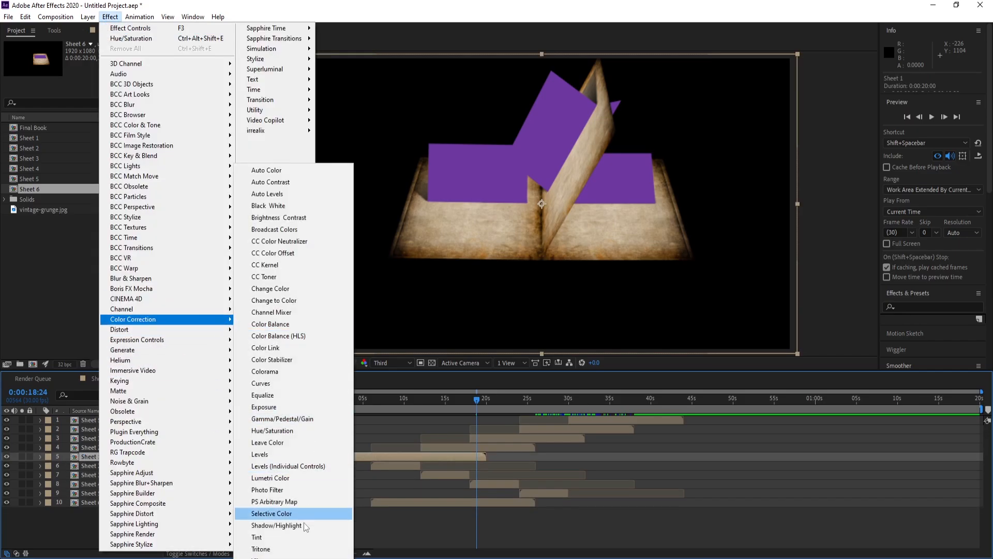
{"action": "left_click", "coordinate": [279, 432]}
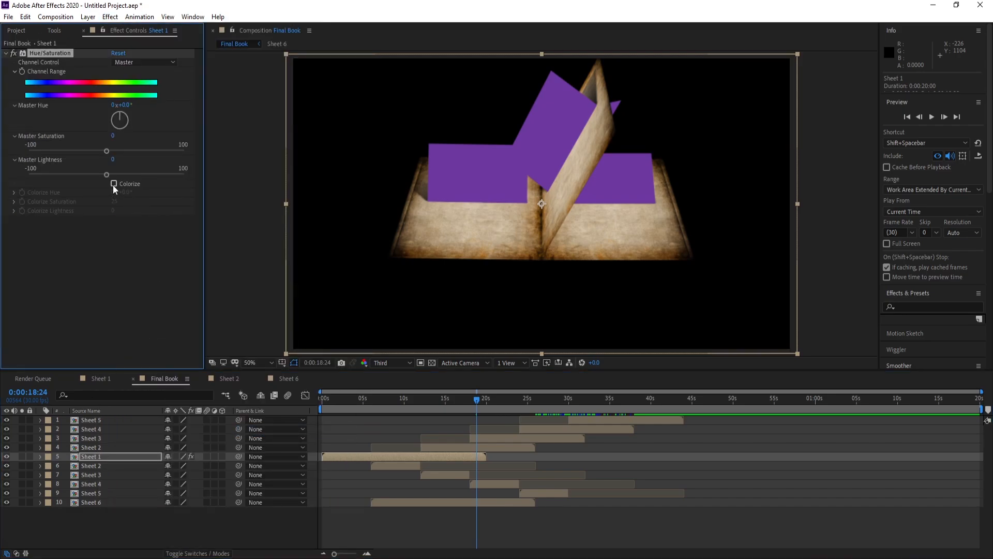
{"action": "left_click", "coordinate": [113, 184]}
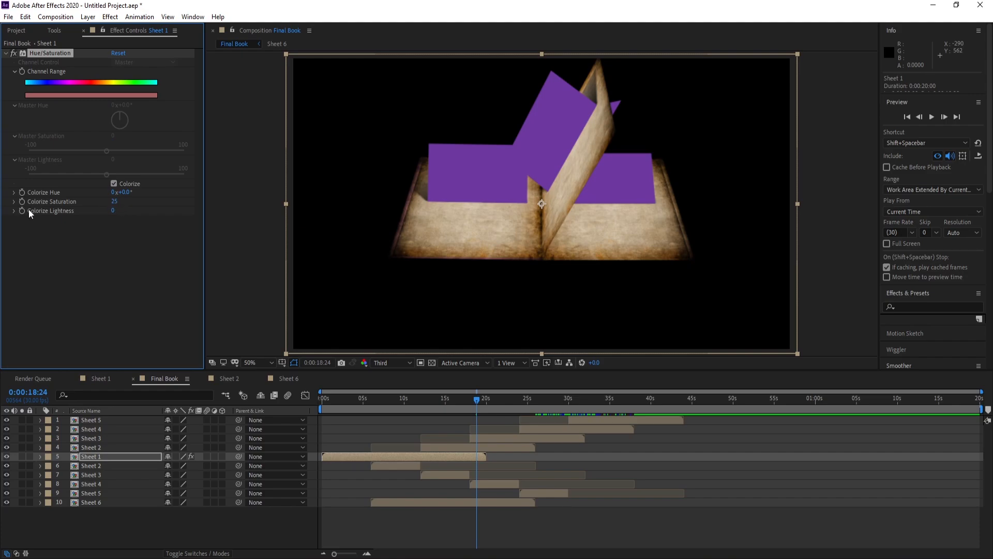
{"action": "left_click_drag", "start_coordinate": [114, 206], "coordinate": [127, 205]}
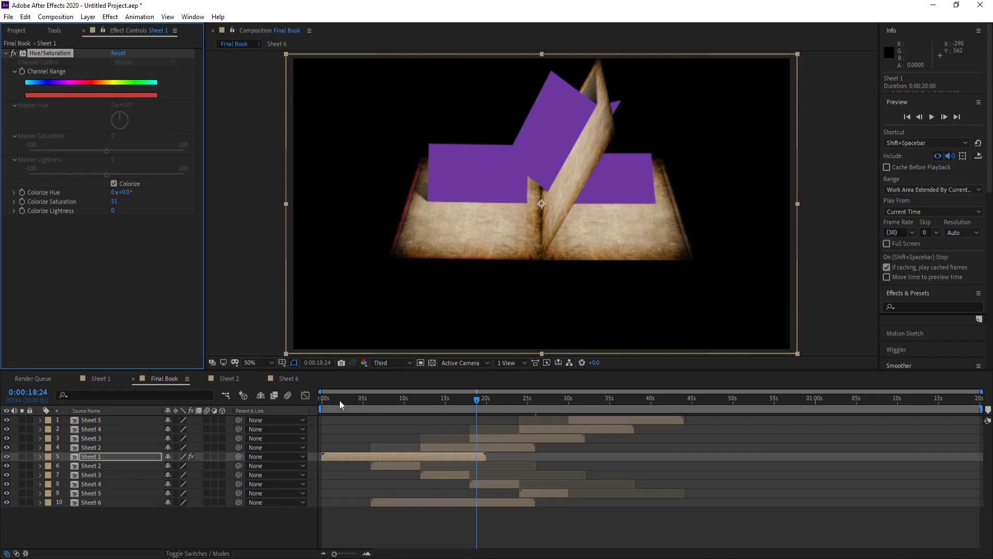
{"action": "left_click_drag", "start_coordinate": [340, 401], "coordinate": [325, 405]}
Step: Hide the Front and Back layers in the Sheet 1 composition and return to Final Book
{"action": "left_click", "coordinate": [51, 459]}
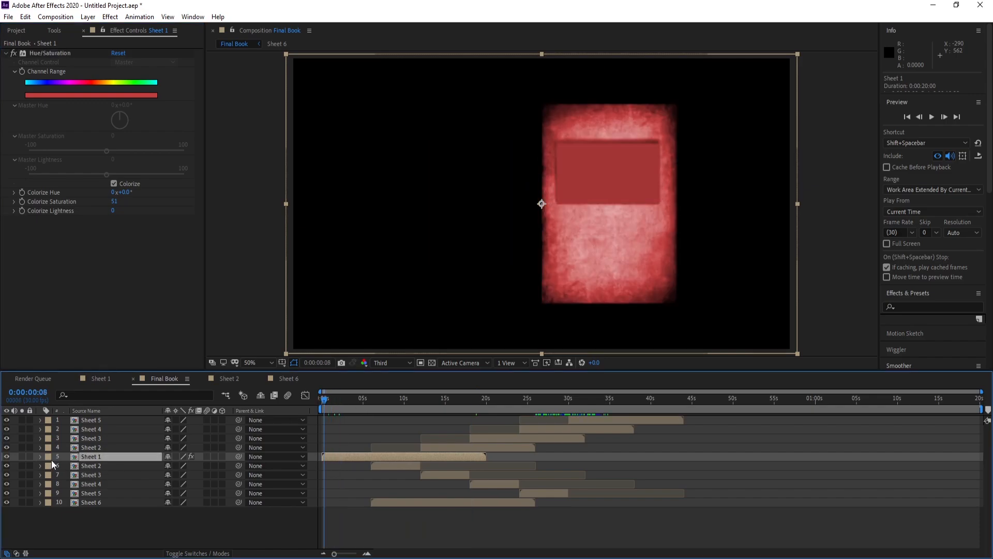
{"action": "double_click", "coordinate": [85, 460]}
{"action": "left_click", "coordinate": [89, 466]}
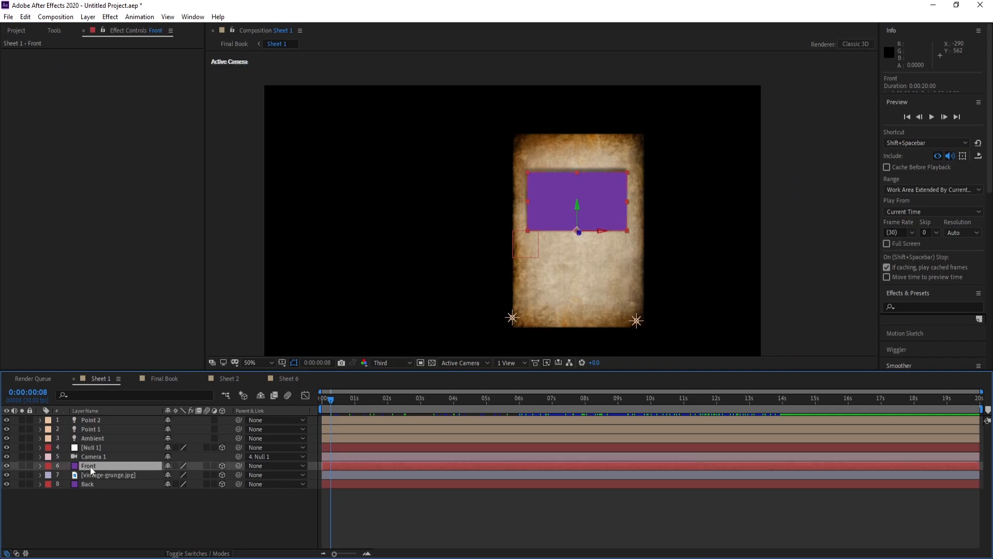
{"action": "left_click", "coordinate": [7, 466]}
{"action": "left_click", "coordinate": [8, 490]}
{"action": "left_click", "coordinate": [7, 484]}
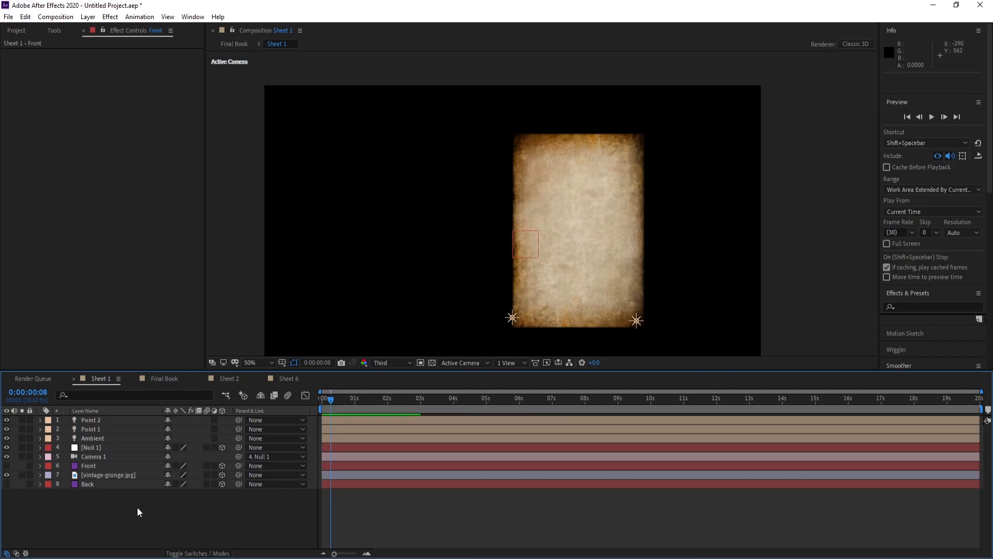
{"action": "left_click", "coordinate": [158, 383]}
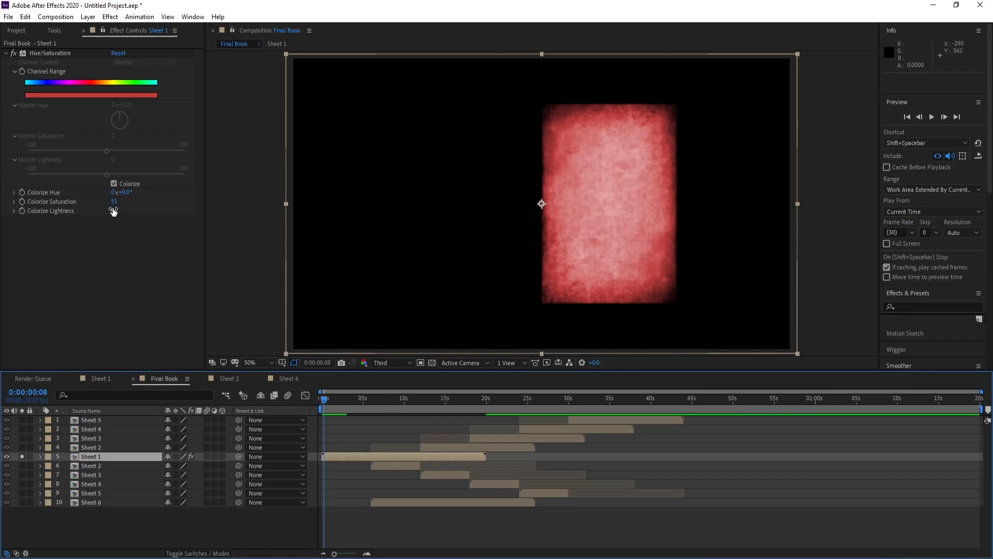
Step: Tint the Sheet 1 cover red-orange with Colorize Hue 1x+10.0°, Saturation 99 and Lightness -36
{"action": "mouse_move", "coordinate": [113, 209]}
{"action": "left_mouse_down"}
{"action": "mouse_move", "coordinate": [123, 213]}
{"action": "mouse_move", "coordinate": [103, 217]}
{"action": "left_mouse_up"}
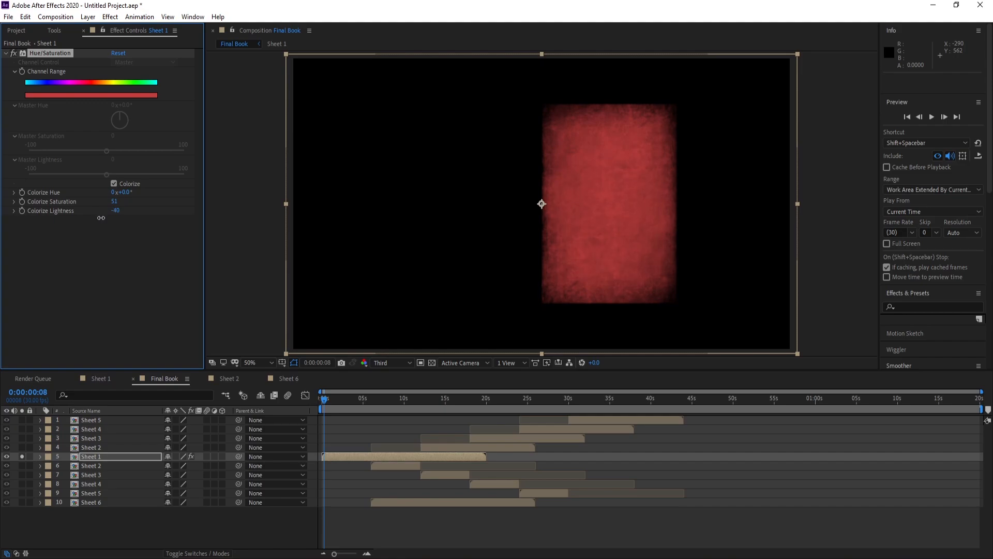
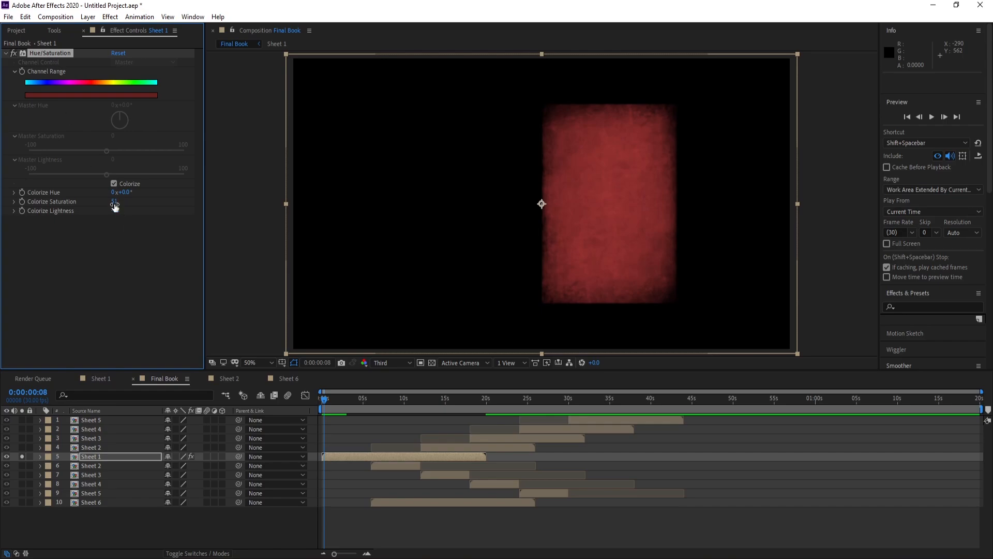
{"action": "left_click_drag", "start_coordinate": [126, 192], "coordinate": [253, 204]}
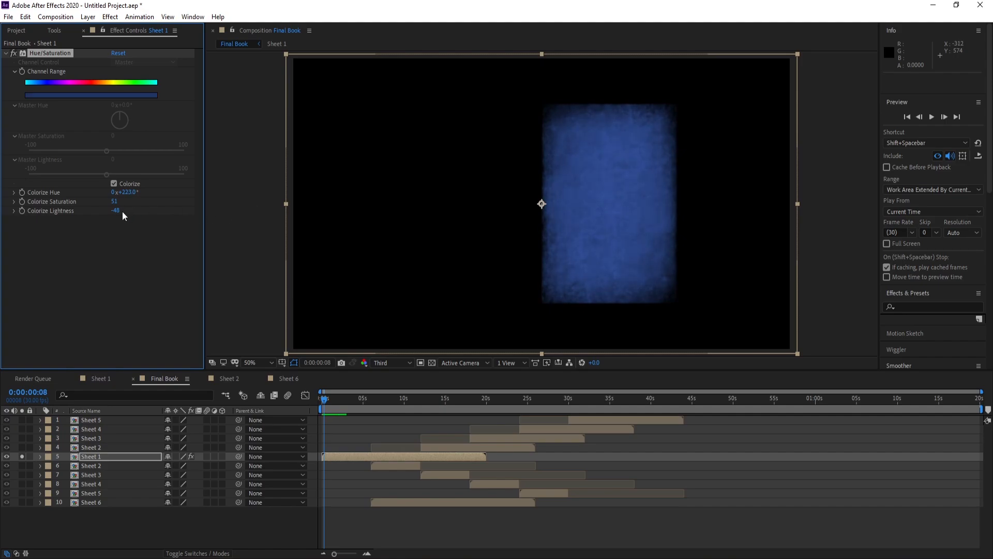
{"action": "left_click_drag", "start_coordinate": [105, 215], "coordinate": [127, 212]}
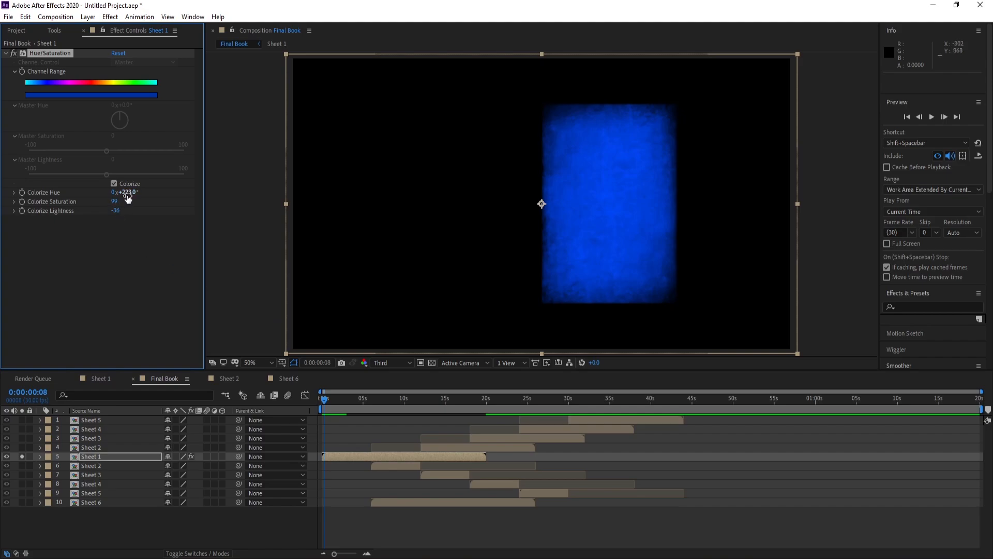
{"action": "left_click_drag", "start_coordinate": [127, 198], "coordinate": [227, 216]}
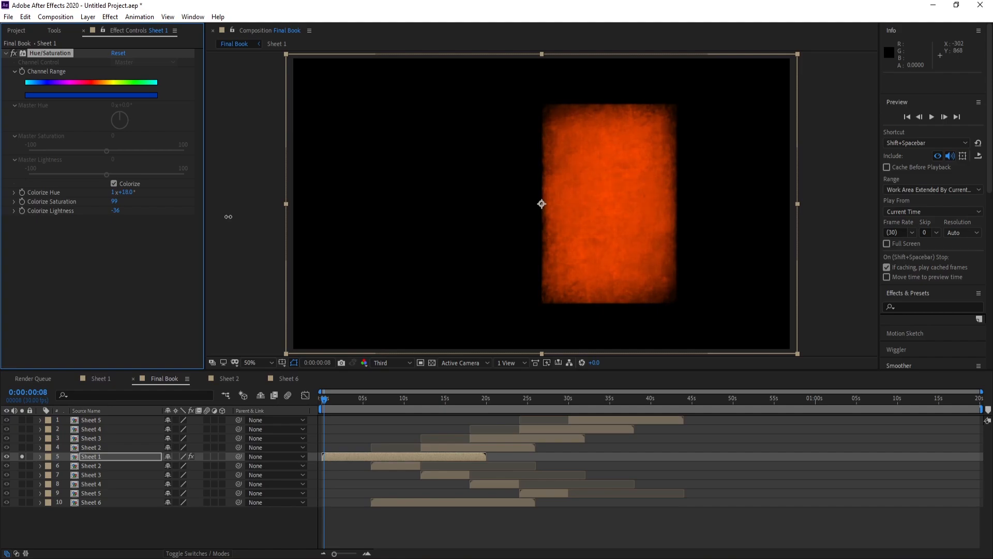
{"action": "left_click_drag", "start_coordinate": [229, 216], "coordinate": [225, 217]}
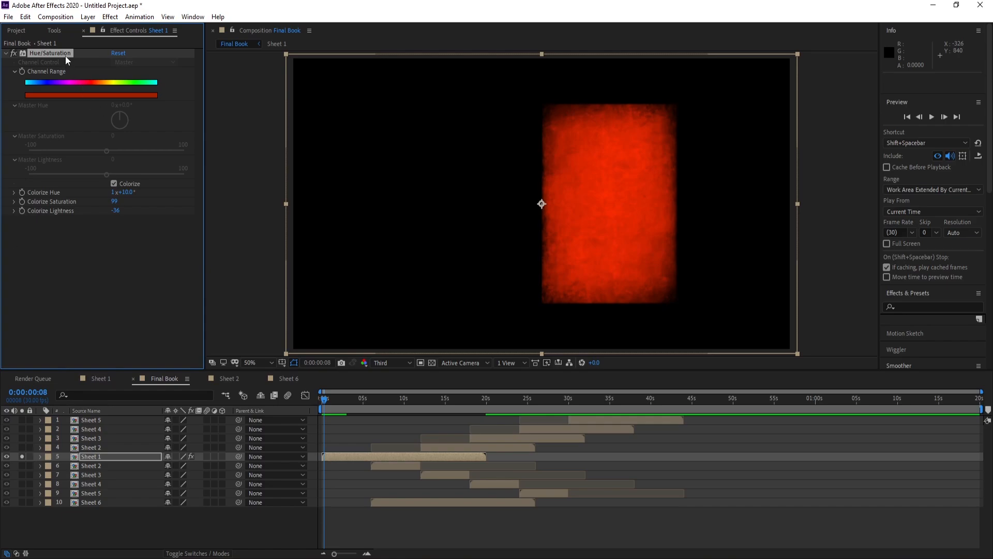
Step: Copy Sheet 1's Hue/Saturation effect onto the Sheet 6 layer, turn off Sheet 1's solo, and check the cover opening
{"action": "left_click", "coordinate": [100, 505]}
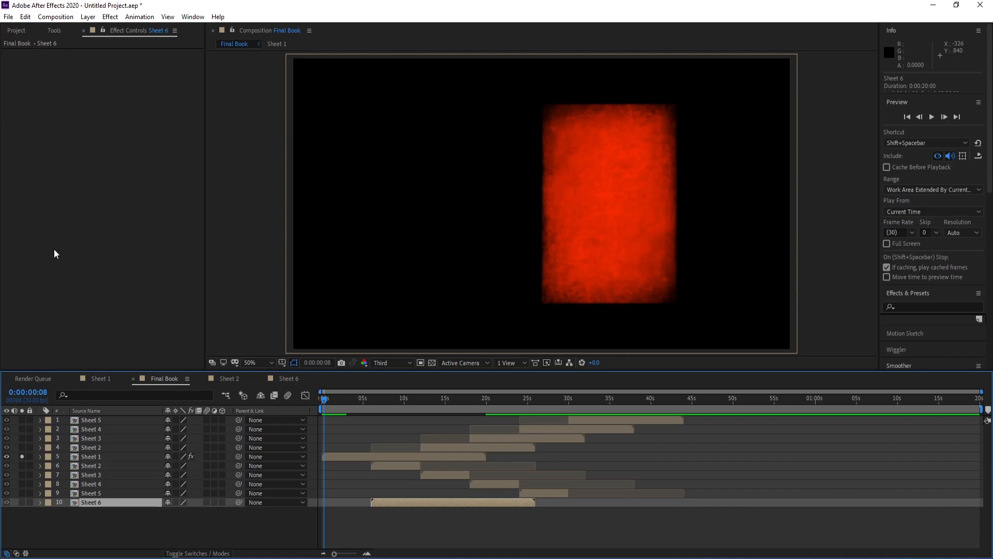
{"action": "key", "text": "ctrl+v"}
{"action": "left_click", "coordinate": [21, 456]}
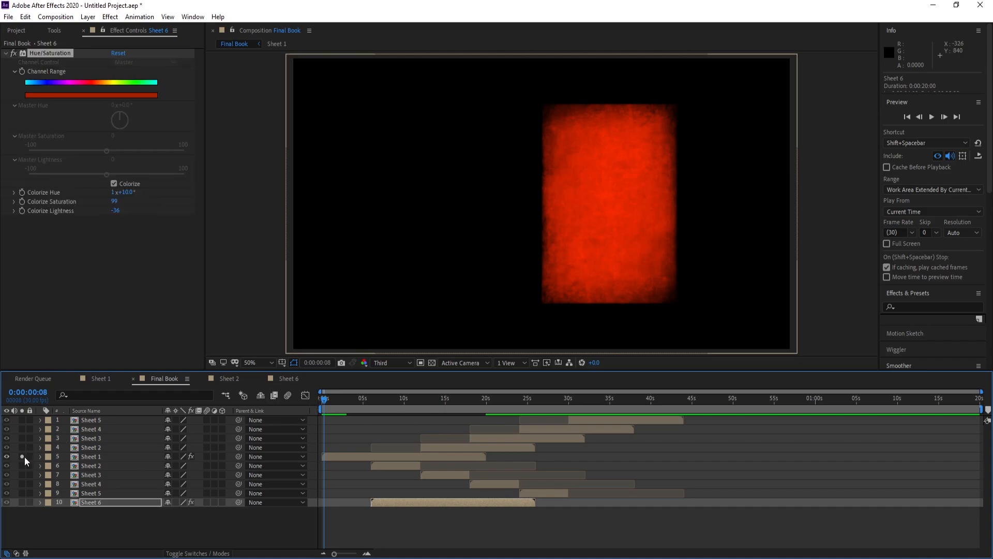
{"action": "left_click", "coordinate": [86, 457]}
{"action": "left_click", "coordinate": [95, 501]}
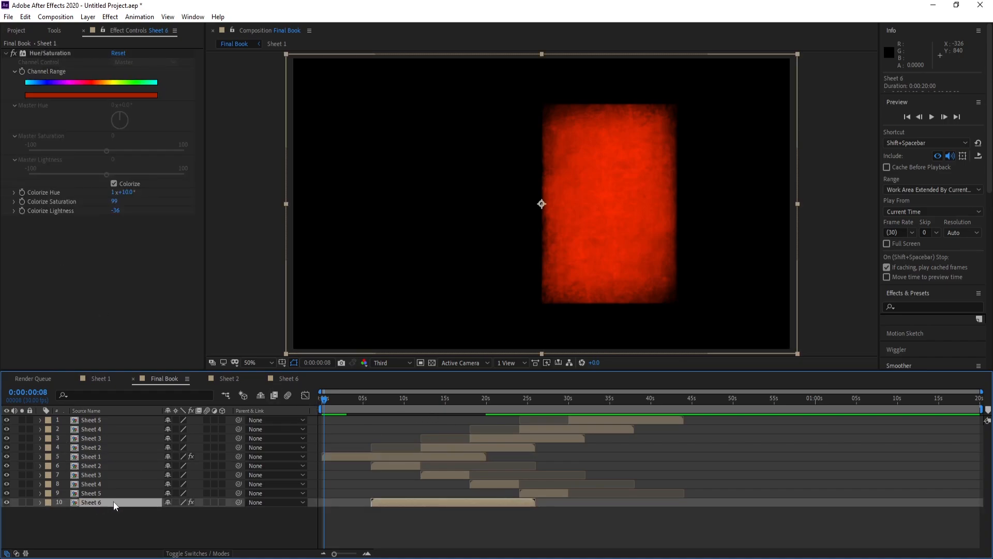
{"action": "left_click_drag", "start_coordinate": [324, 400], "coordinate": [364, 413]}
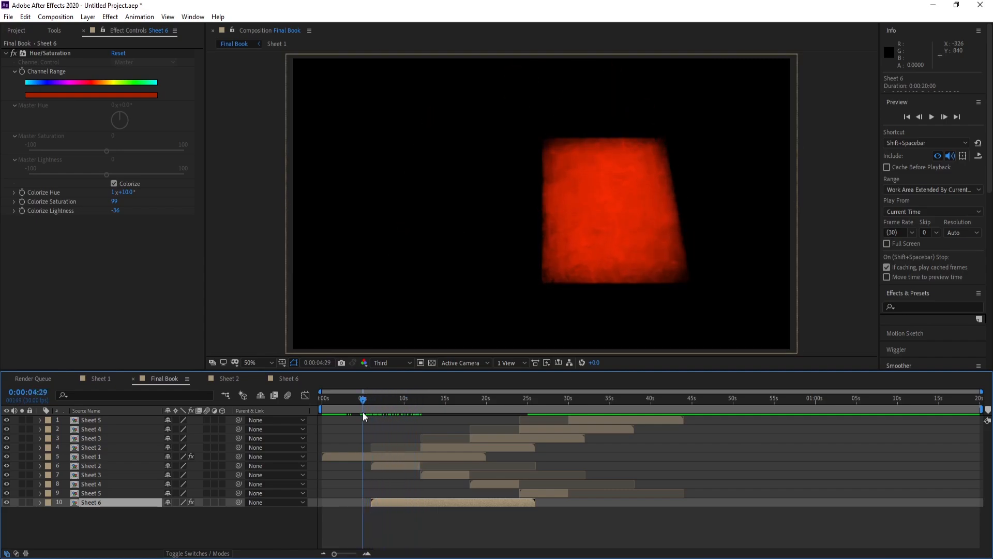
Step: Open the Sheet 1 composition at 0:00:03:10 and add a text layer reading "open Book" over the page
{"action": "left_click", "coordinate": [91, 457]}
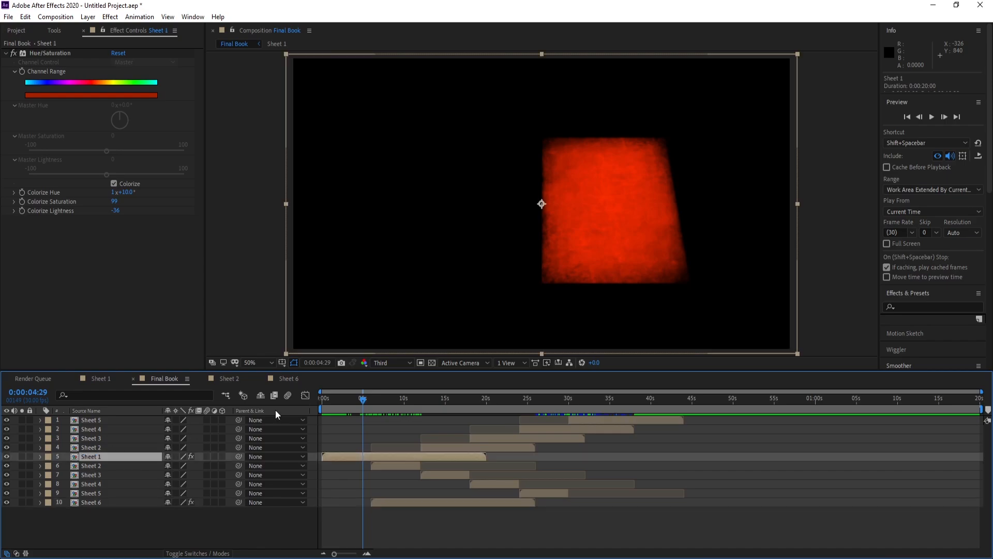
{"action": "left_click", "coordinate": [350, 398]}
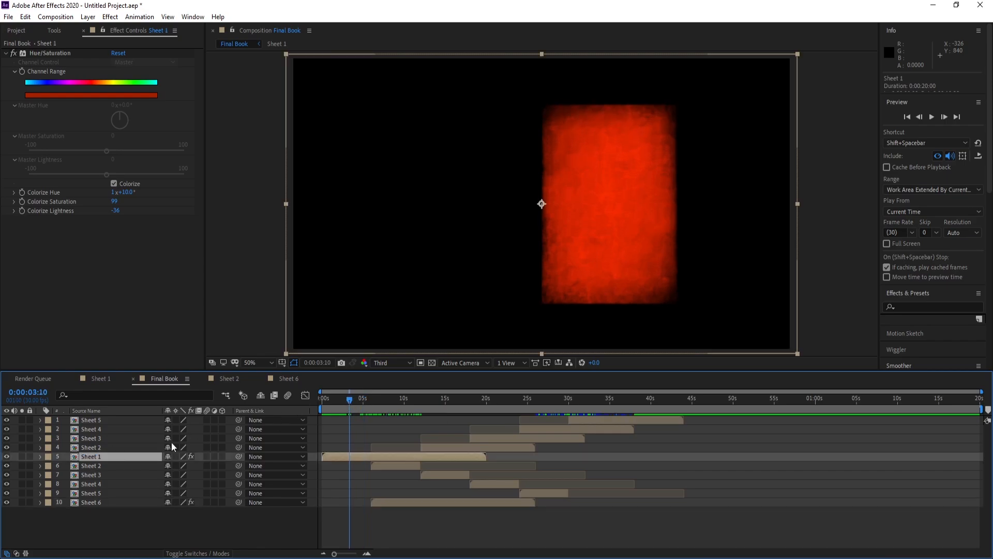
{"action": "double_click", "coordinate": [87, 458]}
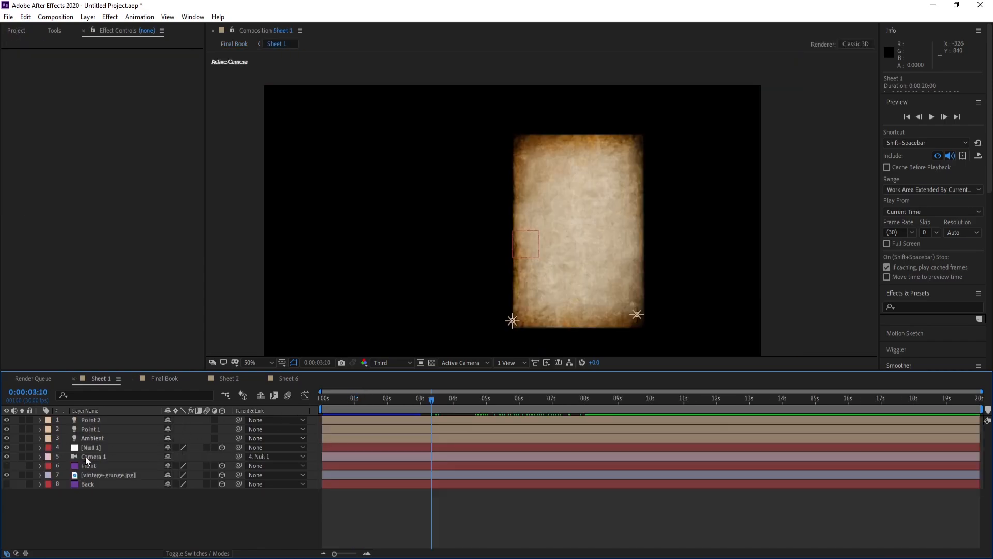
{"action": "left_click", "coordinate": [94, 421]}
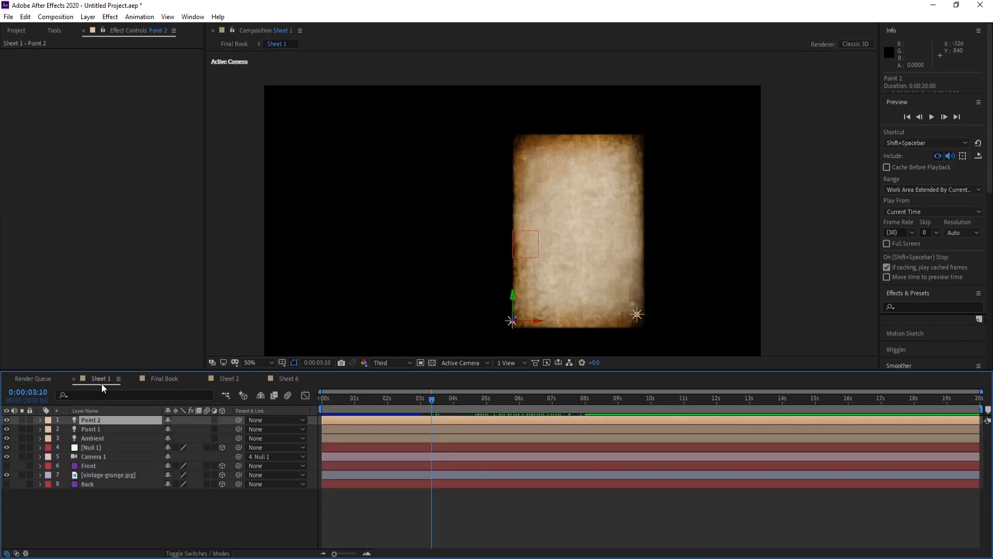
{"action": "left_click", "coordinate": [61, 31]}
{"action": "left_click", "coordinate": [137, 45]}
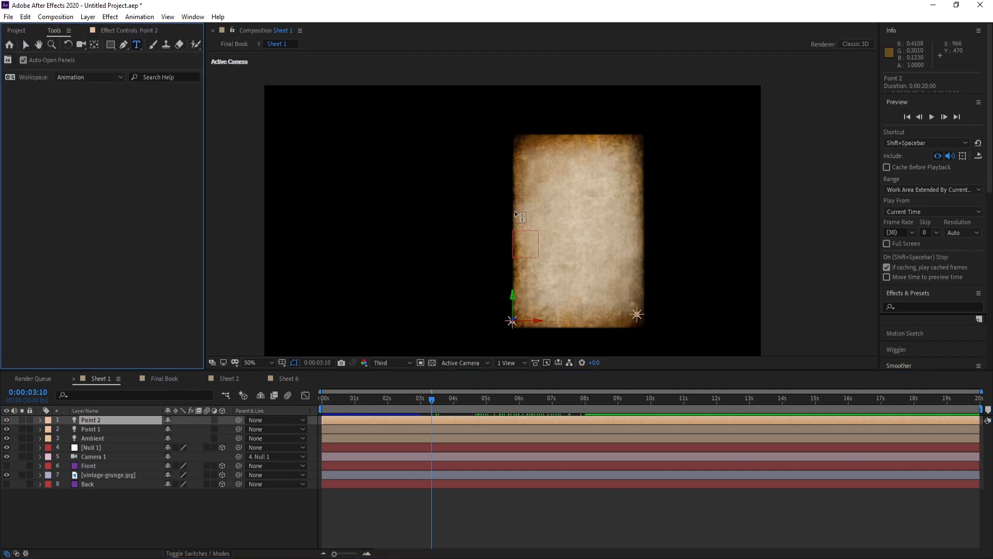
{"action": "left_click", "coordinate": [563, 212]}
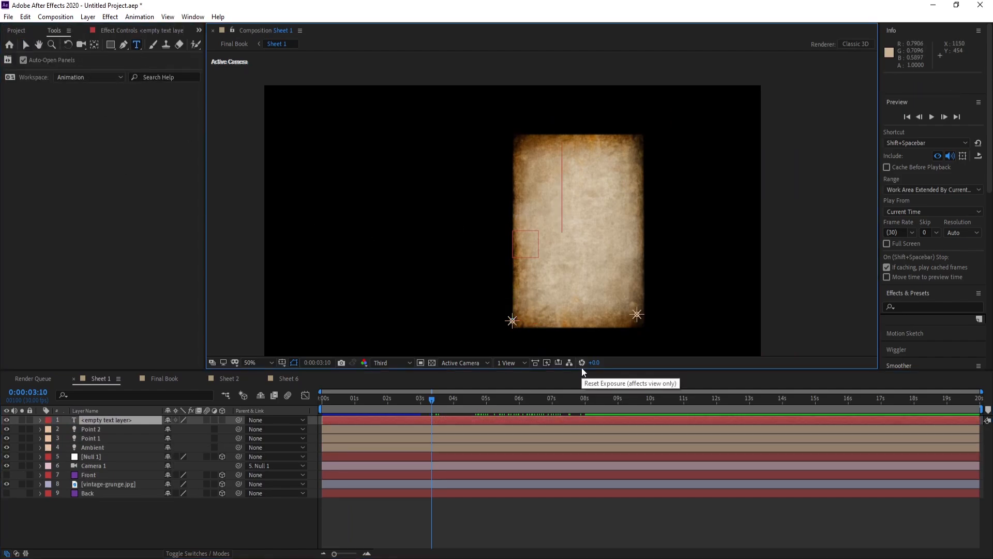
{"action": "type", "text": "o"}
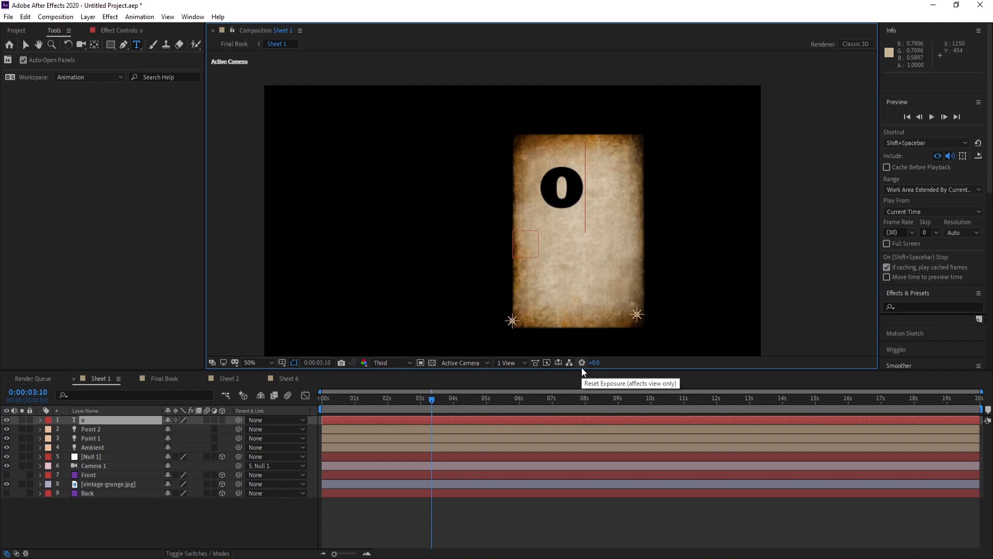
{"action": "type", "text": "pen"}
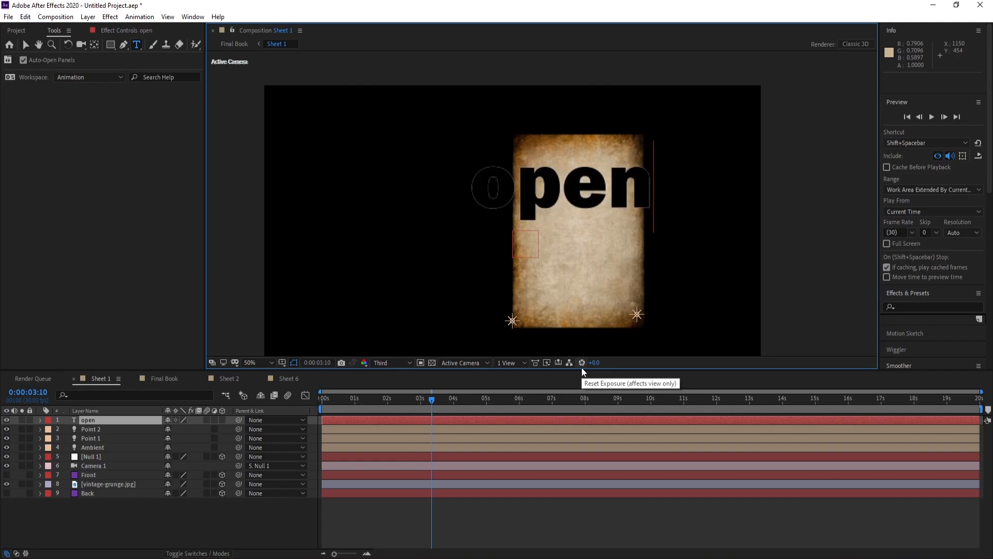
{"action": "type", "text": " b"}
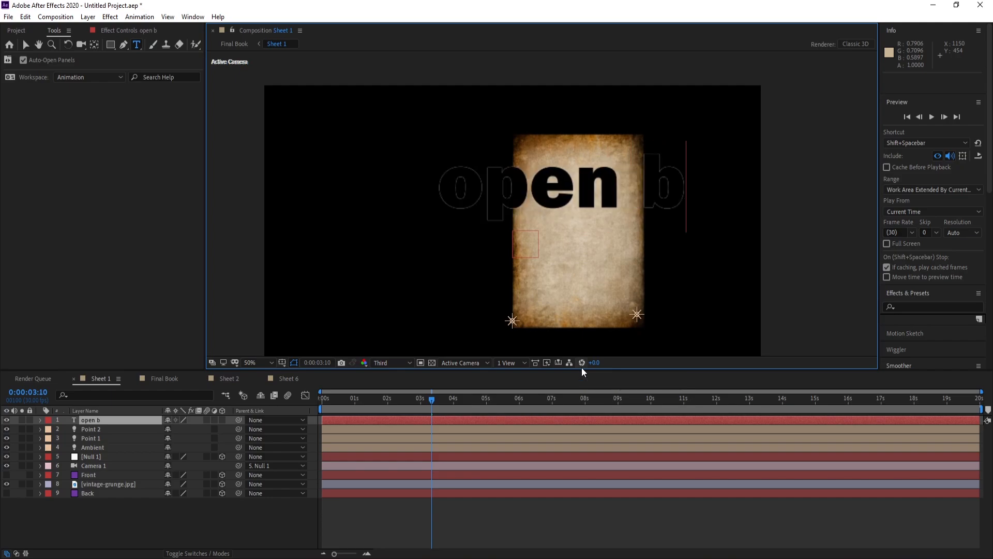
{"action": "key", "text": "BackSpace"}
{"action": "type", "text": "B"}
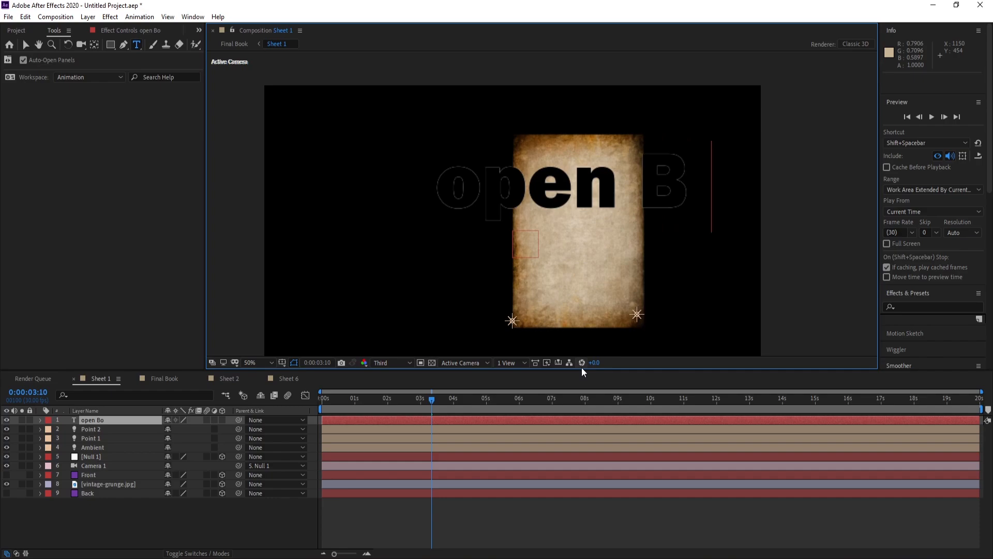
{"action": "type", "text": "ool"}
{"action": "key", "text": "BackSpace"}
{"action": "type", "text": "k"}
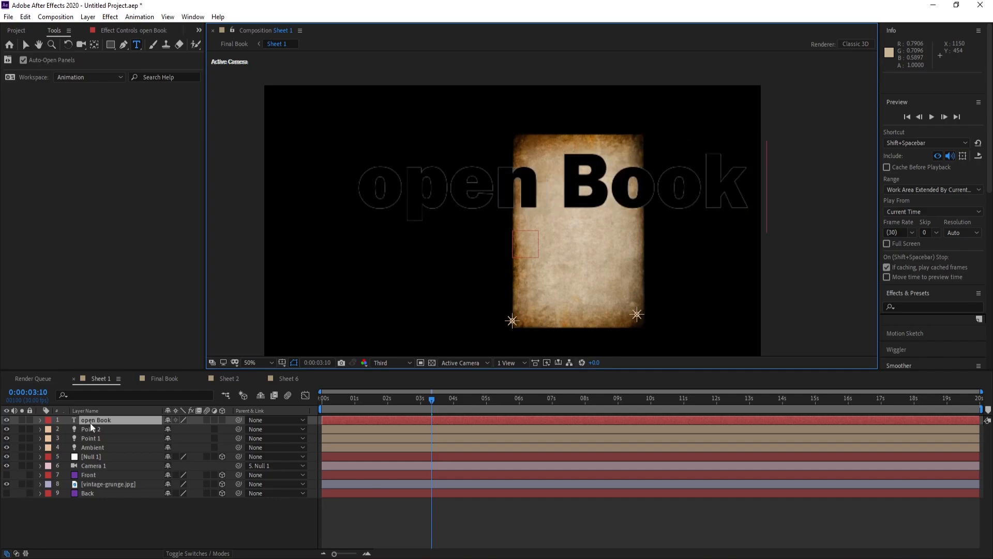
Step: Scale the "open Book" text layer to 32% and position it across the upper part of the page
{"action": "left_click", "coordinate": [91, 421]}
{"action": "key", "text": "s"}
{"action": "left_click_drag", "start_coordinate": [196, 429], "coordinate": [166, 435]}
{"action": "left_click", "coordinate": [25, 44]}
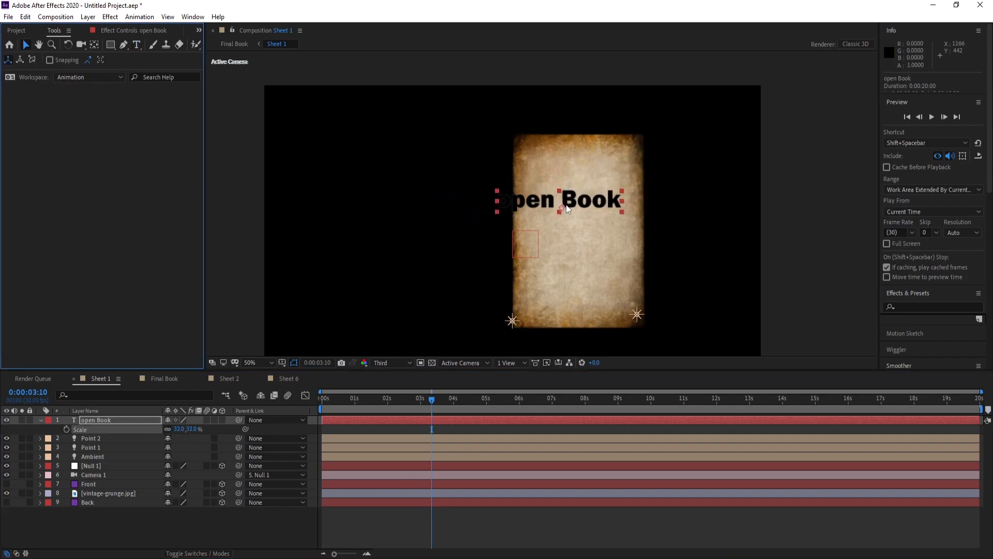
{"action": "left_click_drag", "start_coordinate": [569, 207], "coordinate": [589, 203]}
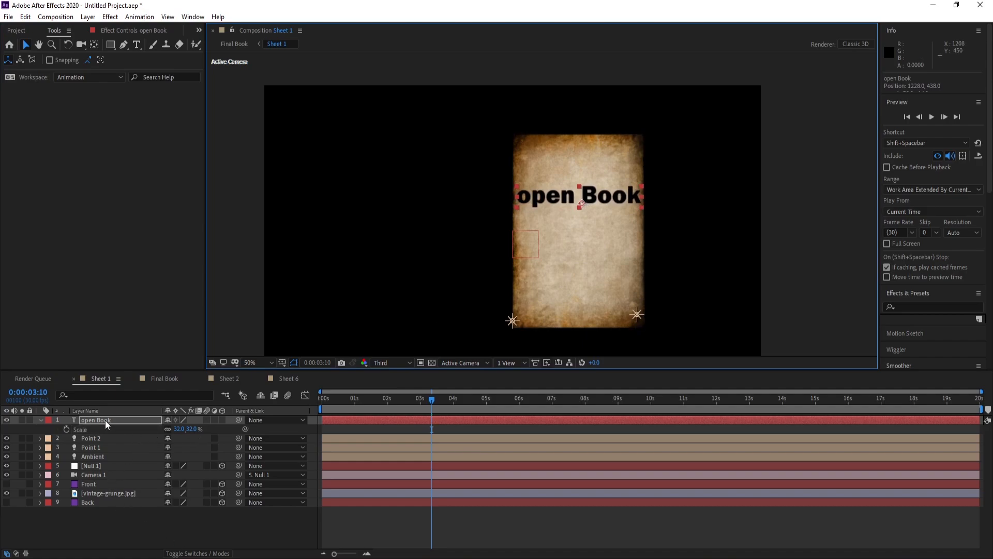
Step: Make the "open Book" text a 3D layer with a Z position of -1 and check the cover opening in Final Book
{"action": "left_click", "coordinate": [222, 420]}
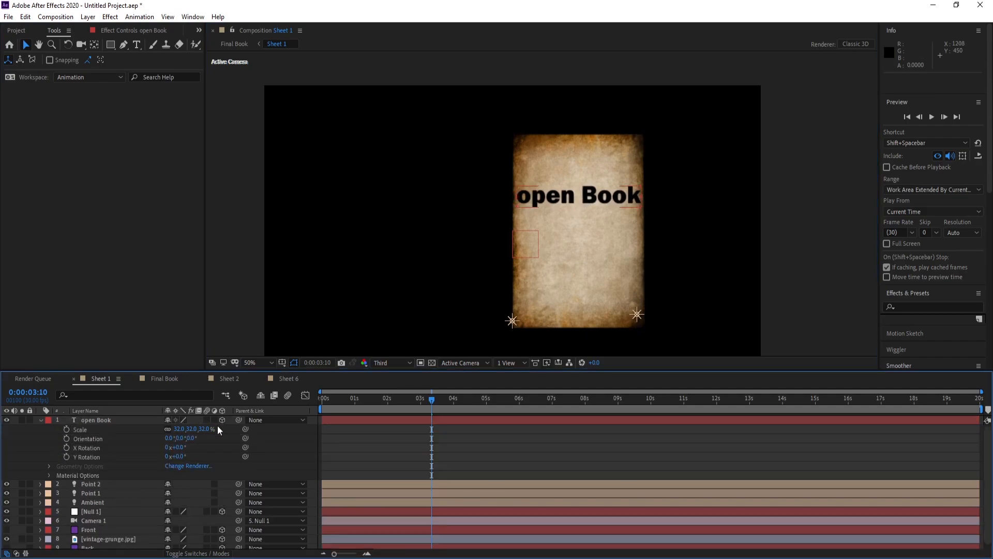
{"action": "left_click", "coordinate": [99, 421]}
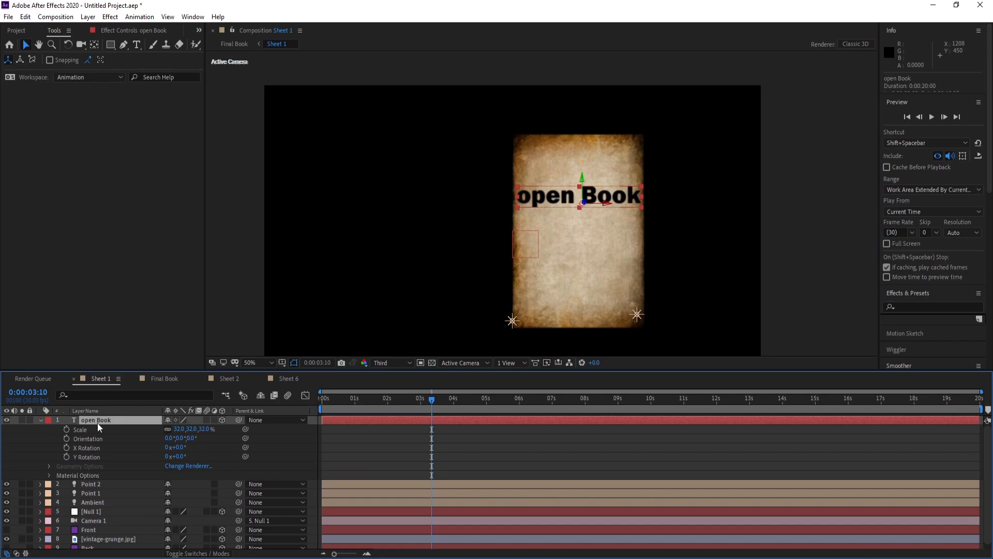
{"action": "key", "text": "p"}
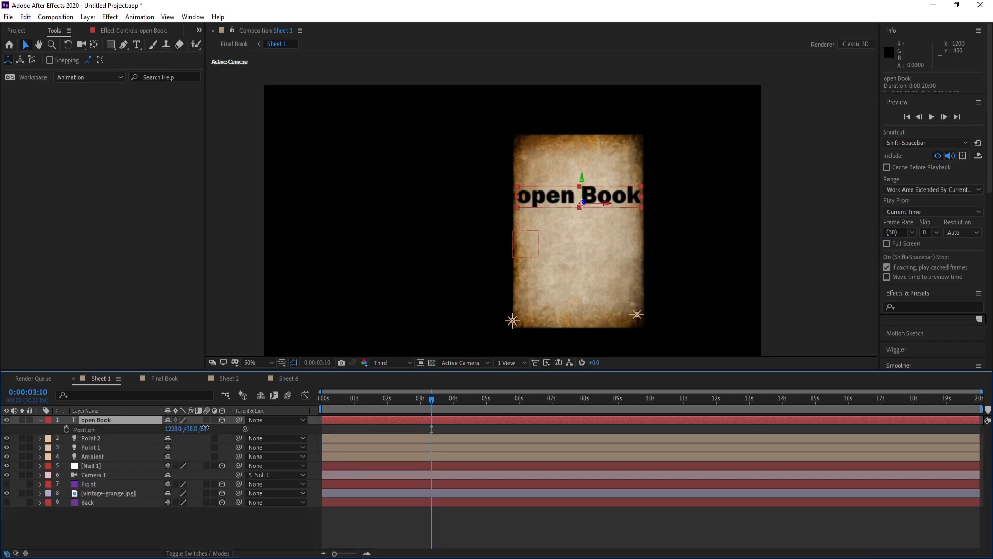
{"action": "left_click", "coordinate": [205, 428]}
{"action": "type", "text": "-1"}
{"action": "key", "text": "Return"}
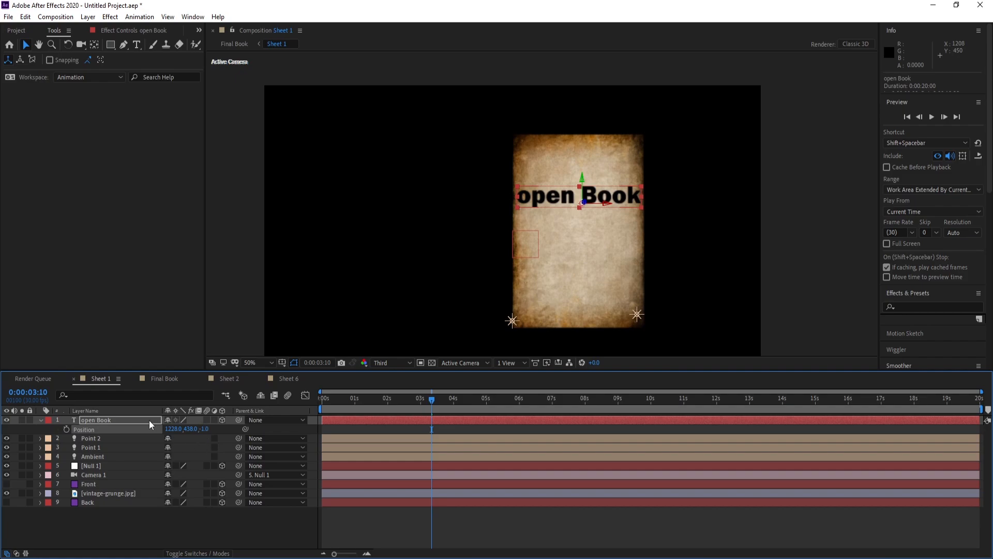
{"action": "left_click", "coordinate": [161, 379]}
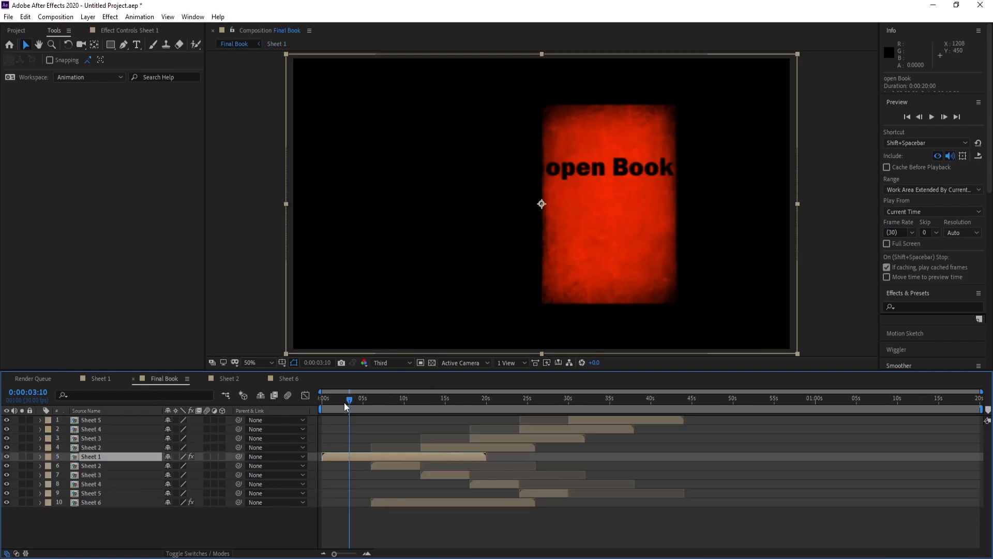
{"action": "left_click_drag", "start_coordinate": [346, 407], "coordinate": [428, 406]}
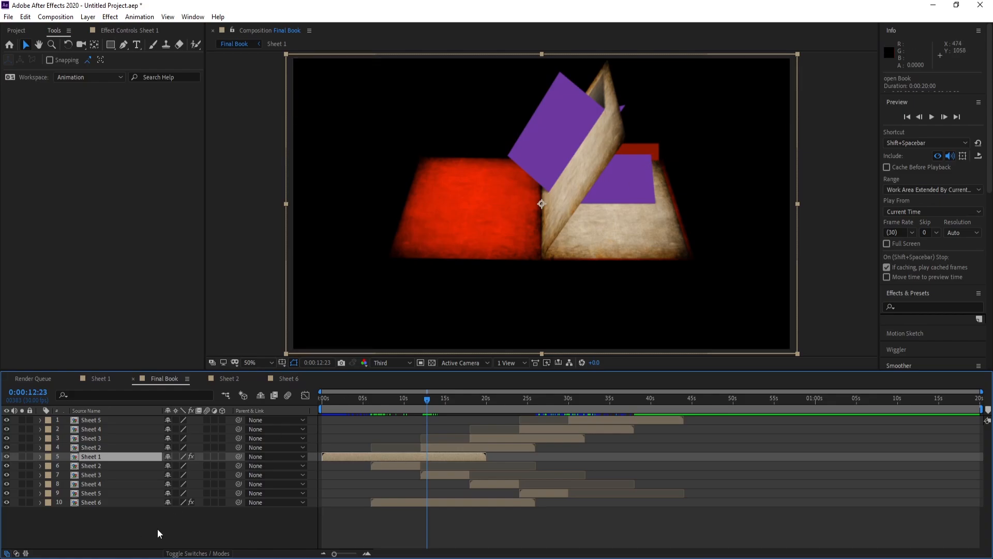
Step: Hide the Front and Back layers in the Sheet 6 composition and review the result in Final Book
{"action": "double_click", "coordinate": [90, 503]}
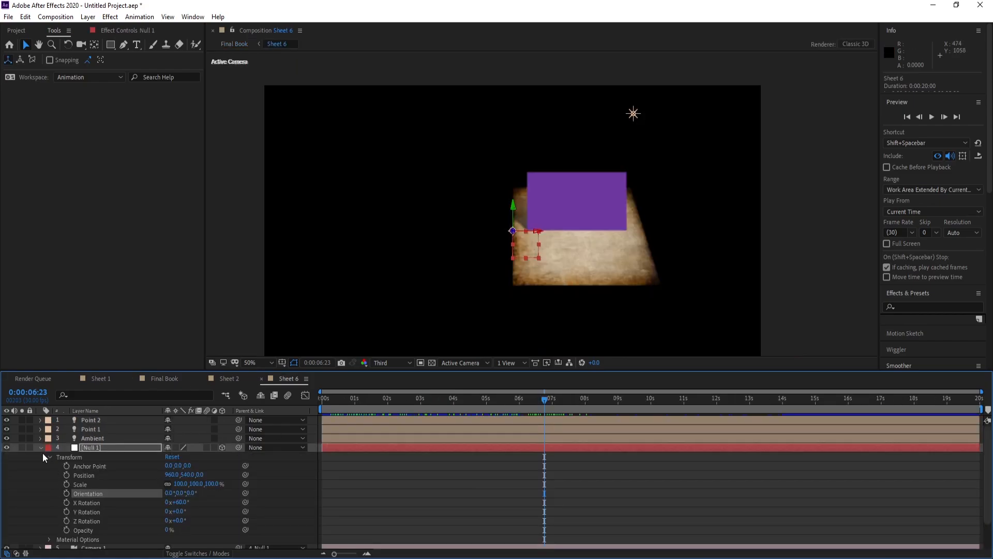
{"action": "left_click", "coordinate": [41, 448]}
{"action": "left_click", "coordinate": [95, 468]}
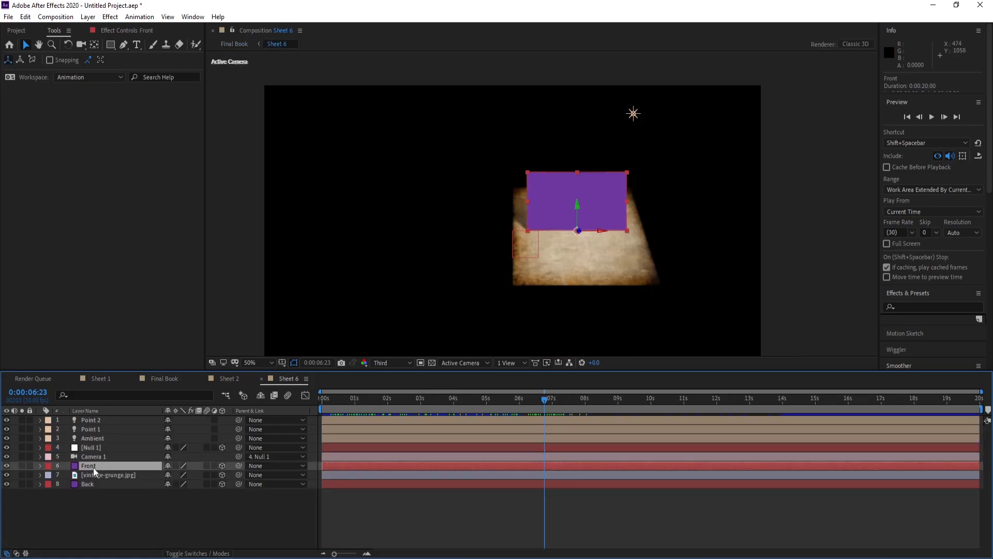
{"action": "left_click", "coordinate": [6, 466]}
{"action": "left_click", "coordinate": [104, 486]}
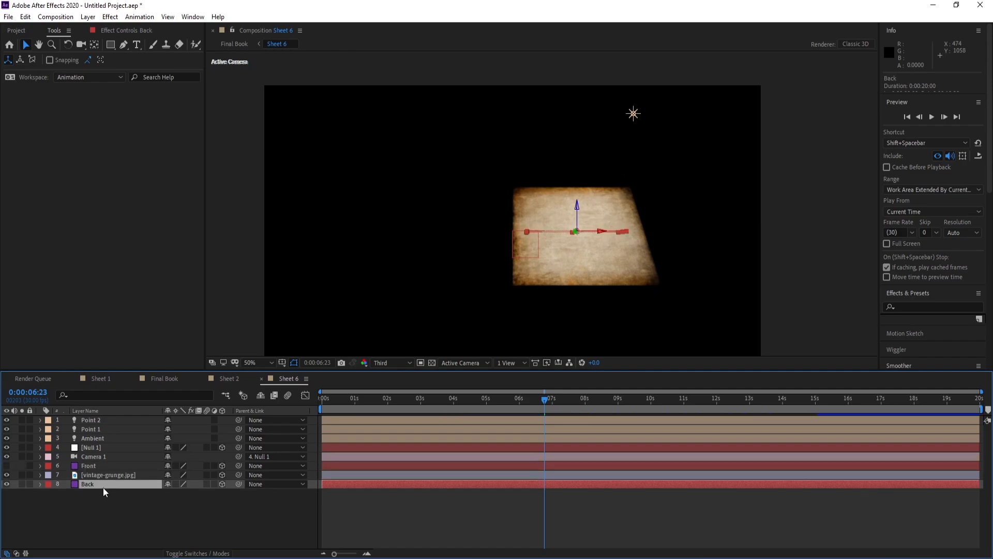
{"action": "left_click", "coordinate": [7, 485]}
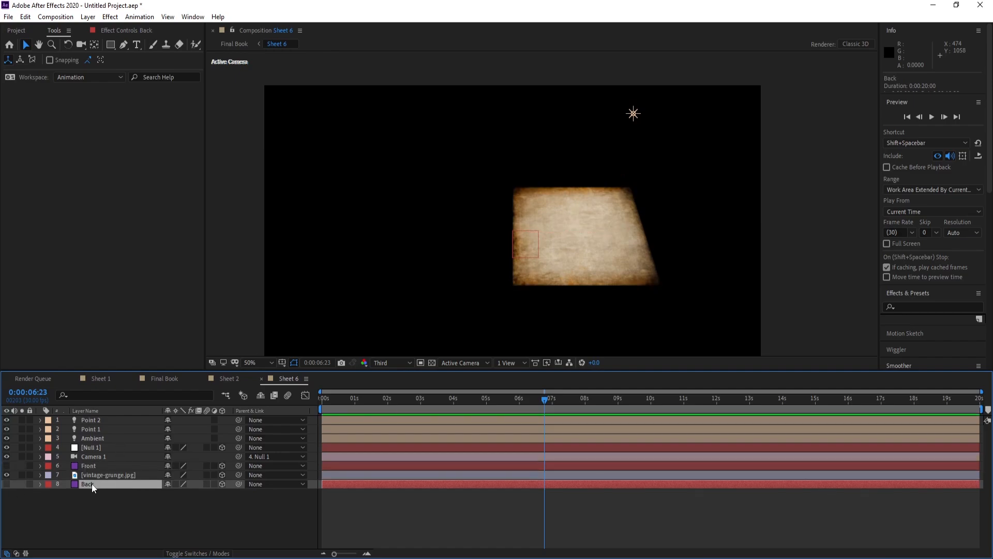
{"action": "left_click", "coordinate": [151, 382]}
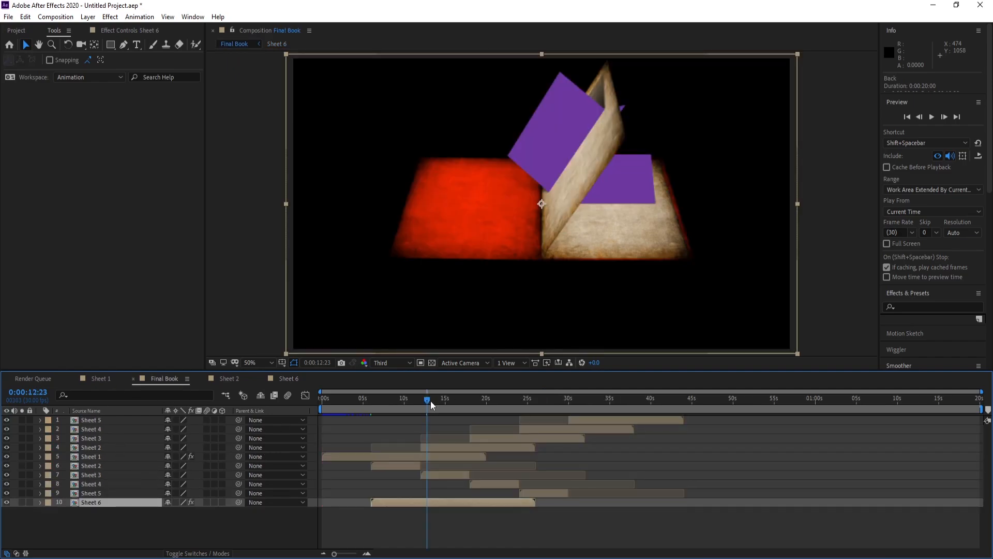
{"action": "left_click_drag", "start_coordinate": [427, 401], "coordinate": [398, 419]}
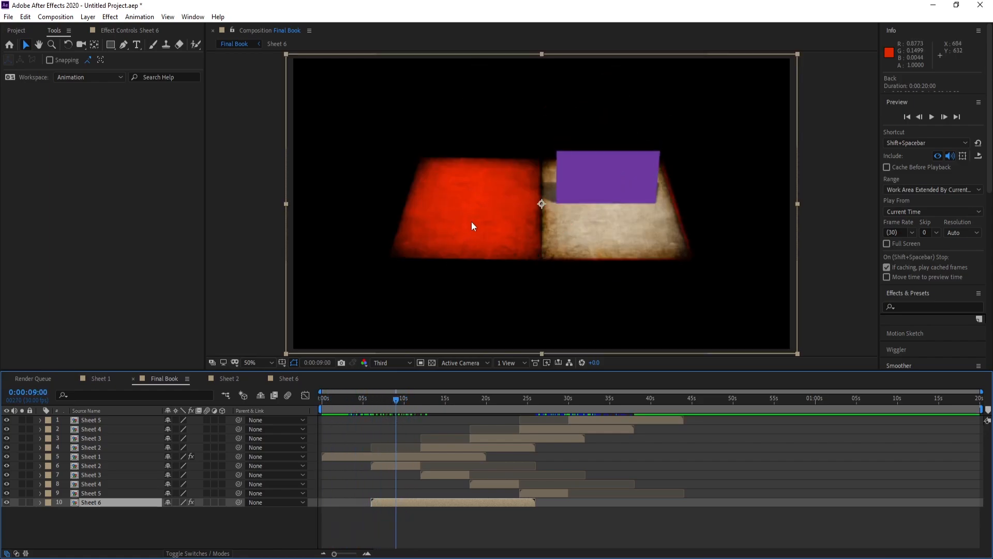
Step: Open the Sheet 2 composition and import the Castle 3 Png image into the project
{"action": "left_click", "coordinate": [98, 466]}
{"action": "double_click", "coordinate": [92, 467]}
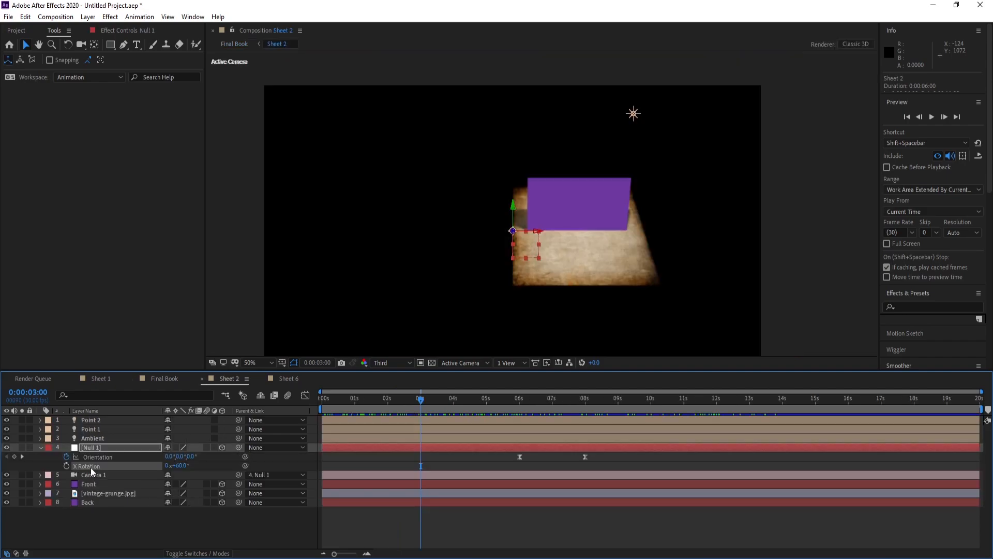
{"action": "left_click", "coordinate": [42, 448]}
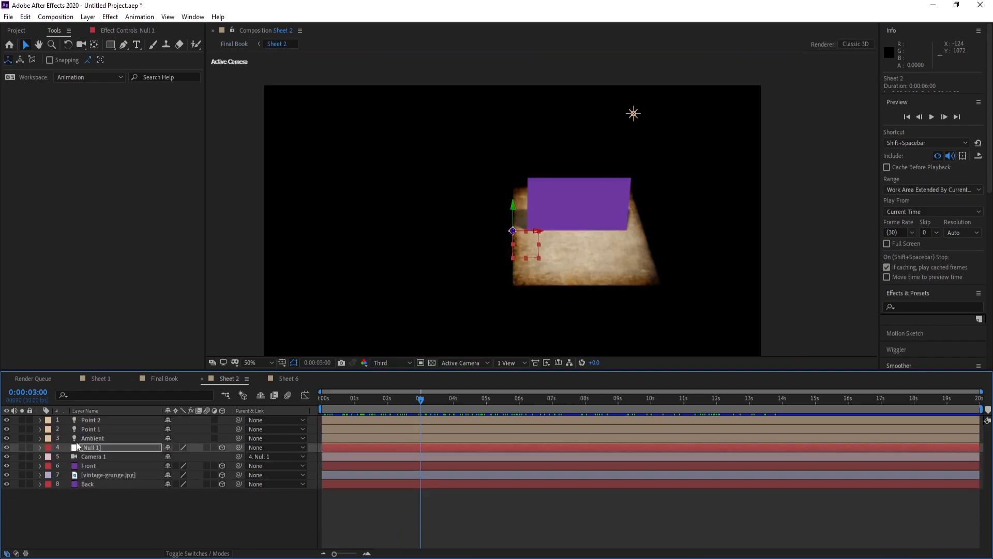
{"action": "left_click", "coordinate": [8, 17]}
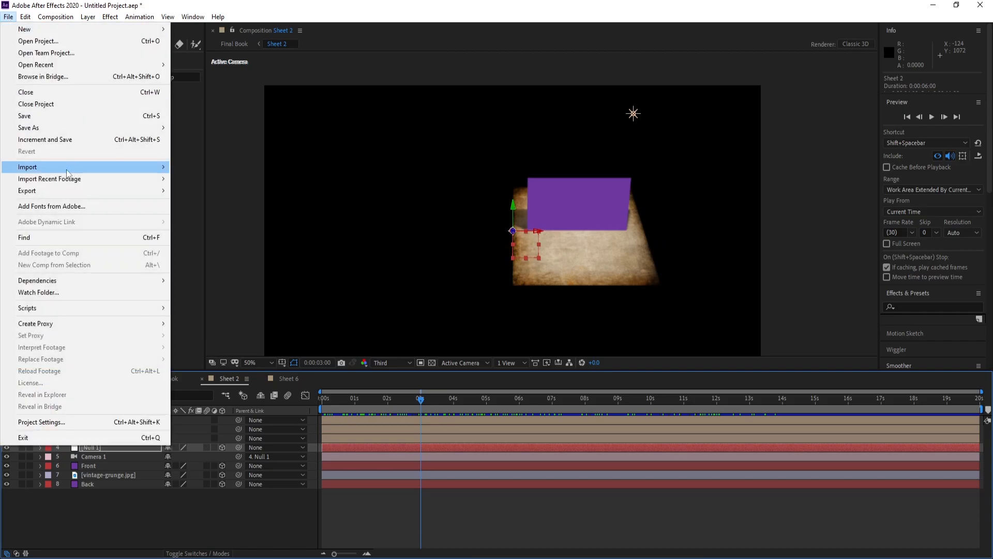
{"action": "mouse_move", "coordinate": [104, 166]}
{"action": "left_click", "coordinate": [192, 169]}
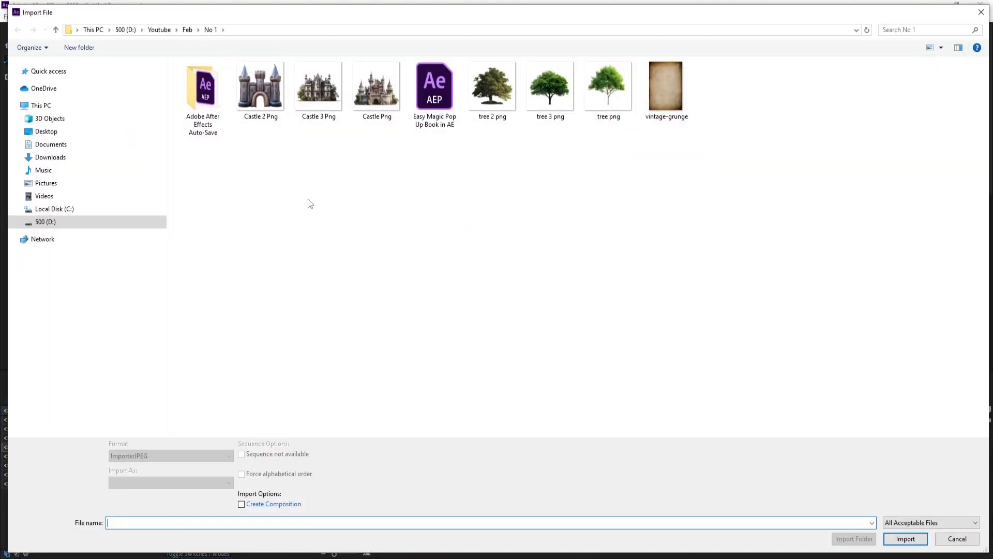
{"action": "double_click", "coordinate": [319, 87]}
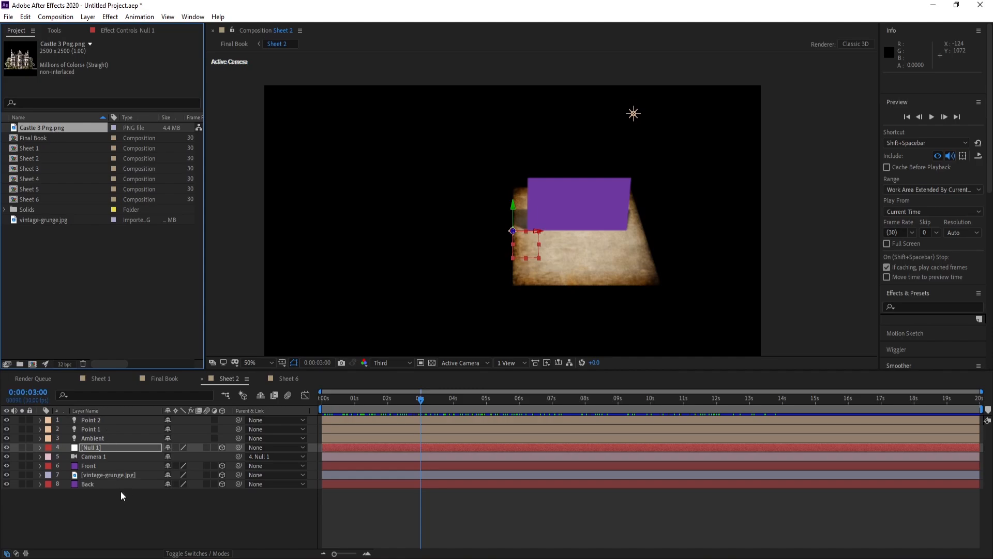
Step: Replace the Front layer's purple solid with Castle 3 Png.png and set the preview resolution to Full
{"action": "left_click", "coordinate": [88, 465]}
{"action": "left_click", "coordinate": [7, 466]}
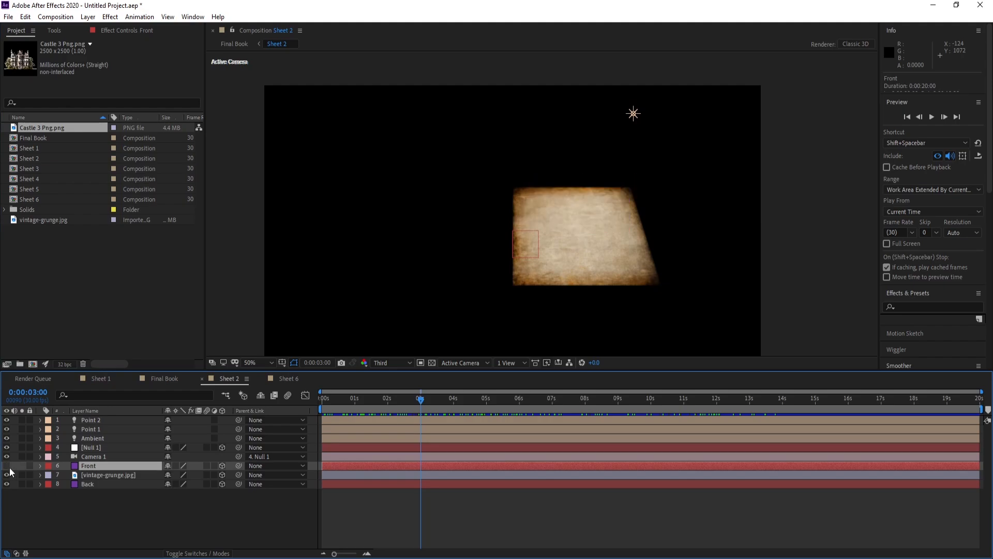
{"action": "left_click", "coordinate": [7, 466]}
{"action": "left_click", "coordinate": [7, 467]}
{"action": "left_click", "coordinate": [8, 466]}
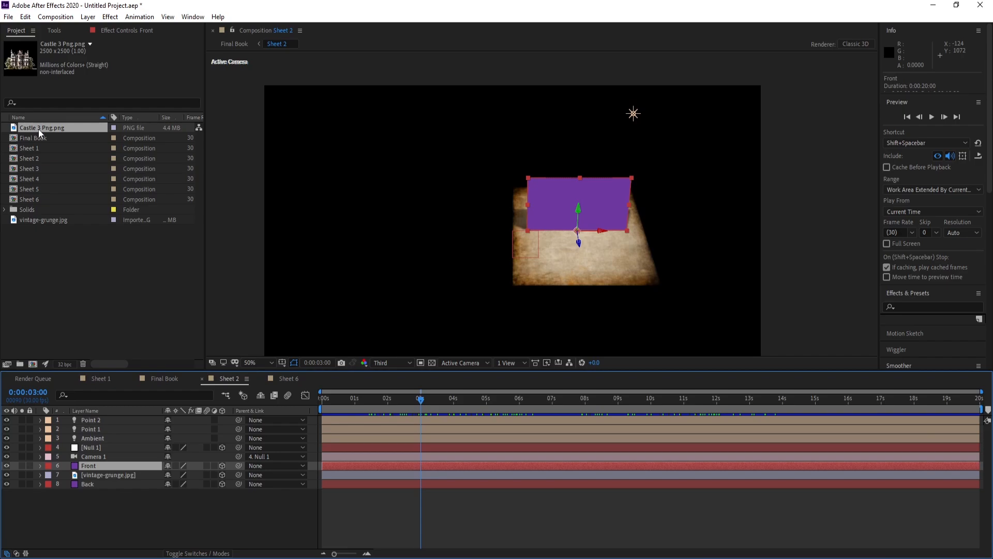
{"action": "left_click_drag", "start_coordinate": [48, 128], "coordinate": [90, 465]}
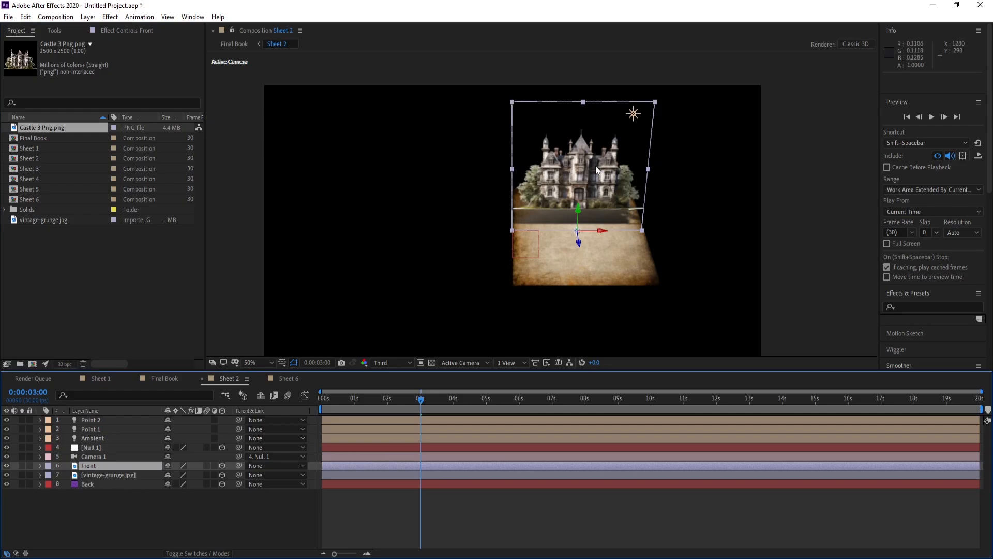
{"action": "scroll", "coordinate": [598, 198], "scroll_direction": "up", "scroll_amount": 1}
{"action": "scroll", "coordinate": [389, 339], "scroll_direction": "down", "scroll_amount": 1}
{"action": "left_click", "coordinate": [388, 363]}
{"action": "left_click", "coordinate": [391, 381]}
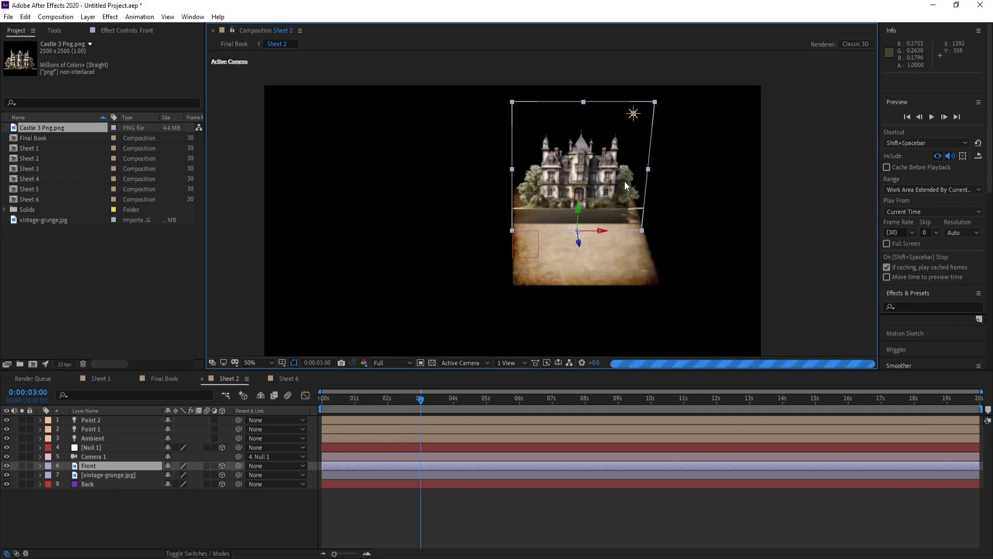
Step: Adjust the Front layer's anchor point Y to about 2085 so the castle's base sits on the page
{"action": "left_click", "coordinate": [40, 466]}
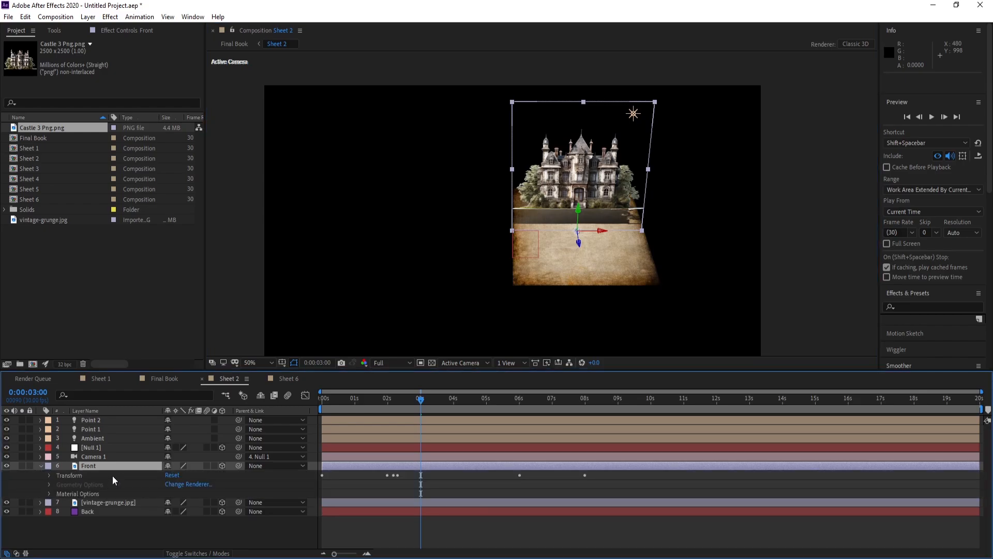
{"action": "left_click", "coordinate": [50, 475]}
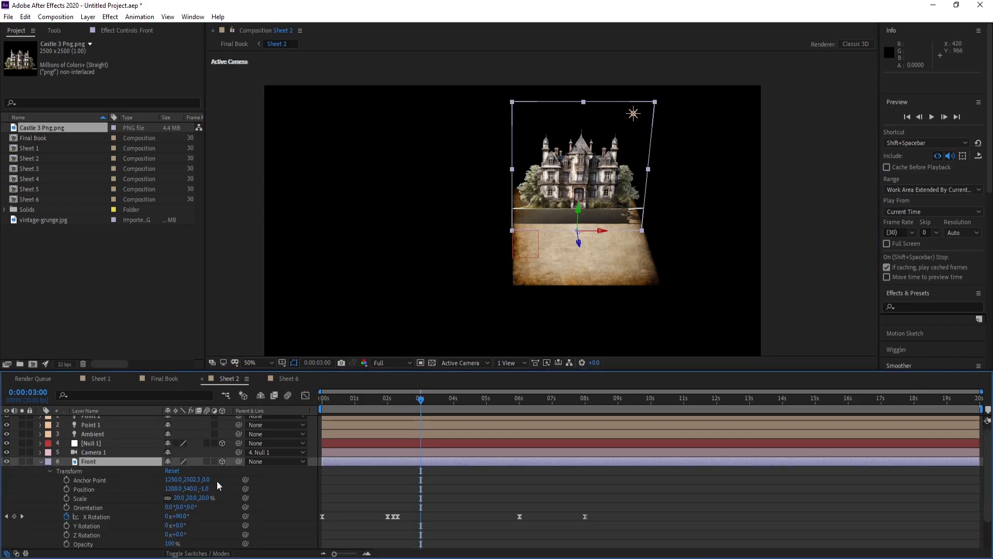
{"action": "left_click_drag", "start_coordinate": [173, 480], "coordinate": [176, 479]}
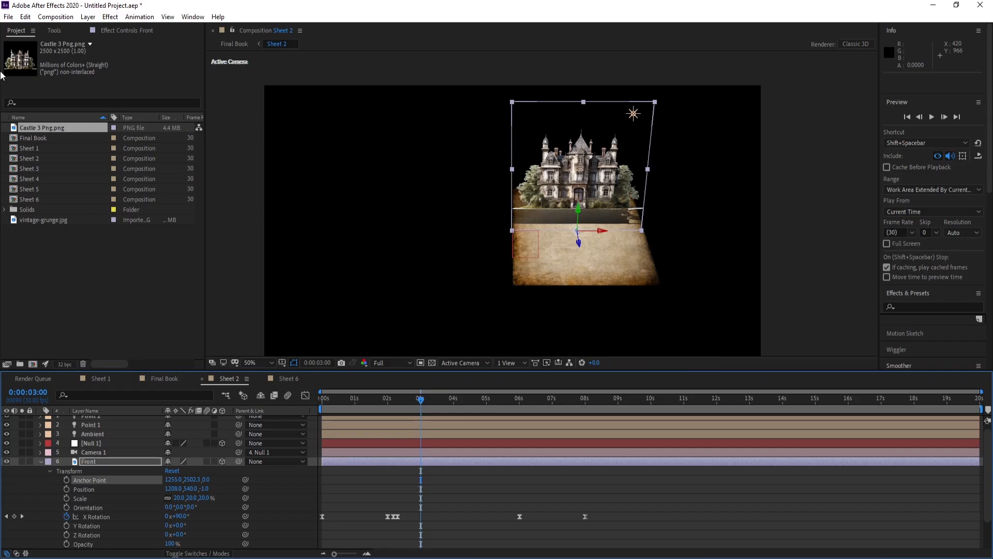
{"action": "key", "text": "ctrl+z"}
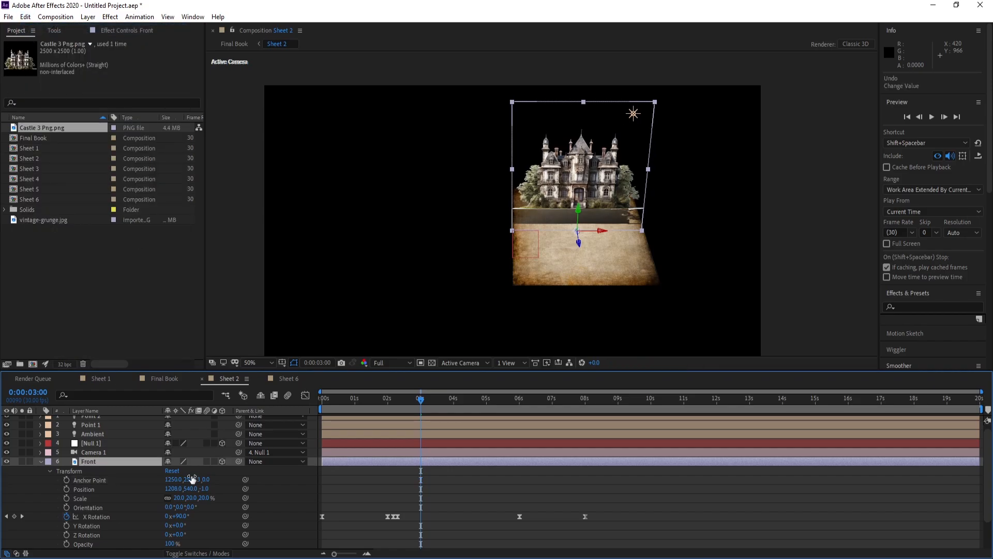
{"action": "left_click_drag", "start_coordinate": [192, 479], "coordinate": [211, 484]}
{"action": "mouse_move", "coordinate": [176, 482]}
{"action": "left_mouse_down"}
{"action": "mouse_move", "coordinate": [154, 483]}
{"action": "mouse_move", "coordinate": [187, 483]}
{"action": "left_mouse_up"}
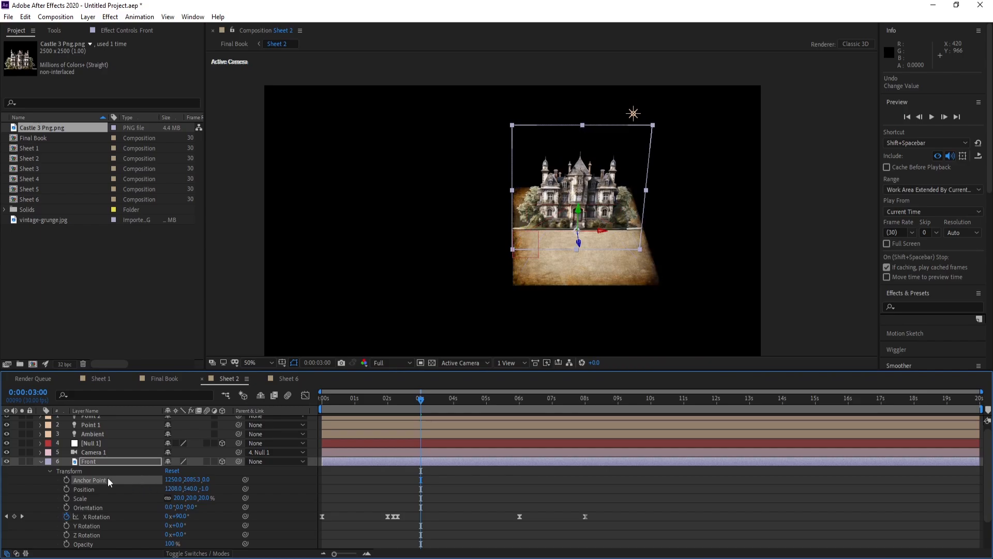
Step: Scale the Front castle layer down to 12% to fit the page
{"action": "left_click", "coordinate": [102, 465]}
{"action": "key", "text": "s"}
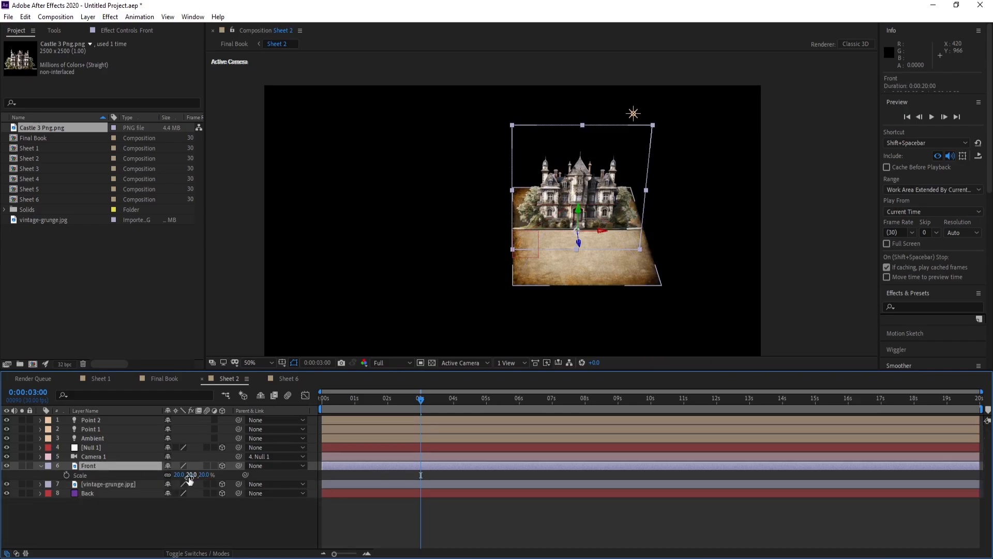
{"action": "mouse_move", "coordinate": [180, 475]}
{"action": "left_mouse_down"}
{"action": "mouse_move", "coordinate": [213, 475]}
{"action": "mouse_move", "coordinate": [189, 475]}
{"action": "left_mouse_up"}
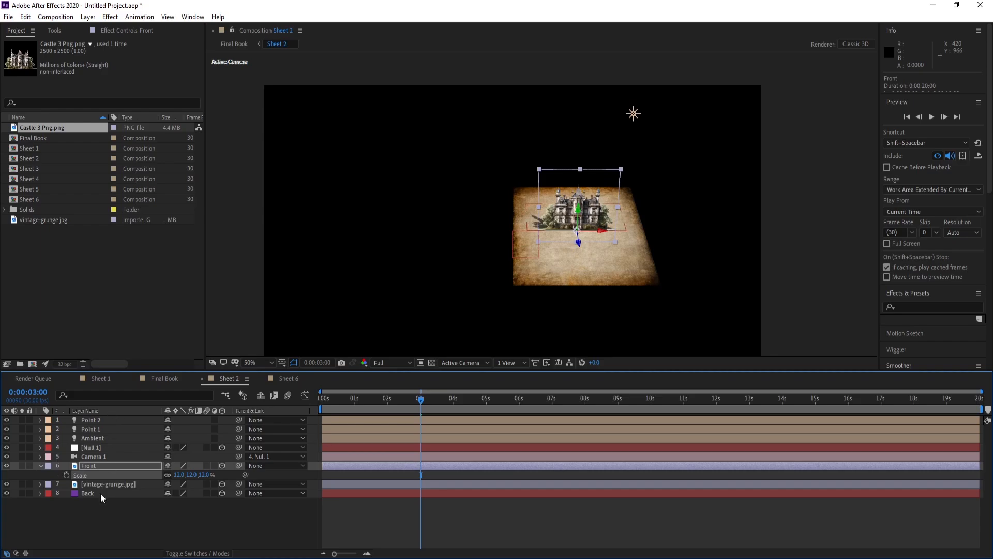
Step: Go to 0:00:07:24 in Sheet 2, select the Back layer and import the Castle Png image
{"action": "left_click_drag", "start_coordinate": [424, 400], "coordinate": [494, 401]}
{"action": "left_click", "coordinate": [580, 406]}
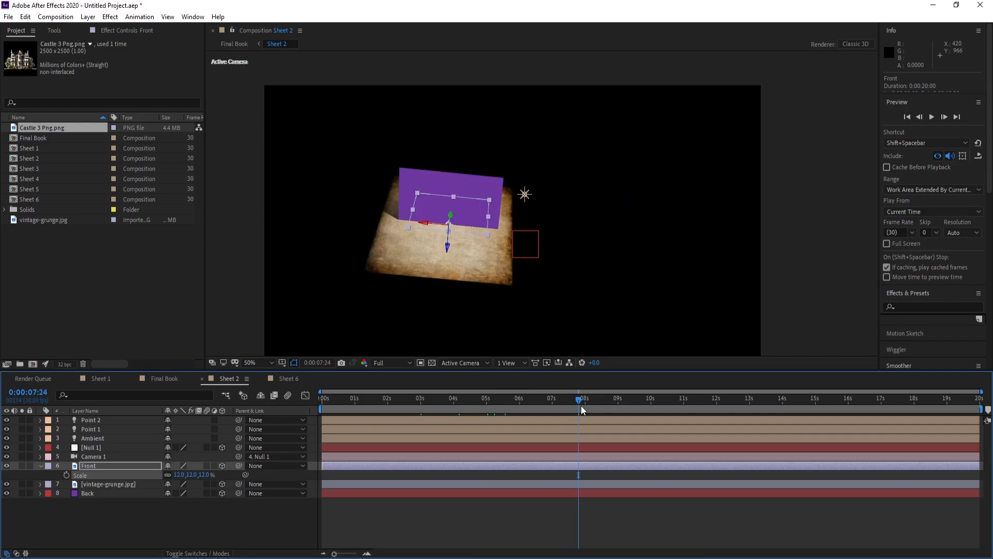
{"action": "left_click", "coordinate": [95, 494]}
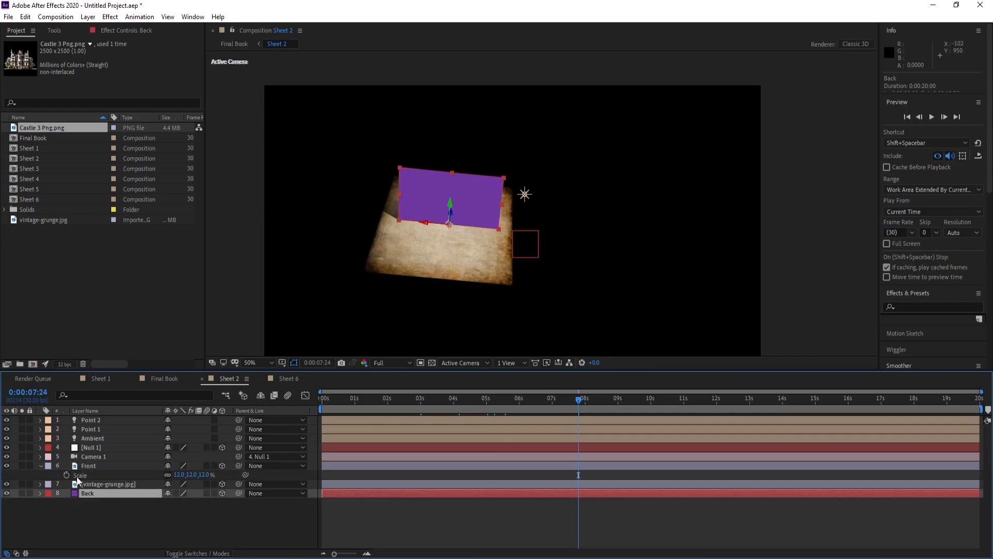
{"action": "left_click", "coordinate": [7, 17]}
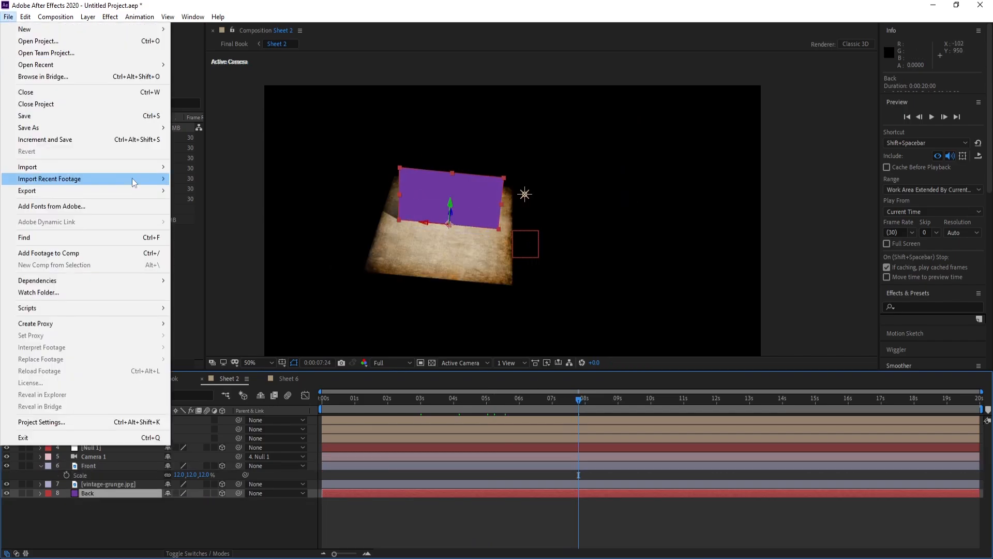
{"action": "mouse_move", "coordinate": [132, 164]}
{"action": "left_click", "coordinate": [188, 168]}
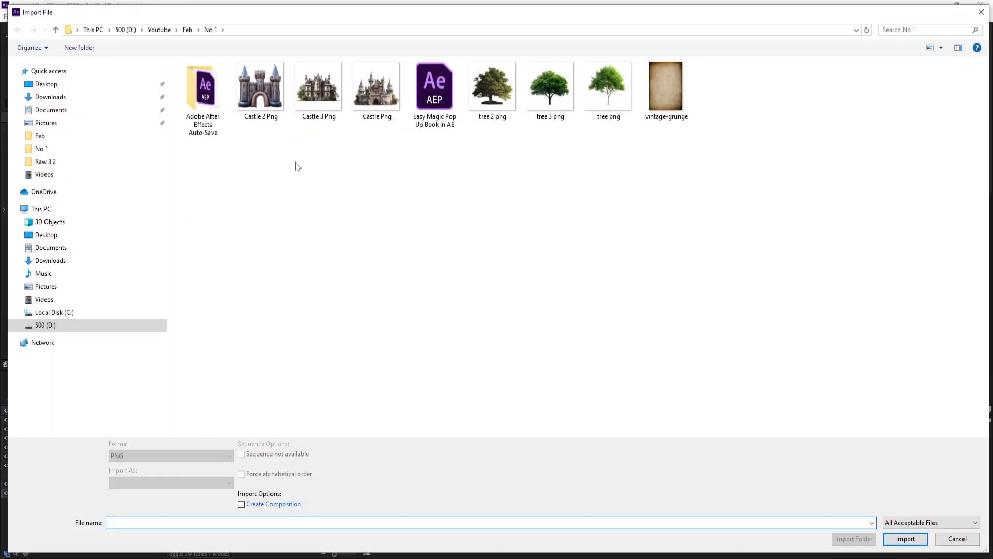
{"action": "double_click", "coordinate": [381, 100]}
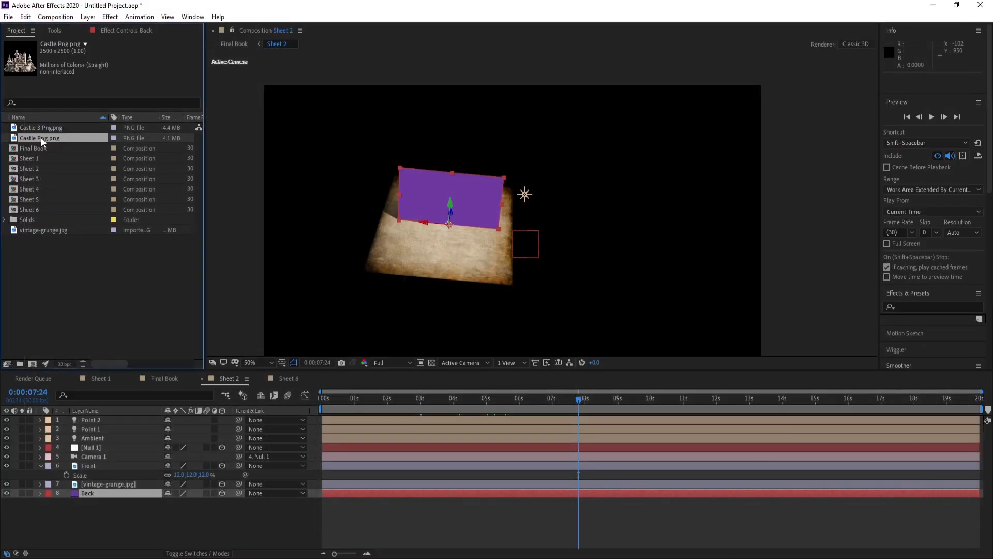
Step: Replace the Back layer's purple solid with Castle Png.png and set its anchor point Y to about 2267
{"action": "left_click_drag", "start_coordinate": [41, 138], "coordinate": [98, 492]}
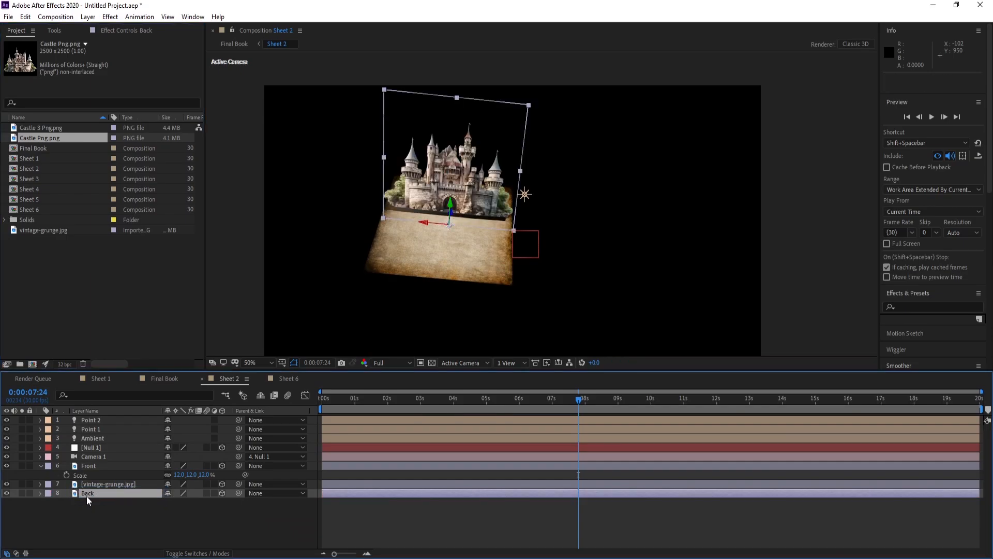
{"action": "left_click", "coordinate": [40, 493]}
{"action": "left_click", "coordinate": [49, 503]}
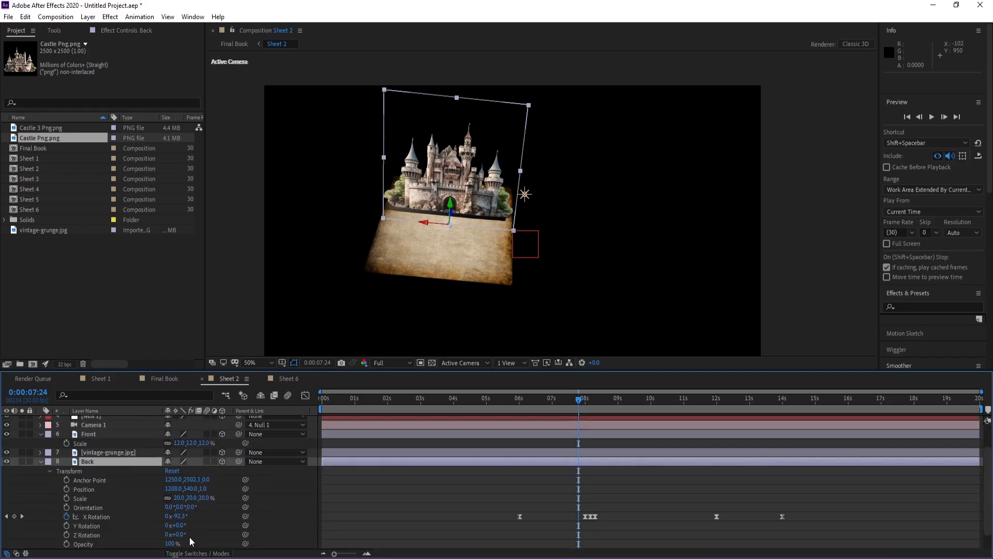
{"action": "left_click_drag", "start_coordinate": [192, 481], "coordinate": [70, 480]}
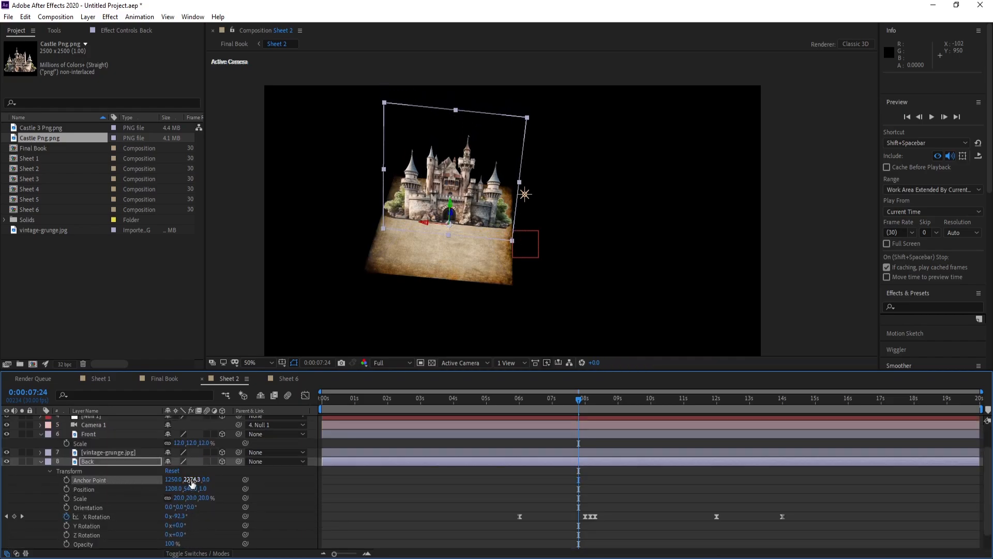
{"action": "left_click_drag", "start_coordinate": [192, 480], "coordinate": [189, 480]}
Step: Scale the Back castle layer down to 15% so it fits the page
{"action": "left_click", "coordinate": [85, 461]}
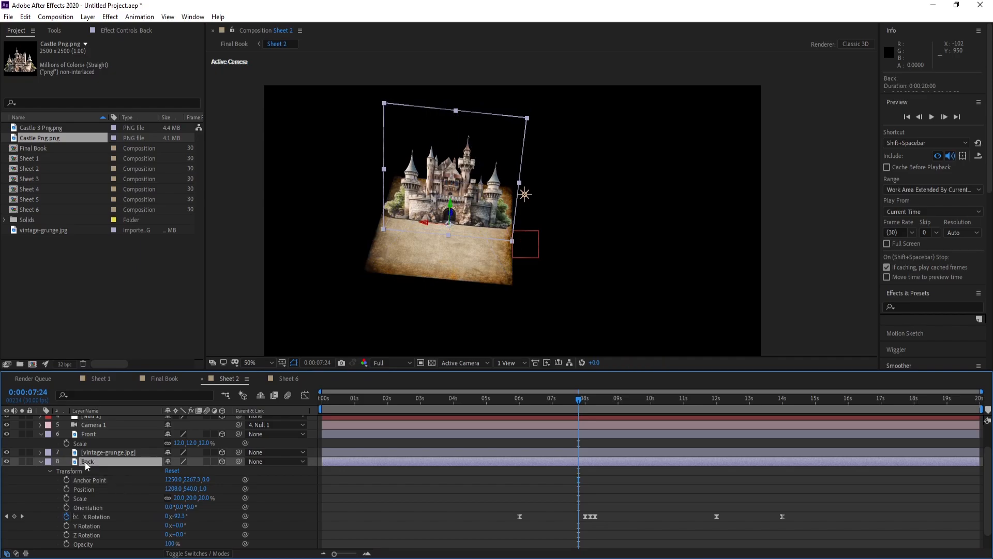
{"action": "key", "text": "s"}
{"action": "left_click", "coordinate": [191, 502]}
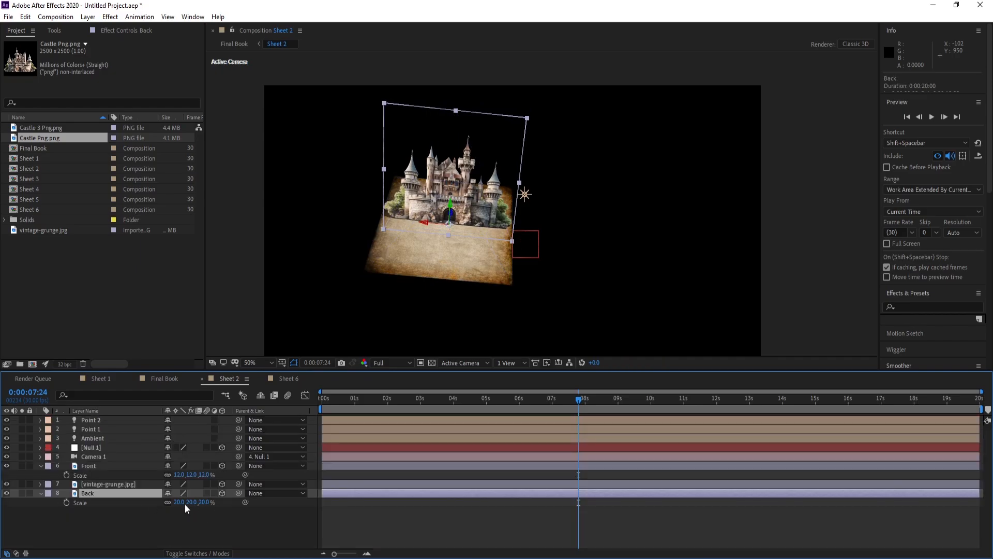
{"action": "type", "text": "12"}
{"action": "key", "text": "Return"}
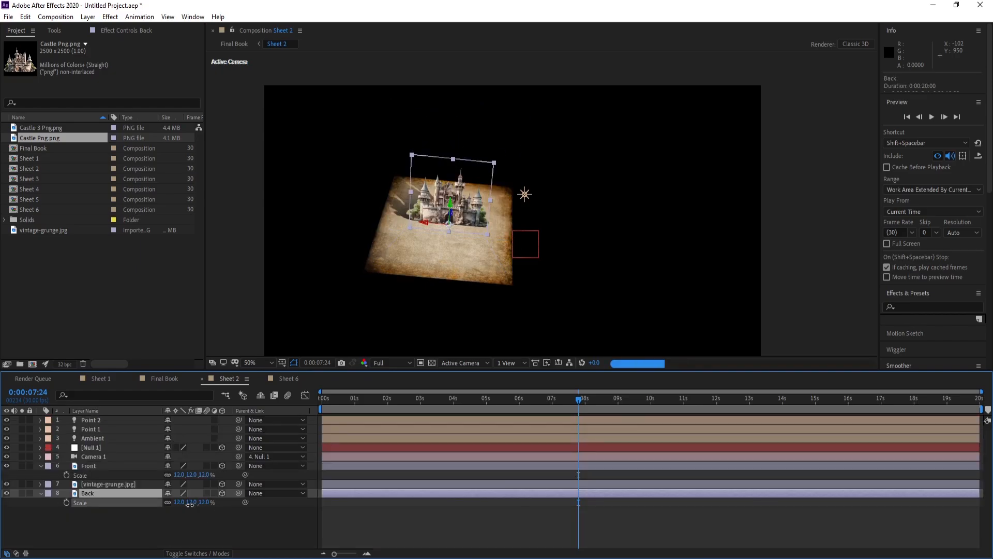
{"action": "left_click_drag", "start_coordinate": [190, 504], "coordinate": [196, 506]}
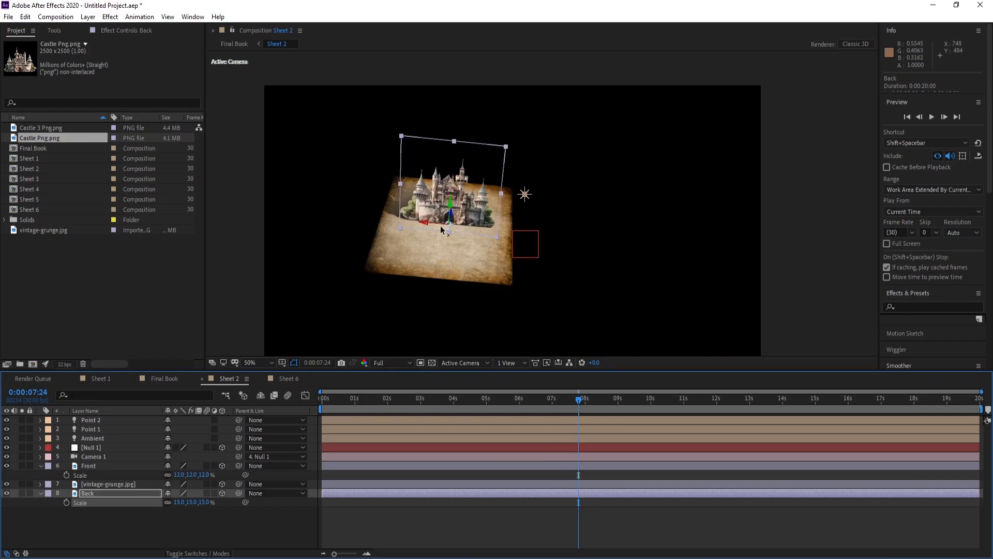
Step: Collapse the Front layer's properties and duplicate the Back layer in Sheet 2
{"action": "left_click", "coordinate": [40, 466]}
{"action": "left_click", "coordinate": [96, 486]}
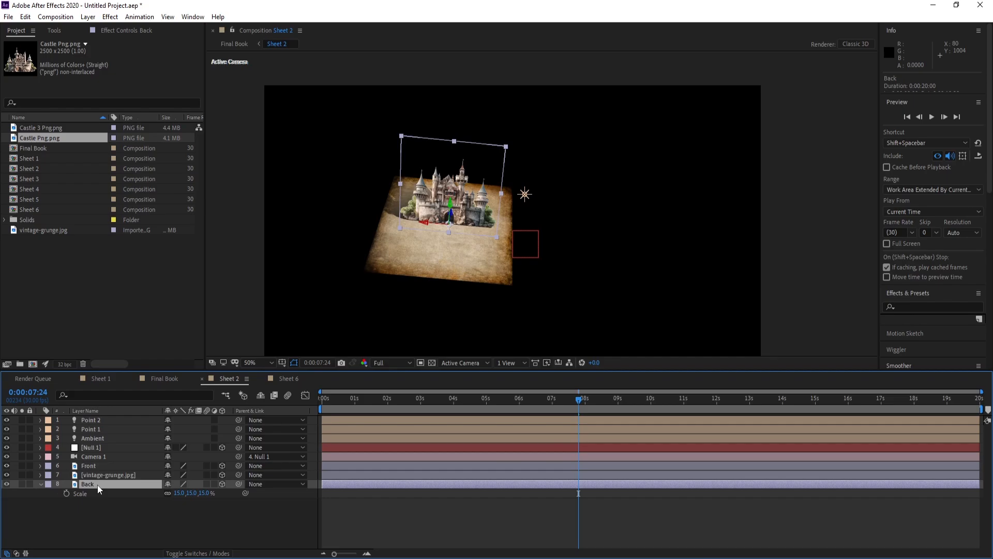
{"action": "key", "text": "ctrl+d"}
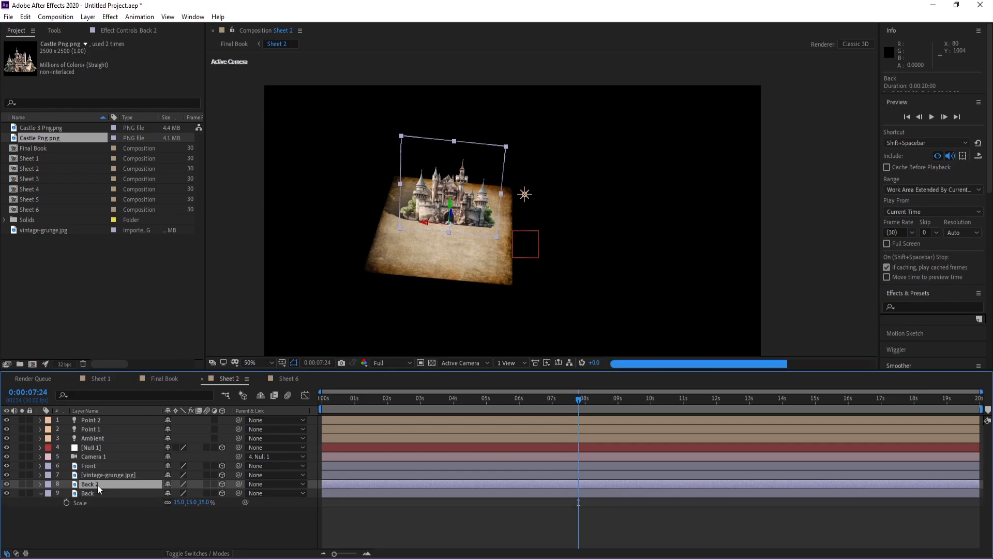
Step: Import the tree png image and use it to replace the castle in the Back 2 layer
{"action": "left_click", "coordinate": [7, 17]}
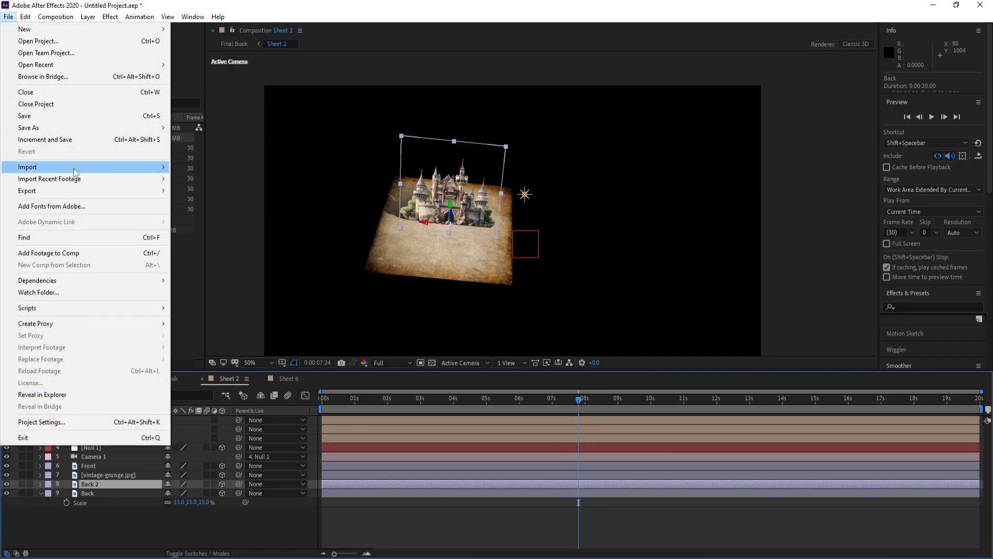
{"action": "left_click", "coordinate": [178, 168]}
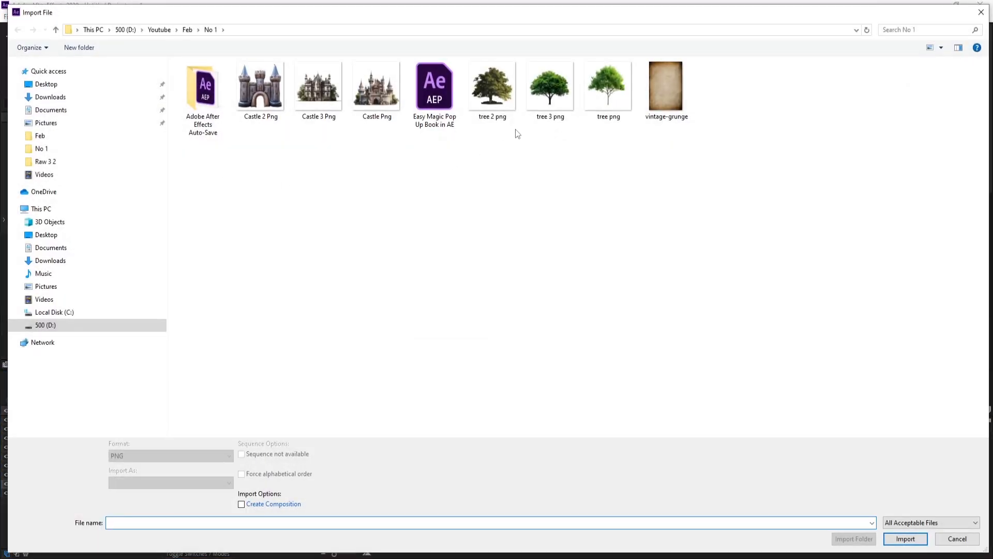
{"action": "double_click", "coordinate": [609, 83]}
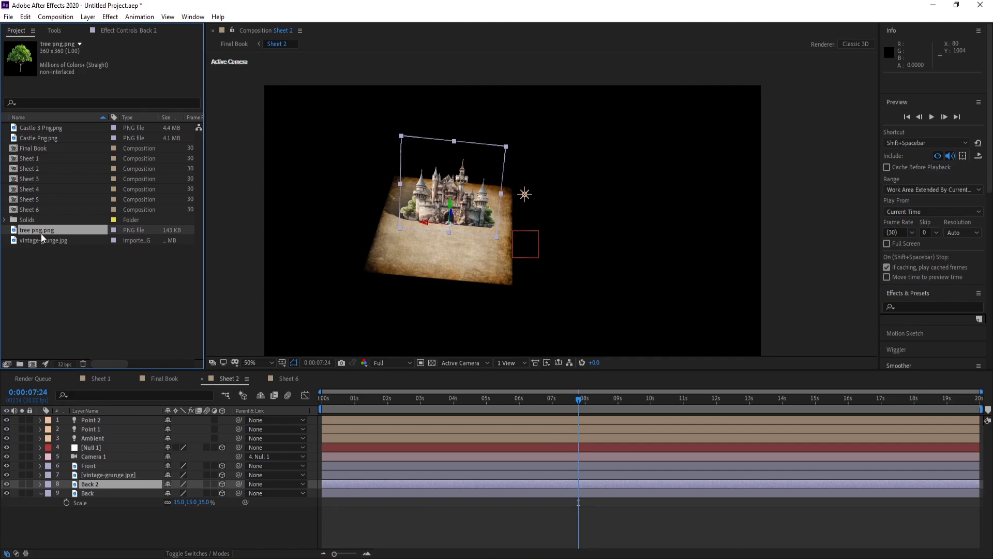
{"action": "left_click_drag", "start_coordinate": [40, 232], "coordinate": [92, 483]}
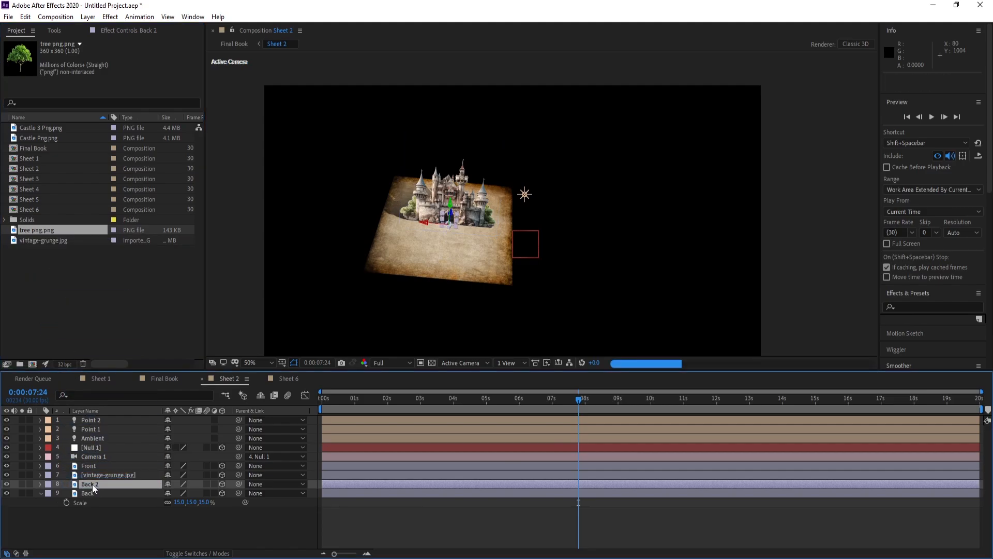
Step: Scale the Back 2 tree layer up to 79%
{"action": "key", "text": "s"}
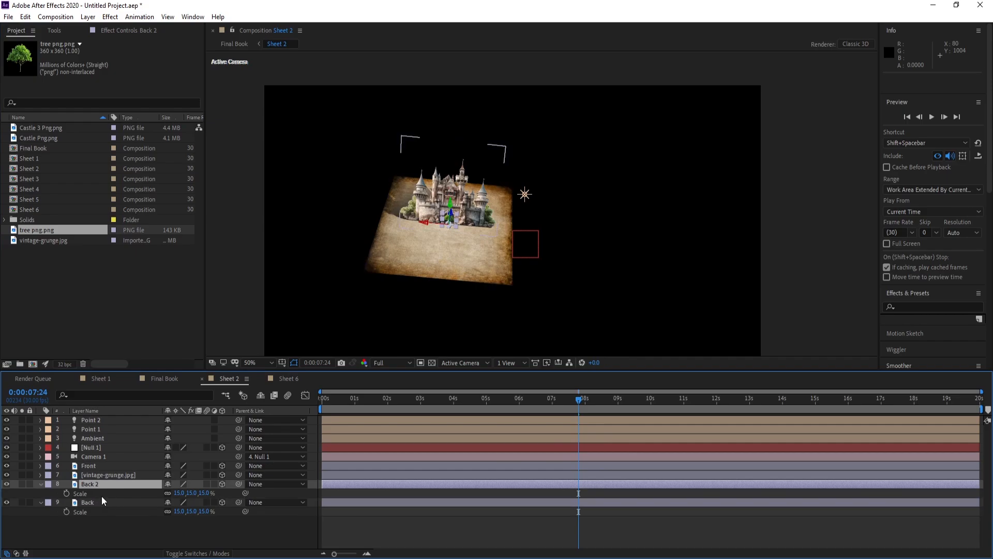
{"action": "left_click_drag", "start_coordinate": [193, 494], "coordinate": [212, 494]}
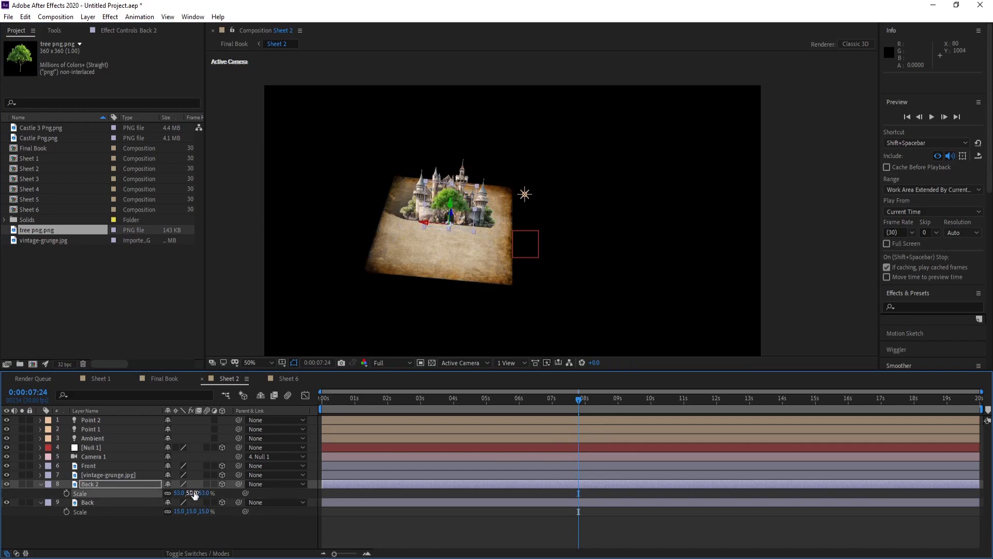
{"action": "left_click_drag", "start_coordinate": [196, 495], "coordinate": [207, 495]}
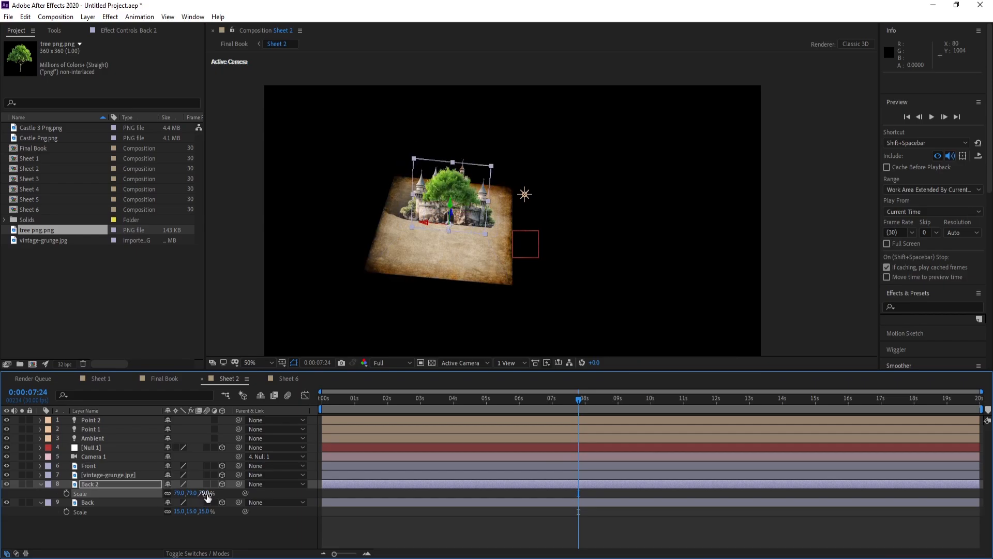
Step: Move the Back 2 tree beside the castle by setting its X position to about 1082
{"action": "left_click", "coordinate": [122, 484]}
{"action": "key", "text": "p"}
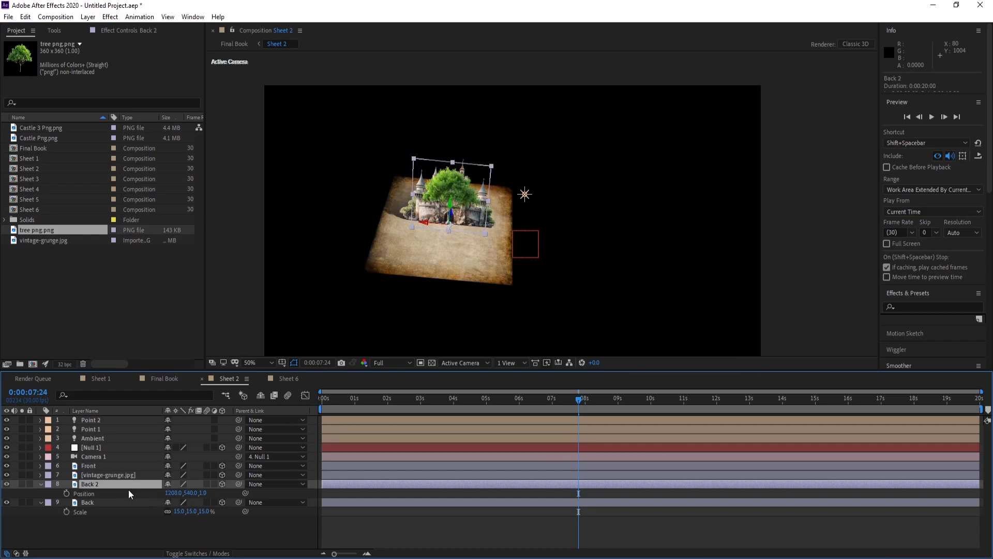
{"action": "mouse_move", "coordinate": [171, 493]}
{"action": "left_mouse_down"}
{"action": "mouse_move", "coordinate": [142, 493]}
{"action": "mouse_move", "coordinate": [163, 492]}
{"action": "left_mouse_up"}
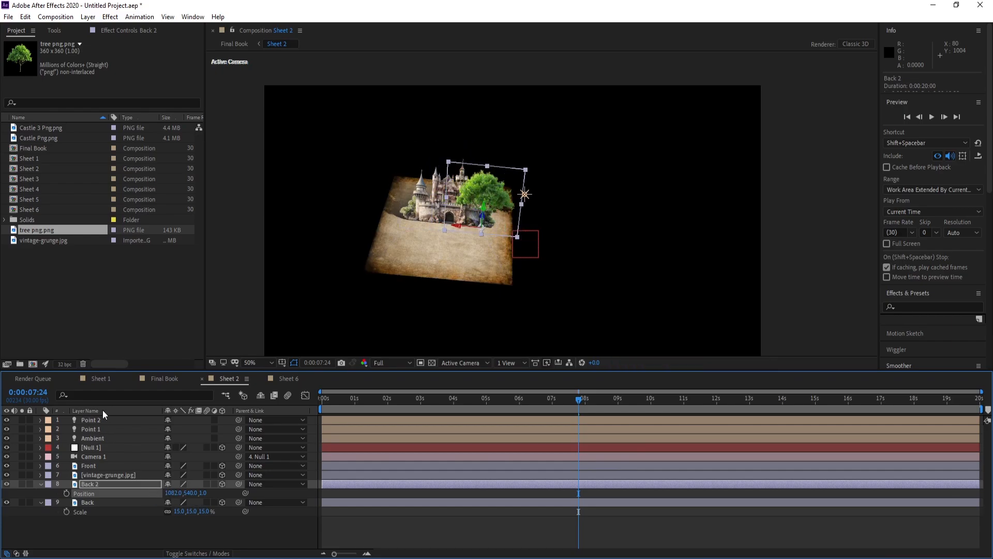
Step: Review the pages in Final Book and Sheet 1, and go to 0:00:02:18 in Sheet 2
{"action": "left_click", "coordinate": [166, 378]}
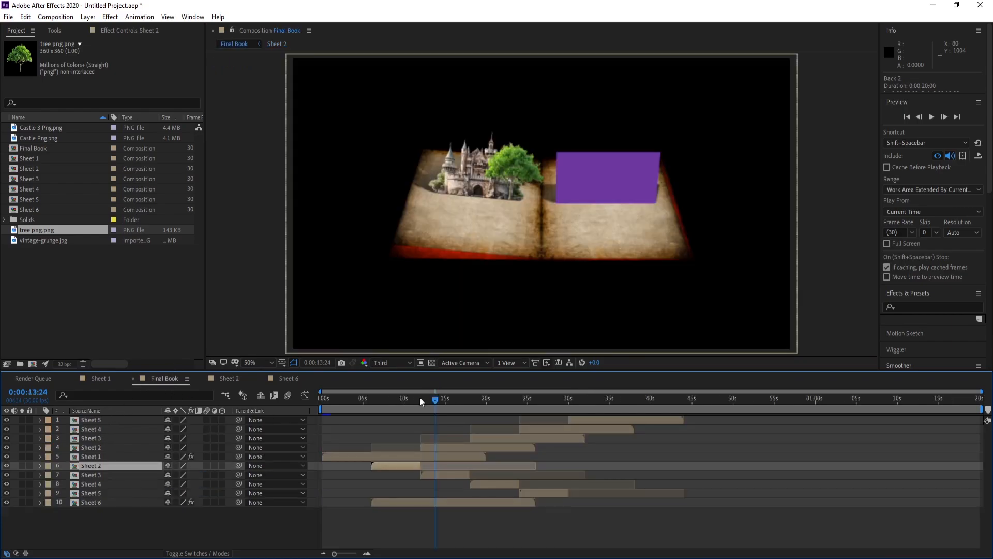
{"action": "left_click_drag", "start_coordinate": [420, 399], "coordinate": [405, 415]}
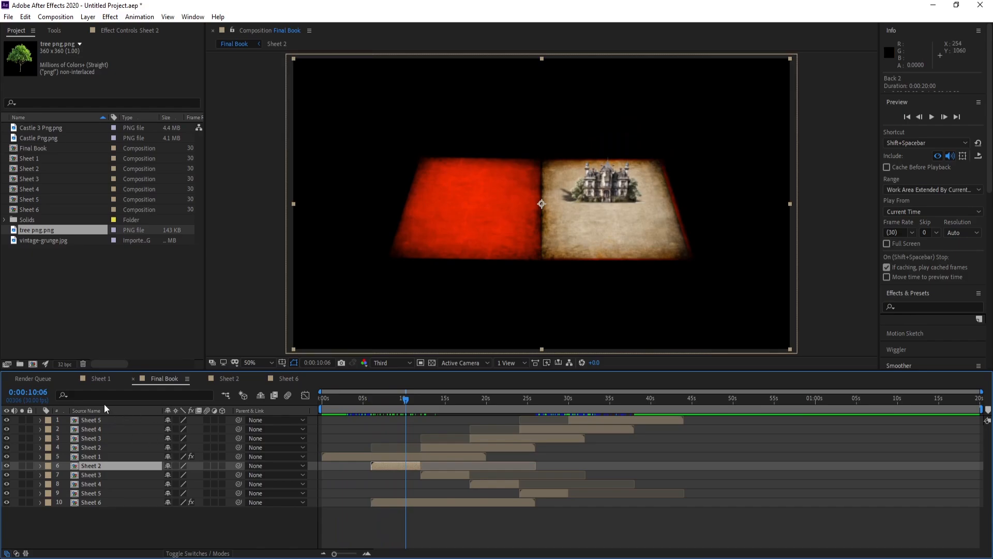
{"action": "left_click", "coordinate": [104, 379]}
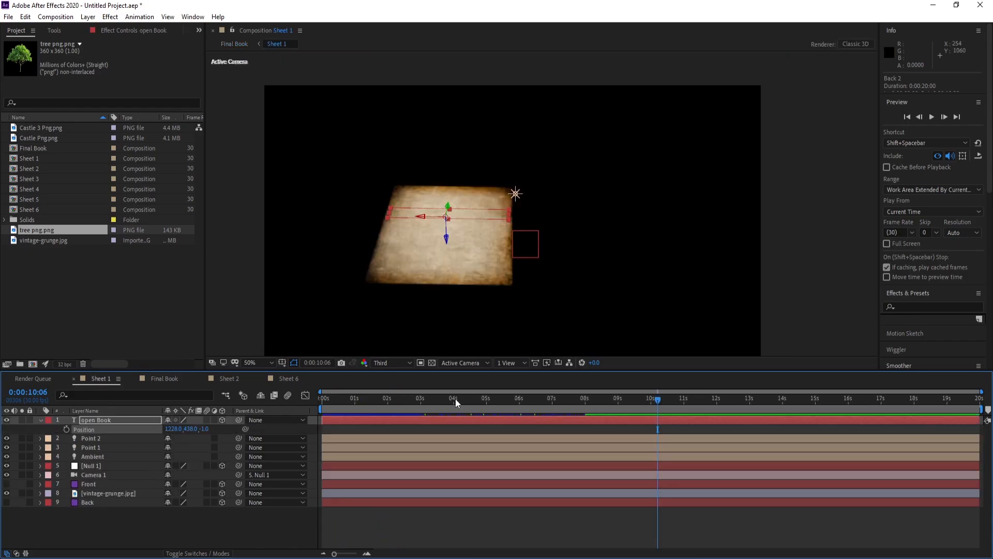
{"action": "left_click_drag", "start_coordinate": [455, 398], "coordinate": [550, 399]}
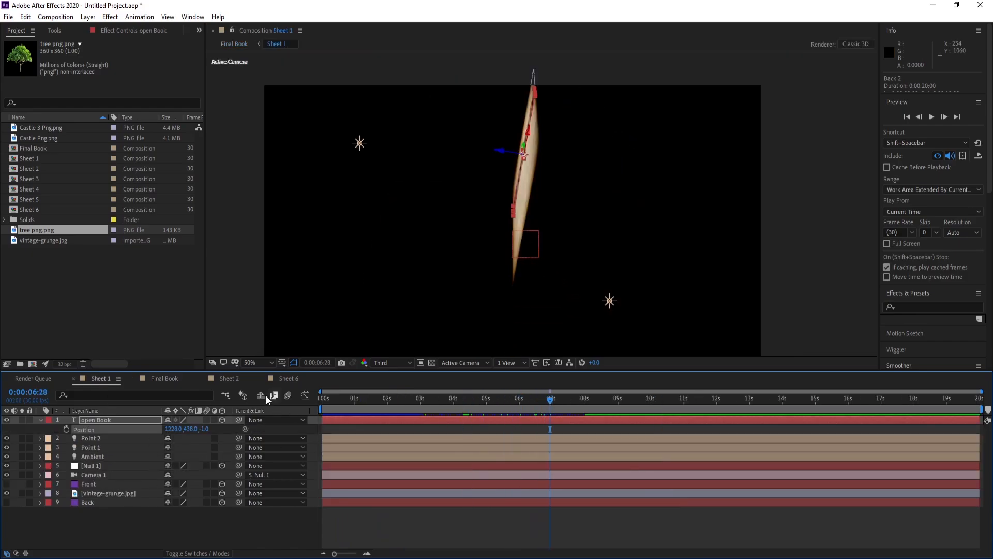
{"action": "left_click", "coordinate": [234, 382]}
{"action": "left_click", "coordinate": [406, 402]}
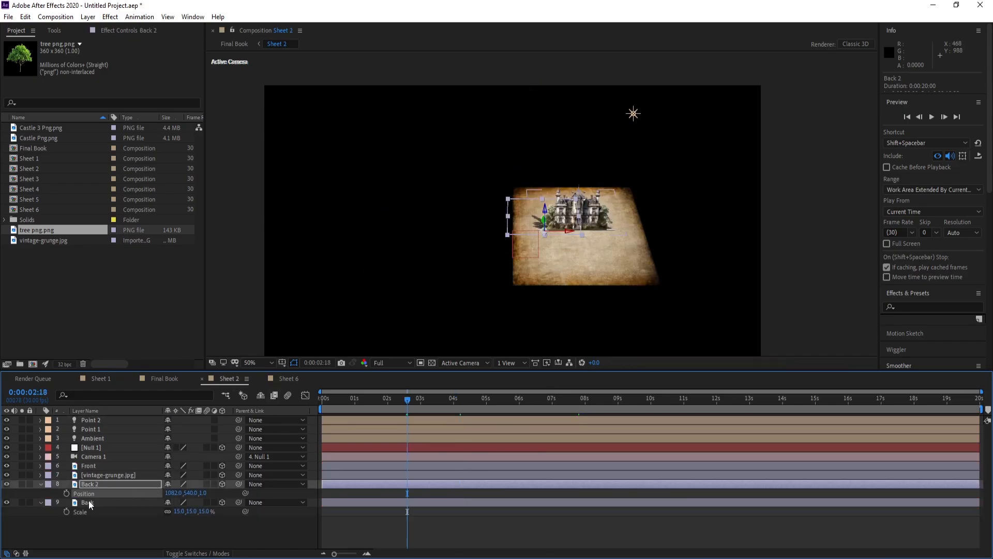
Step: Try scaling the vintage-grunge.jpg page layer to 20% and undo the change
{"action": "left_click", "coordinate": [93, 475]}
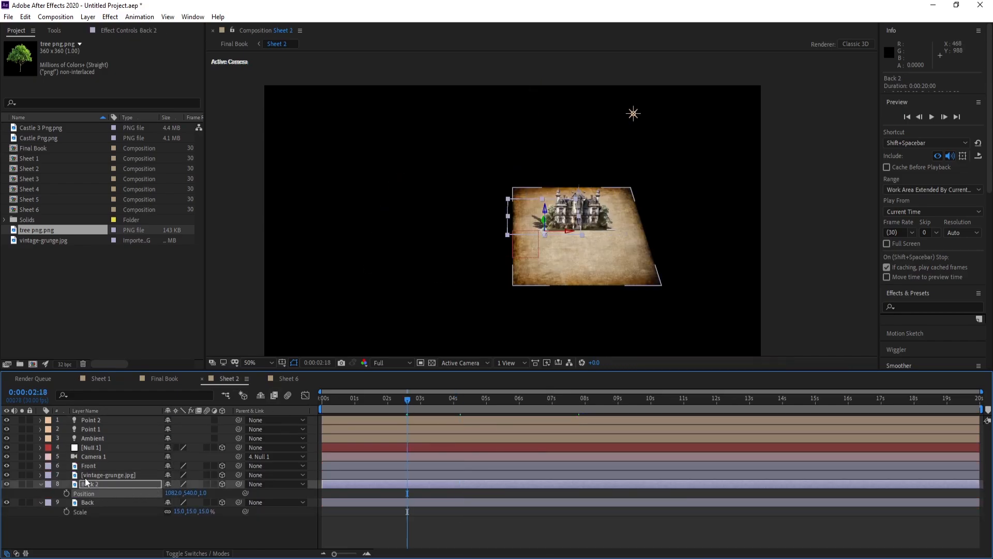
{"action": "left_click", "coordinate": [6, 475]}
{"action": "left_click", "coordinate": [6, 475]}
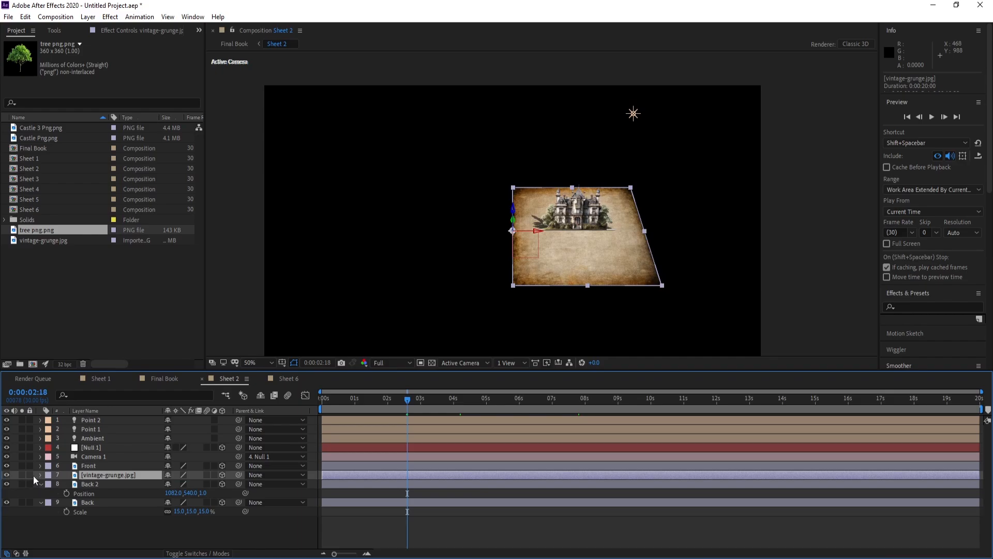
{"action": "left_click", "coordinate": [19, 474]}
{"action": "left_click", "coordinate": [20, 474]}
{"action": "key", "text": "s"}
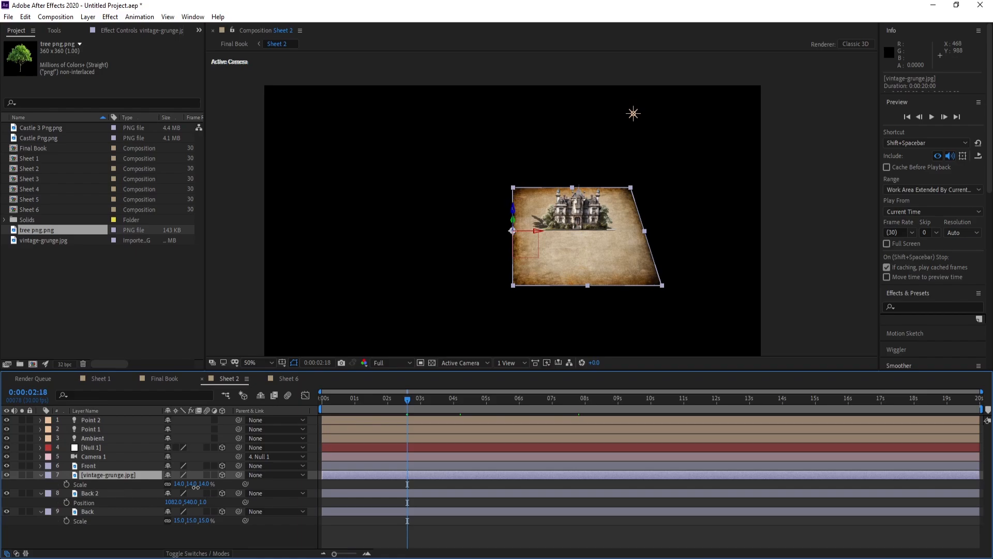
{"action": "left_click_drag", "start_coordinate": [197, 485], "coordinate": [206, 485]}
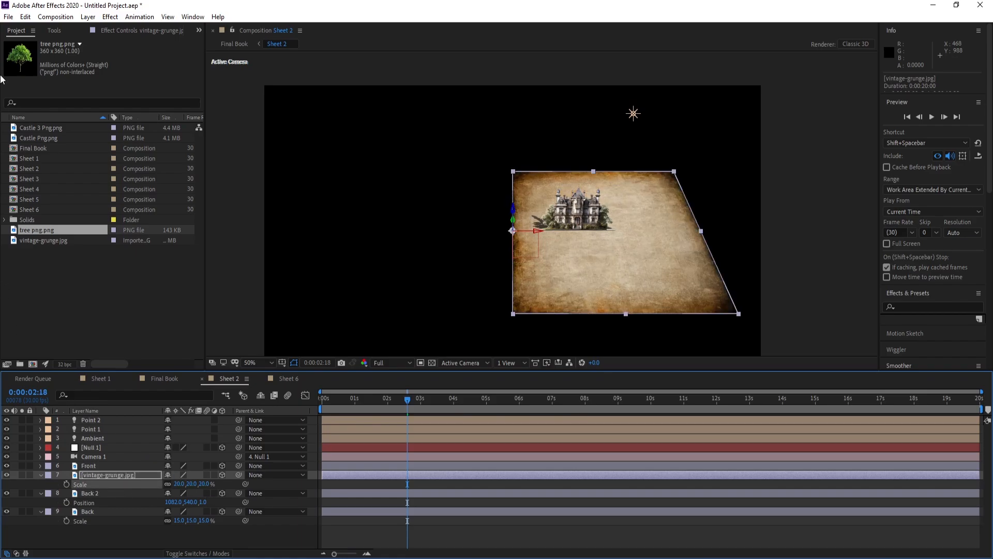
{"action": "left_click", "coordinate": [24, 20]}
{"action": "left_click", "coordinate": [46, 27]}
Step: Enlarge the Front castle layer in Sheet 2 to 18% scale
{"action": "left_click", "coordinate": [92, 495]}
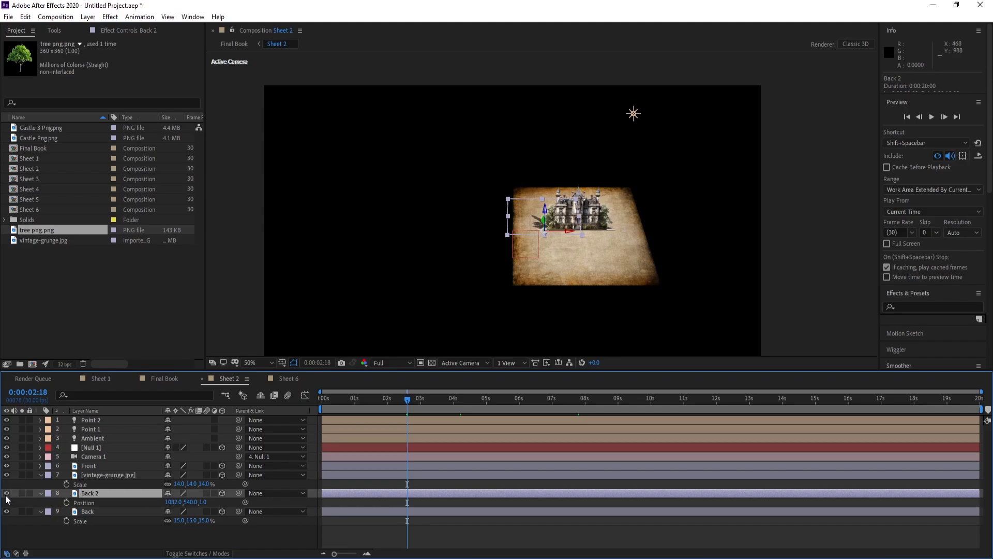
{"action": "left_click", "coordinate": [113, 466]}
{"action": "left_click", "coordinate": [22, 466]}
{"action": "left_click", "coordinate": [22, 467]}
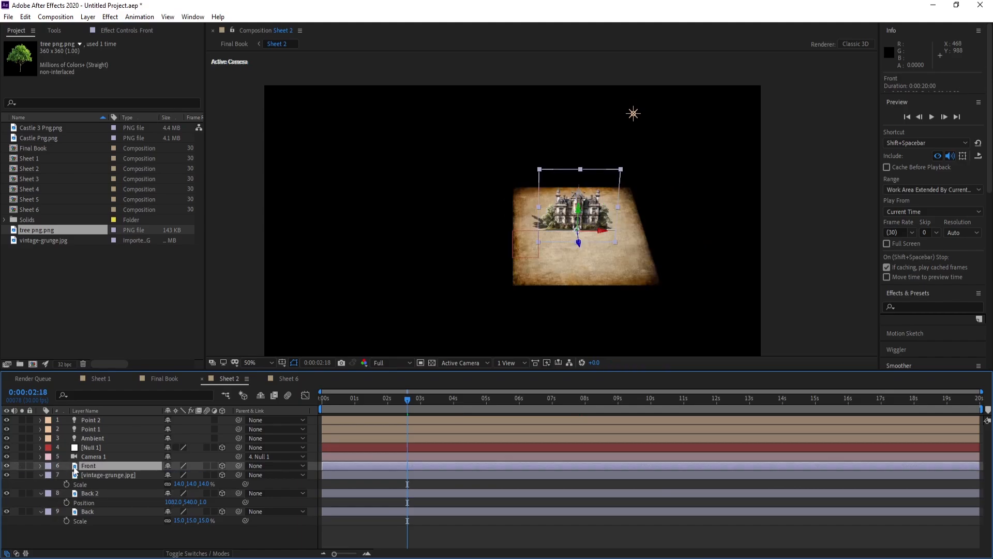
{"action": "key", "text": "s"}
{"action": "left_click_drag", "start_coordinate": [191, 475], "coordinate": [193, 475]}
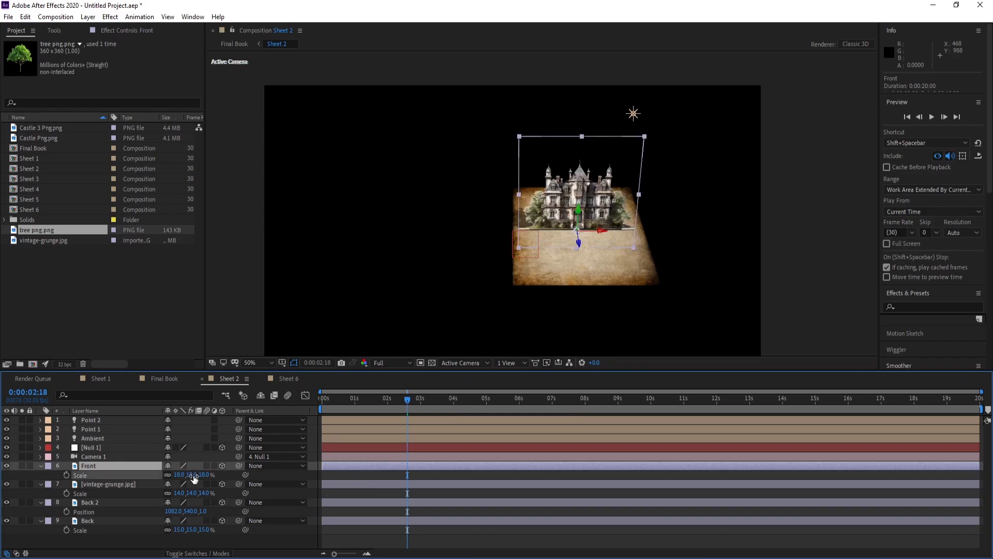
Step: Check the pop-up pages in Final Book up to 0:00:15:08 and compare them with Sheet 2
{"action": "left_click", "coordinate": [158, 378]}
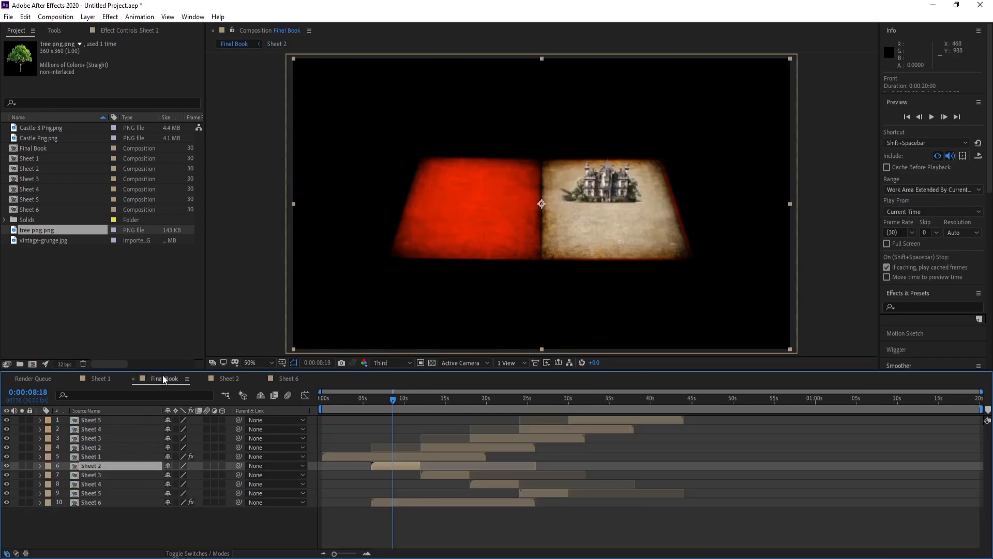
{"action": "left_click_drag", "start_coordinate": [395, 402], "coordinate": [448, 403]}
{"action": "left_click", "coordinate": [427, 401]}
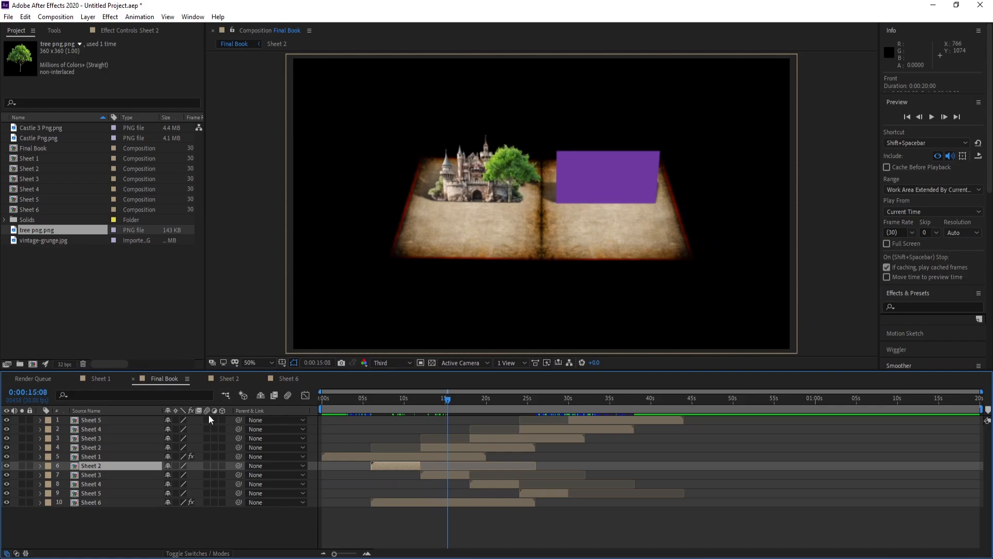
{"action": "left_click", "coordinate": [227, 379]}
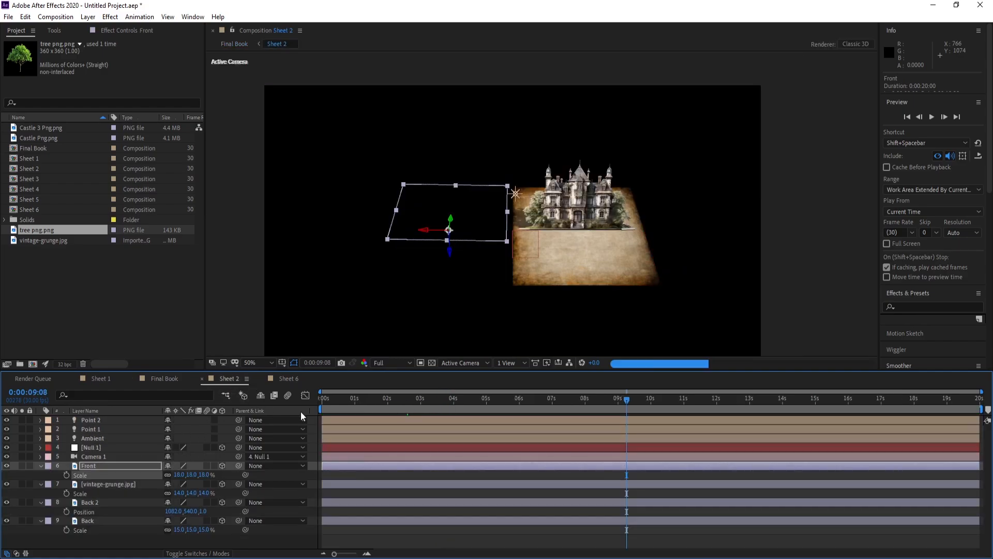
Step: Open Sheet 3 from Final Book, collapse the Null 1 properties and select the Front layer
{"action": "left_click", "coordinate": [159, 380]}
{"action": "left_click", "coordinate": [94, 472]}
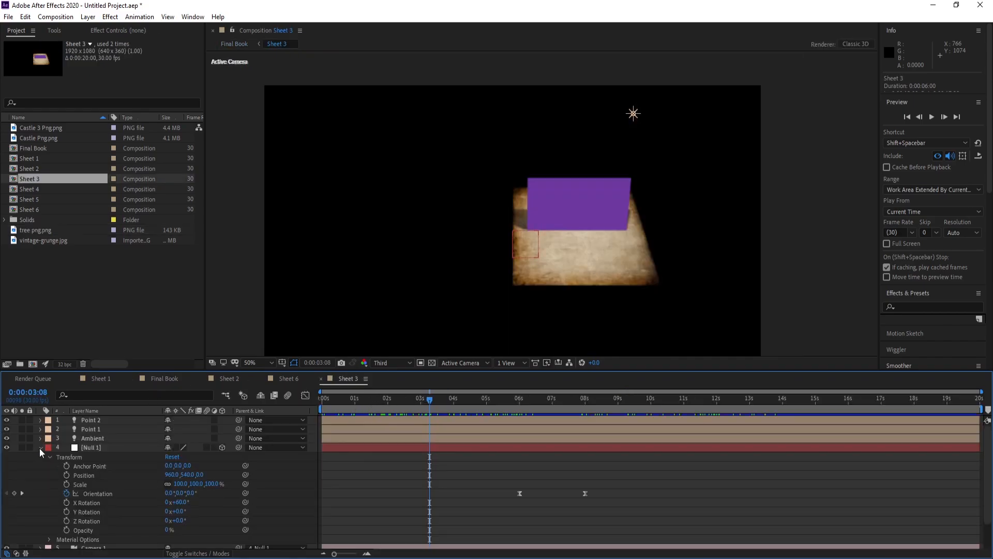
{"action": "left_click", "coordinate": [40, 448]}
{"action": "left_click", "coordinate": [91, 466]}
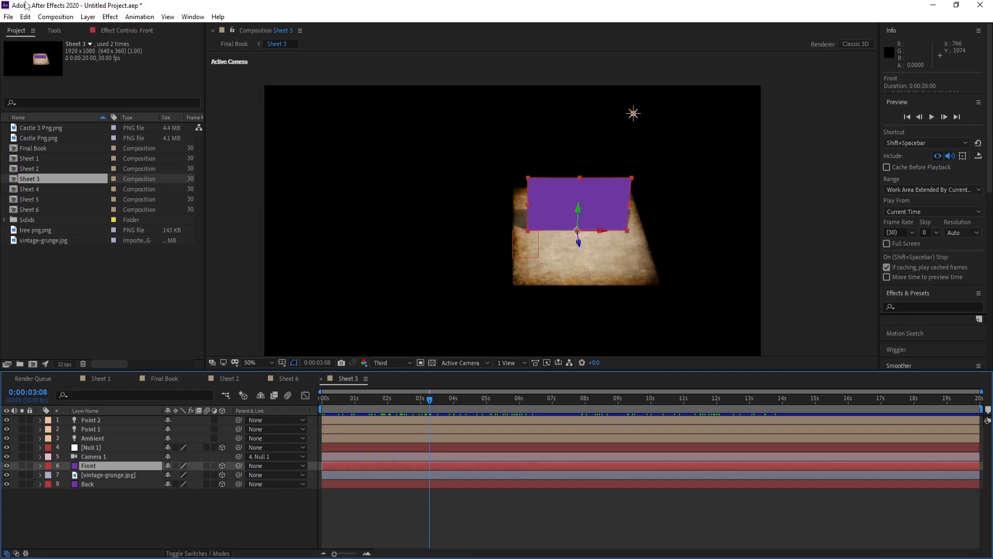
{"action": "double_click", "coordinate": [7, 11]}
{"action": "double_click", "coordinate": [6, 12]}
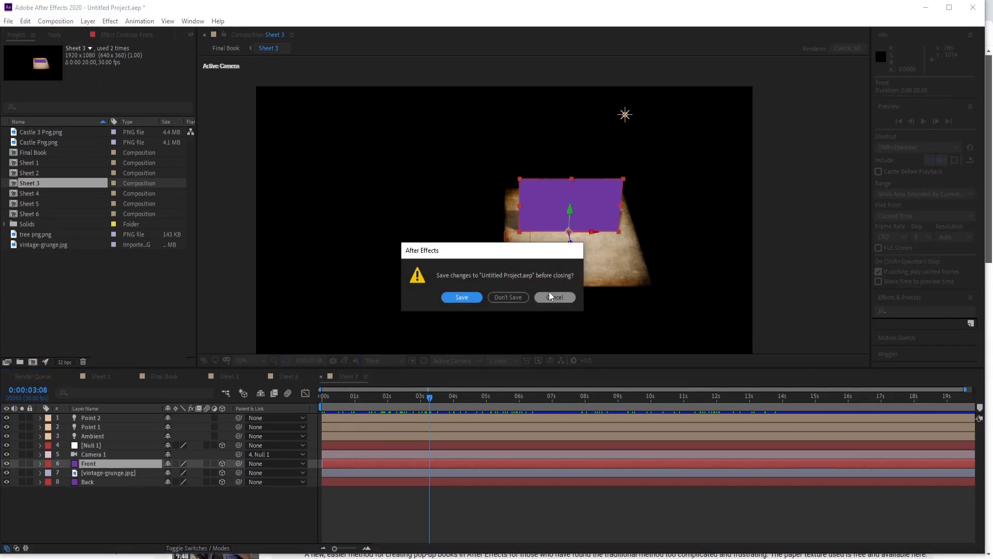
{"action": "left_click", "coordinate": [533, 290]}
{"action": "double_click", "coordinate": [377, 14]}
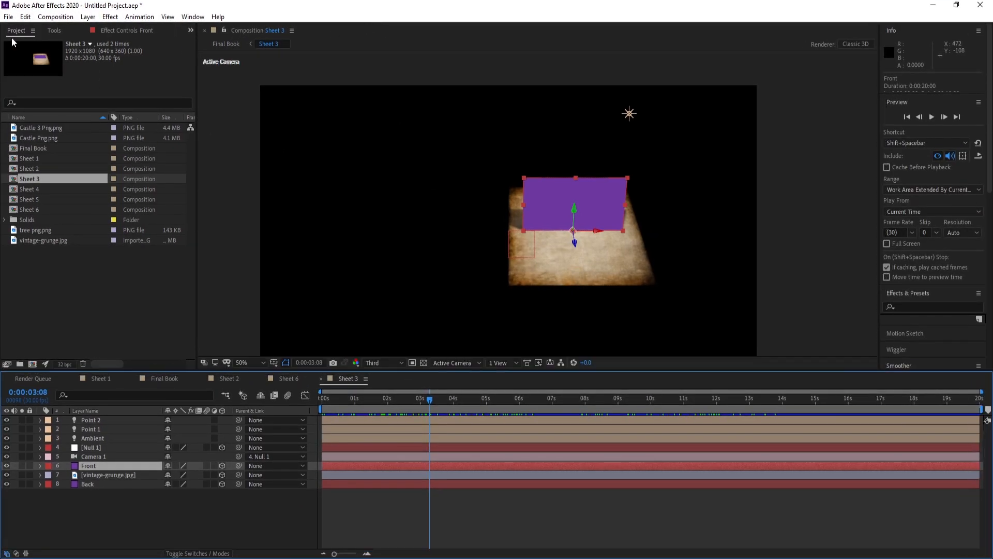
Step: Import the Castle 2 Png image into the project
{"action": "left_click", "coordinate": [8, 16]}
{"action": "mouse_move", "coordinate": [101, 165]}
{"action": "left_click", "coordinate": [185, 167]}
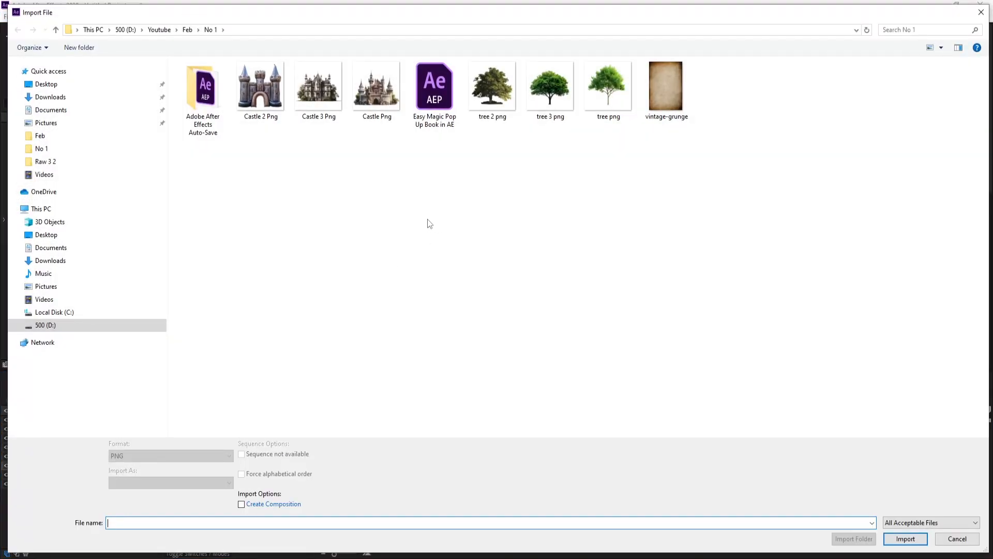
{"action": "double_click", "coordinate": [263, 121]}
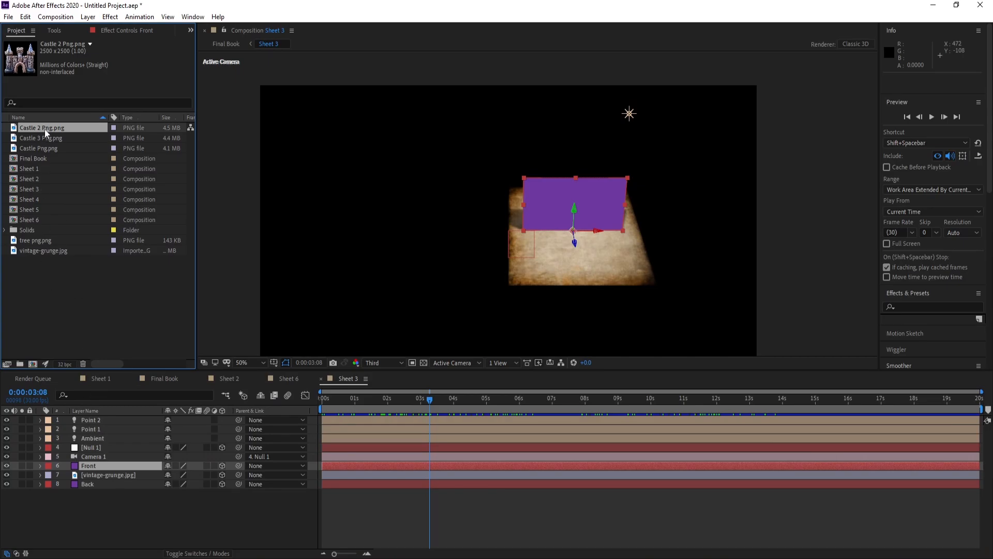
Step: Replace the Front layer's purple placeholder in Sheet 3 with Castle 2 Png.png and scale it to 11%
{"action": "left_click_drag", "start_coordinate": [45, 129], "coordinate": [95, 467]}
{"action": "key", "text": "s"}
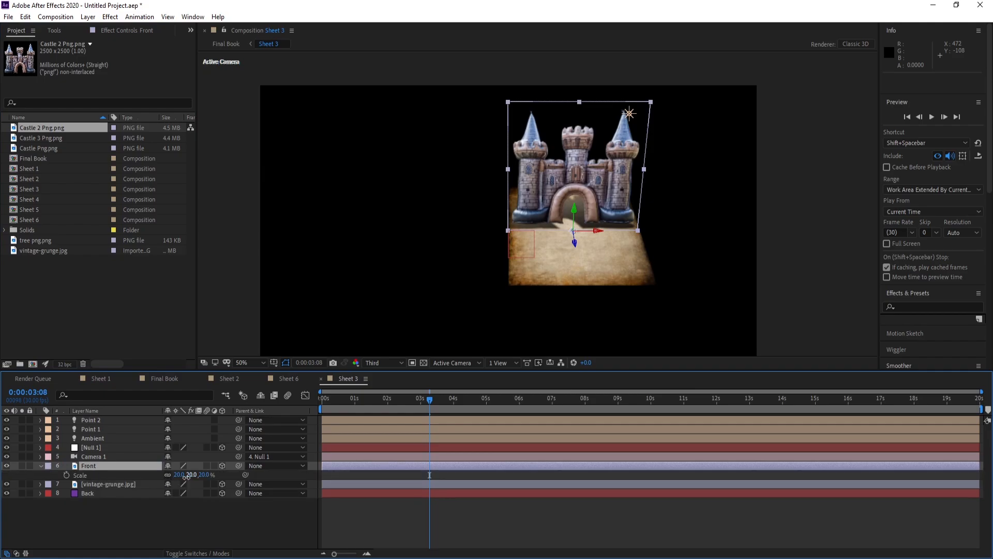
{"action": "left_click_drag", "start_coordinate": [186, 477], "coordinate": [182, 476]}
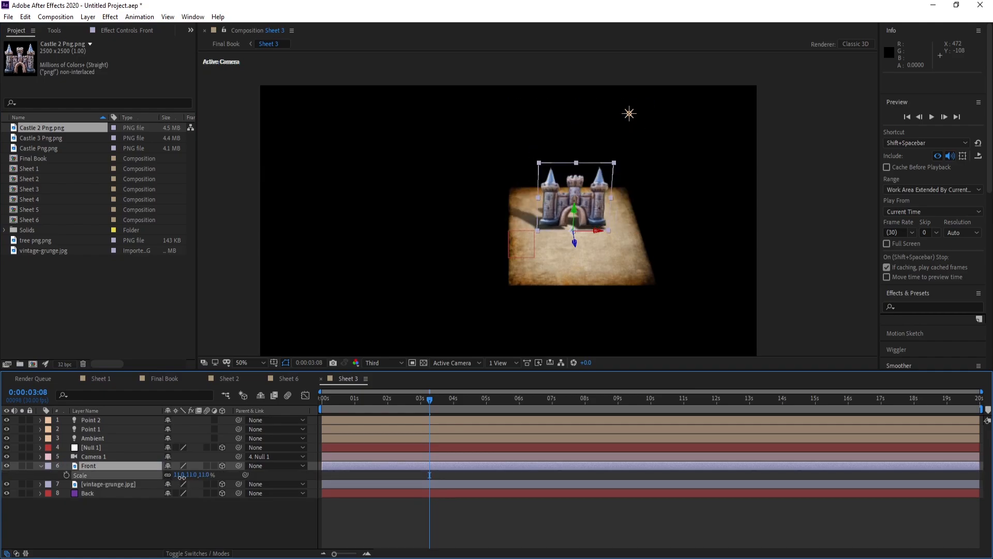
Step: At 0:00:08:02 in Sheet 3, import the tree 3 png image and replace the Back placeholder with it
{"action": "left_click_drag", "start_coordinate": [433, 399], "coordinate": [544, 405]}
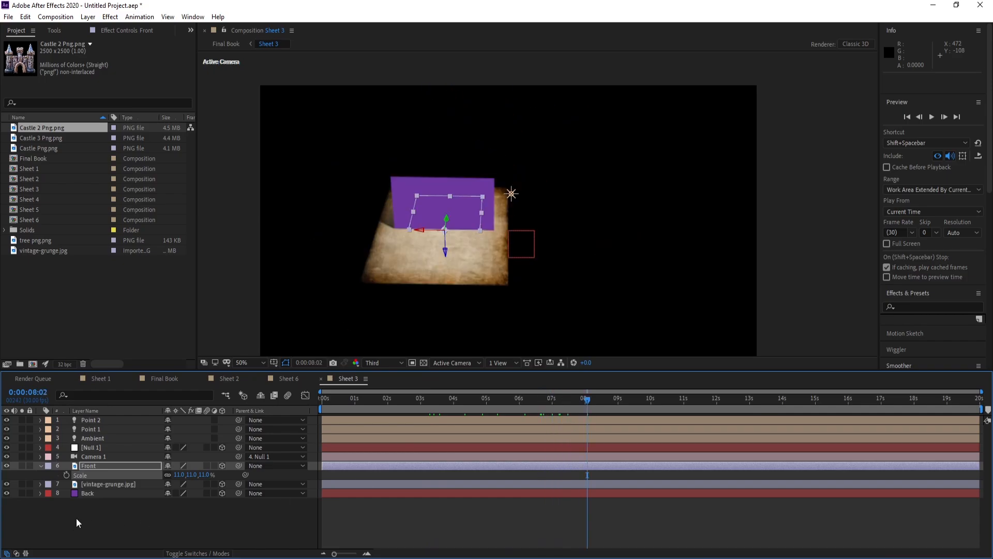
{"action": "left_click", "coordinate": [96, 493]}
{"action": "left_click", "coordinate": [9, 17]}
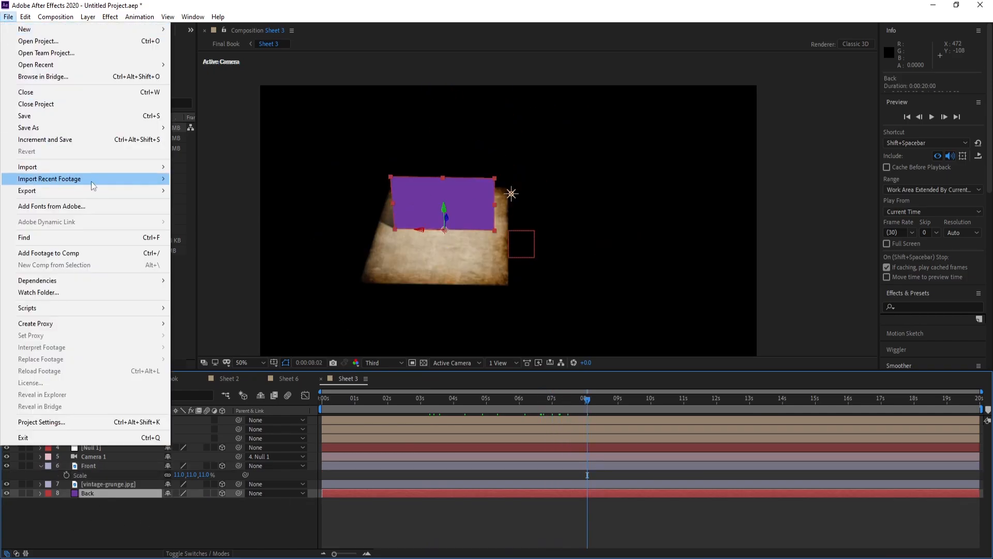
{"action": "left_click", "coordinate": [197, 165]}
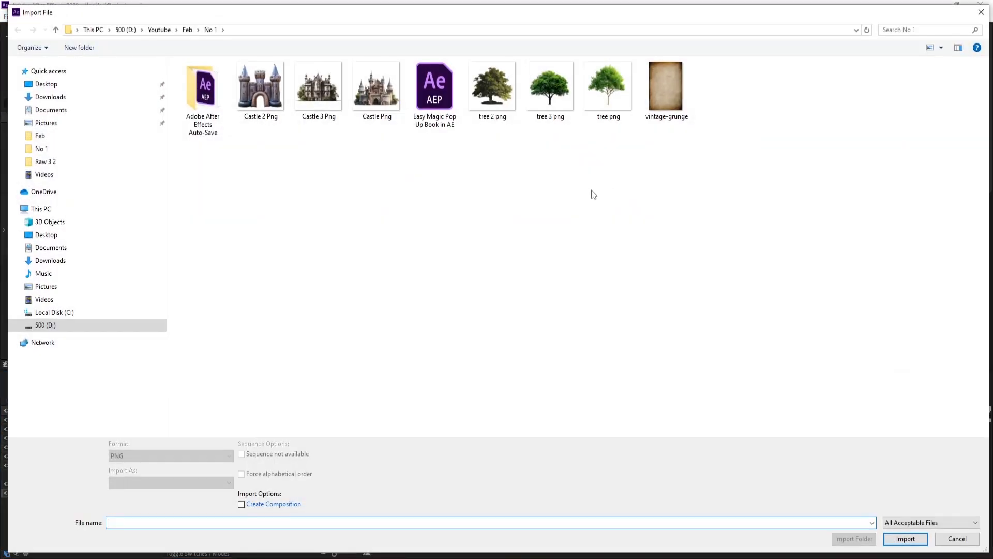
{"action": "double_click", "coordinate": [545, 102]}
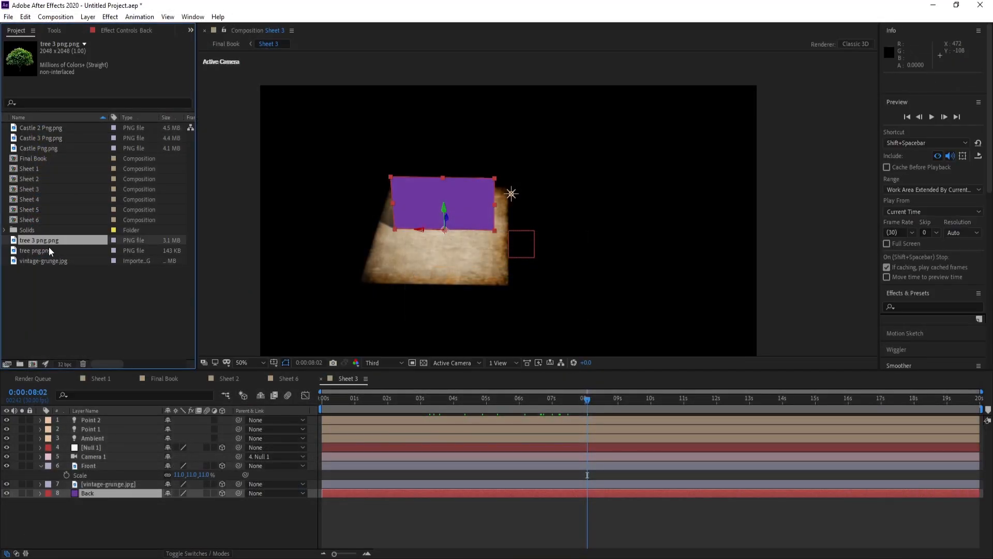
{"action": "left_click_drag", "start_coordinate": [47, 241], "coordinate": [88, 491]}
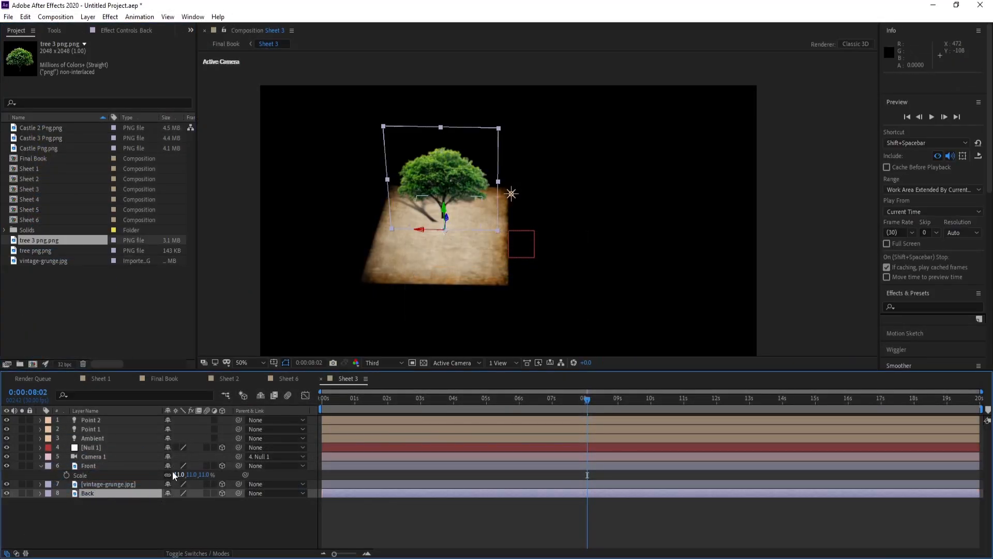
Step: Check the tree page in Final Book and review the page turn in Sheet 3 back to 0:00:06:02
{"action": "left_click_drag", "start_coordinate": [588, 399], "coordinate": [602, 399]}
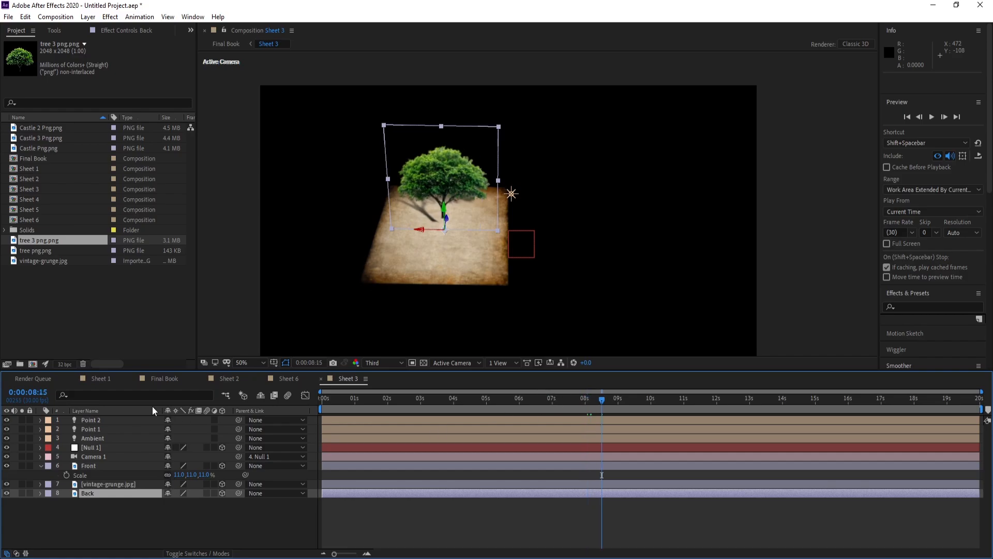
{"action": "left_click", "coordinate": [163, 383]}
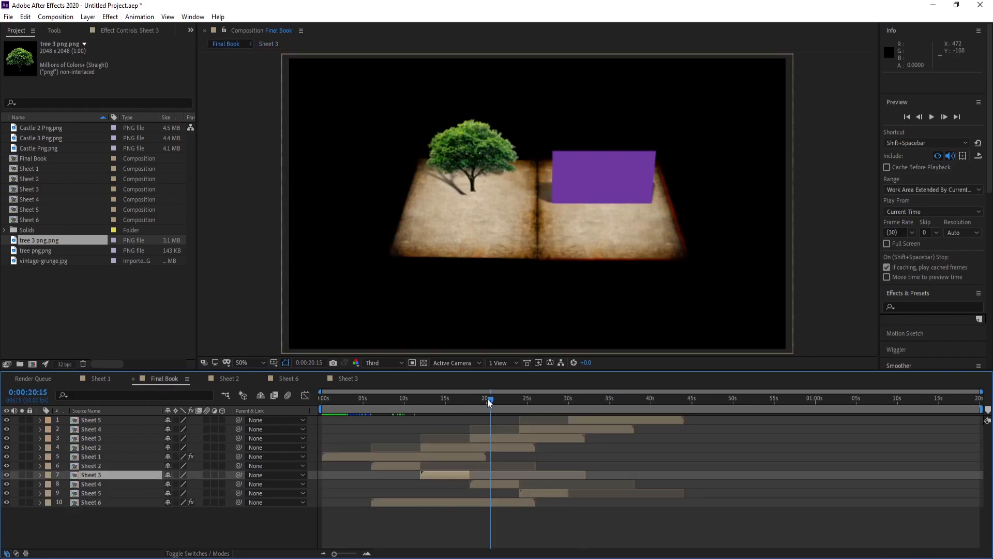
{"action": "mouse_move", "coordinate": [490, 402]}
{"action": "left_mouse_down"}
{"action": "mouse_move", "coordinate": [462, 401]}
{"action": "mouse_move", "coordinate": [499, 404]}
{"action": "left_mouse_up"}
{"action": "left_click", "coordinate": [343, 380]}
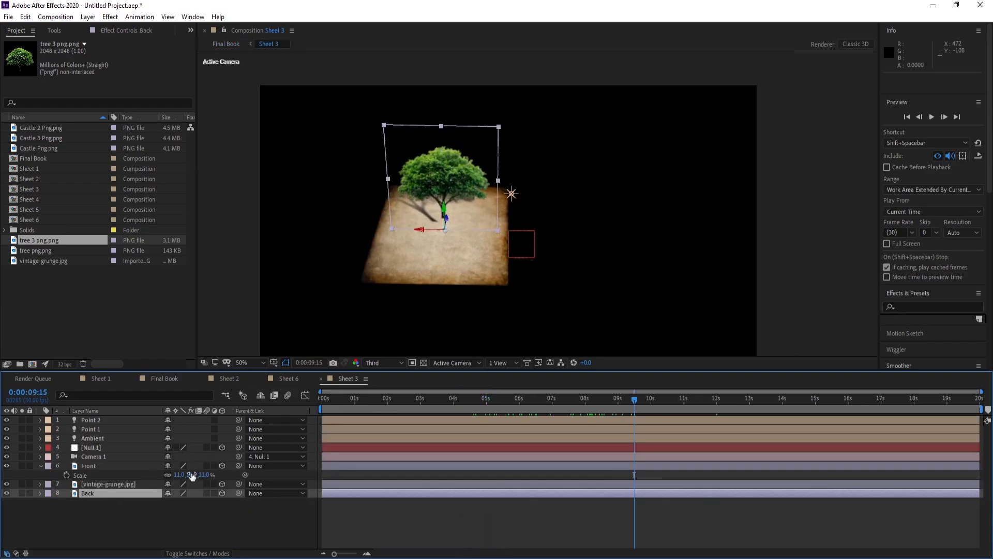
{"action": "left_click_drag", "start_coordinate": [620, 399], "coordinate": [521, 403]}
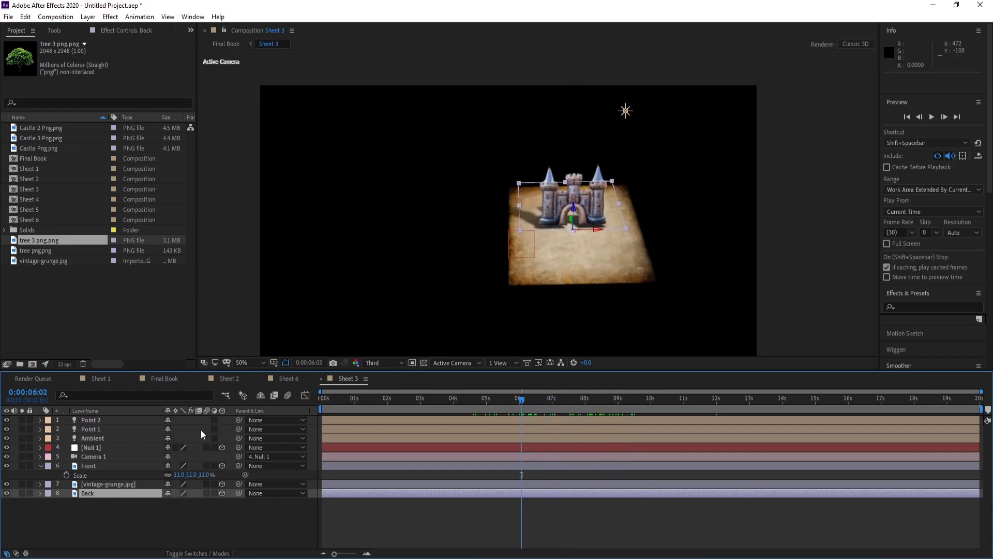
Step: Open Sheet 4 from Final Book and replace the Front layer's purple placeholder with Castle 3 Png.png
{"action": "left_click", "coordinate": [166, 378]}
{"action": "double_click", "coordinate": [98, 484]}
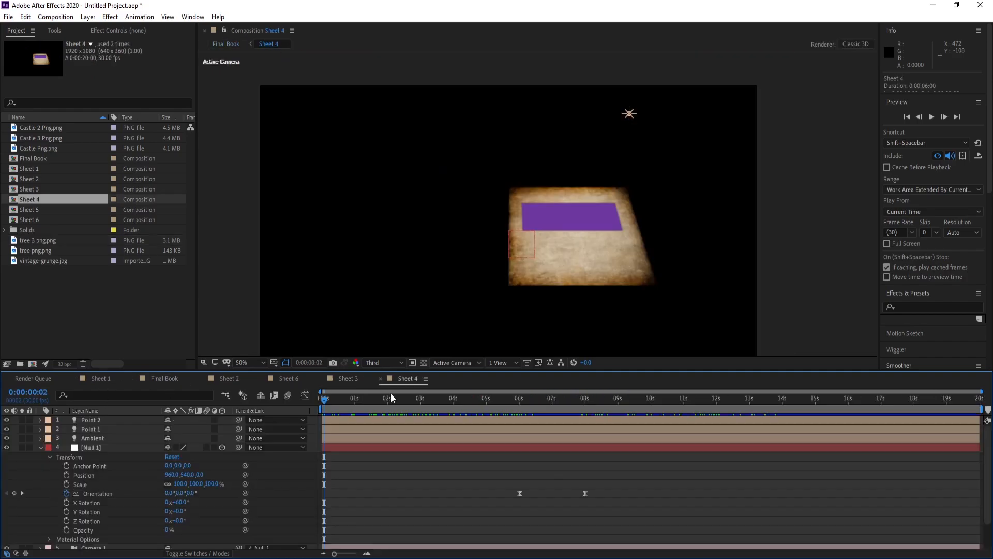
{"action": "left_click", "coordinate": [41, 449]}
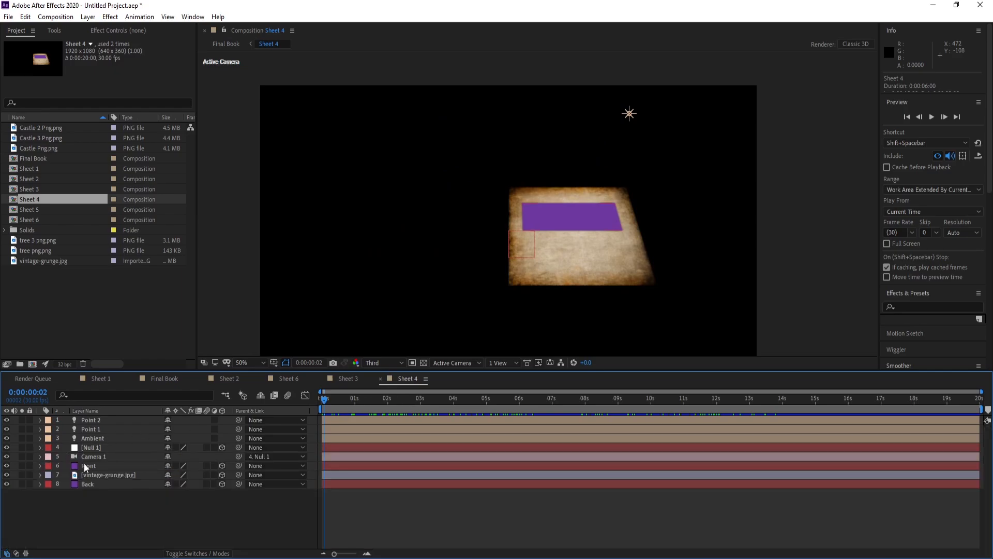
{"action": "left_click", "coordinate": [88, 467]}
{"action": "left_click", "coordinate": [32, 128]}
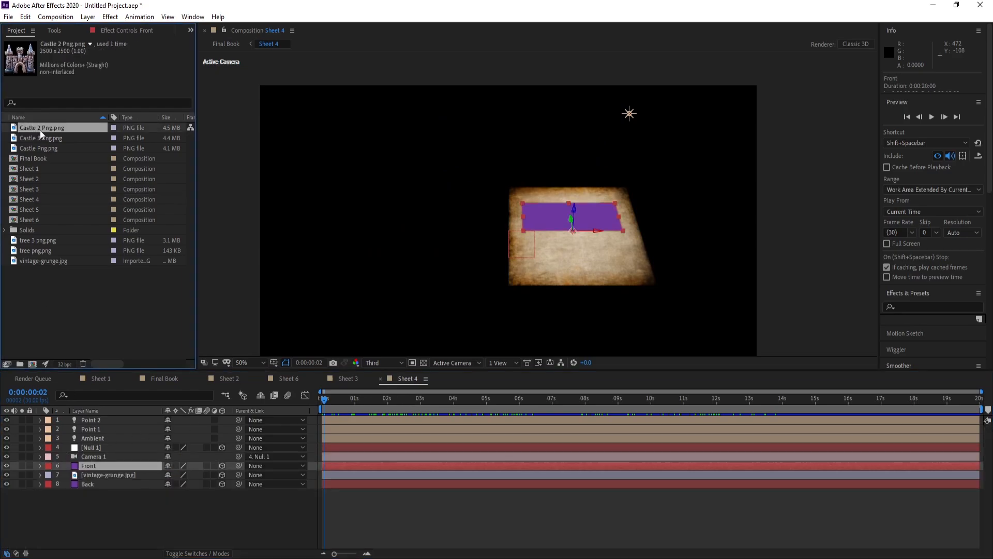
{"action": "left_click", "coordinate": [40, 135]}
{"action": "left_click_drag", "start_coordinate": [45, 139], "coordinate": [89, 466]}
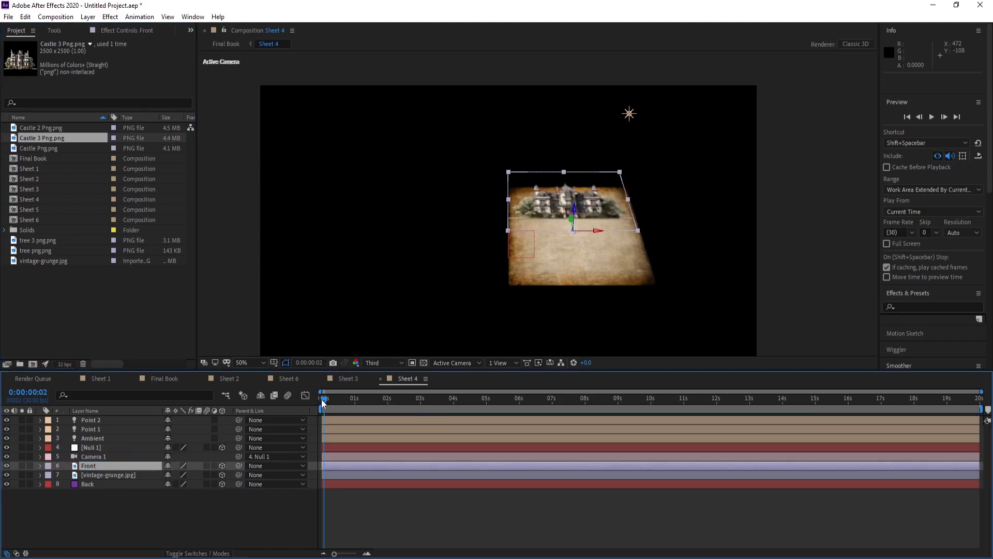
Step: At 0:00:01:28 in Sheet 4, set the Front castle's anchor point Y to 2132.3 so its base sits on the page
{"action": "left_click_drag", "start_coordinate": [325, 399], "coordinate": [385, 400]}
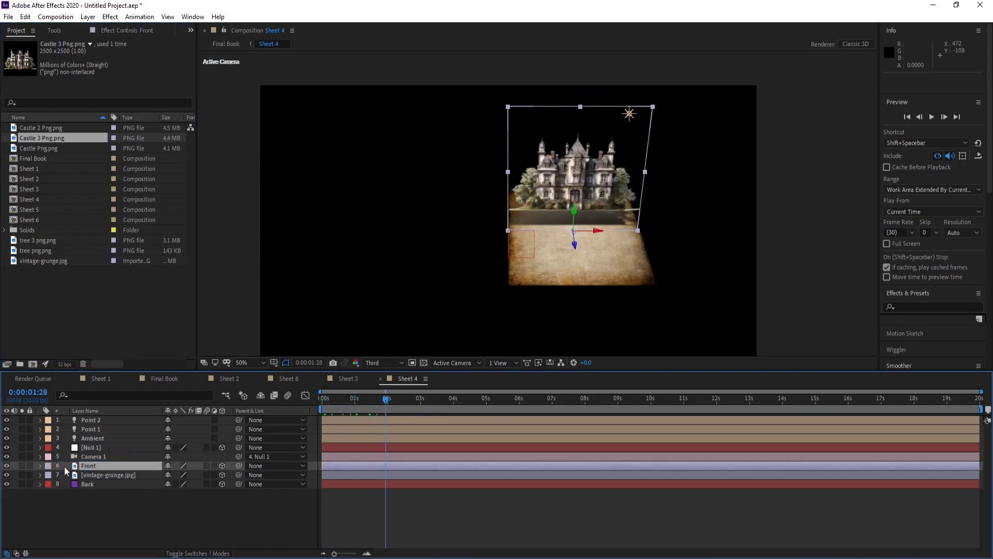
{"action": "left_click", "coordinate": [40, 466]}
{"action": "left_click", "coordinate": [48, 475]}
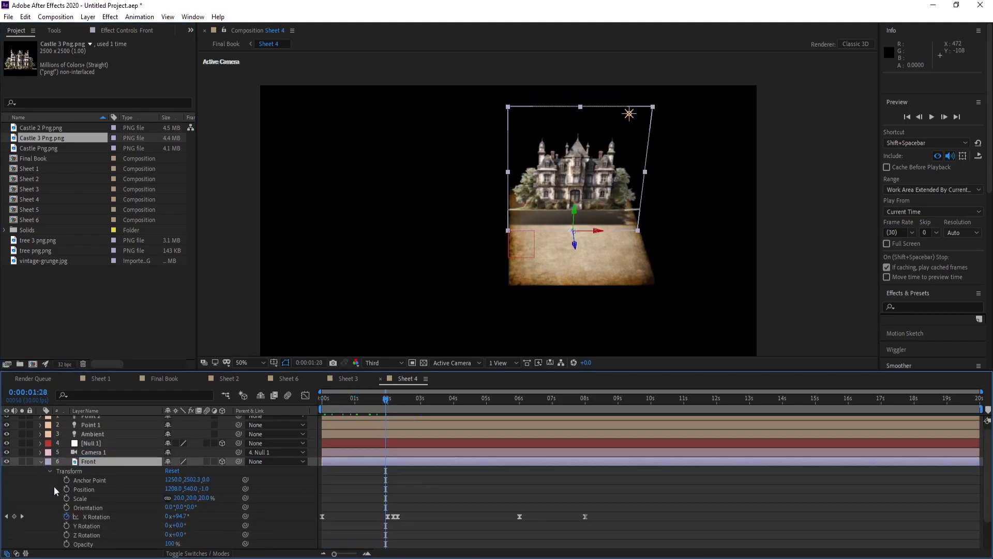
{"action": "left_click_drag", "start_coordinate": [212, 481], "coordinate": [3, 481]}
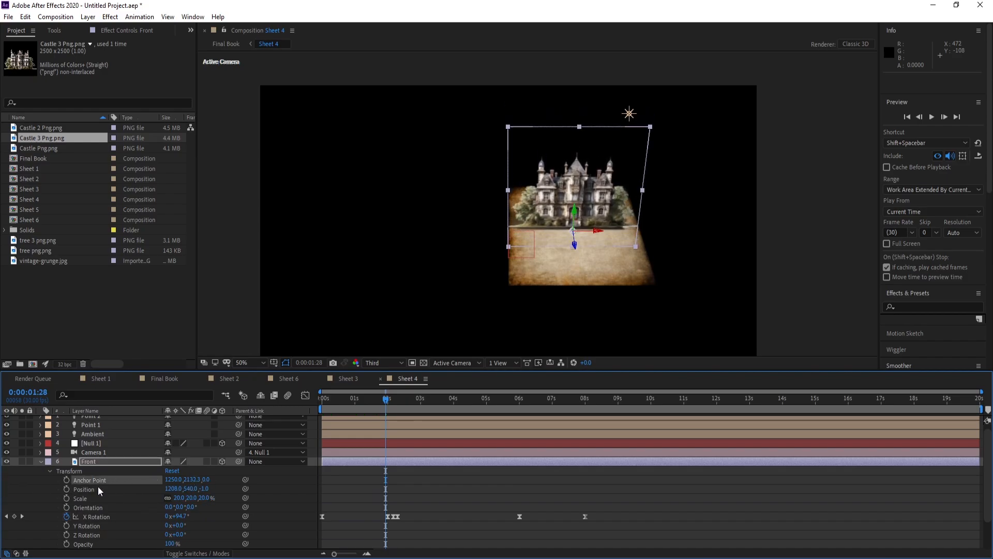
{"action": "left_click", "coordinate": [41, 462]}
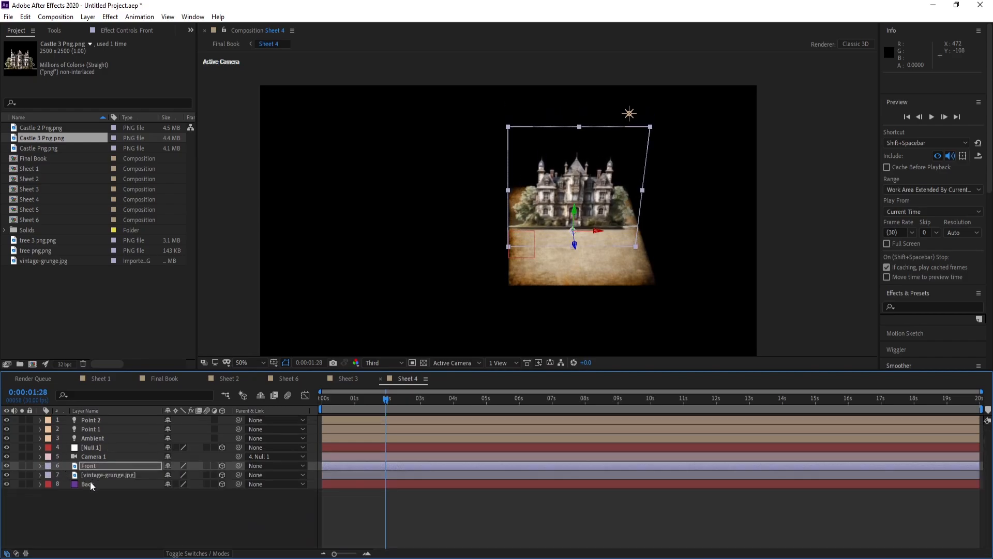
Step: Replace the Back layer's placeholder in Sheet 4 with tree png.png
{"action": "left_click", "coordinate": [89, 484]}
{"action": "left_click", "coordinate": [41, 129]}
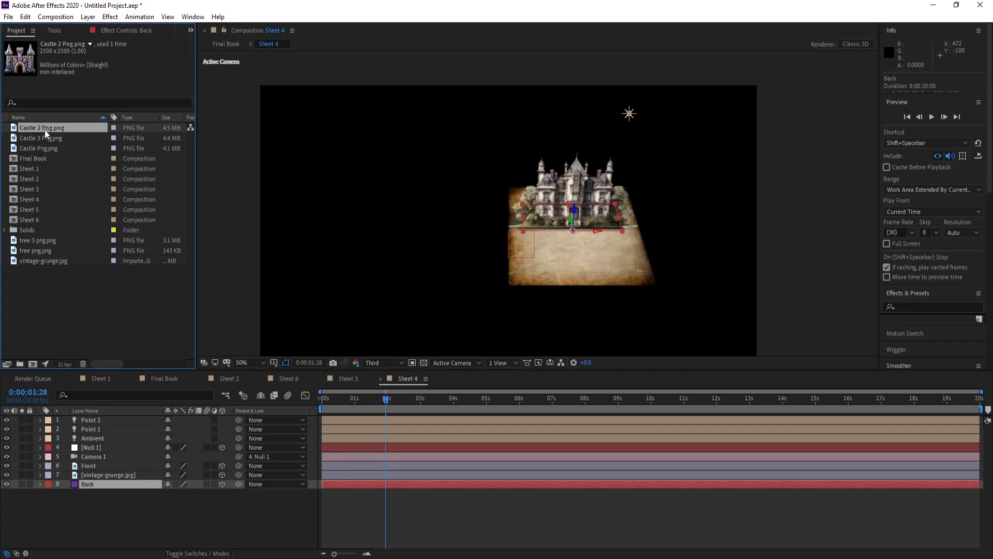
{"action": "left_click", "coordinate": [43, 138]}
{"action": "left_click", "coordinate": [43, 148]}
{"action": "left_click", "coordinate": [37, 252]}
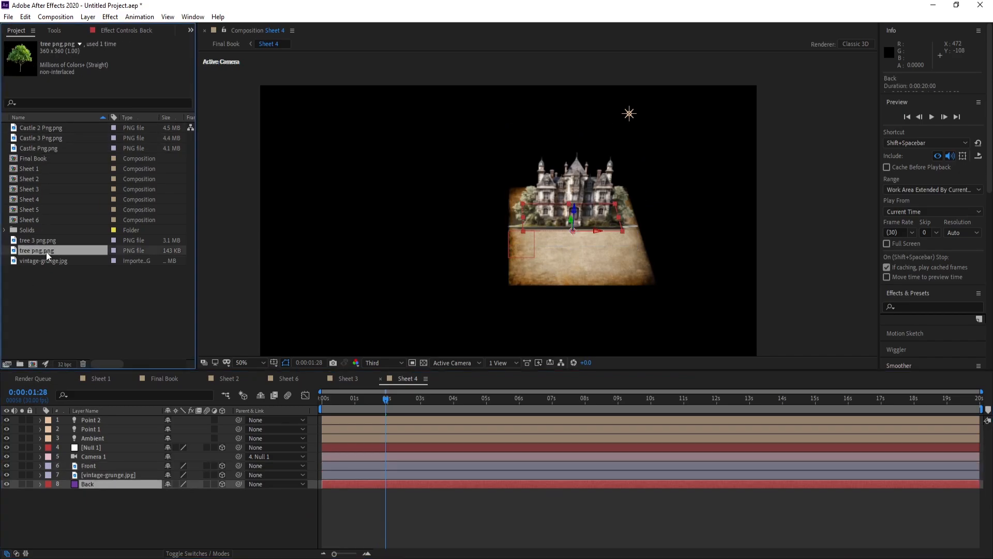
{"action": "left_click_drag", "start_coordinate": [45, 252], "coordinate": [94, 485]}
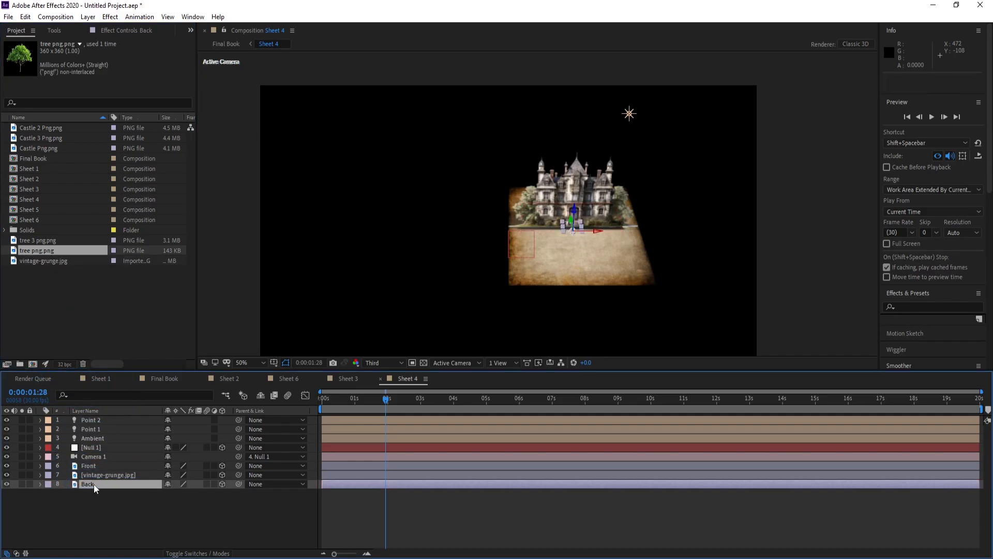
Step: Go to 0:00:08:10 in Sheet 4 and enlarge the Back tree layer to 83% scale
{"action": "left_click", "coordinate": [406, 399]}
{"action": "left_click_drag", "start_coordinate": [447, 402], "coordinate": [596, 410]}
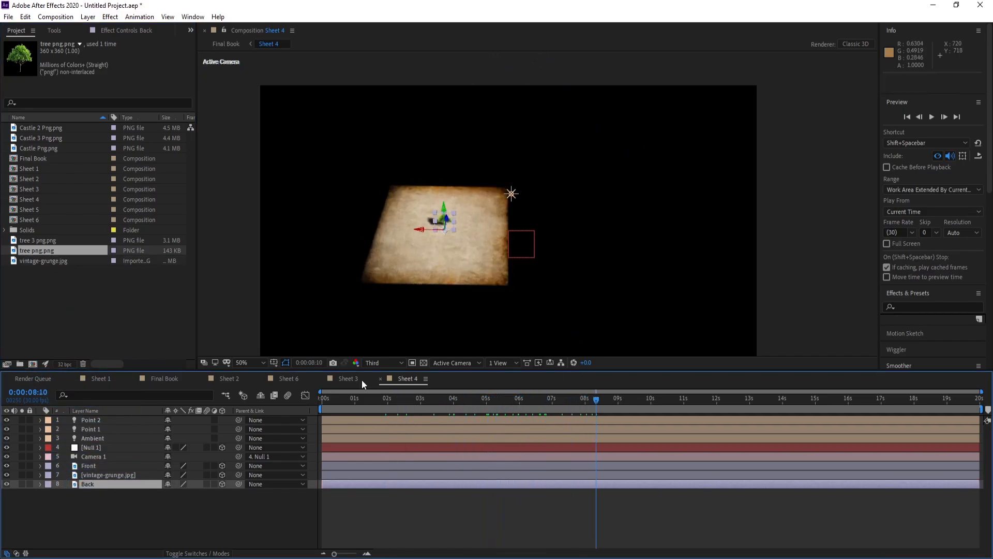
{"action": "key", "text": "s"}
{"action": "left_click_drag", "start_coordinate": [191, 494], "coordinate": [224, 493]}
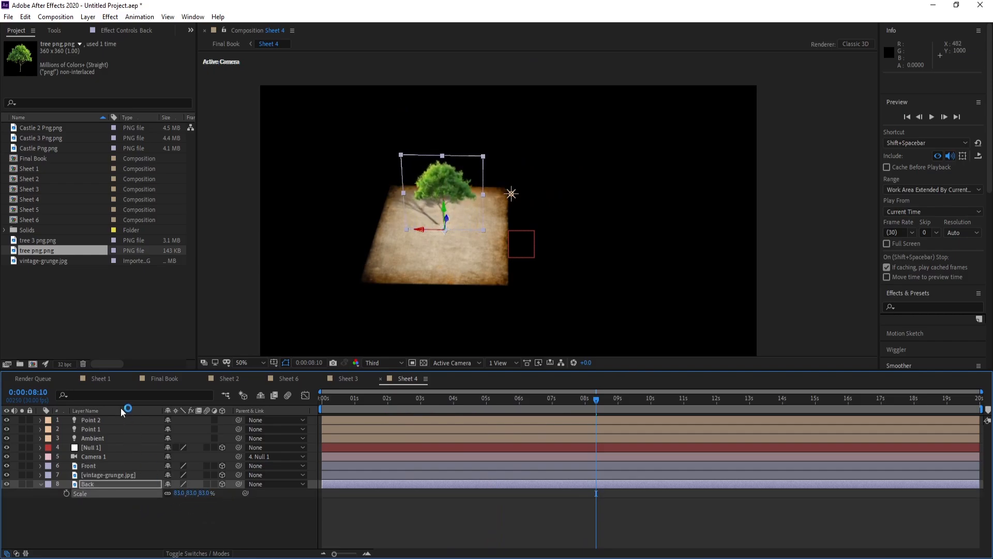
Step: Review the tree page in Final Book, compare it with Sheets 3 and 4, and open Sheet 5 from Final Book
{"action": "left_click", "coordinate": [101, 379]}
{"action": "left_click", "coordinate": [164, 379]}
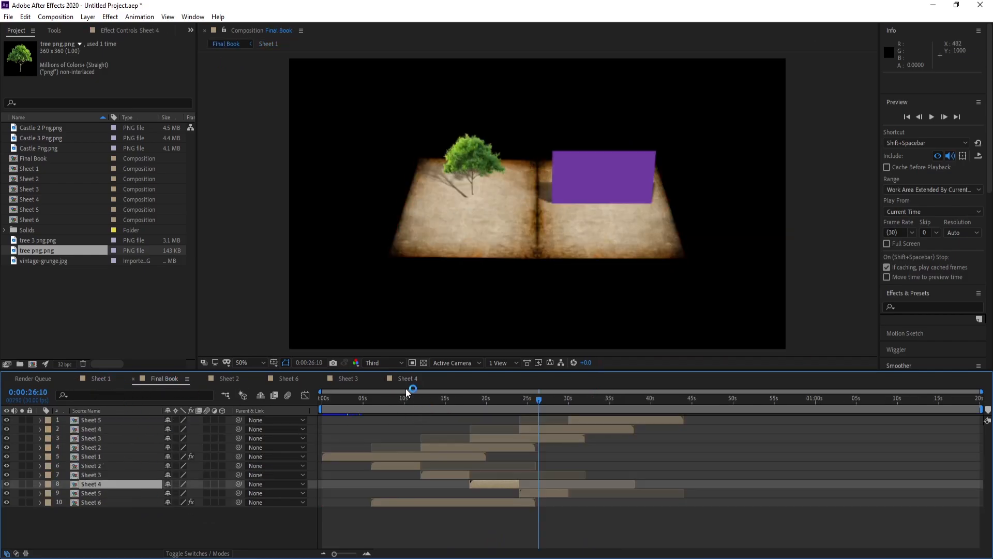
{"action": "left_click", "coordinate": [231, 380]}
{"action": "left_click", "coordinate": [347, 380]}
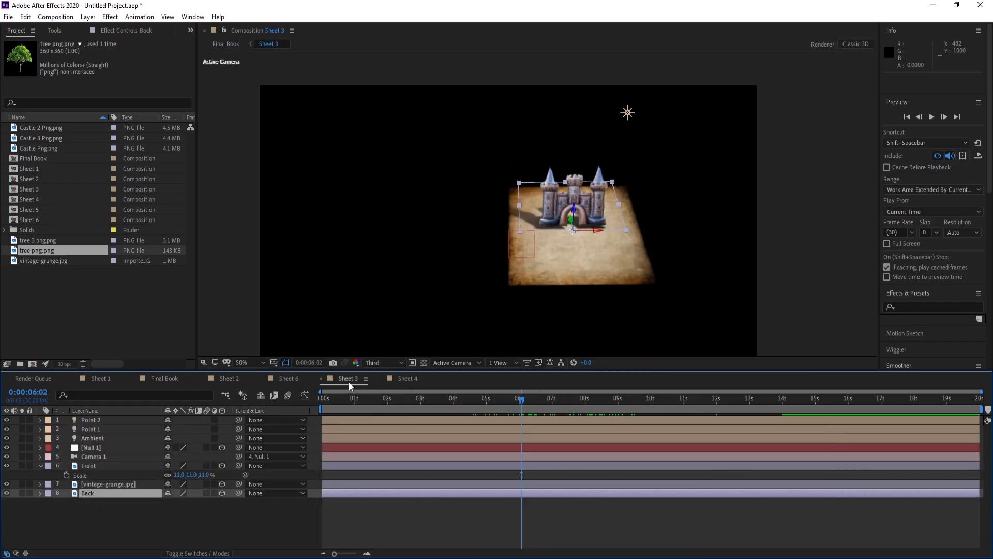
{"action": "left_click", "coordinate": [410, 384]}
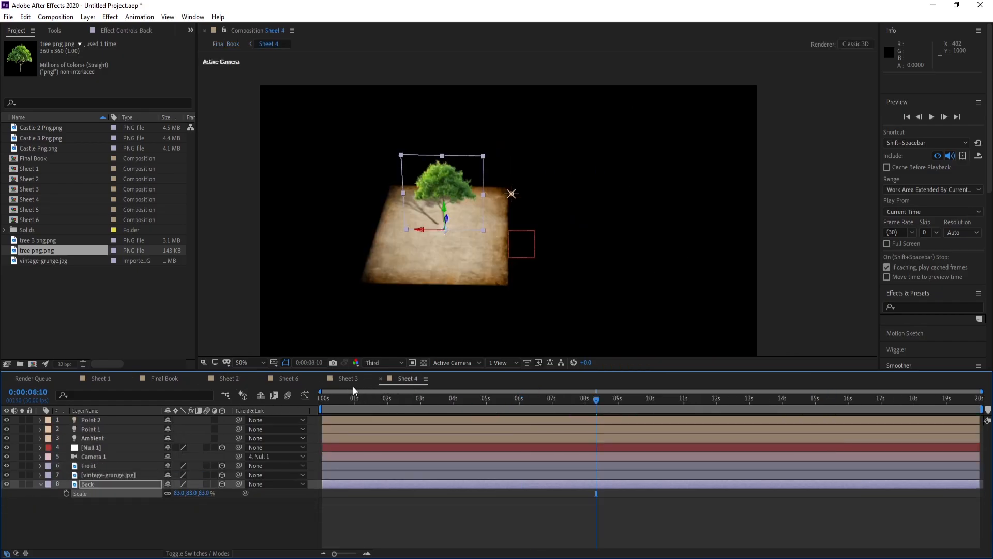
{"action": "left_click", "coordinate": [159, 383]}
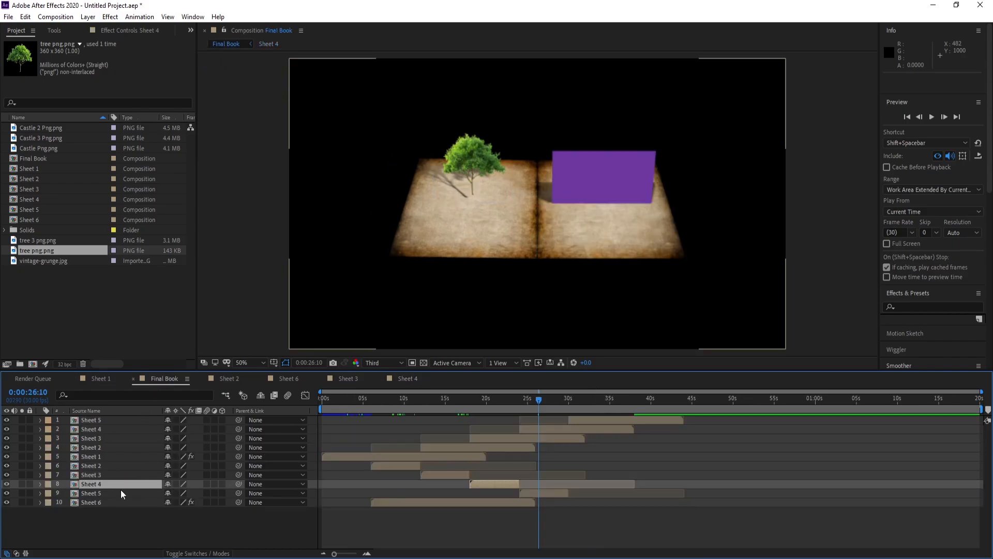
{"action": "double_click", "coordinate": [100, 494]}
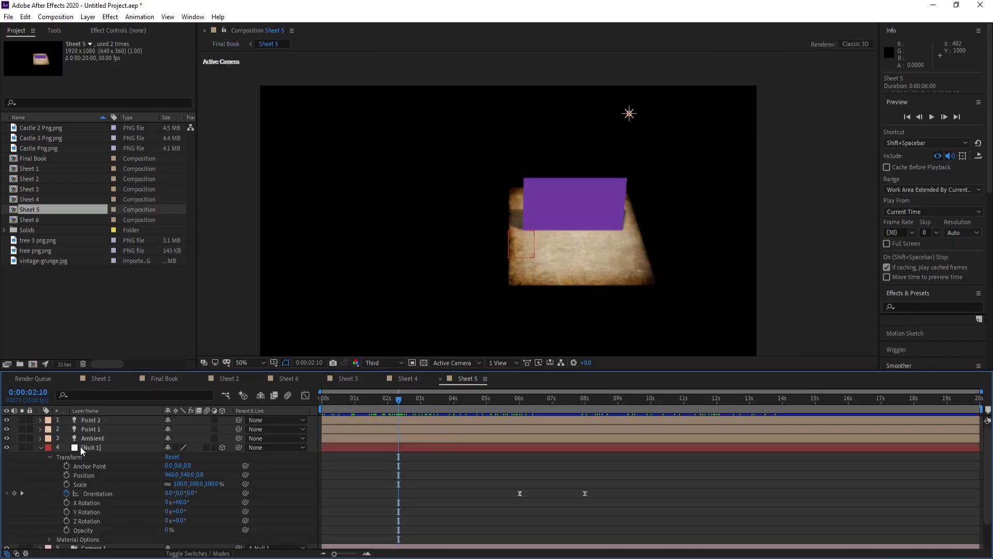
Step: Create a new composition named Text at 1920 x 1080 px, 30 fps, with a 0:01:20:00 duration
{"action": "left_click", "coordinate": [37, 448]}
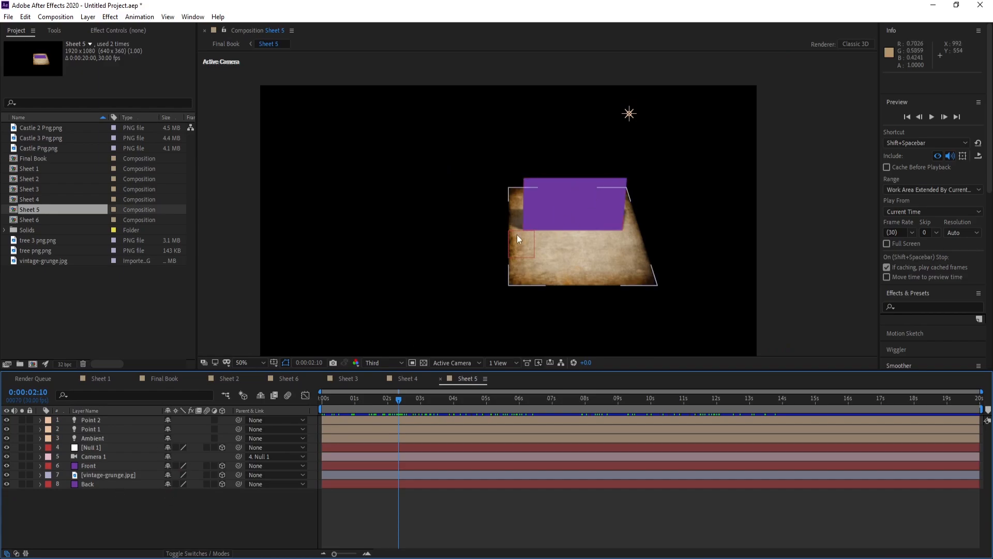
{"action": "left_click", "coordinate": [55, 16]}
{"action": "left_click", "coordinate": [62, 30]}
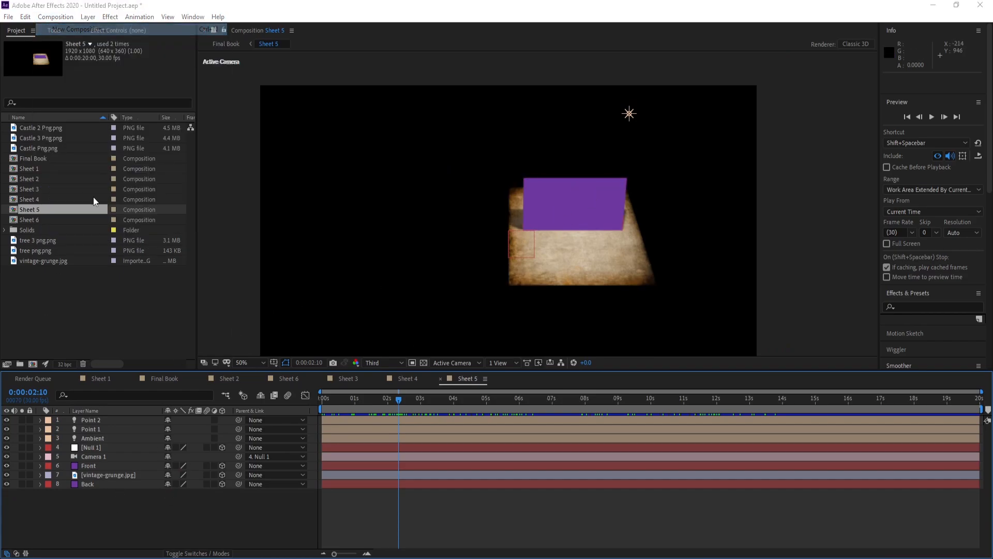
{"action": "type", "text": "Text"}
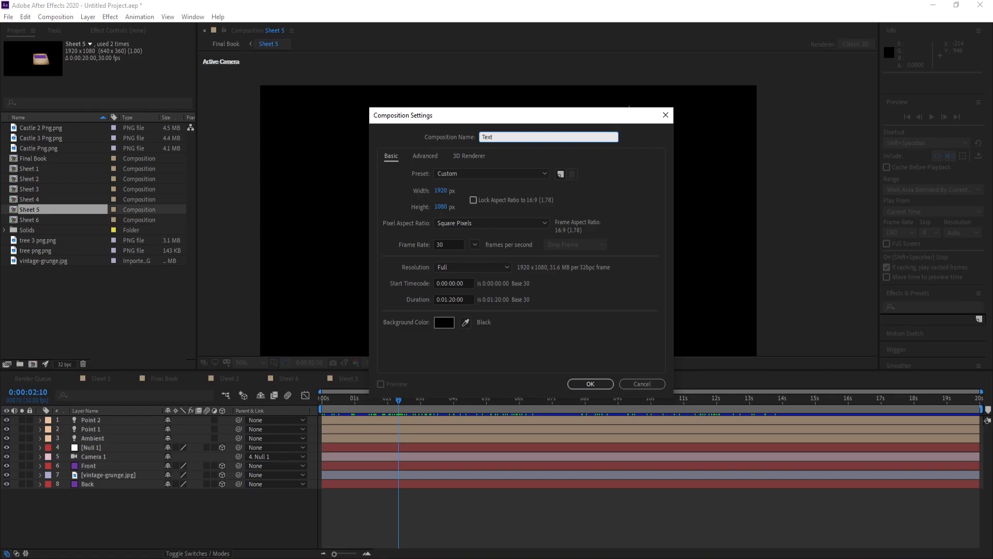
{"action": "key", "text": "Return"}
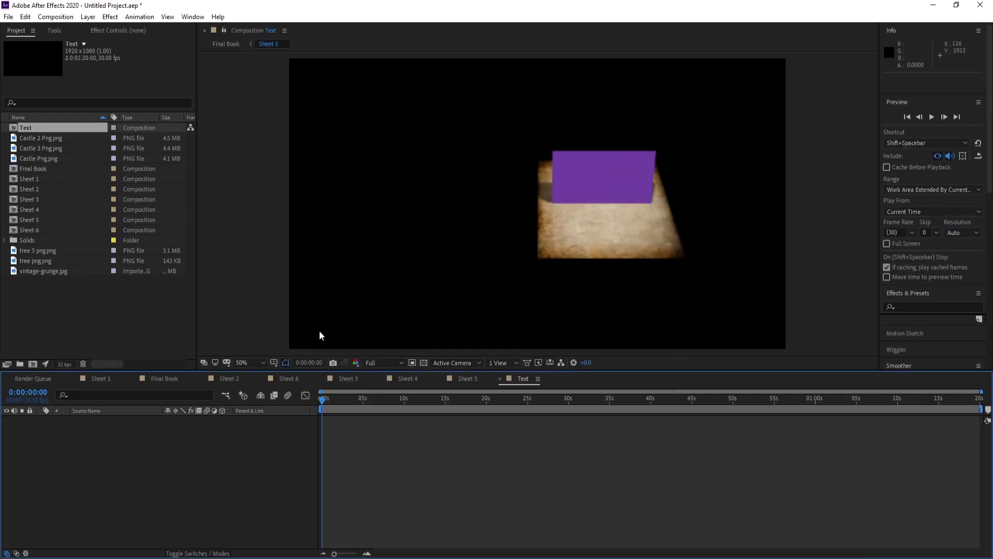
Step: Add a text layer reading "Title" to the Text composition and select the layer
{"action": "left_click", "coordinate": [54, 30]}
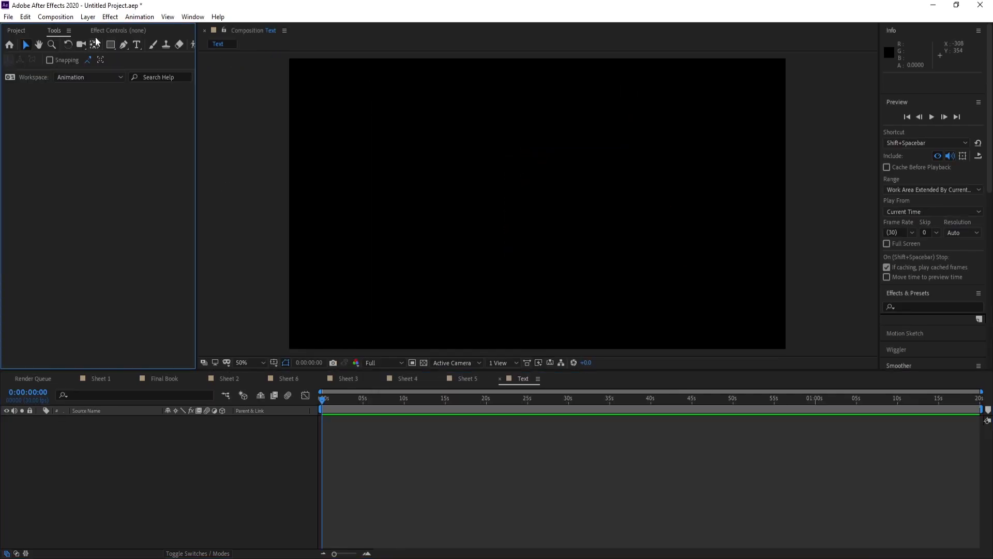
{"action": "left_click", "coordinate": [136, 45]}
{"action": "left_click", "coordinate": [529, 195]}
{"action": "type", "text": "Ti"}
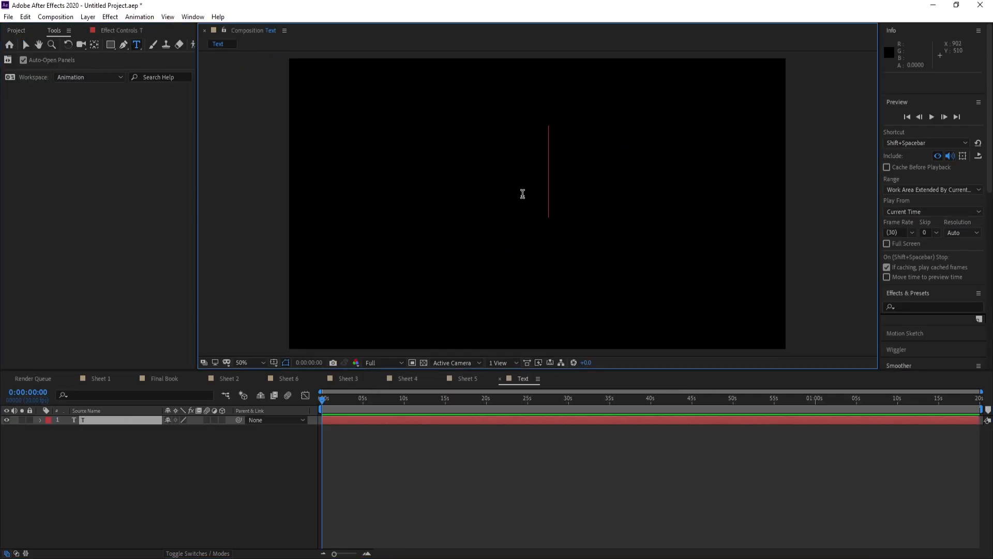
{"action": "type", "text": "tle"}
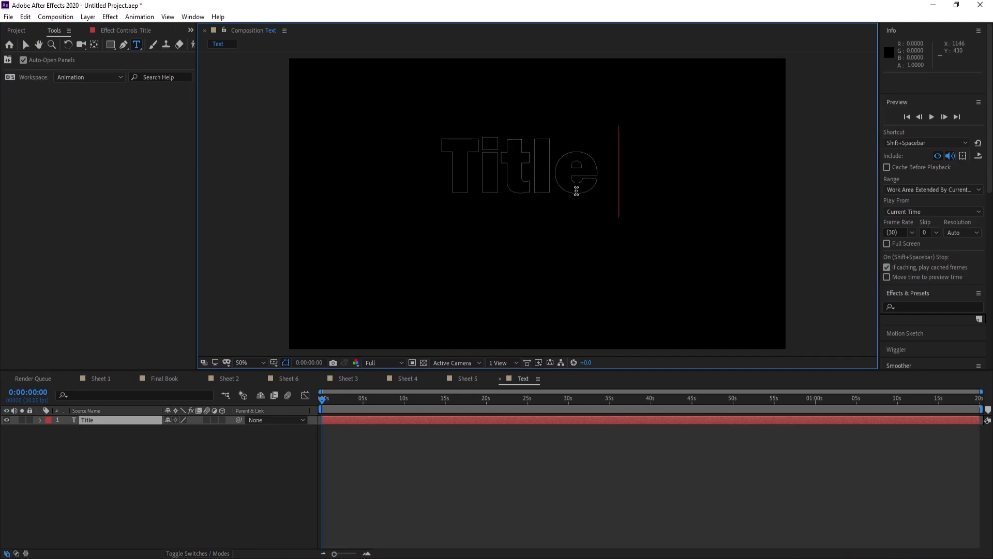
{"action": "left_click", "coordinate": [124, 421]}
{"action": "left_click", "coordinate": [25, 45]}
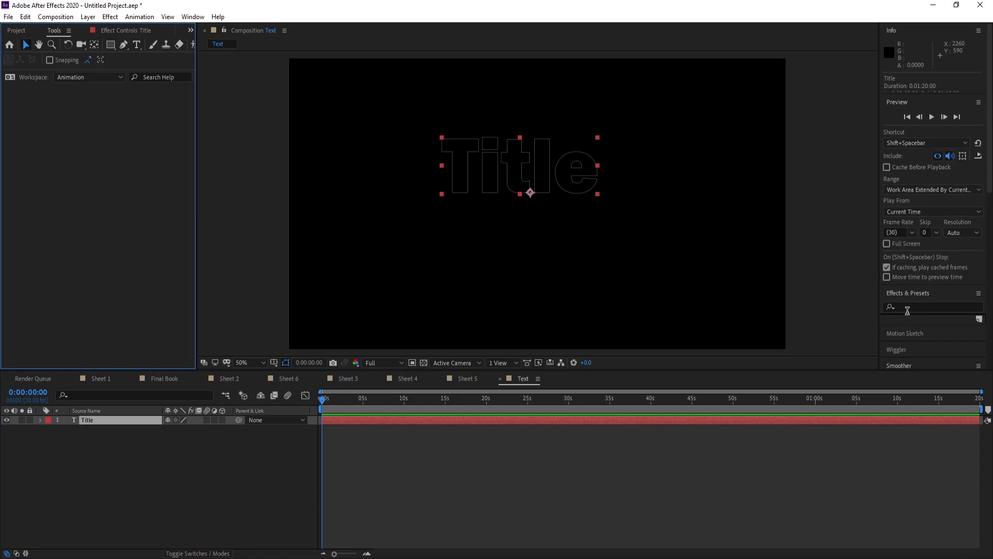
Step: Set the Title text's fill color to white, FFFFFF
{"action": "left_click", "coordinate": [913, 333]}
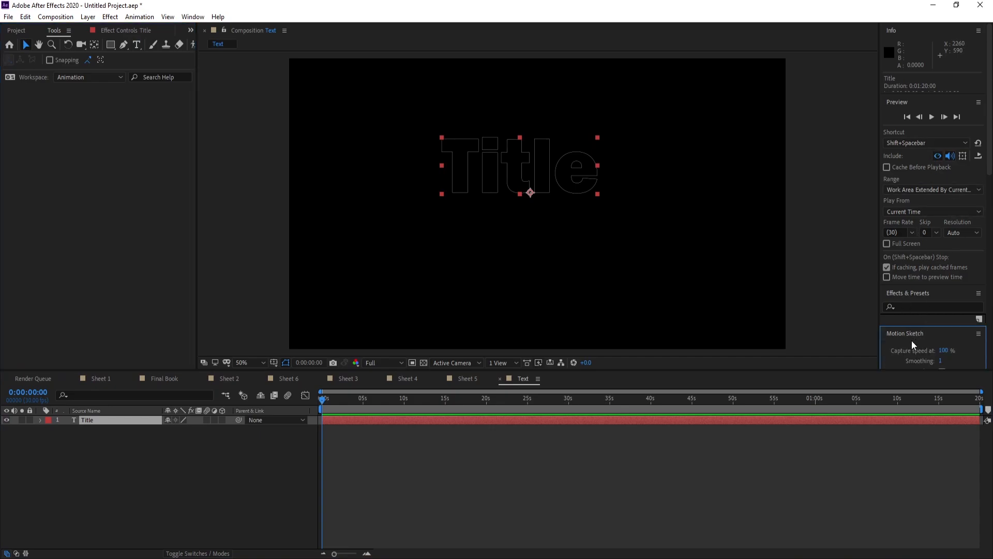
{"action": "left_click", "coordinate": [910, 349]}
{"action": "scroll", "coordinate": [911, 349], "scroll_direction": "down", "scroll_amount": 5}
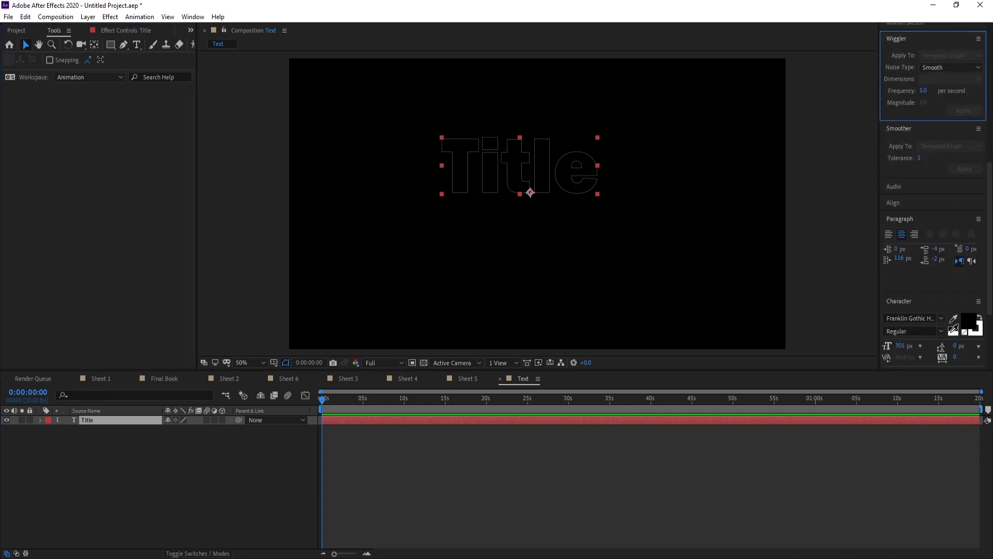
{"action": "left_click", "coordinate": [967, 321]}
{"action": "type", "text": "ffffff"}
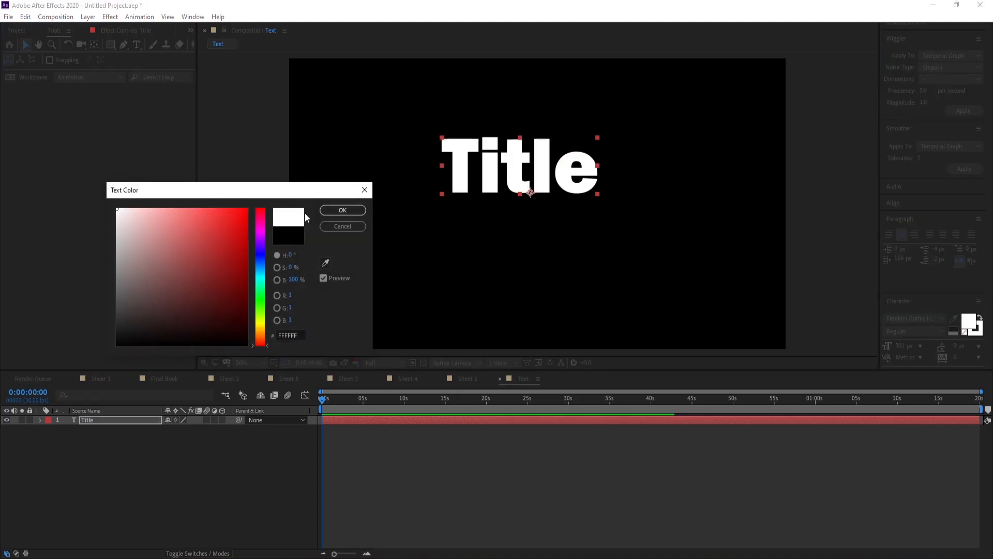
{"action": "left_click", "coordinate": [325, 211]}
Step: Center the Title layer horizontally and vertically within the Text composition
{"action": "left_click_drag", "start_coordinate": [491, 177], "coordinate": [520, 222]}
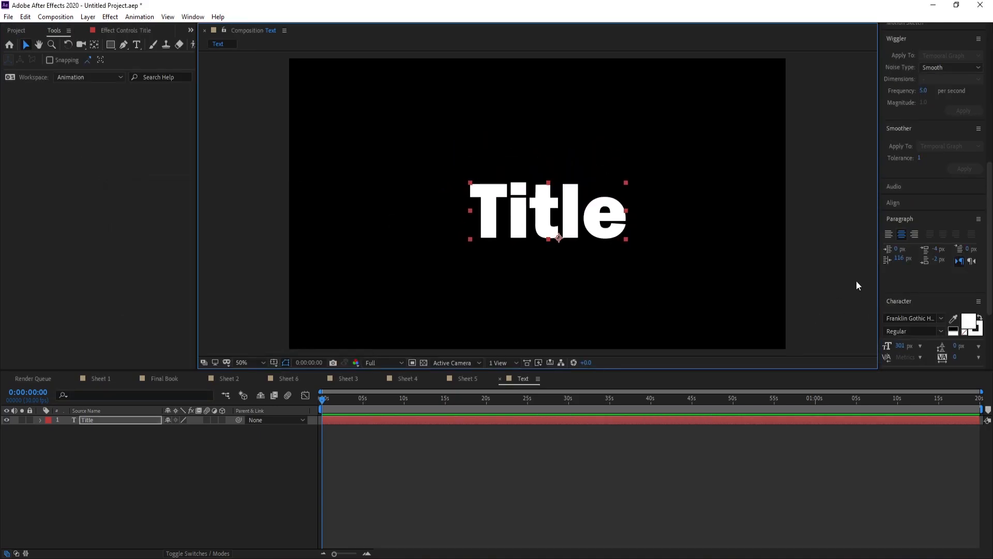
{"action": "scroll", "coordinate": [923, 218], "scroll_direction": "down", "scroll_amount": 3}
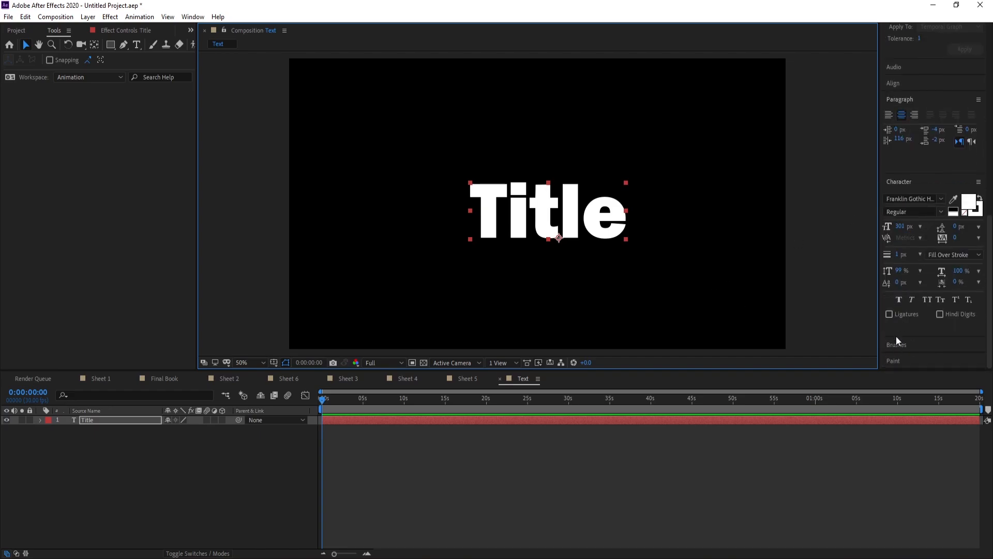
{"action": "scroll", "coordinate": [907, 325], "scroll_direction": "up", "scroll_amount": 3}
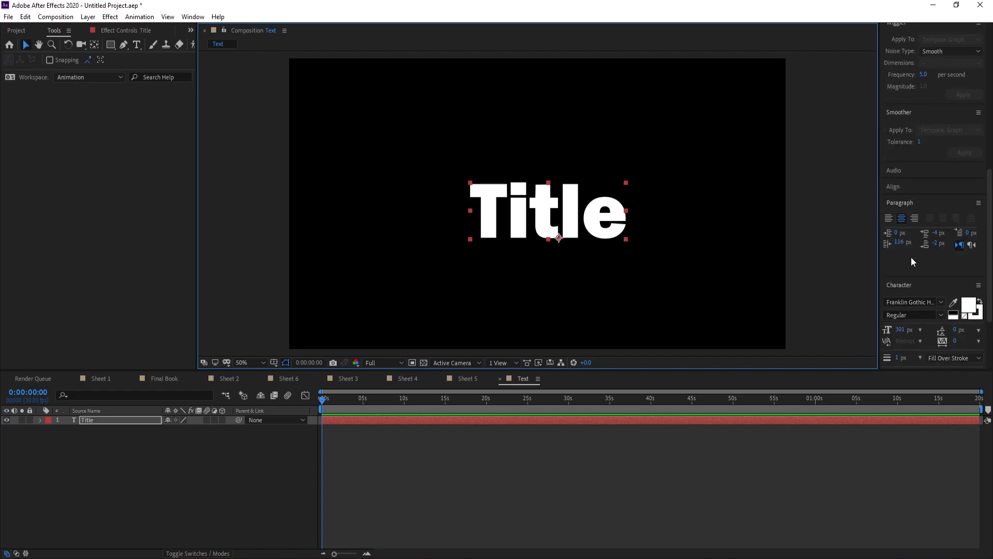
{"action": "scroll", "coordinate": [912, 256], "scroll_direction": "up", "scroll_amount": 5}
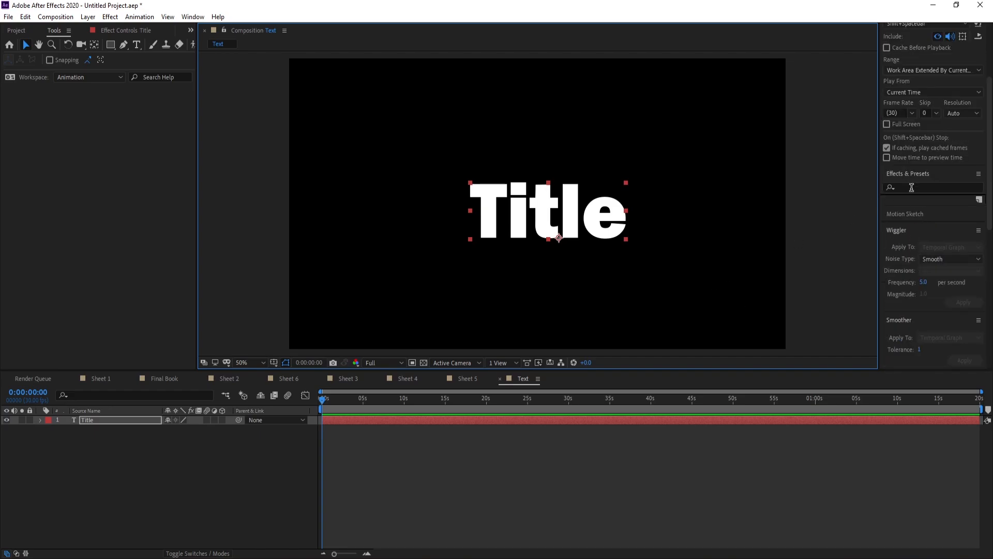
{"action": "left_click", "coordinate": [903, 231]}
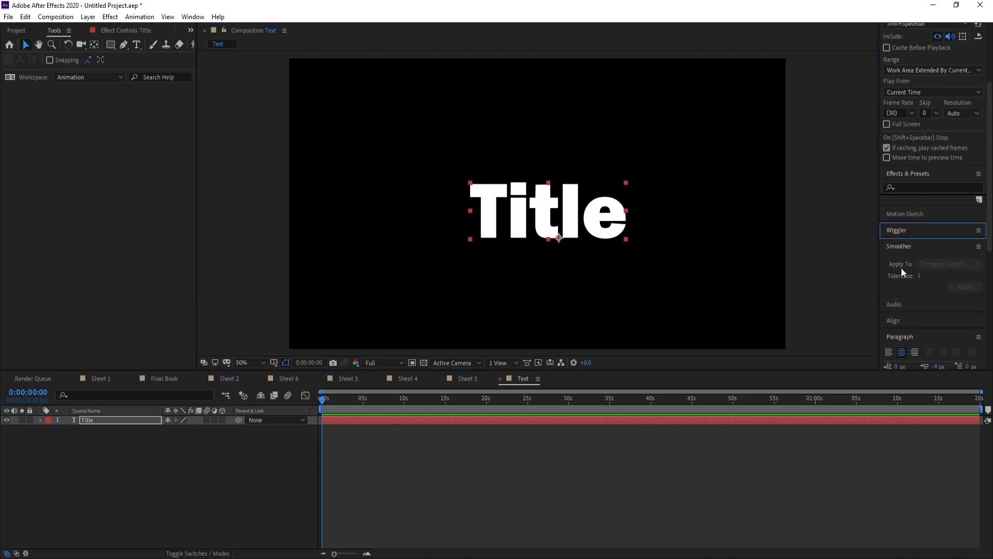
{"action": "left_click", "coordinate": [893, 321]}
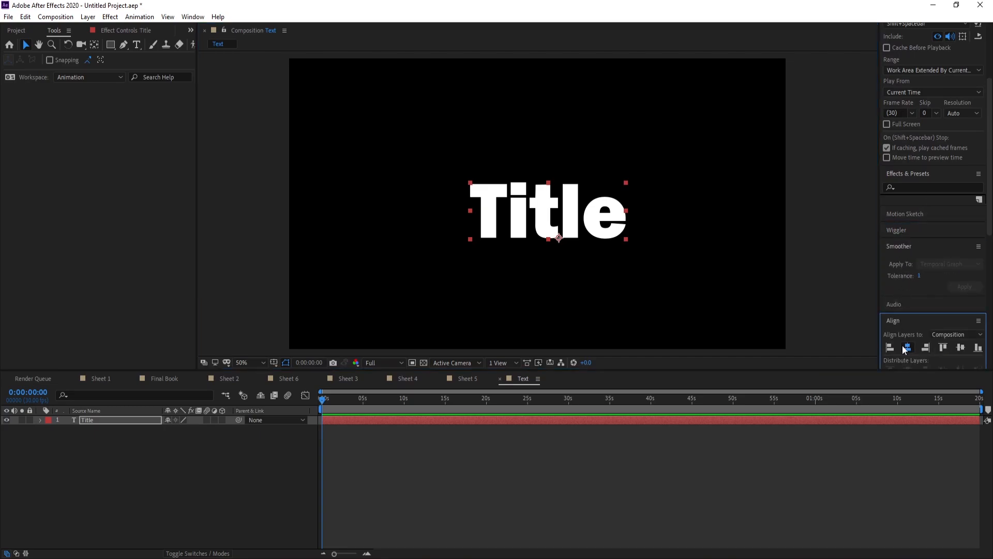
{"action": "left_click", "coordinate": [908, 347]}
{"action": "left_click", "coordinate": [961, 347]}
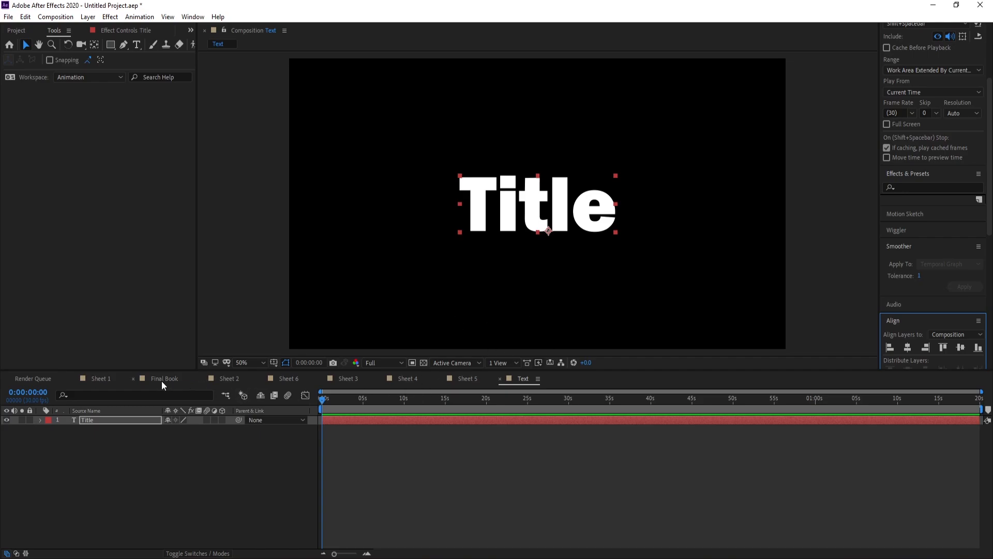
Step: Return to Sheet 5 and bring up the project's item list
{"action": "left_click", "coordinate": [468, 379]}
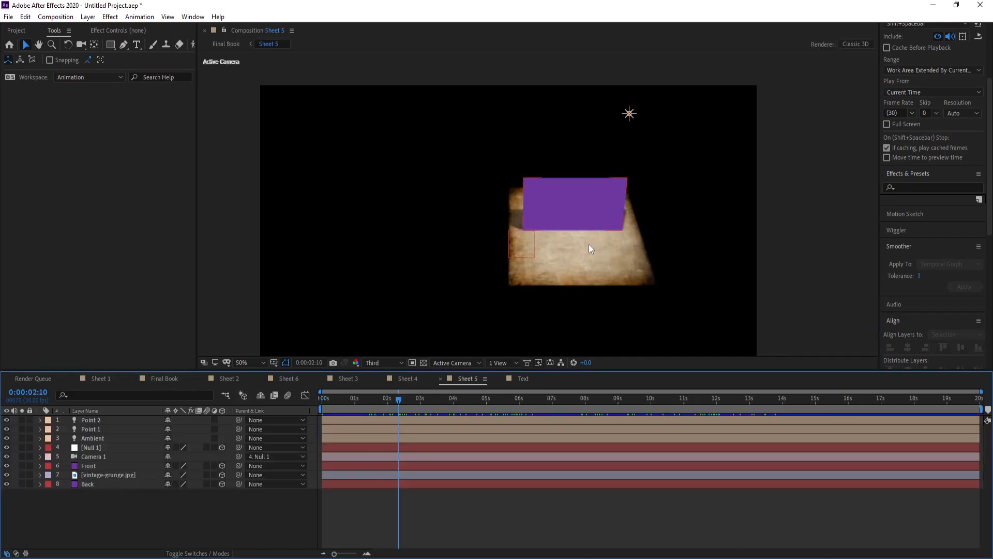
{"action": "left_click", "coordinate": [16, 31]}
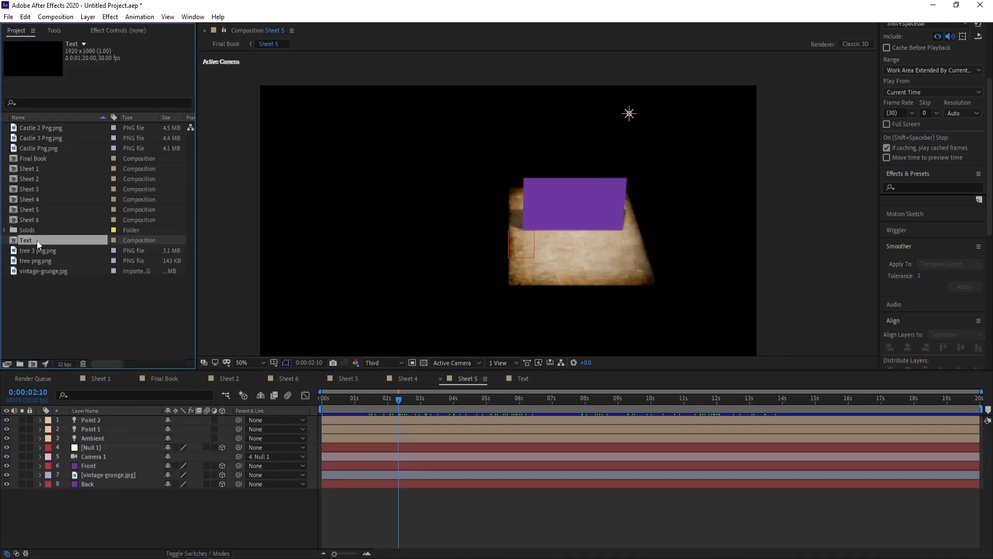
{"action": "left_click_drag", "start_coordinate": [29, 243], "coordinate": [75, 466]}
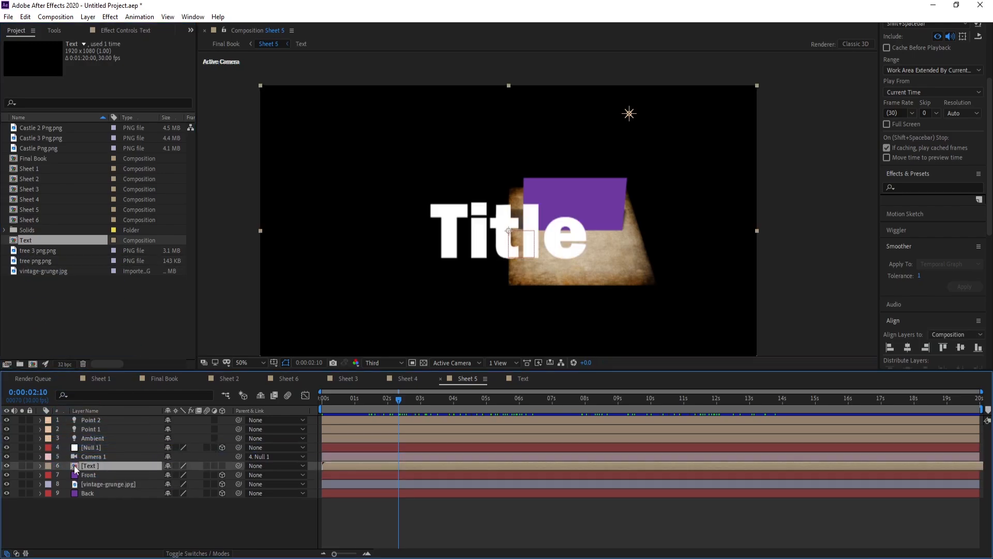
{"action": "left_click", "coordinate": [25, 17]}
{"action": "left_click", "coordinate": [24, 27]}
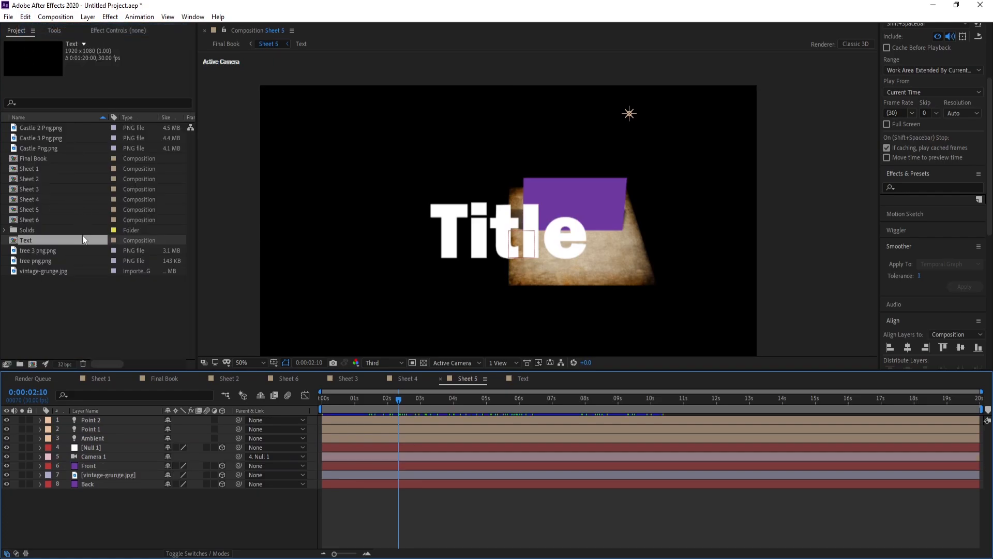
Step: Replace the Front layer's purple placeholder in Sheet 5 with the Text composition
{"action": "left_click", "coordinate": [90, 468]}
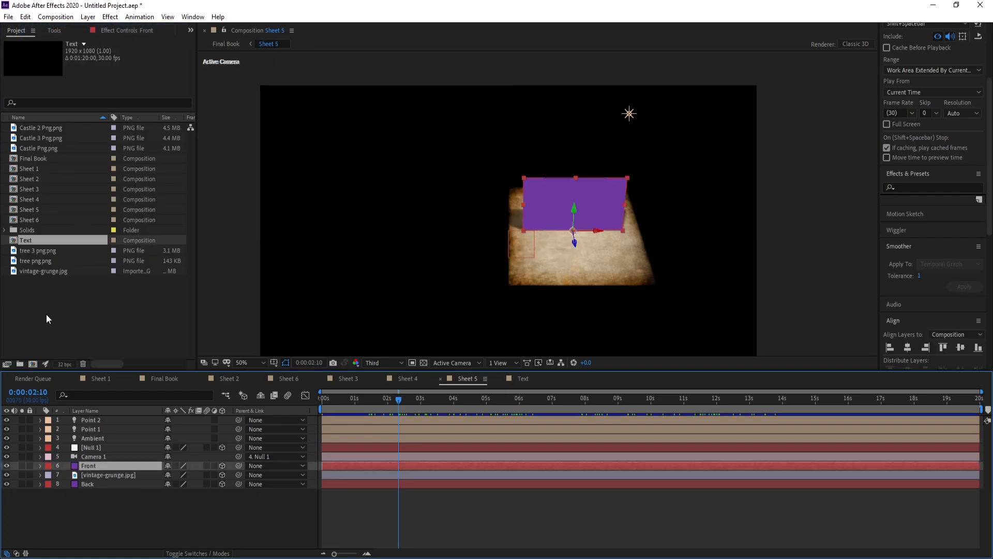
{"action": "left_click_drag", "start_coordinate": [29, 243], "coordinate": [90, 465]}
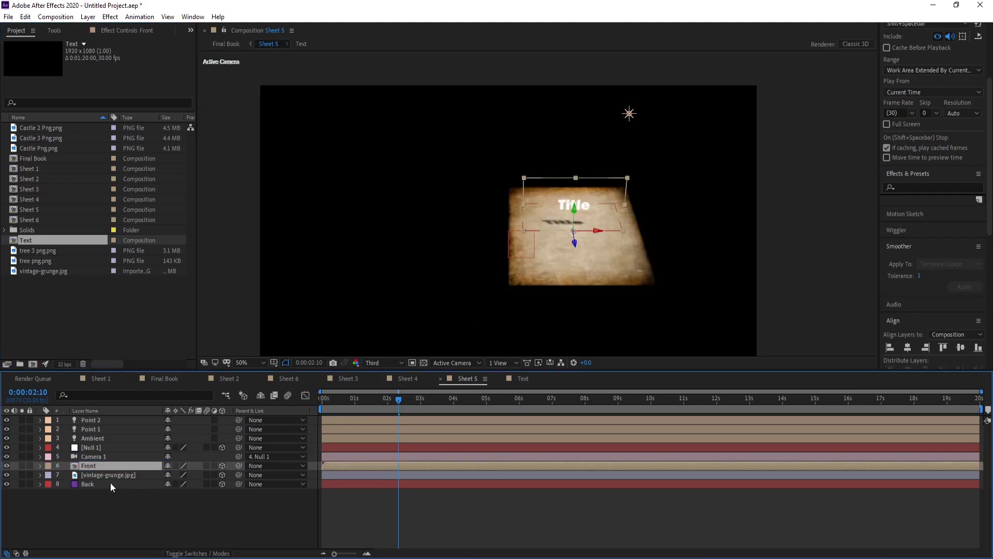
Step: Set the Front title layer's anchor point Y to 633 and its scale to 72% so it stands on the page
{"action": "key", "text": "s"}
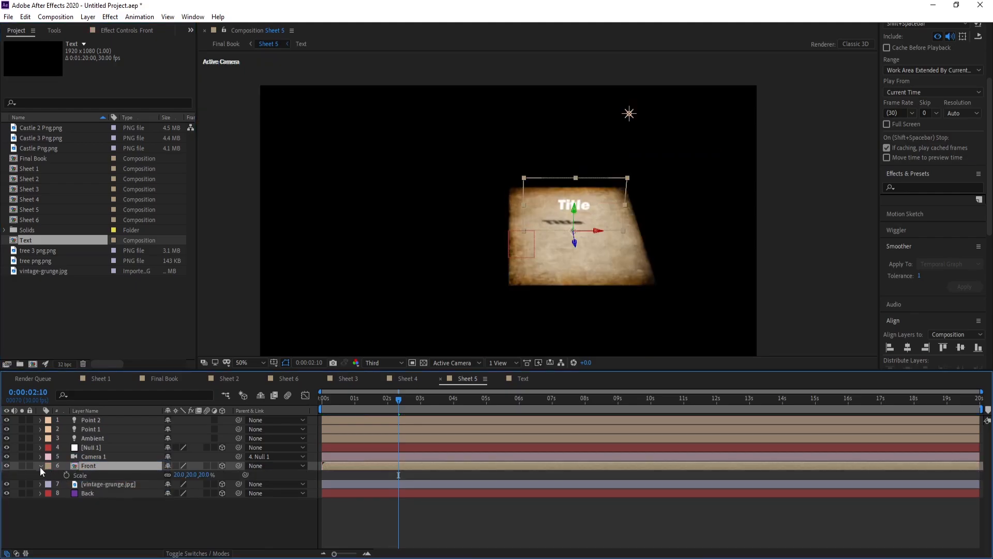
{"action": "left_click", "coordinate": [40, 466]}
{"action": "left_click", "coordinate": [41, 466]}
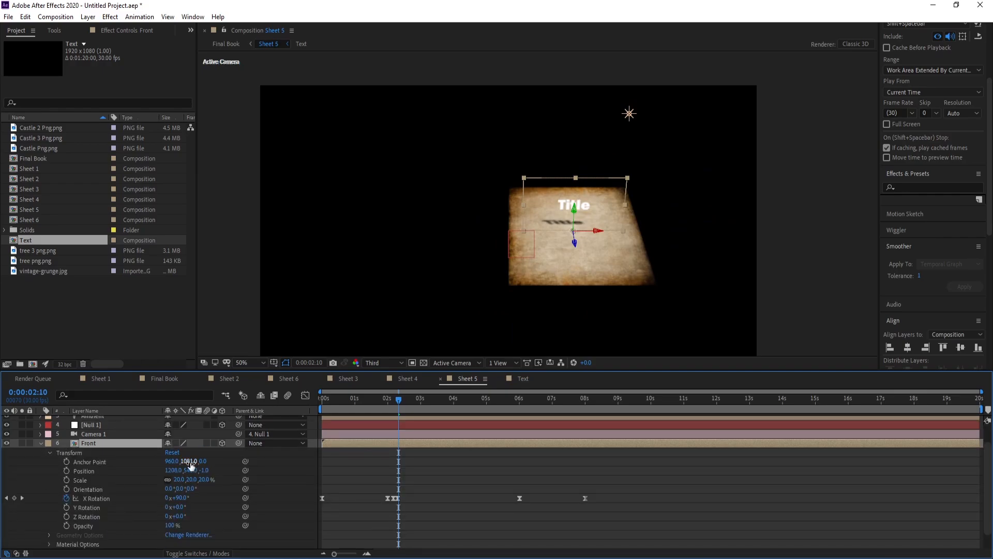
{"action": "left_click_drag", "start_coordinate": [187, 461], "coordinate": [2, 467]}
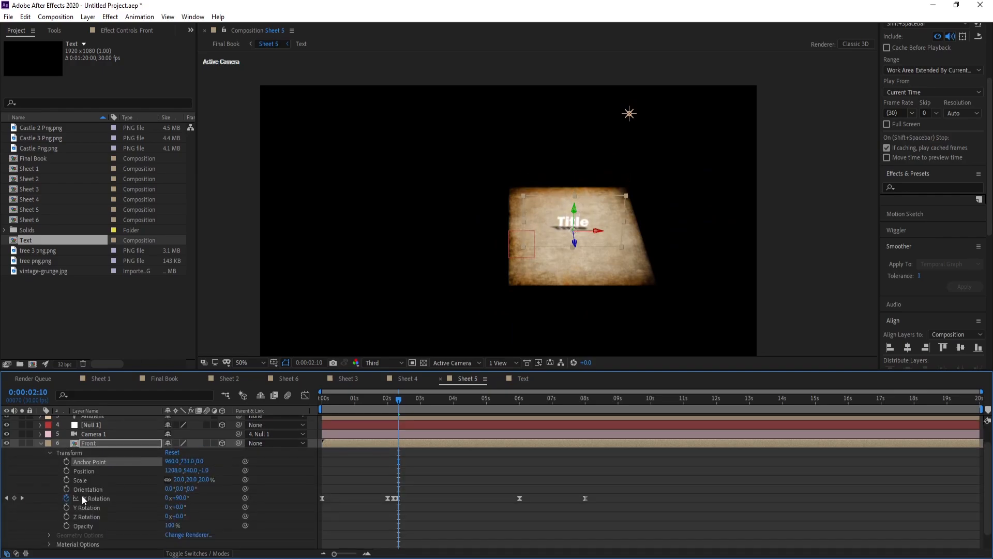
{"action": "key", "text": "s"}
{"action": "left_click_drag", "start_coordinate": [196, 475], "coordinate": [215, 475]}
{"action": "left_click", "coordinate": [39, 467]}
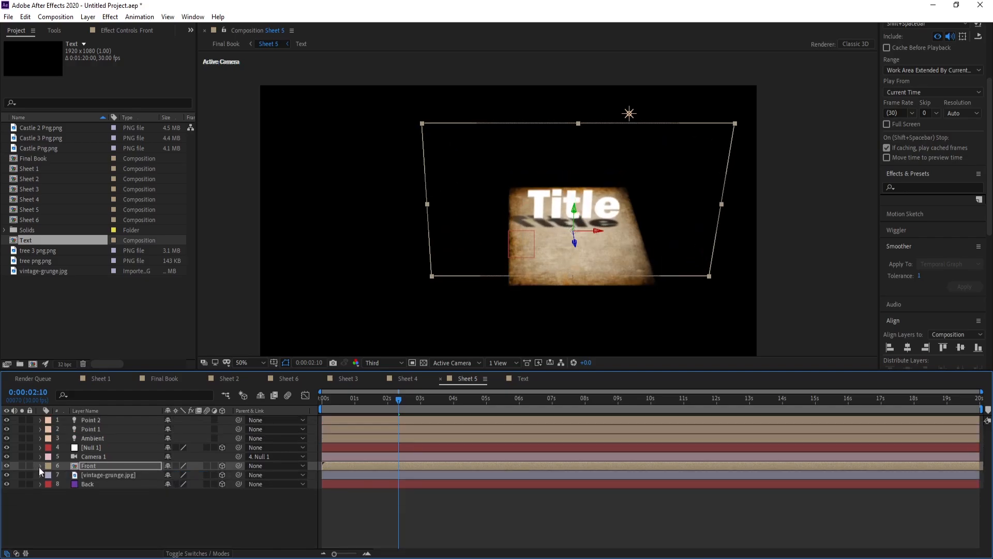
{"action": "left_click", "coordinate": [39, 466]}
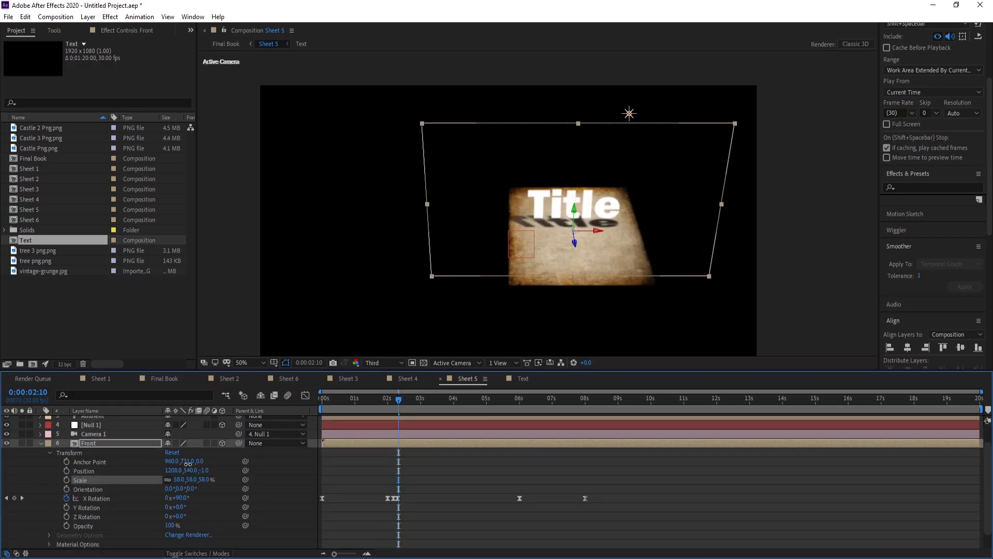
{"action": "left_click_drag", "start_coordinate": [186, 461], "coordinate": [134, 465]}
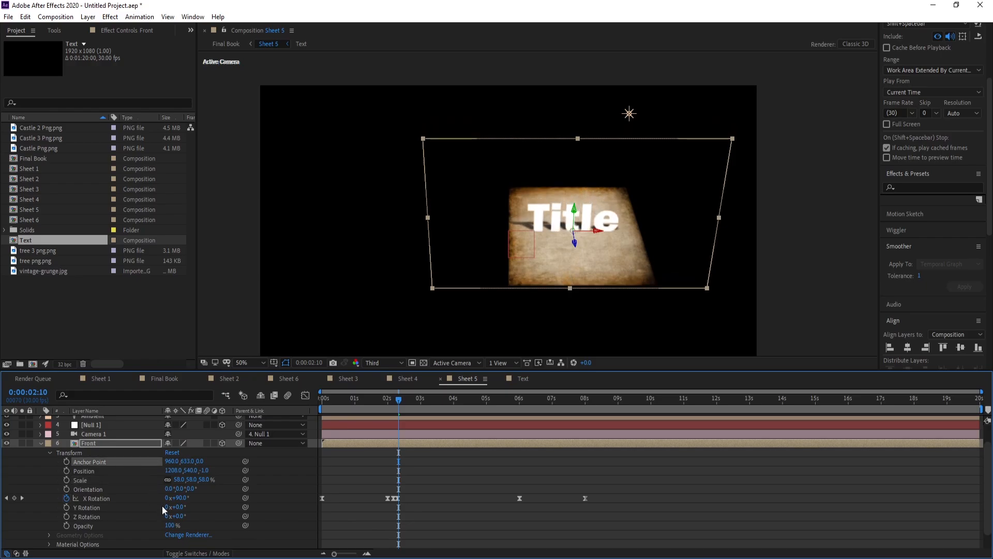
{"action": "left_click_drag", "start_coordinate": [192, 480], "coordinate": [198, 480]}
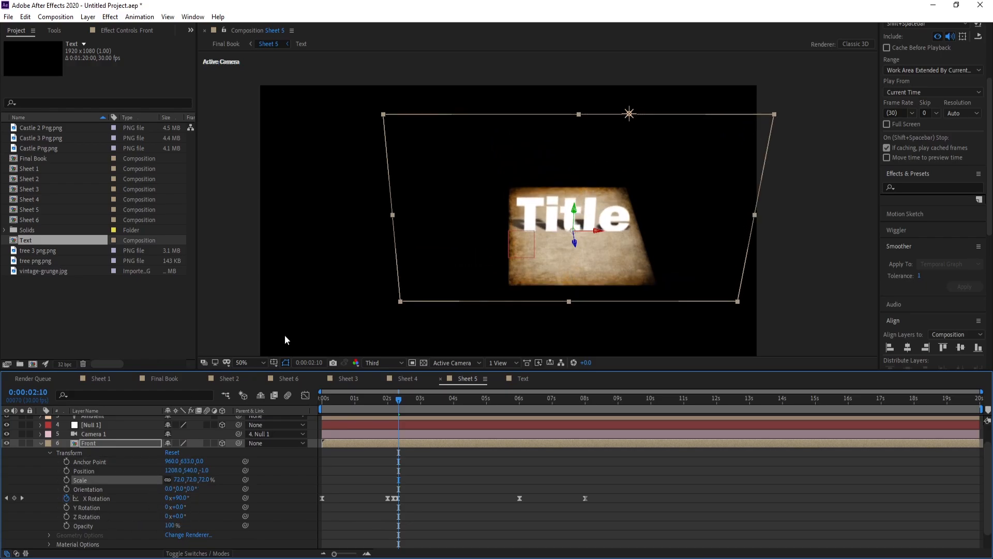
{"action": "left_click", "coordinate": [41, 444]}
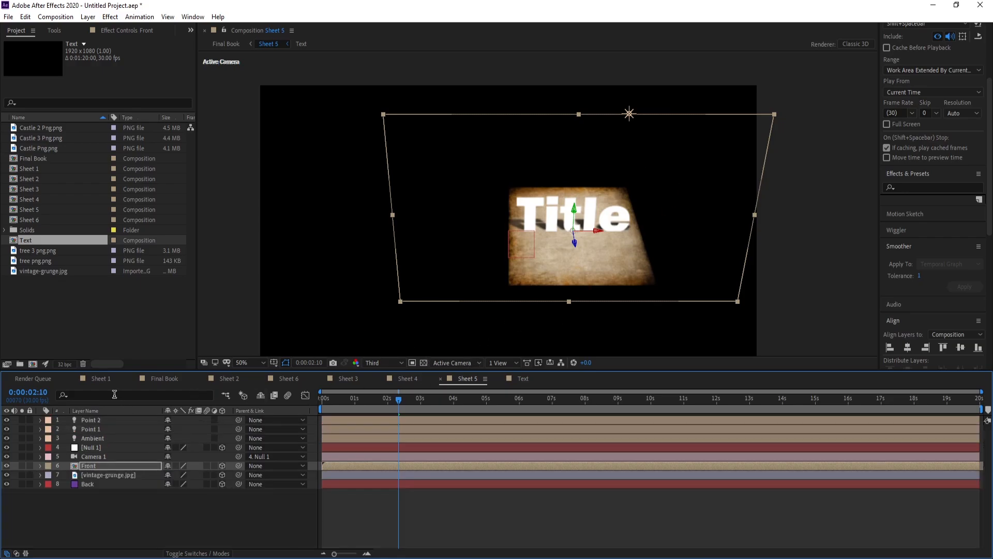
Step: Play Sheet 5 on to 0:00:05:11 and replace the Back layer's placeholder with tree 3 png.png
{"action": "left_click", "coordinate": [90, 484]}
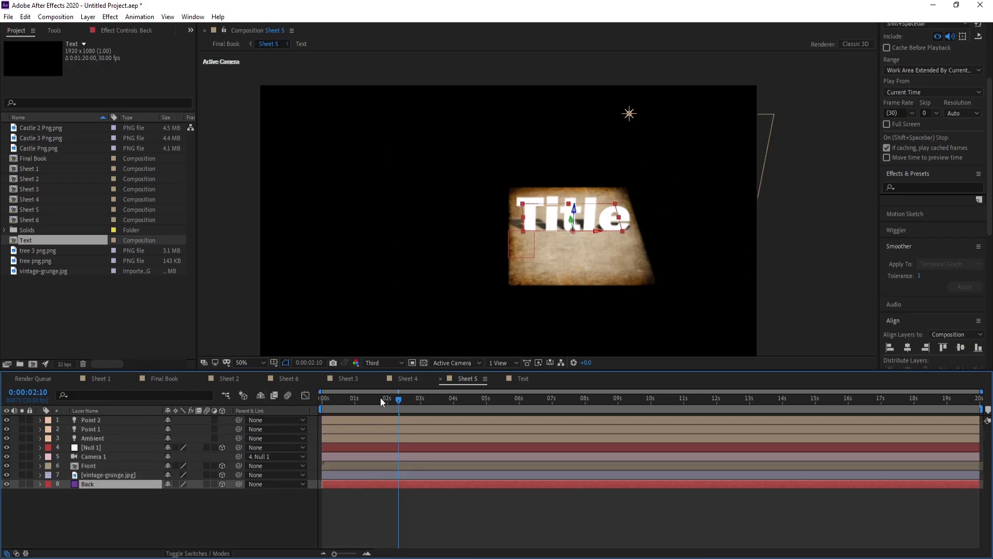
{"action": "key", "text": "space"}
{"action": "left_click", "coordinate": [34, 251]}
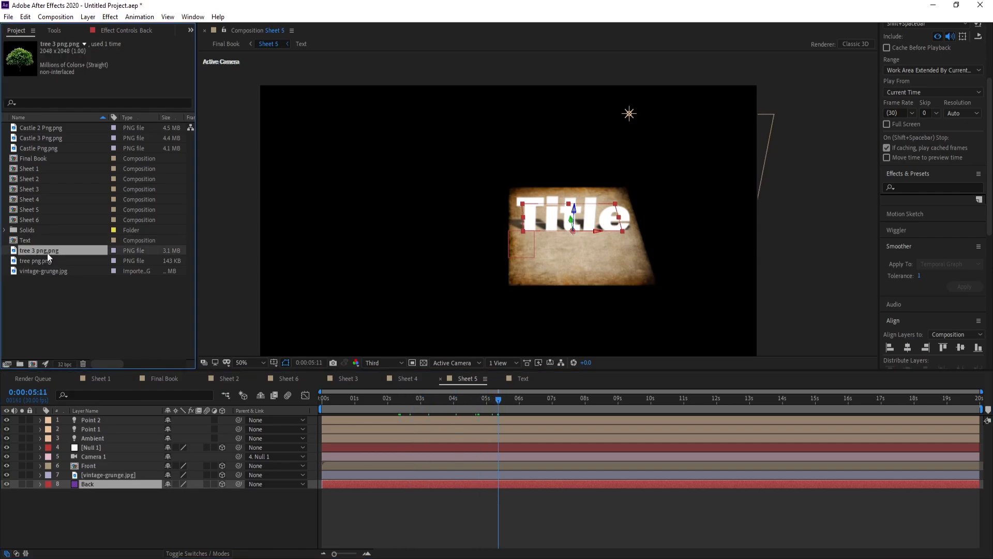
{"action": "left_click", "coordinate": [92, 484]}
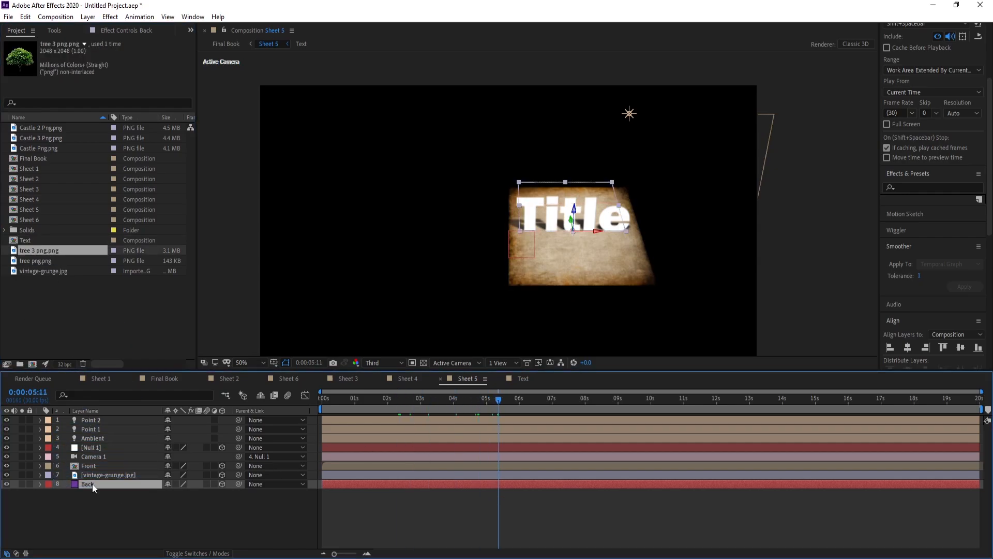
Step: Replace Sheet 5's Back placeholder with tree 3 png.png and check the spread in Final Book at 0:00:23:29
{"action": "key", "text": "ctrl+alt+slash"}
{"action": "left_click", "coordinate": [596, 404]}
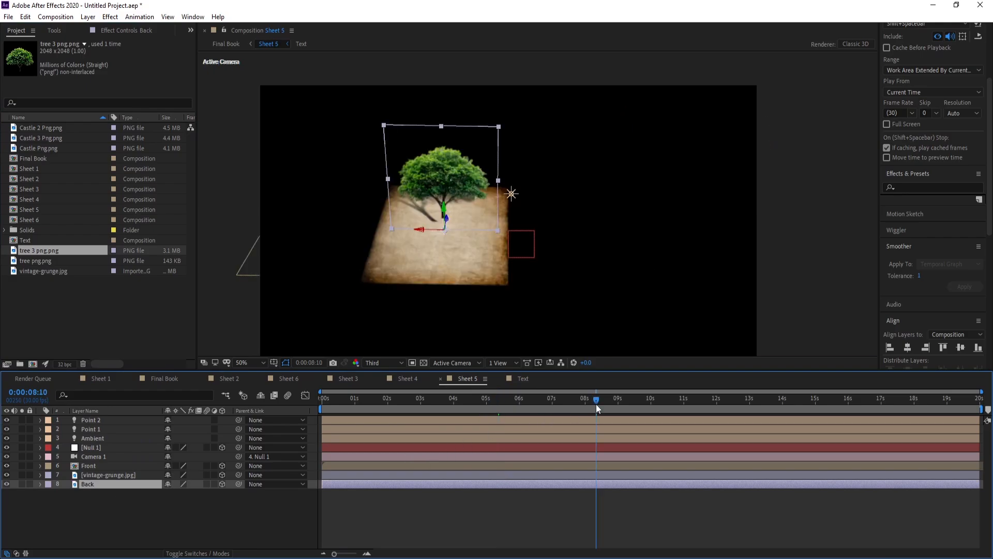
{"action": "left_click", "coordinate": [165, 378]}
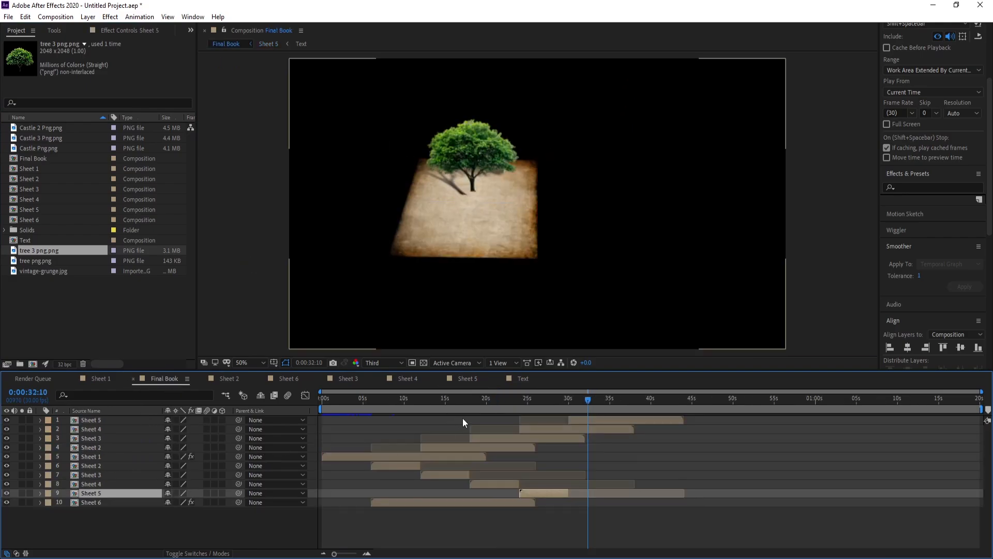
{"action": "left_click", "coordinate": [522, 405]}
{"action": "mouse_move", "coordinate": [522, 405]}
{"action": "left_mouse_down"}
{"action": "mouse_move", "coordinate": [435, 418]}
{"action": "mouse_move", "coordinate": [519, 424]}
{"action": "left_mouse_up"}
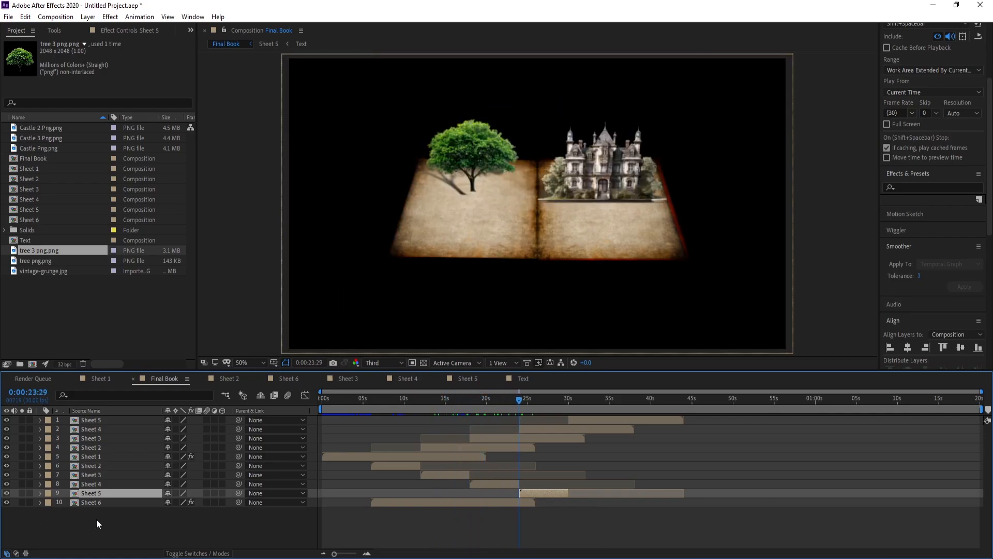
Step: Add a full-frame solid named BG to Final Book and place it beneath all the sheet layers
{"action": "left_click", "coordinate": [88, 16]}
{"action": "mouse_move", "coordinate": [90, 27]}
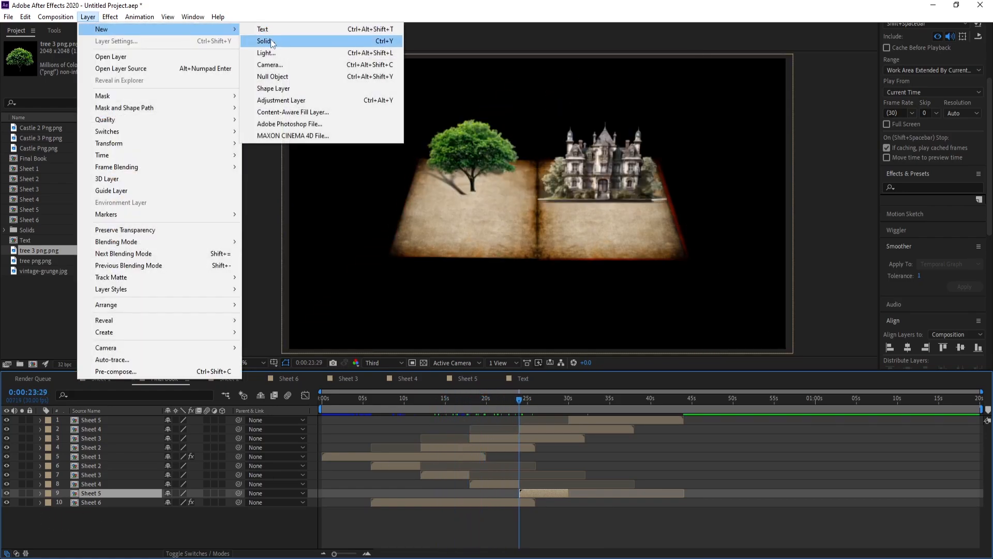
{"action": "left_click", "coordinate": [266, 40]}
{"action": "type", "text": "BG"}
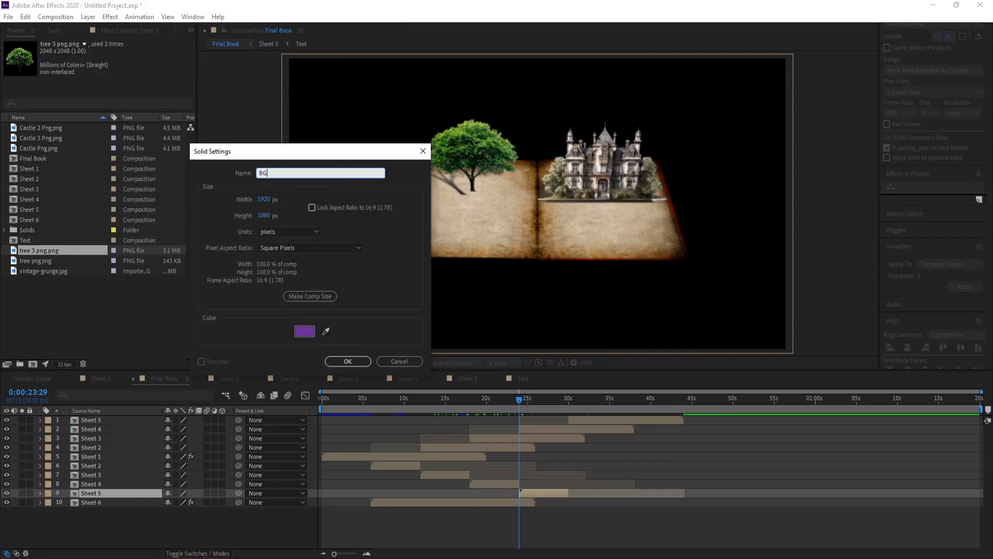
{"action": "key", "text": "Return"}
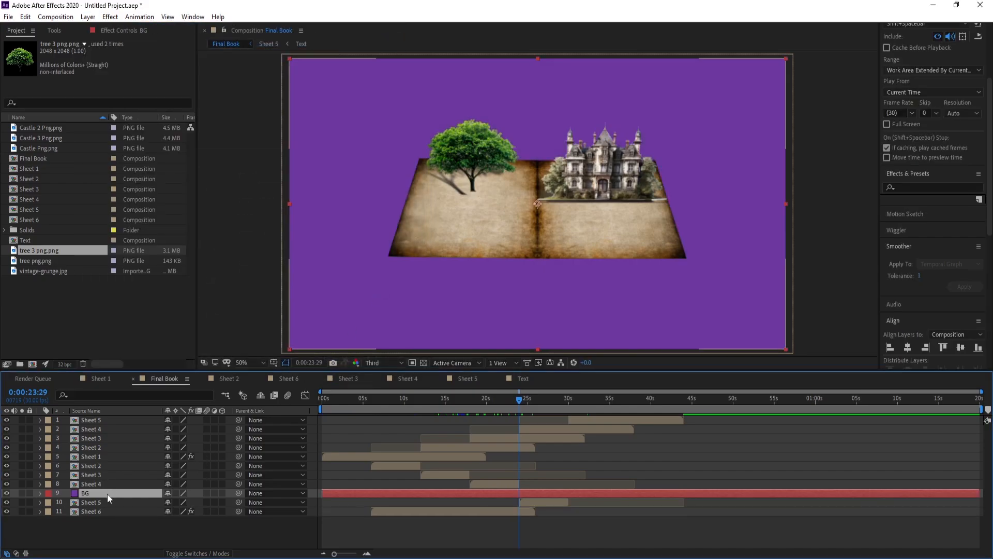
{"action": "left_click_drag", "start_coordinate": [107, 493], "coordinate": [108, 521]}
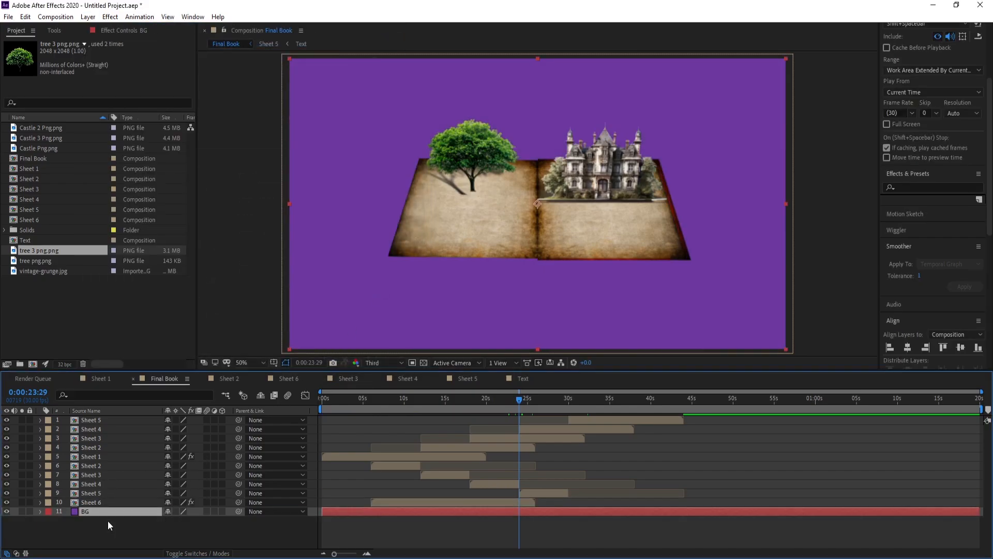
Step: Apply the Gradient Ramp effect to the BG solid
{"action": "left_click", "coordinate": [109, 17]}
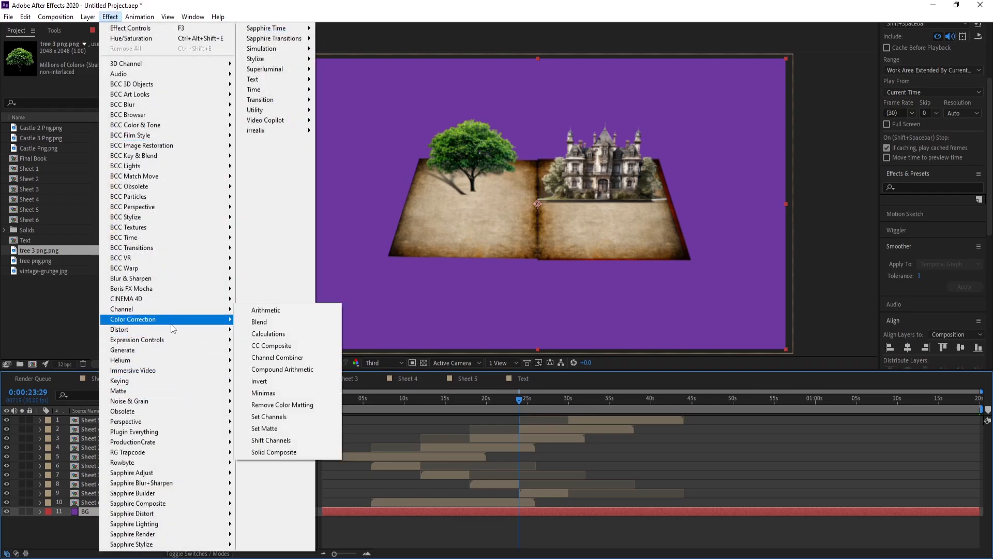
{"action": "mouse_move", "coordinate": [168, 350]}
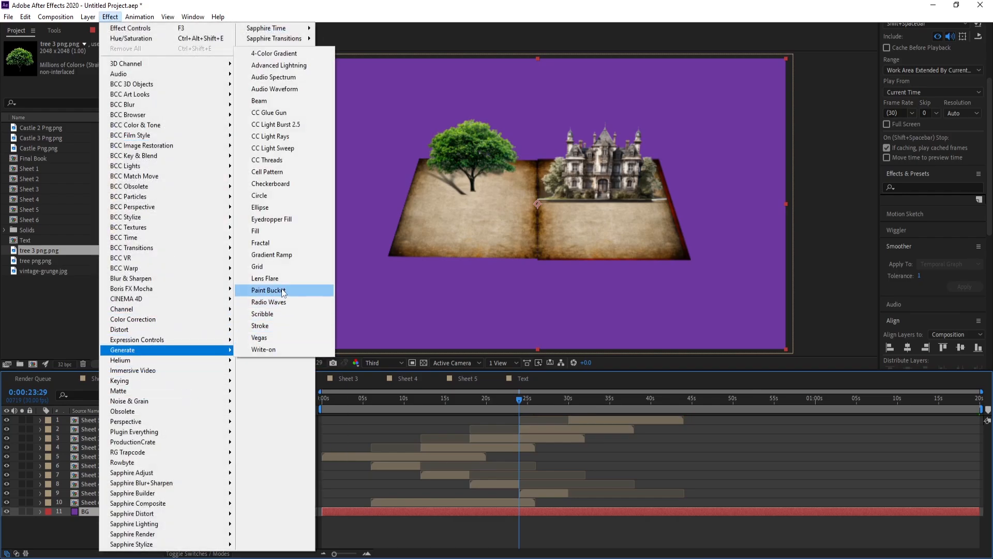
{"action": "left_click", "coordinate": [302, 254]}
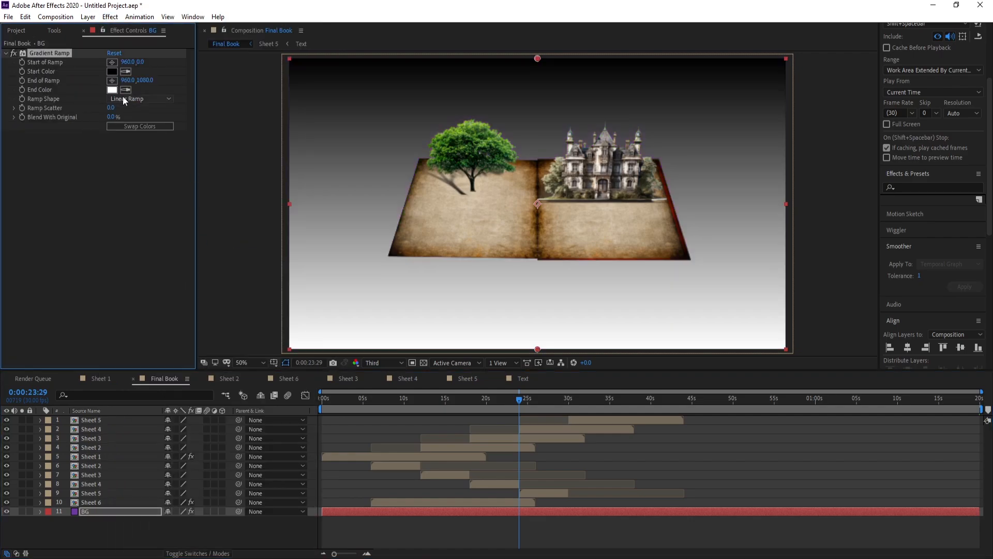
Step: Set the BG Gradient Ramp's start color to a dark purple
{"action": "left_click", "coordinate": [113, 71]}
{"action": "left_click_drag", "start_coordinate": [260, 318], "coordinate": [261, 260]}
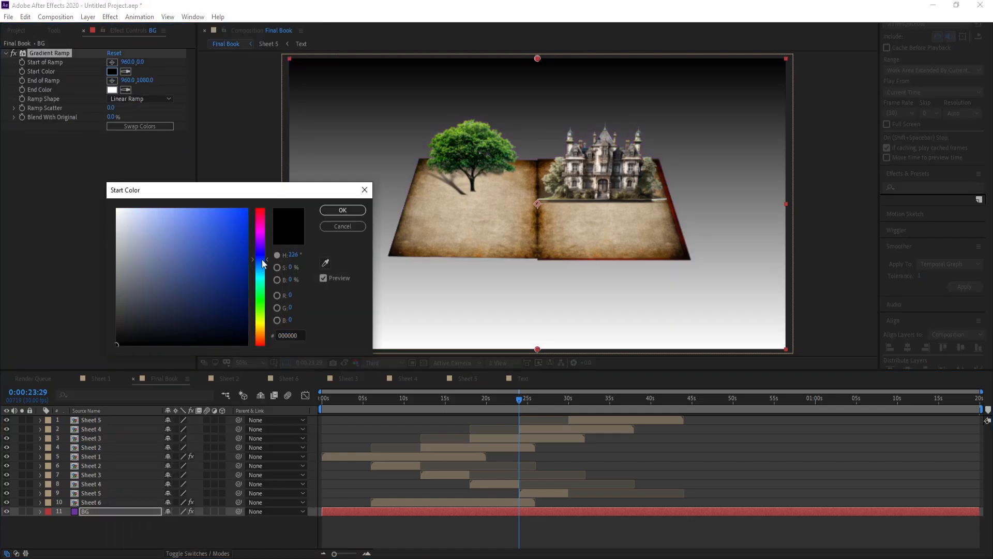
{"action": "left_click_drag", "start_coordinate": [243, 300], "coordinate": [250, 321]}
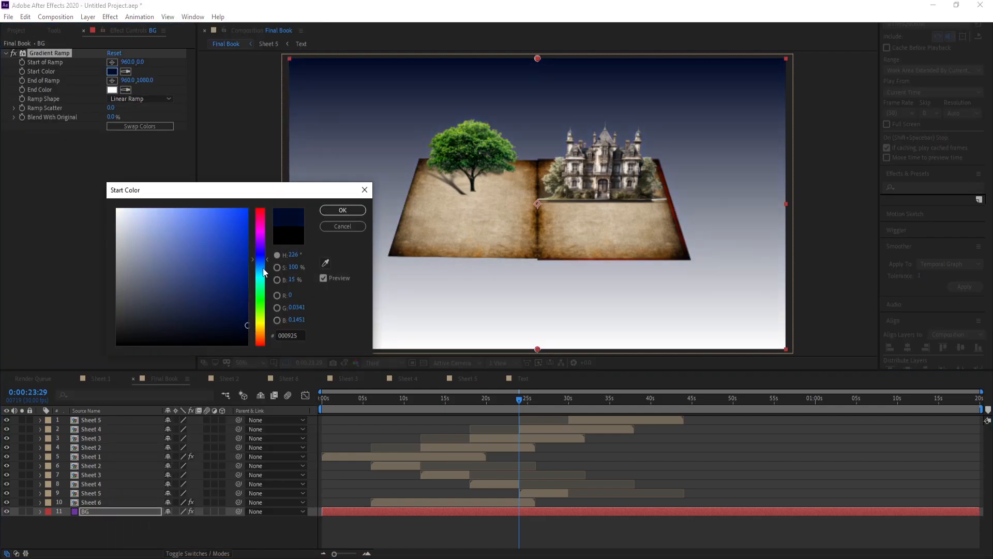
{"action": "left_click_drag", "start_coordinate": [264, 273], "coordinate": [265, 235]}
{"action": "mouse_move", "coordinate": [240, 328]}
{"action": "left_mouse_down"}
{"action": "mouse_move", "coordinate": [250, 320]}
{"action": "mouse_move", "coordinate": [241, 308]}
{"action": "left_mouse_up"}
{"action": "left_click", "coordinate": [342, 210]}
Step: Set the BG Gradient Ramp's end color to a very dark red, 170205
{"action": "left_click", "coordinate": [112, 90]}
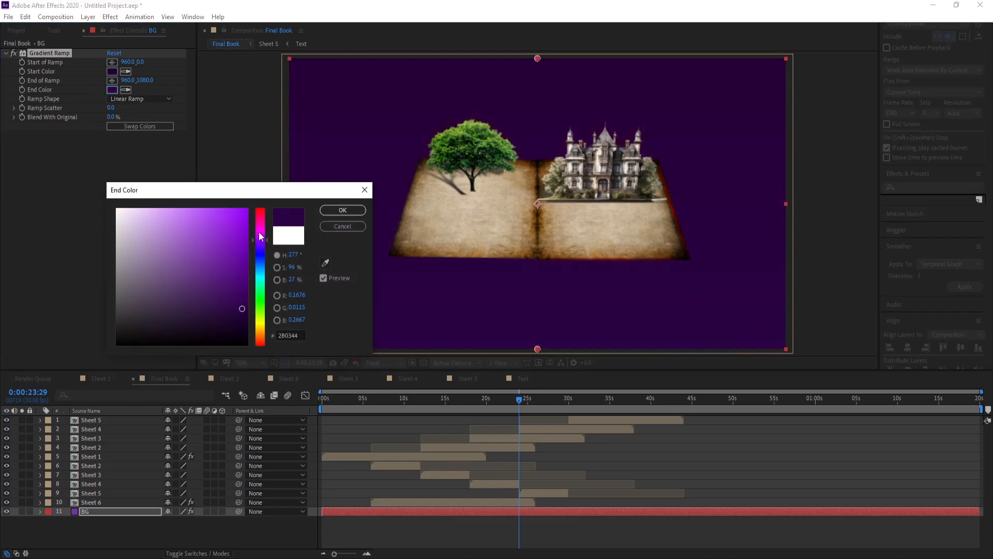
{"action": "left_click_drag", "start_coordinate": [260, 236], "coordinate": [263, 218]}
{"action": "mouse_move", "coordinate": [228, 315]}
{"action": "left_mouse_down"}
{"action": "mouse_move", "coordinate": [249, 335]}
{"action": "mouse_move", "coordinate": [236, 333]}
{"action": "left_mouse_up"}
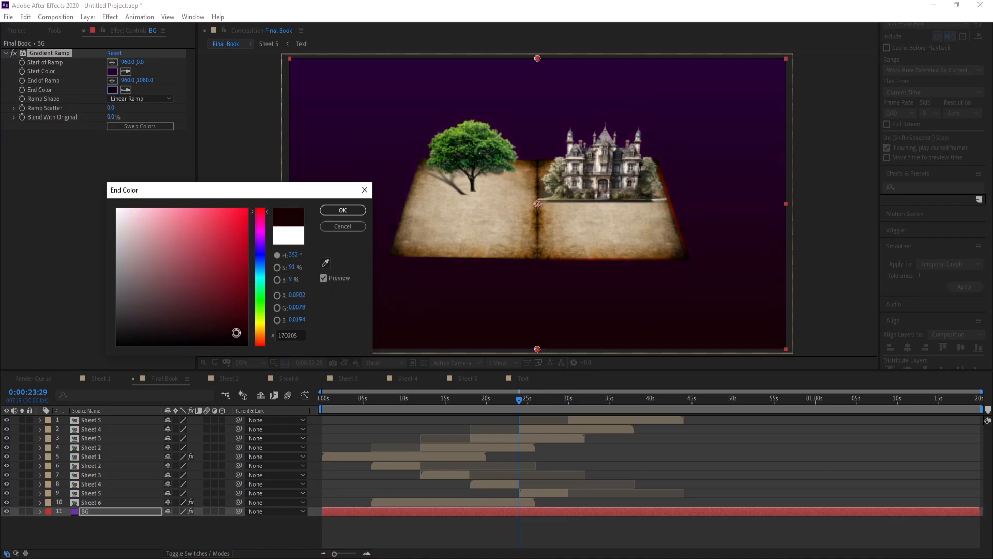
{"action": "left_click", "coordinate": [343, 210]}
Step: Darken the BG Gradient Ramp's start color to 12000D and review the book against the background up to 0:00:30:04
{"action": "left_click_drag", "start_coordinate": [468, 395], "coordinate": [337, 415]}
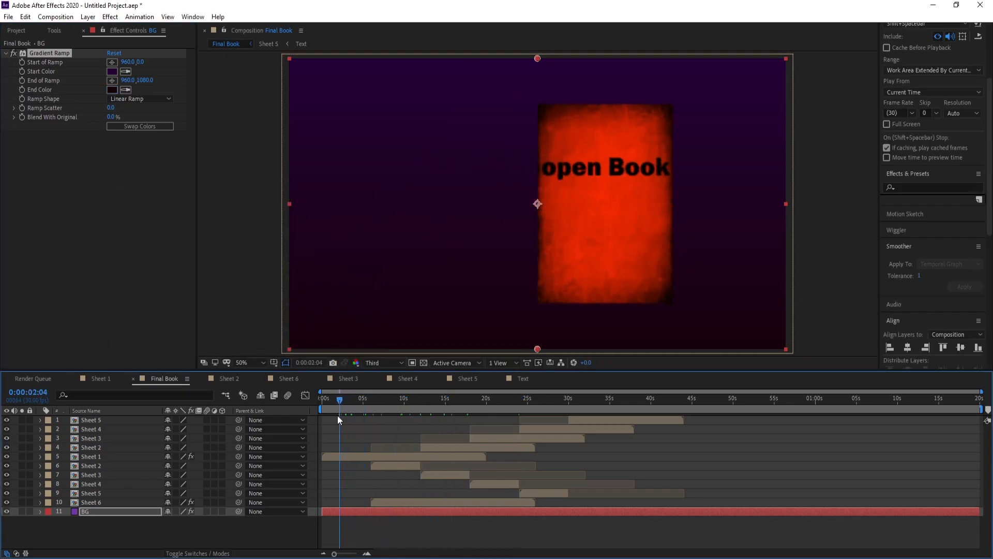
{"action": "left_click", "coordinate": [92, 511]}
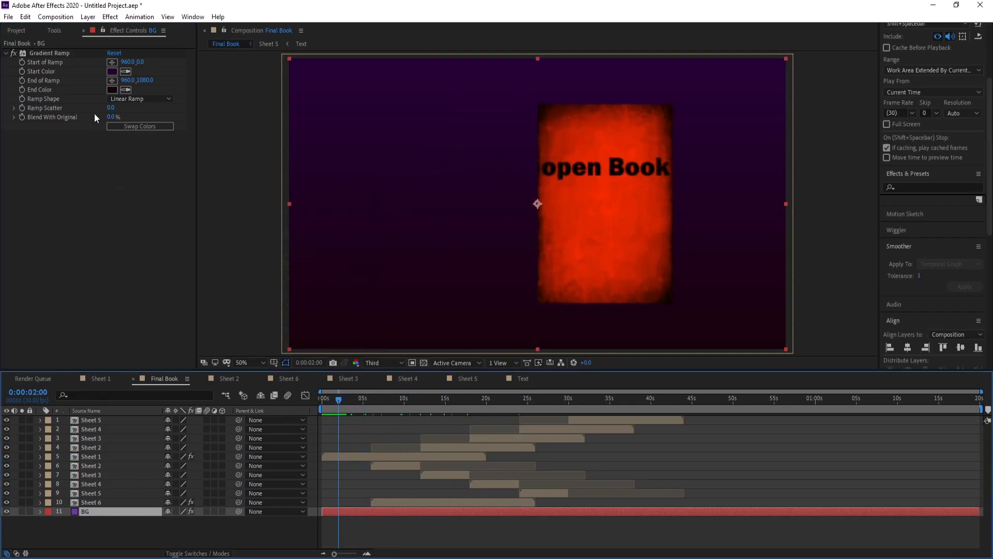
{"action": "left_click", "coordinate": [111, 71]}
{"action": "left_click_drag", "start_coordinate": [262, 244], "coordinate": [259, 228]}
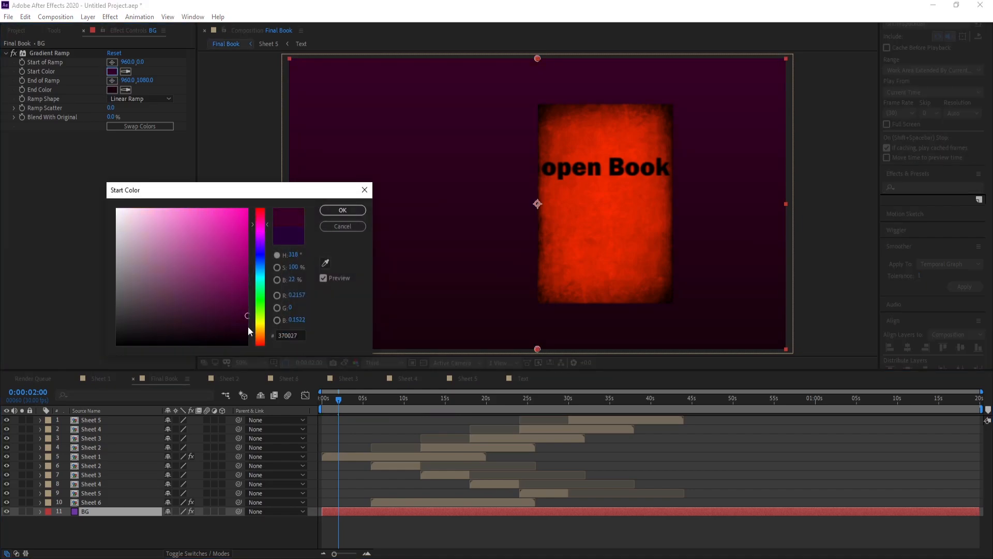
{"action": "left_click", "coordinate": [250, 329]}
{"action": "left_click_drag", "start_coordinate": [251, 329], "coordinate": [251, 335]}
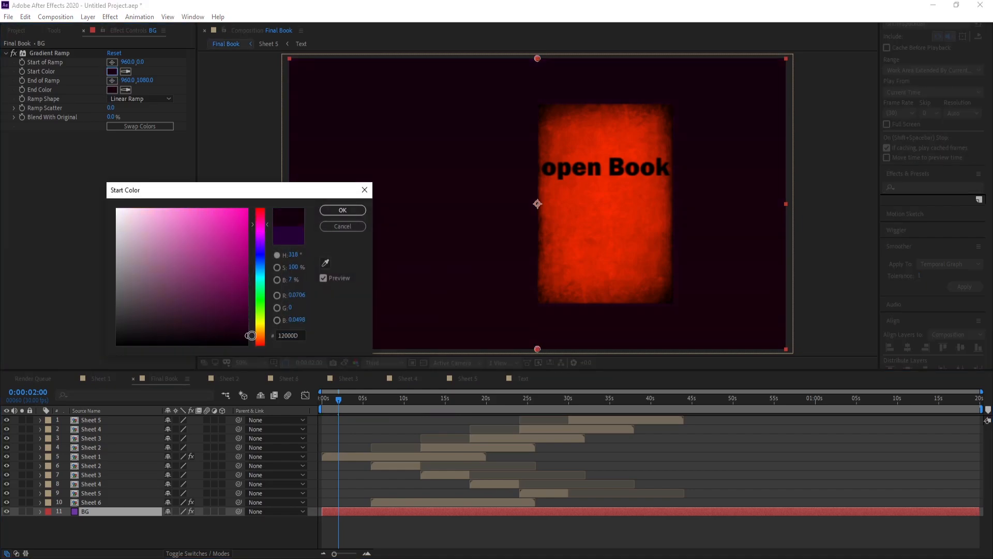
{"action": "left_click", "coordinate": [354, 209]}
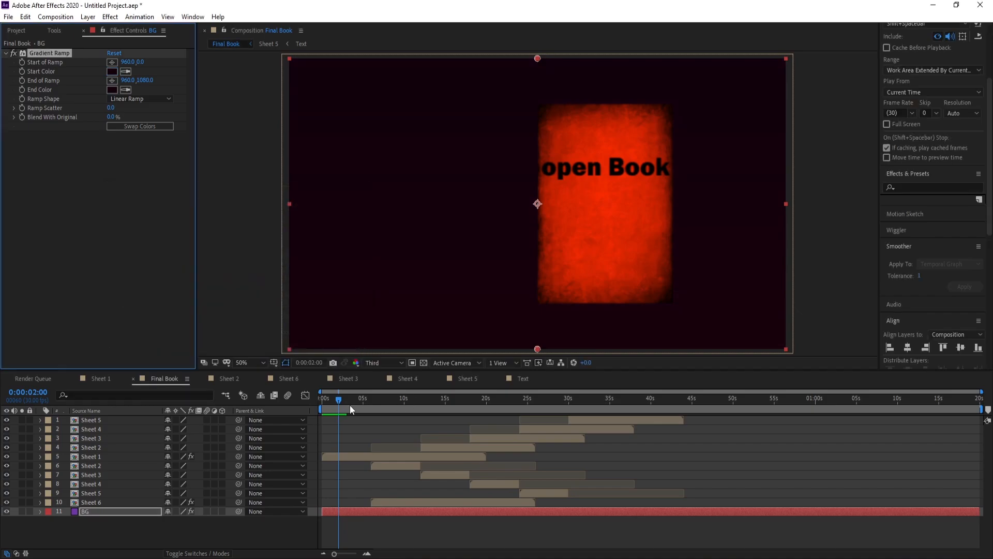
{"action": "left_click_drag", "start_coordinate": [350, 404], "coordinate": [569, 419]}
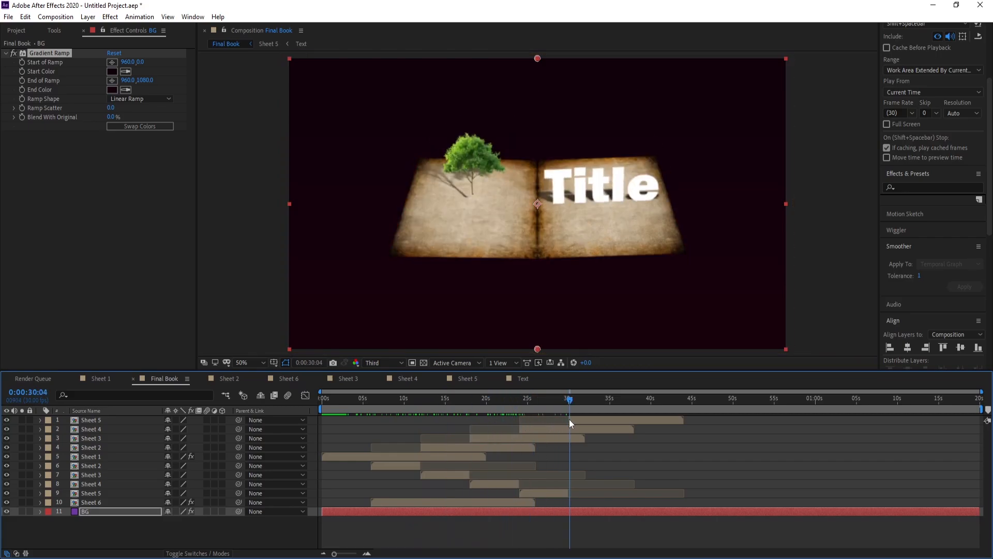